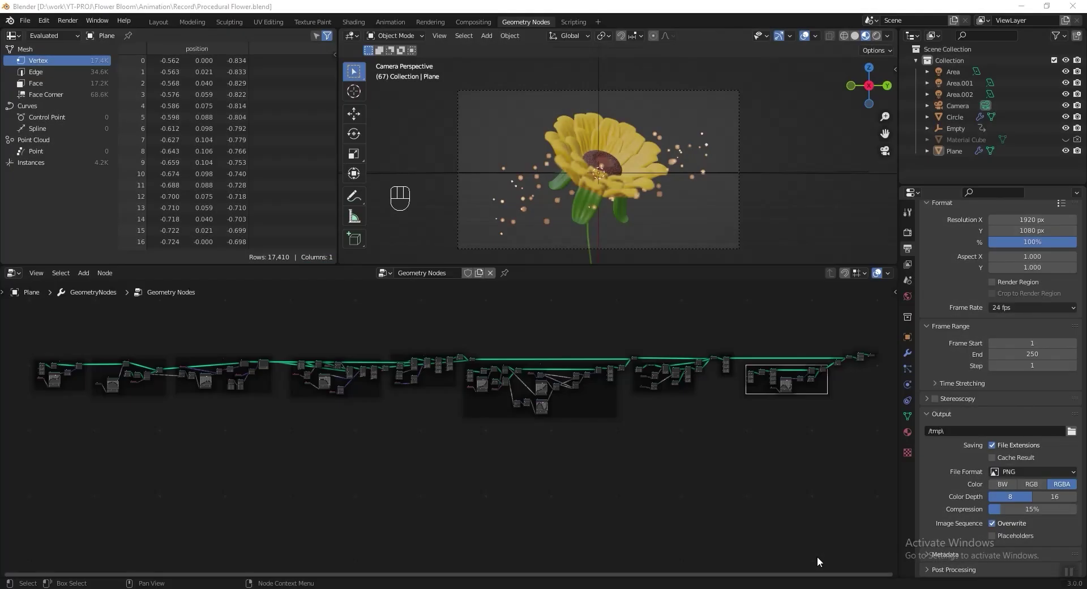
Select the flower's Plane object and insert a Join Geometry node right after the Petal Set Material node.
click(645, 182)
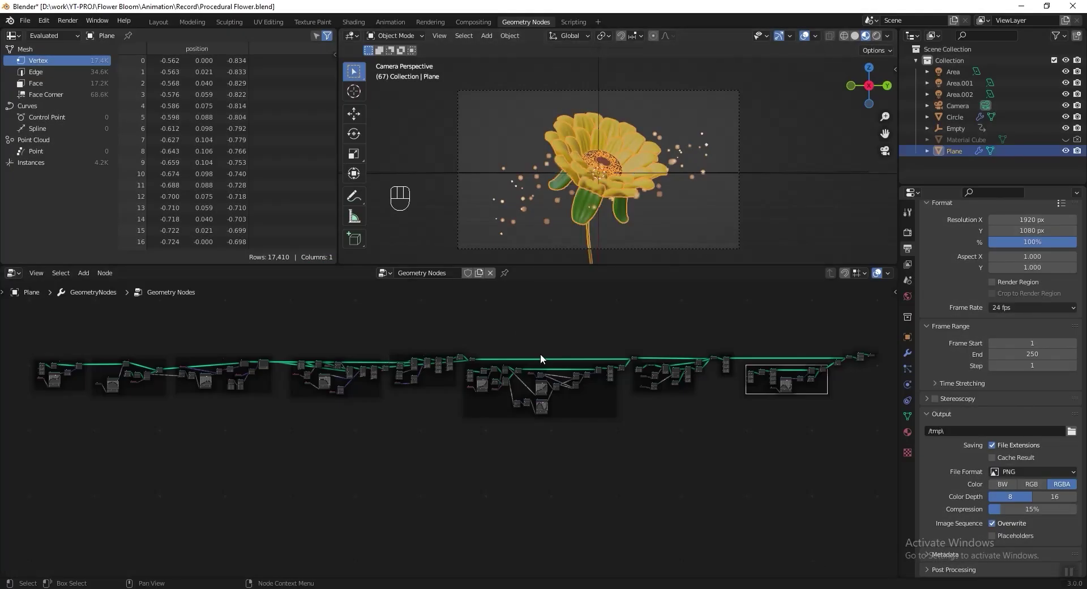
scroll(517, 359, up, 5)
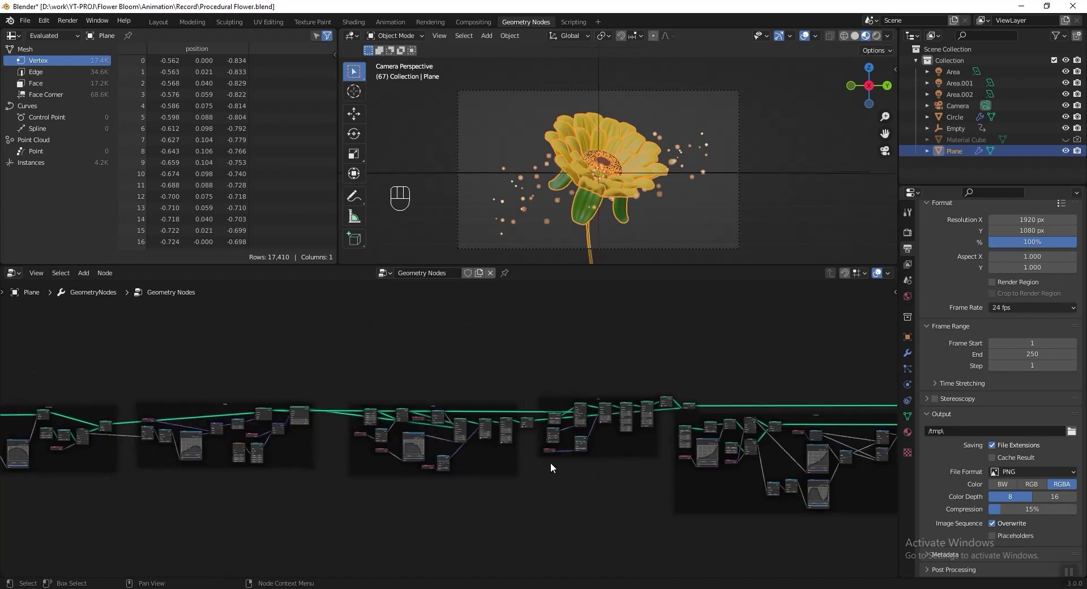
scroll(518, 451, up, 4)
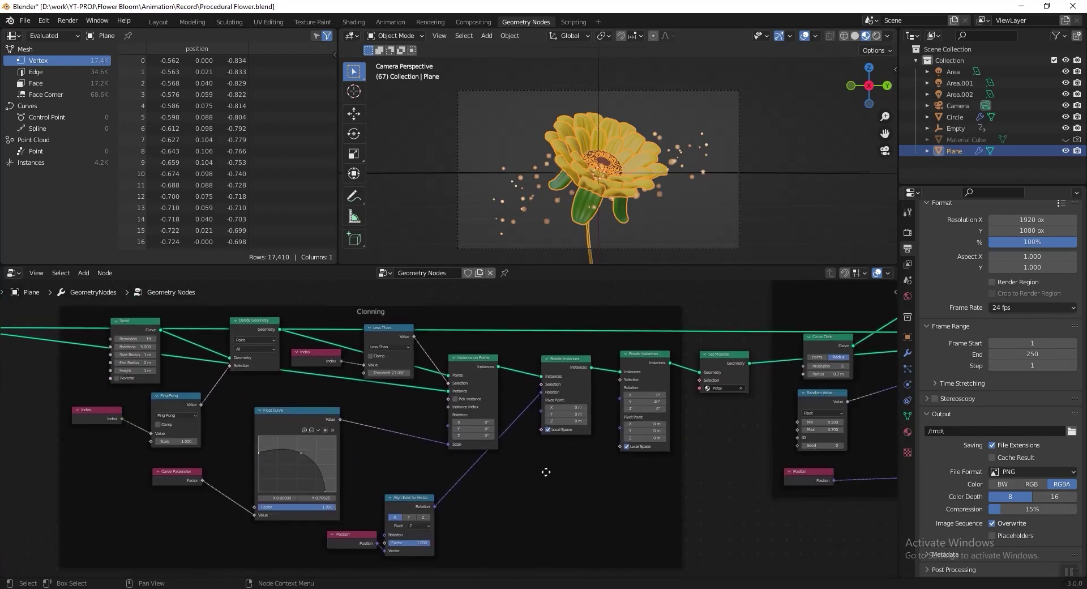
key(shift+a)
click(644, 358)
text(join)
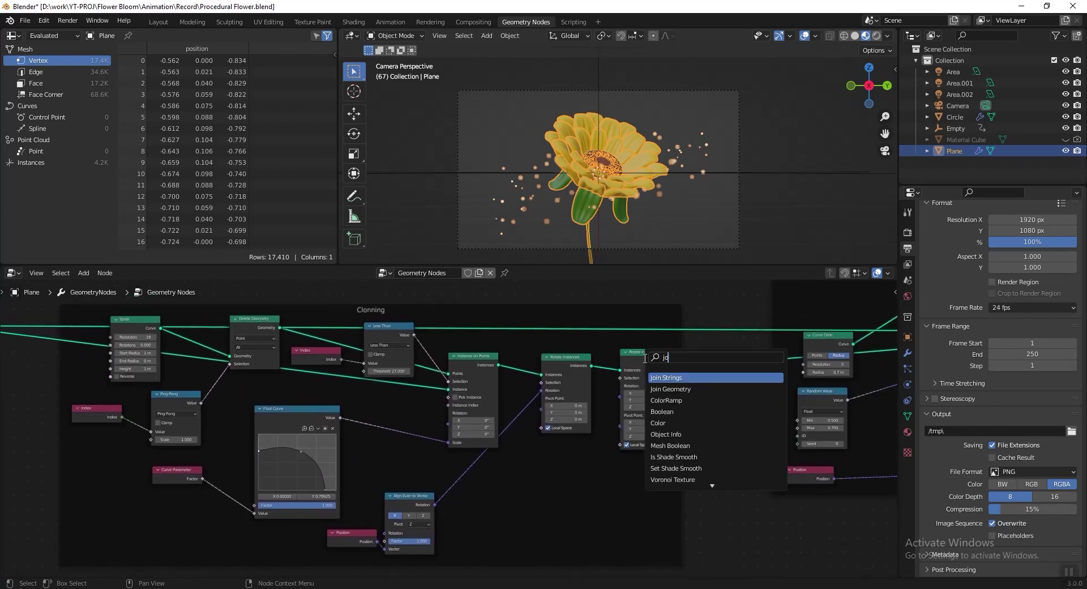
click(674, 389)
click(725, 438)
scroll(726, 438, up, 6)
middle_drag(863, 397, 522, 437)
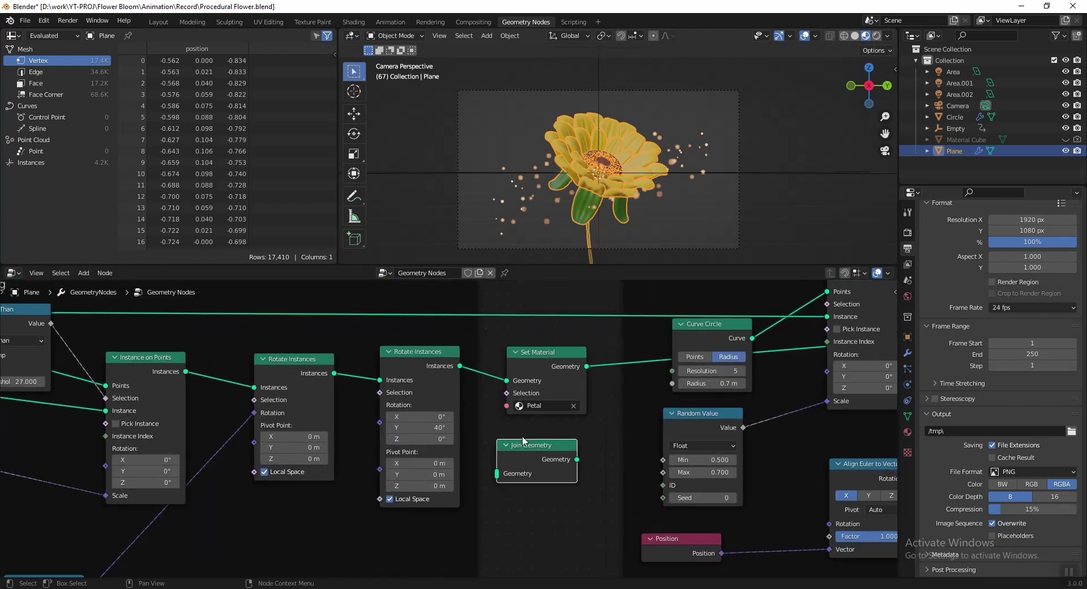
key(g)
click(606, 362)
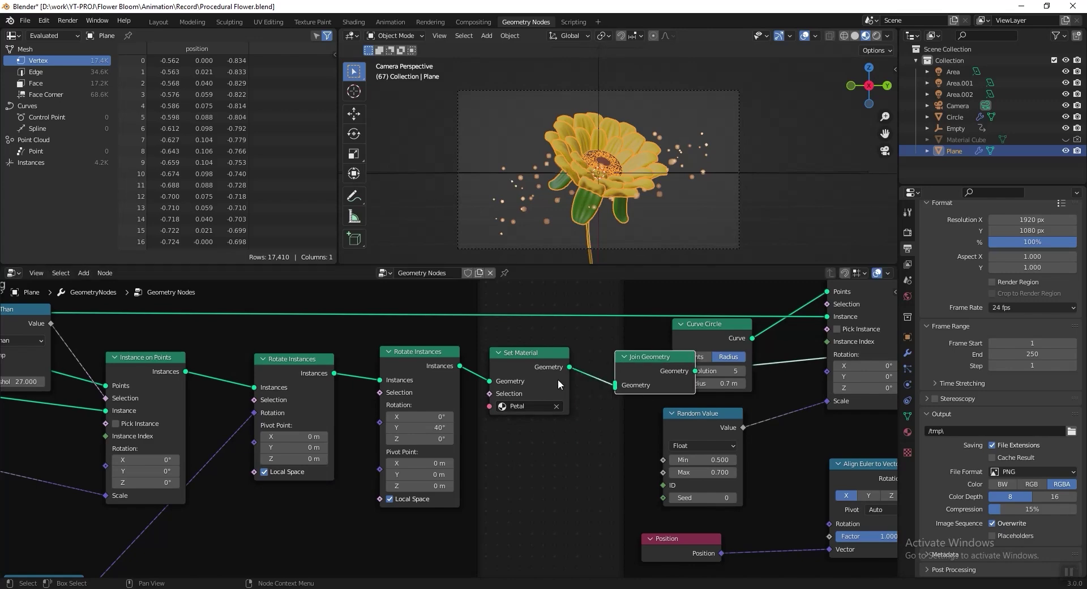
Select all node frames preceding the Cloning frame and move them far back along the chain to open up space.
scroll(607, 362, down, 10)
scroll(606, 481, down, 4)
drag(718, 337, 301, 482)
key(g)
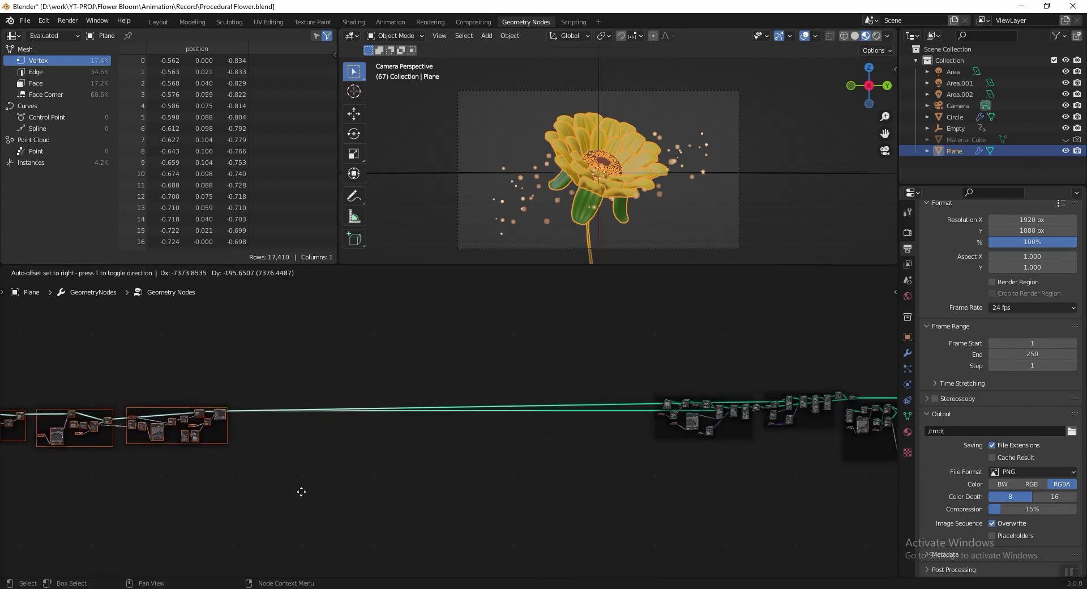
click(300, 490)
Move the Cloning frame, along with the Petal Set Material and Join Geometry nodes, away from the frames that follow it.
scroll(704, 436, up, 4)
middle_drag(785, 431, 548, 403)
scroll(548, 402, up, 5)
scroll(548, 403, up, 4)
drag(548, 386, 334, 404)
scroll(333, 404, up, 4)
middle_drag(725, 349, 568, 398)
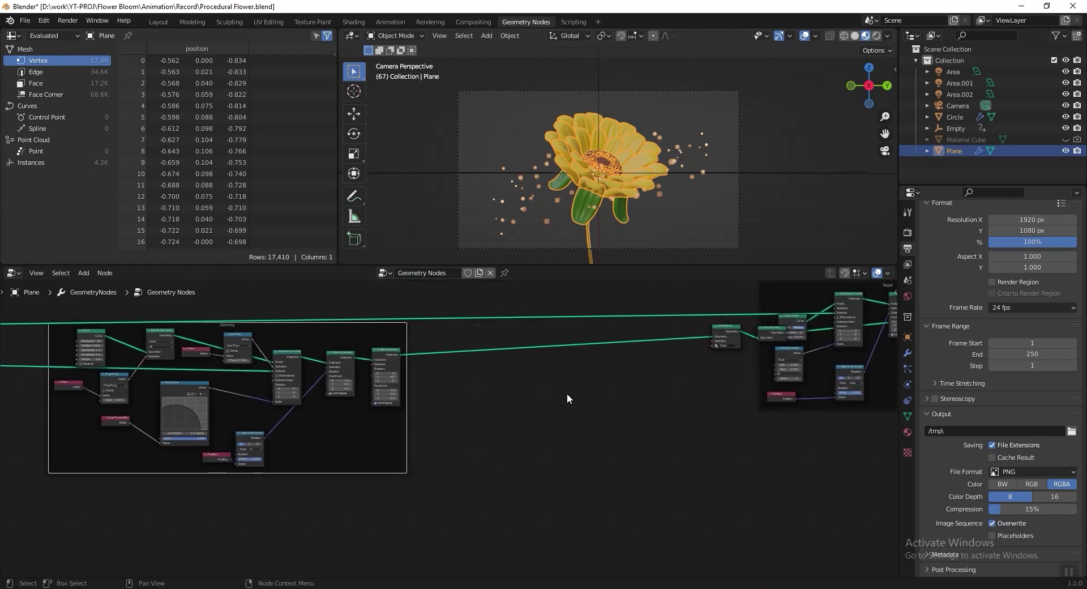
drag(771, 331, 508, 343)
scroll(660, 358, up, 4)
middle_drag(458, 365, 697, 439)
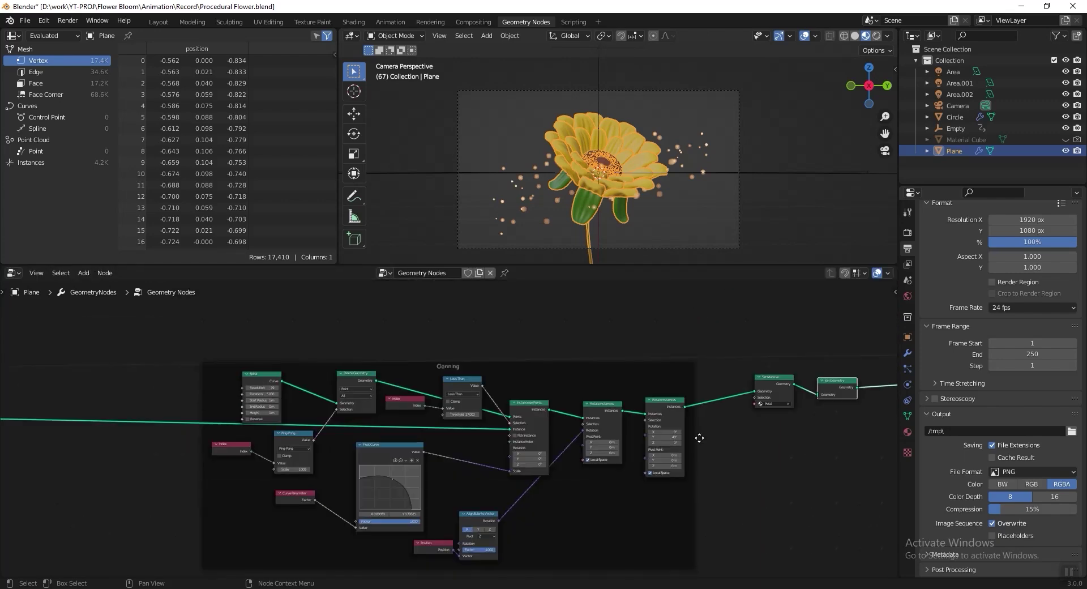
Delete the Cloning frame together with all the nodes inside it.
scroll(679, 437, up, 5)
scroll(483, 355, down, 4)
mouse_move(151, 317)
mouse_down()
mouse_move(733, 386)
mouse_move(634, 534)
mouse_move(646, 532)
mouse_up()
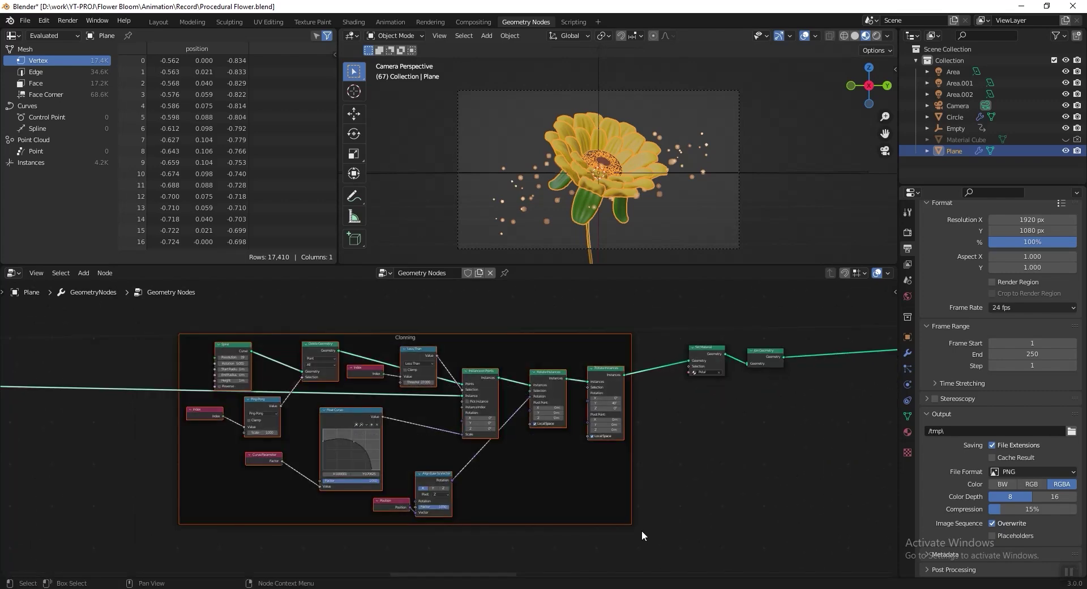
key(x)
Take the Petal Set Material node out of the chain and reposition the Join Geometry node to free space before it.
scroll(594, 413, up, 5)
middle_drag(616, 383, 417, 344)
drag(536, 296, 704, 408)
scroll(690, 373, down, 5)
scroll(689, 373, down, 4)
middle_drag(633, 399, 592, 297)
drag(541, 327, 682, 331)
middle_drag(542, 314, 629, 425)
scroll(658, 365, up, 2)
Add a Curve Line node, connect its curve output to Join Geometry, and inspect the line on the flower head.
key(shift+a)
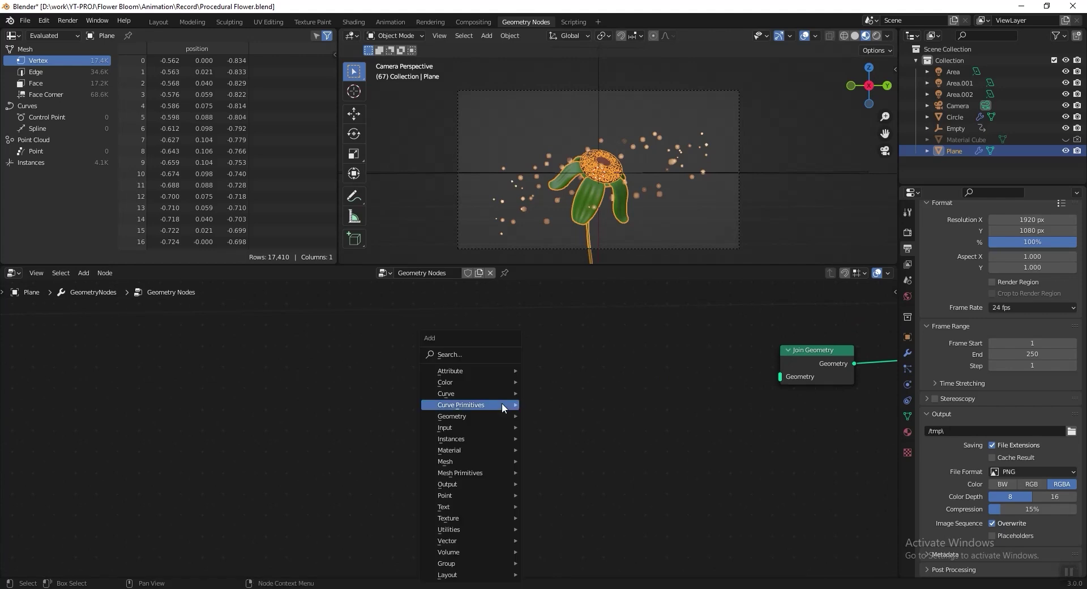
mouse_move(501, 403)
click(576, 425)
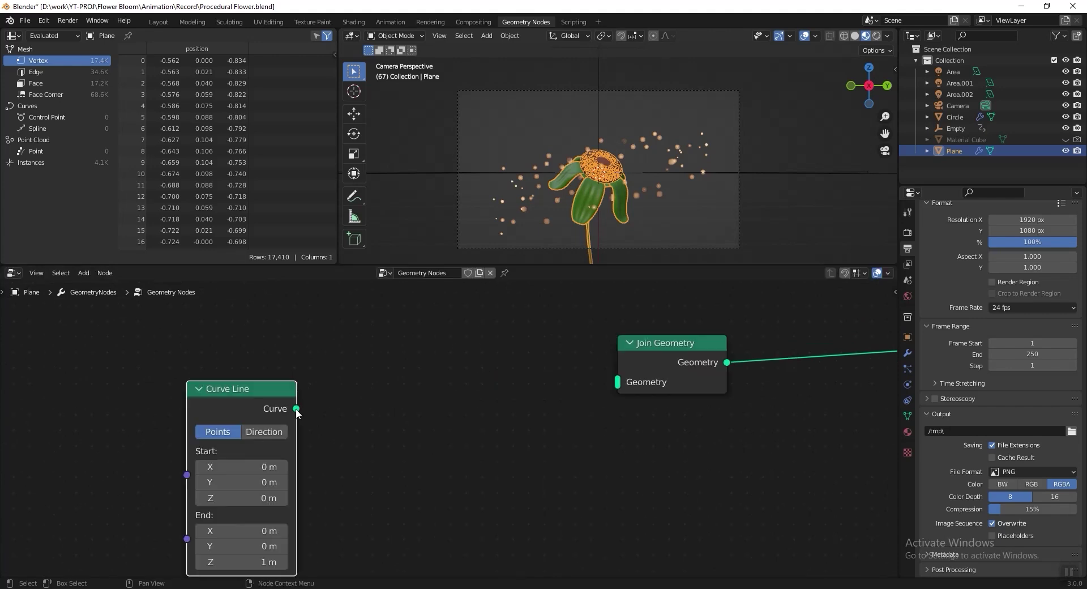
drag(299, 409, 617, 386)
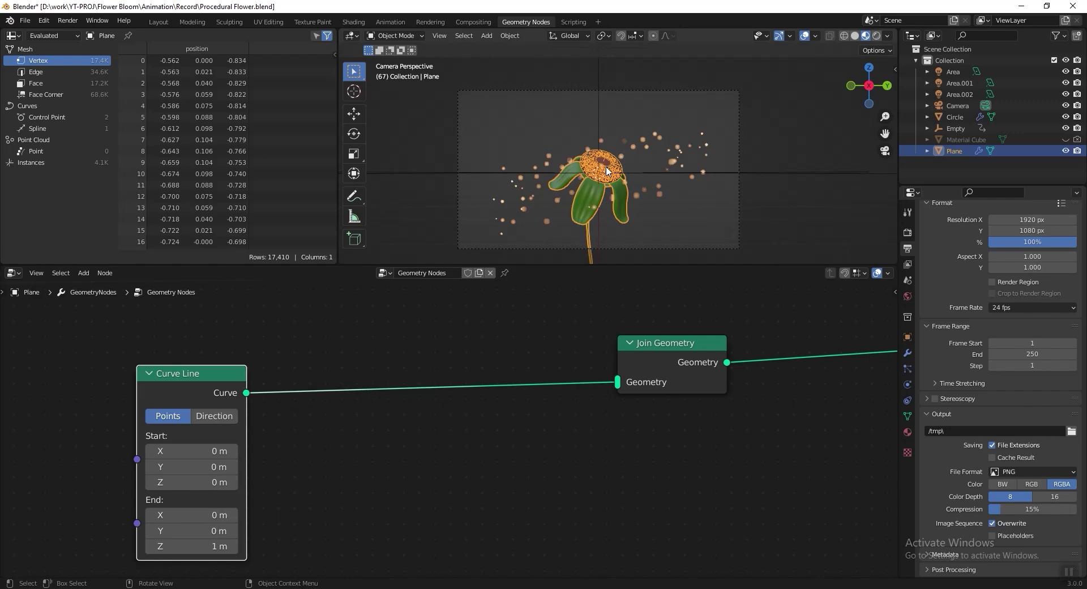
scroll(606, 170, up, 6)
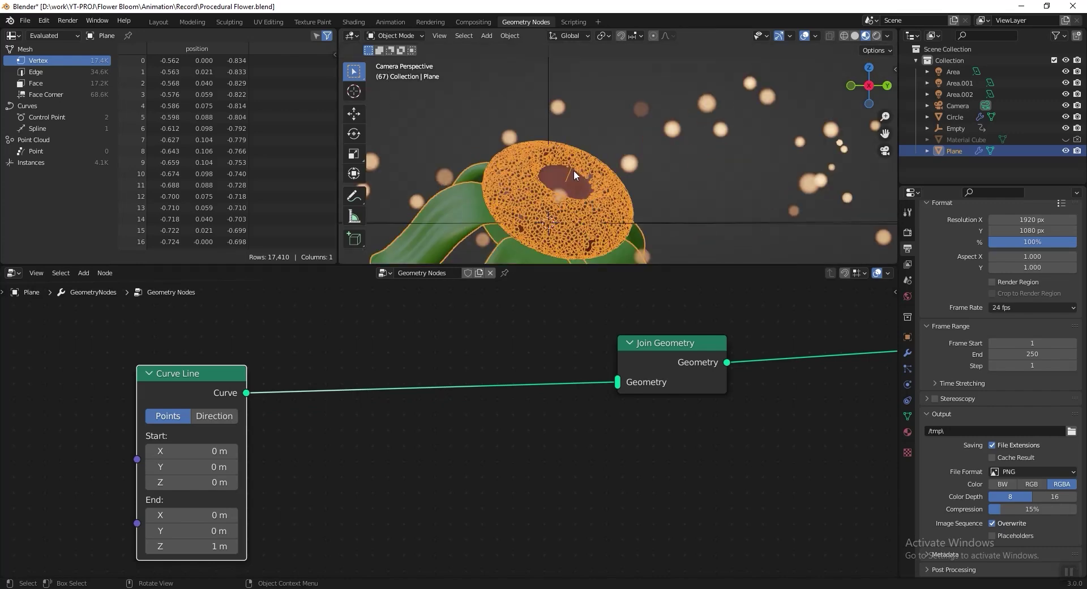
Insert a Resample Curve node between the Curve Line and Join Geometry nodes.
scroll(413, 434, down, 1)
key(shift+a)
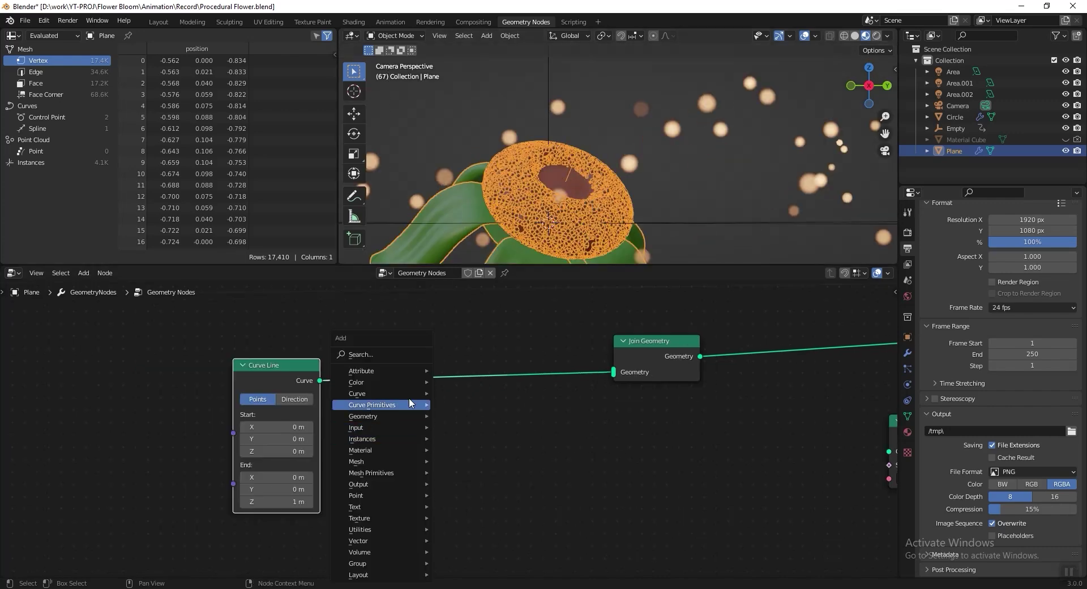
mouse_move(408, 393)
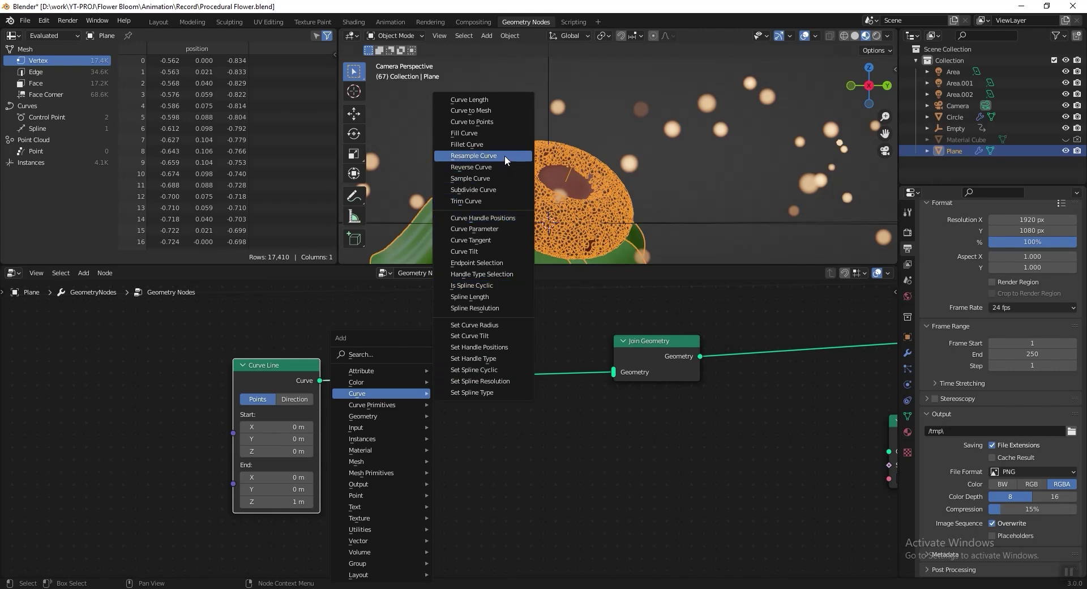
click(505, 155)
click(410, 384)
Insert a Set Position node between Resample Curve and Join Geometry, and adjust the placement of the Curve Line and Resample Curve nodes.
key(shift+a)
text(set)
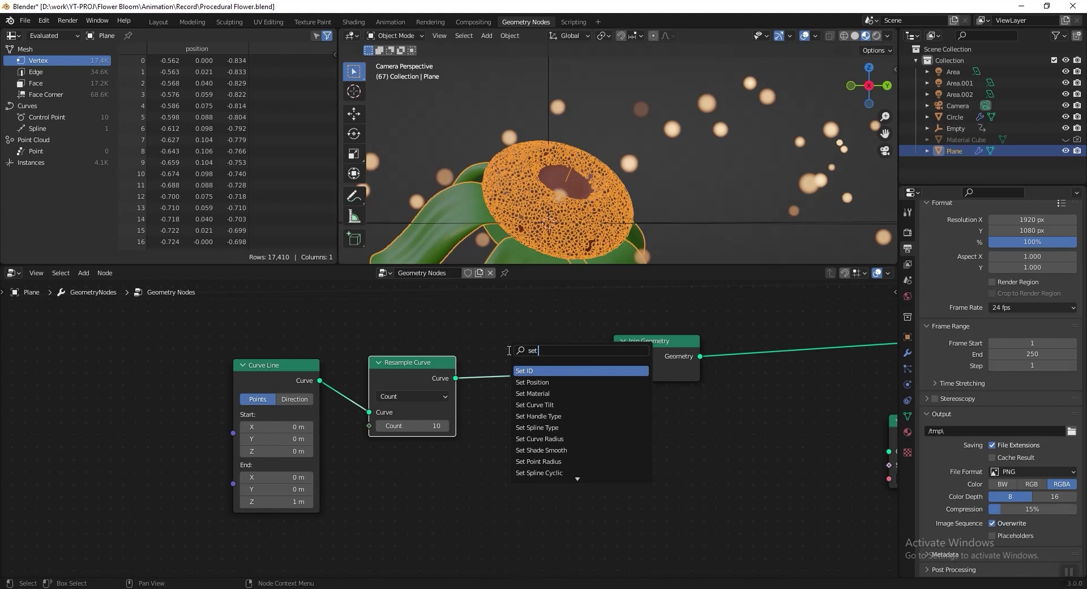
text( po)
click(533, 370)
click(520, 375)
middle_drag(635, 432, 457, 418)
click(457, 418)
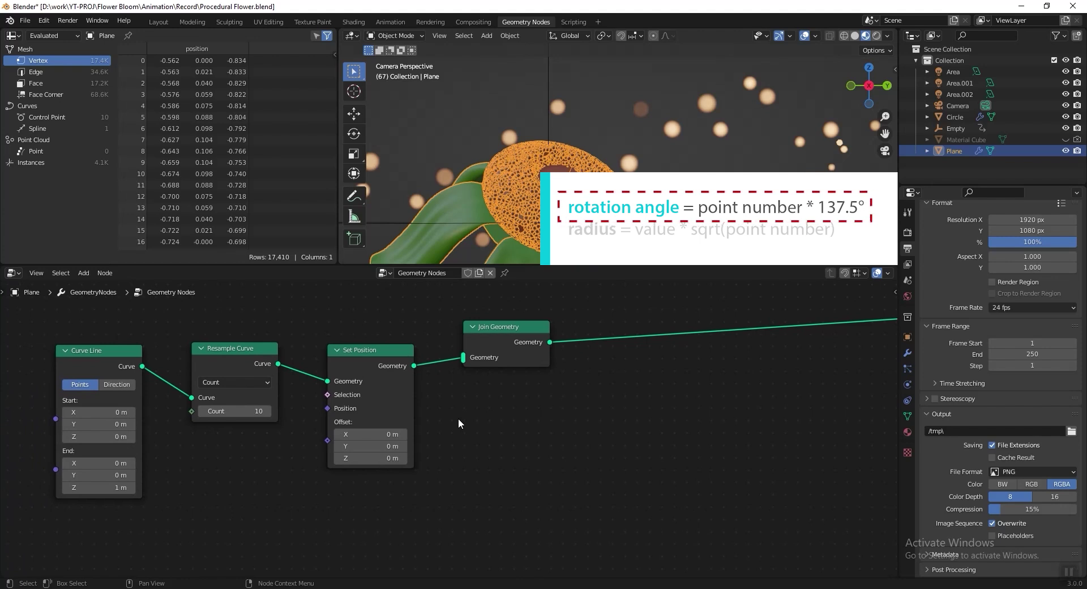
drag(252, 347, 137, 383)
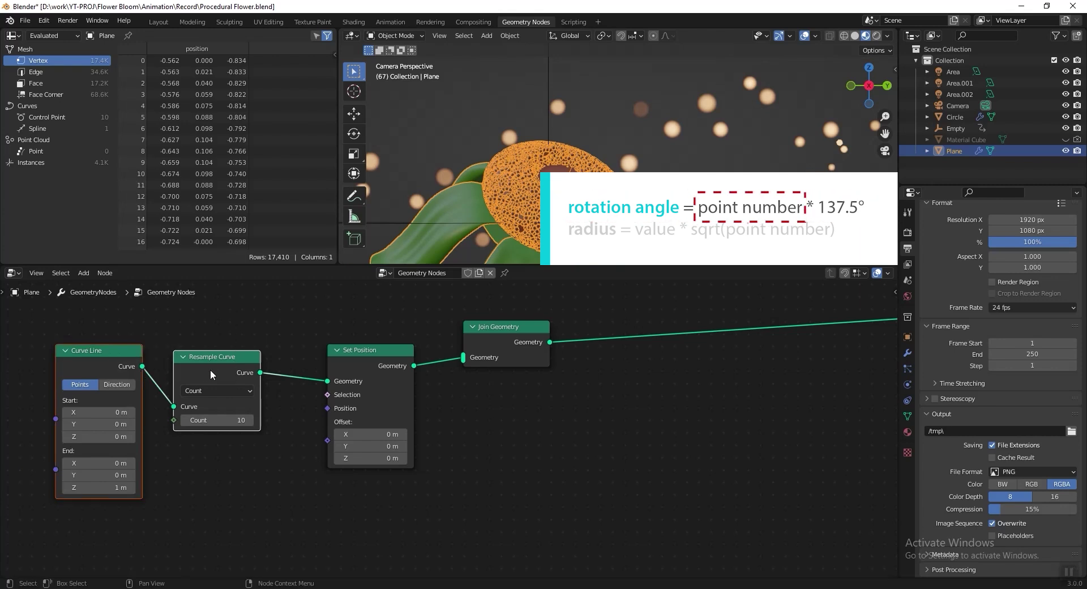
mouse_move(210, 371)
mouse_down()
mouse_move(200, 359)
mouse_move(214, 356)
mouse_move(212, 372)
mouse_up()
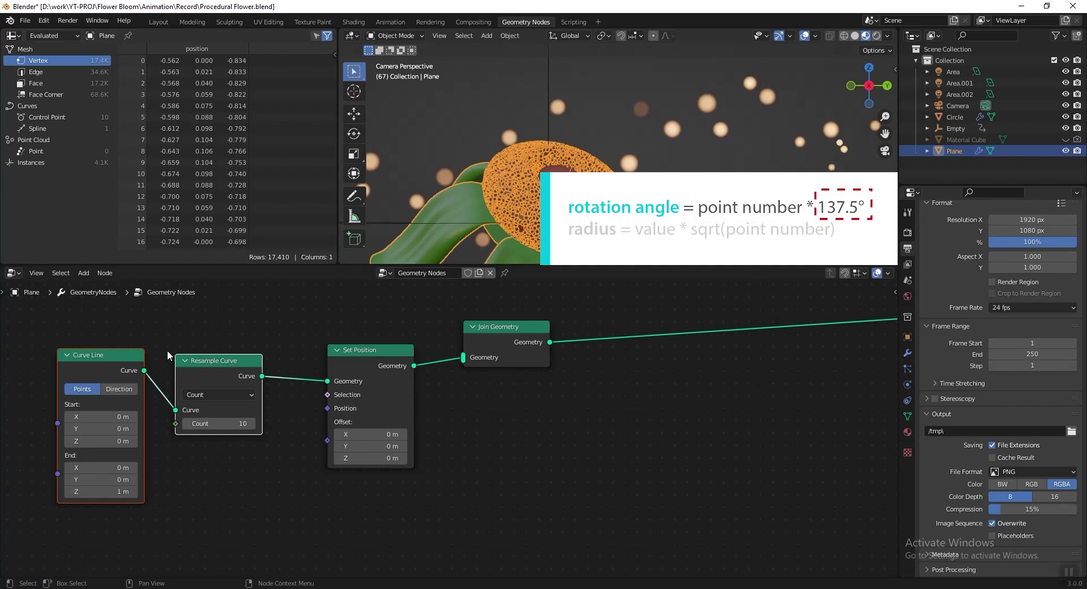
Add an Index input node below the Curve Line node.
middle_drag(402, 445, 531, 396)
key(shift+a)
mouse_move(344, 461)
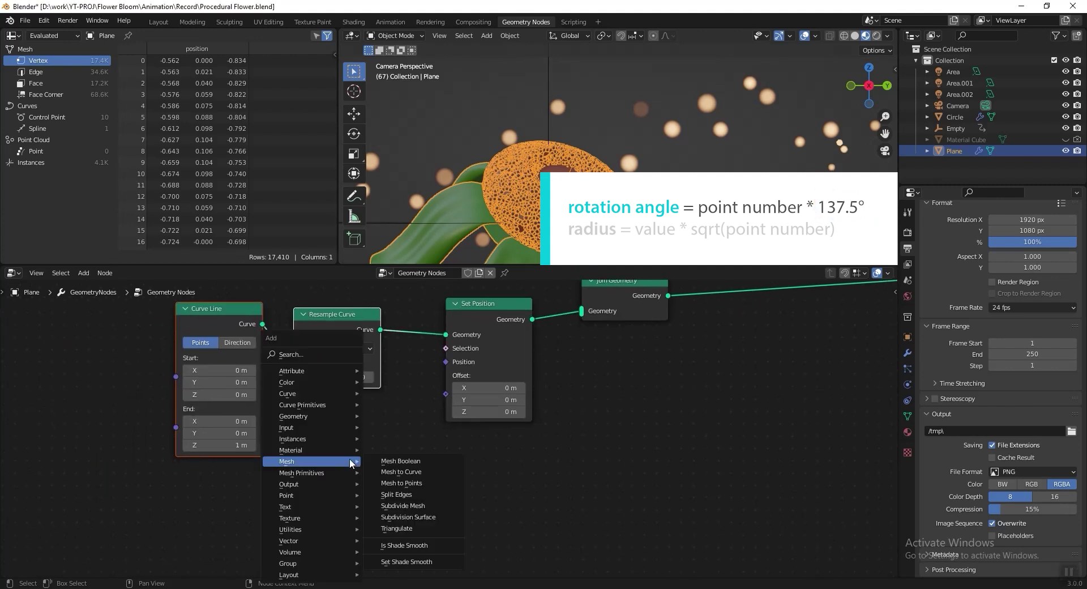
mouse_move(353, 428)
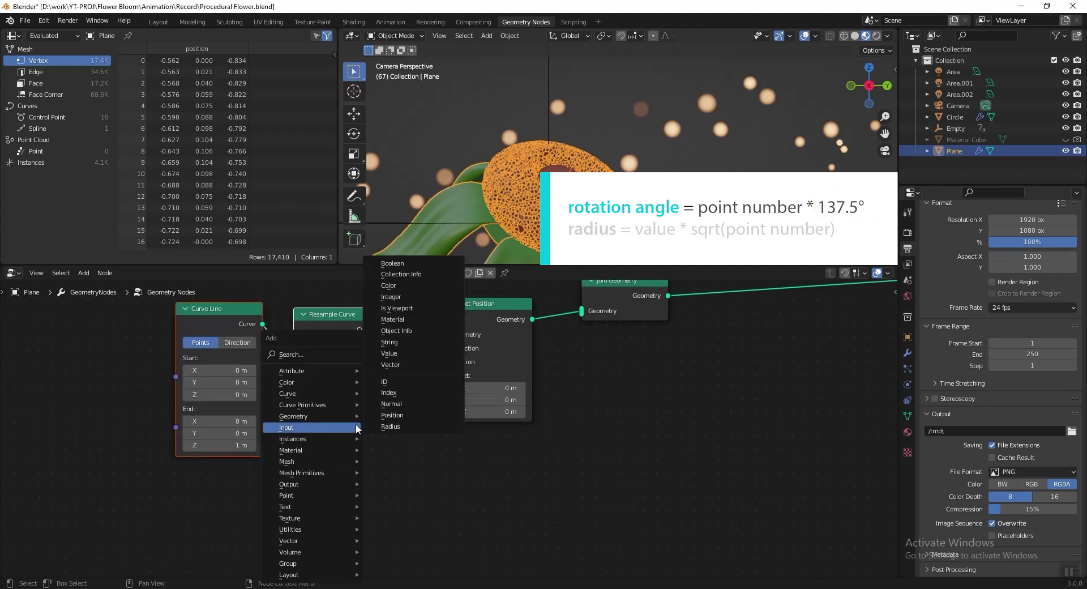
click(424, 389)
click(175, 473)
Add a Math node set to Multiply beside the Index node and connect Index to its first value.
middle_drag(315, 477, 345, 469)
key(shift+a)
text(math)
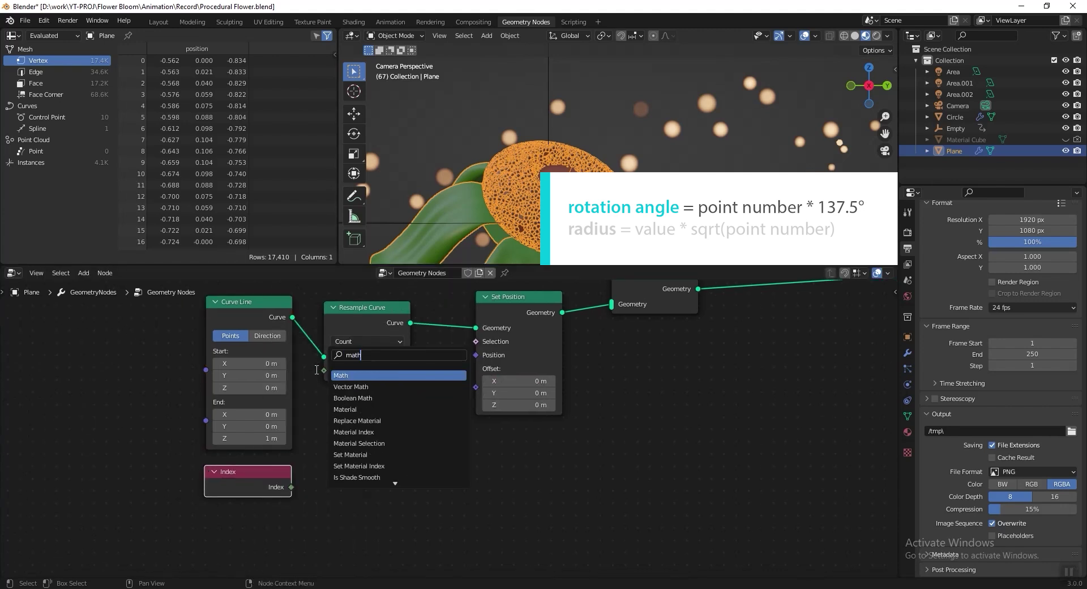
click(342, 375)
click(371, 478)
click(371, 477)
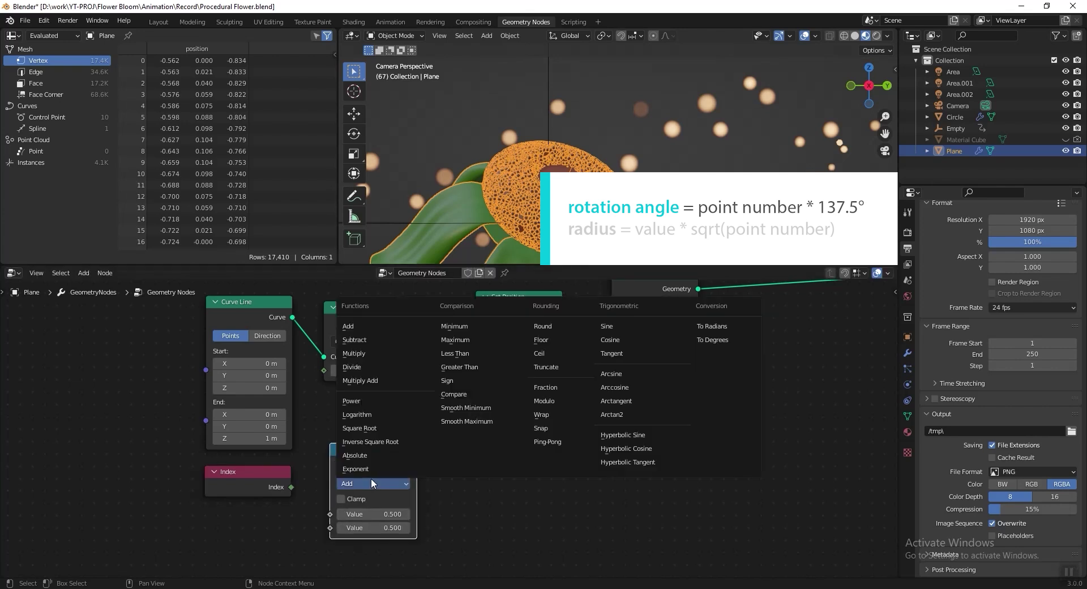
click(362, 351)
drag(291, 487, 330, 514)
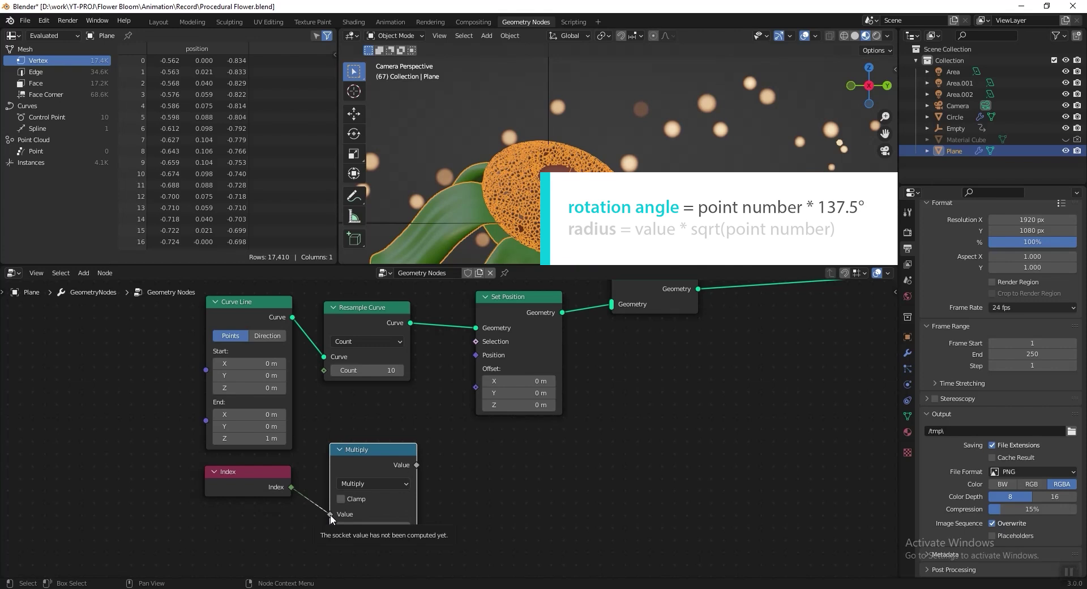
Duplicate the Multiply node as To Radians with 137.5 degrees and connect it to the original Multiply's second value.
middle_drag(368, 461, 385, 408)
key(shift+d)
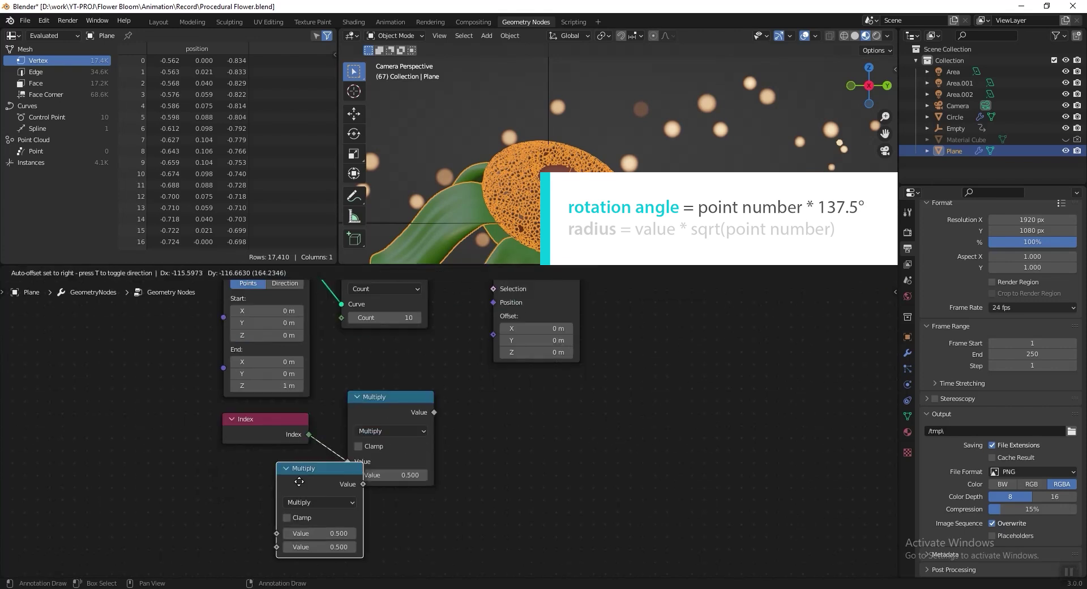
click(262, 474)
click(282, 496)
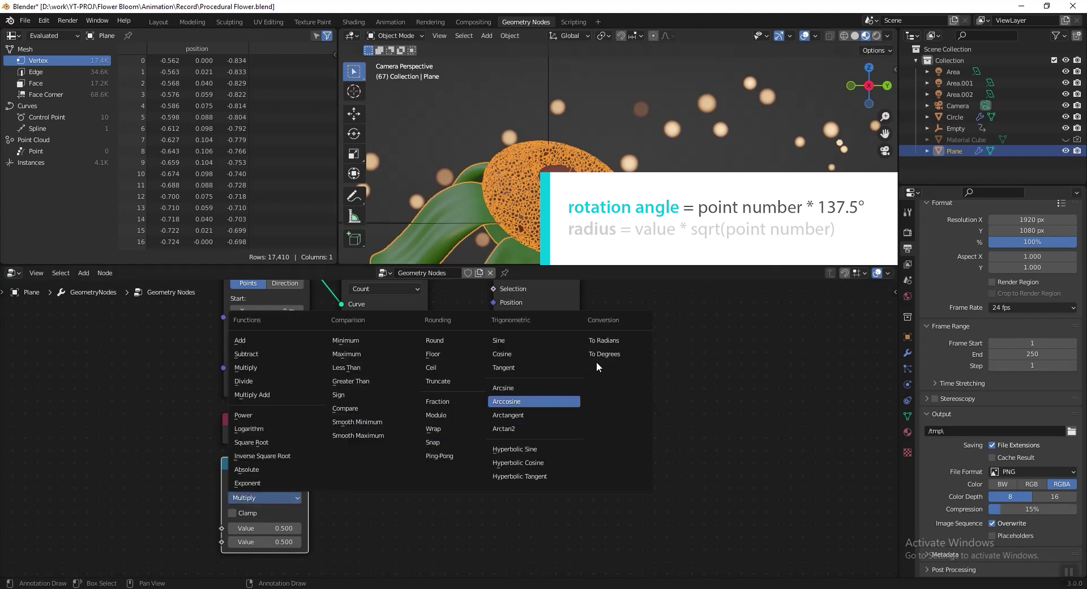
click(608, 341)
click(260, 528)
text(1)
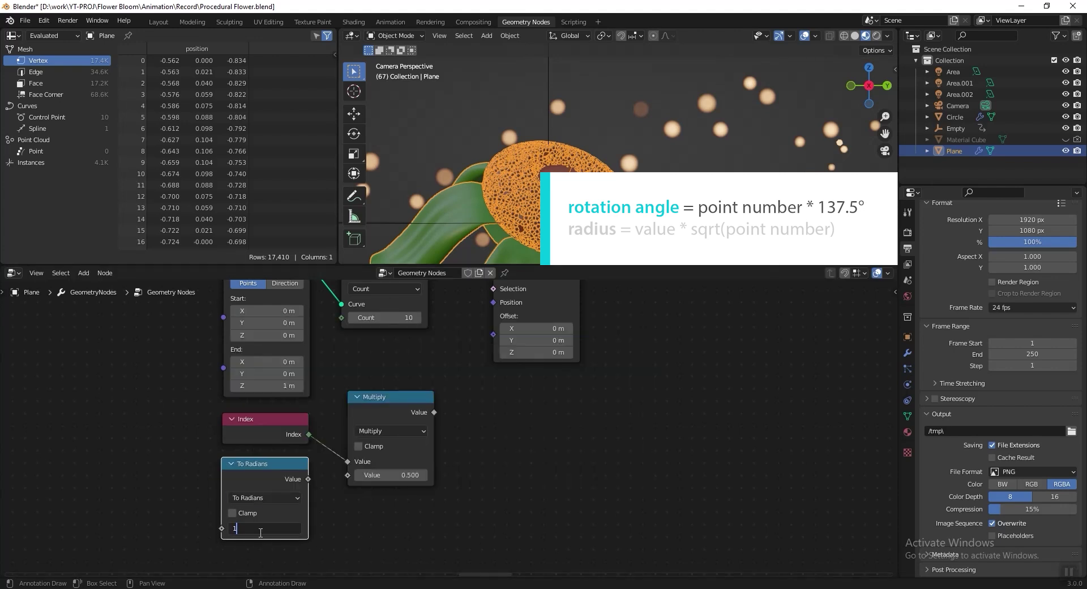
text(37.5)
key(Return)
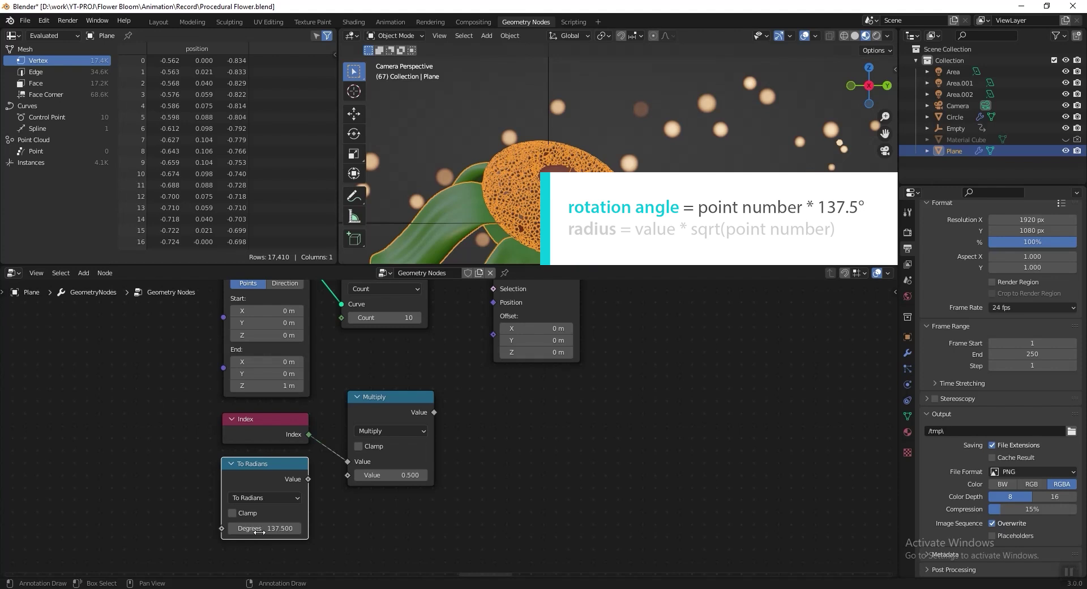
drag(308, 479, 347, 475)
Label the Multiply node "Result of Rotation Angle" and save the file.
mouse_move(405, 402)
mouse_down()
mouse_move(464, 396)
mouse_move(420, 415)
mouse_move(416, 406)
mouse_up()
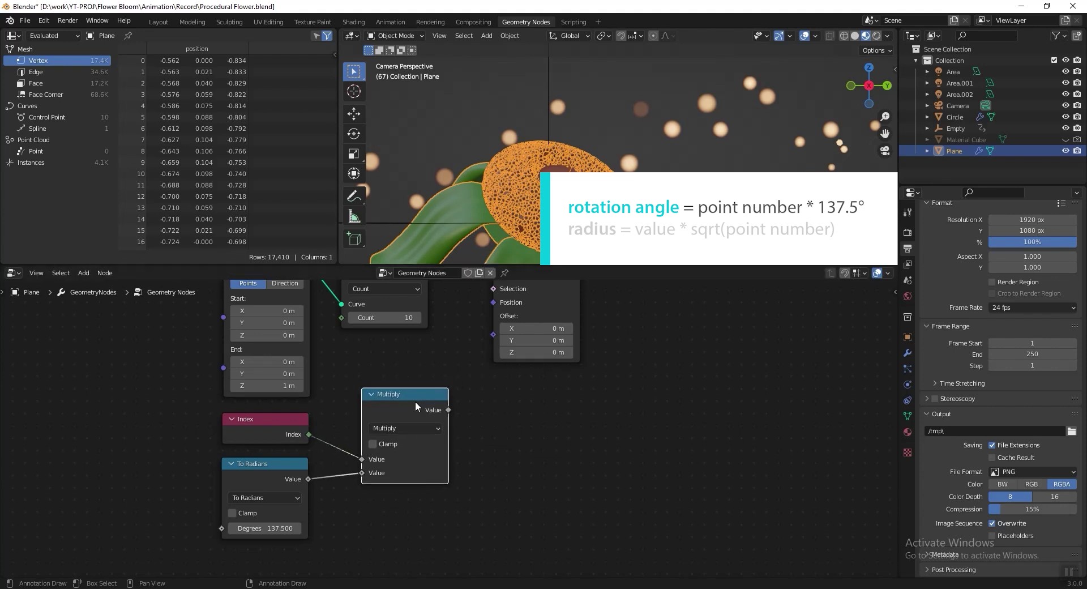
key(F2)
text(R)
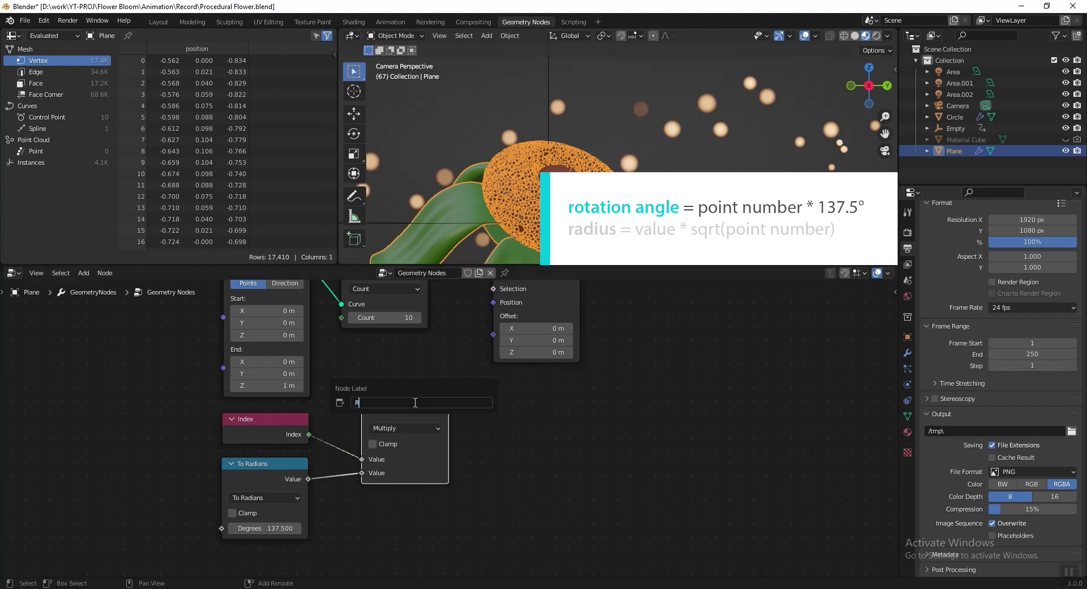
text(esult of Rotation Angle)
key(Return)
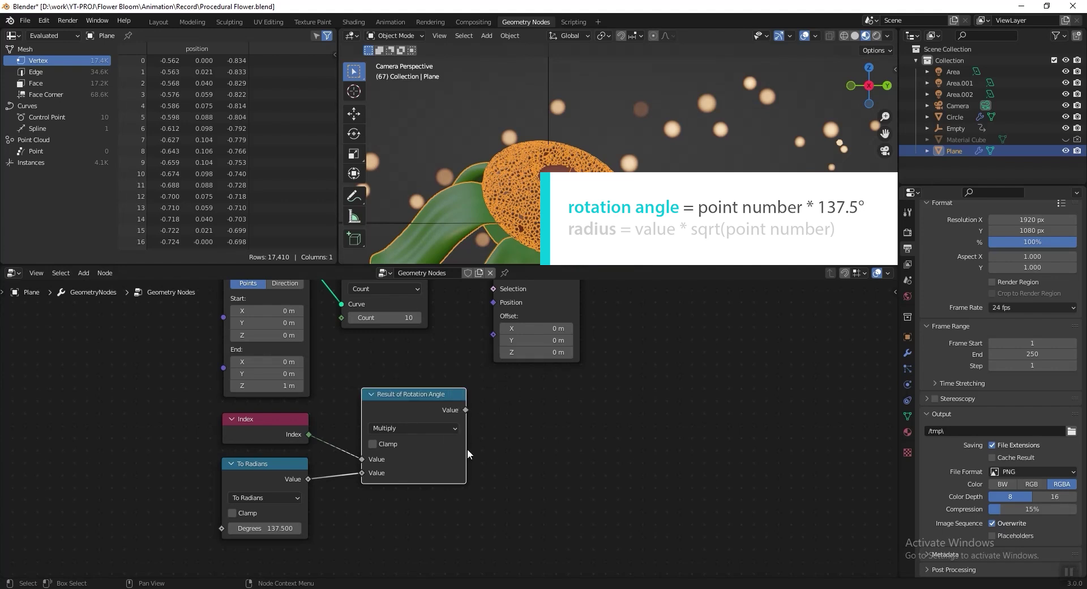
middle_drag(499, 471, 506, 414)
key(ctrl+s)
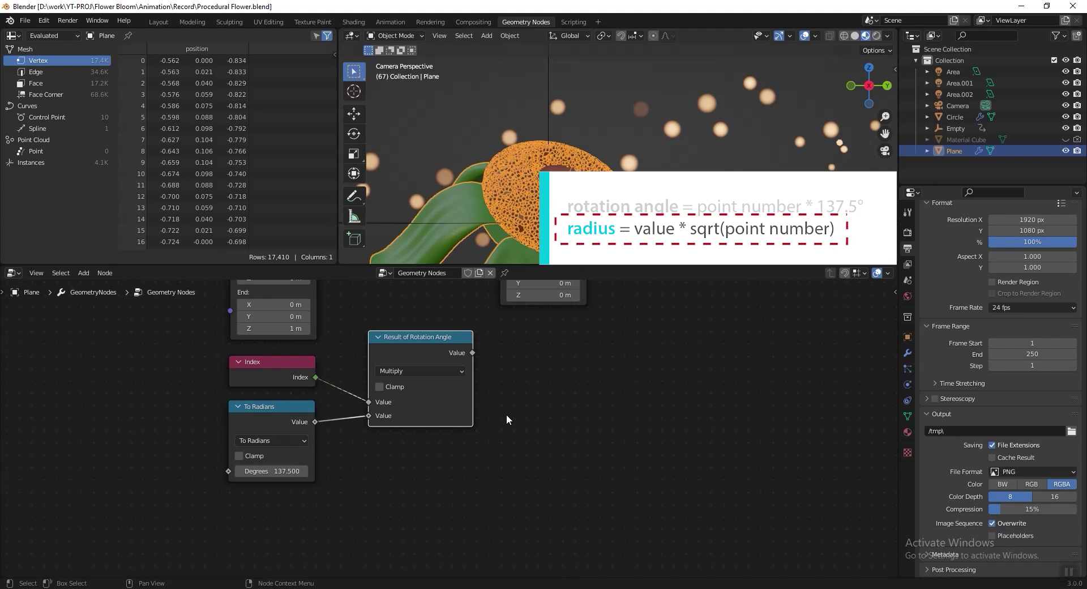
Add a Value input node and place it above the Index node, shifting the neighbouring nodes to make room.
drag(306, 367, 302, 368)
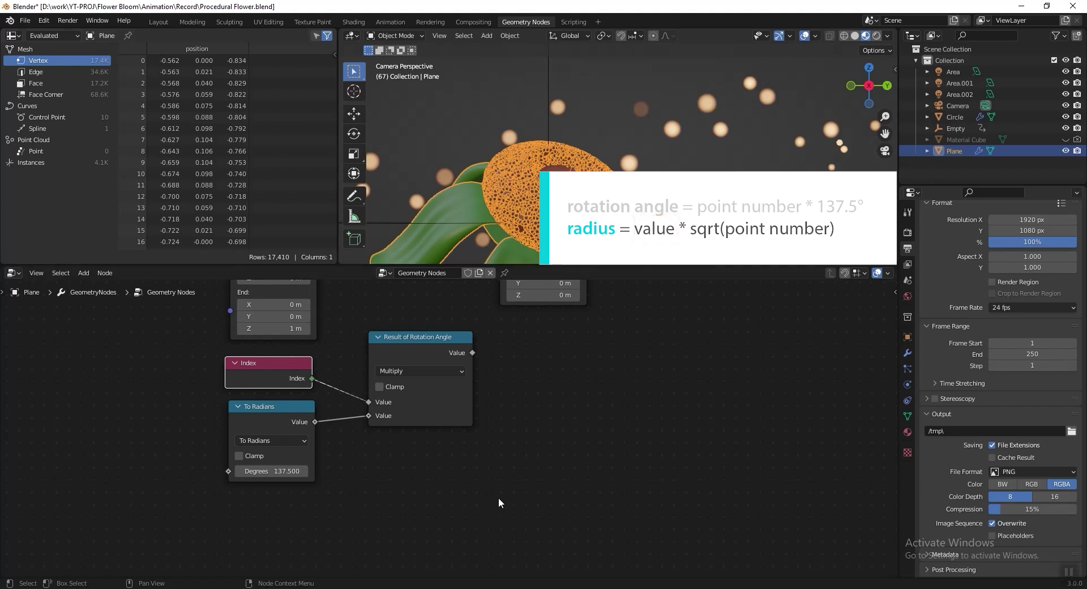
key(shift+a)
mouse_move(489, 429)
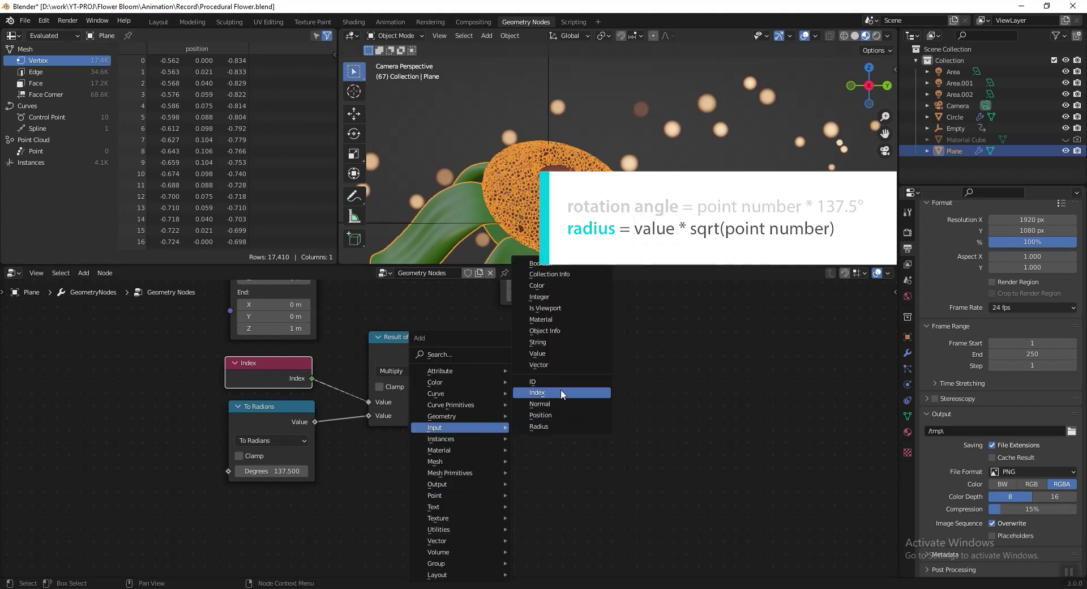
click(569, 352)
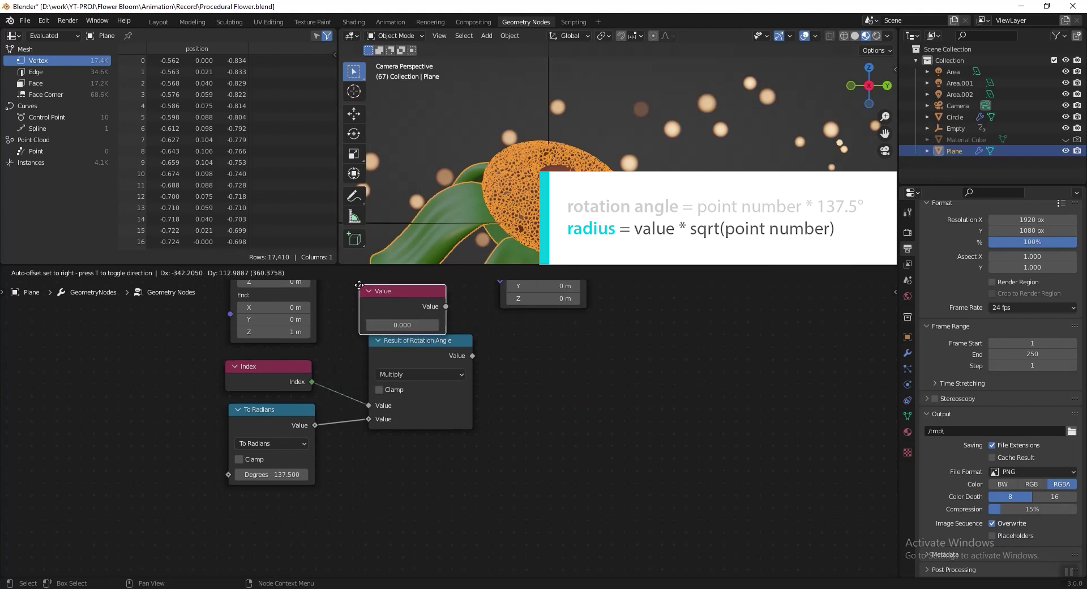
drag(460, 460, 455, 455)
drag(322, 405, 341, 416)
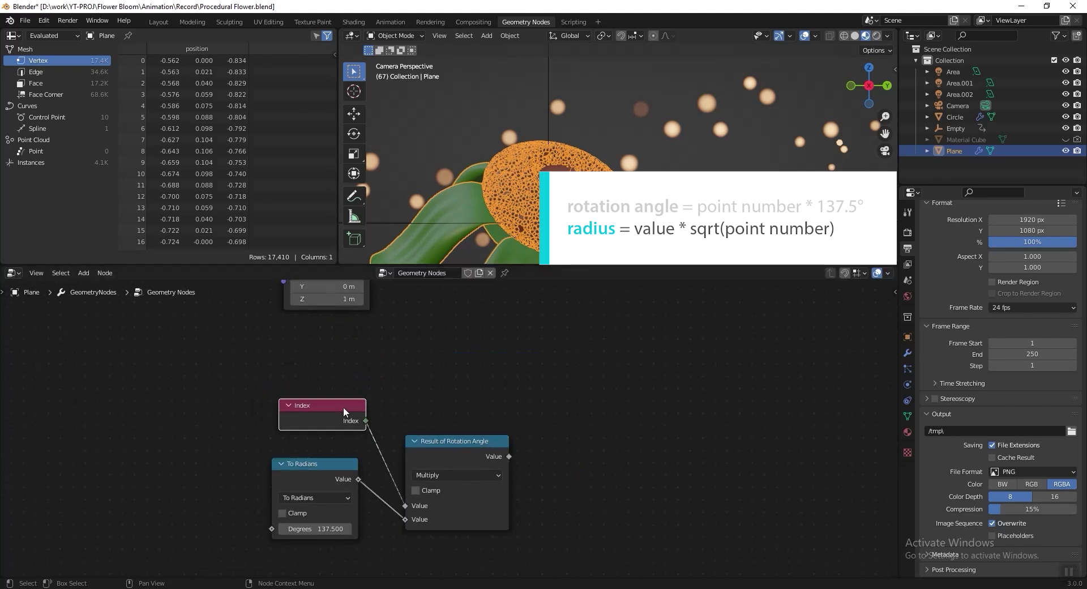
middle_drag(396, 351, 396, 403)
drag(448, 291, 318, 400)
Duplicate the "Result of Rotation Angle" Multiply node beside the Value node and connect Value and Index to its two inputs.
scroll(446, 453, down, 1)
middle_drag(446, 453, 447, 383)
drag(467, 424, 460, 443)
key(shift+d)
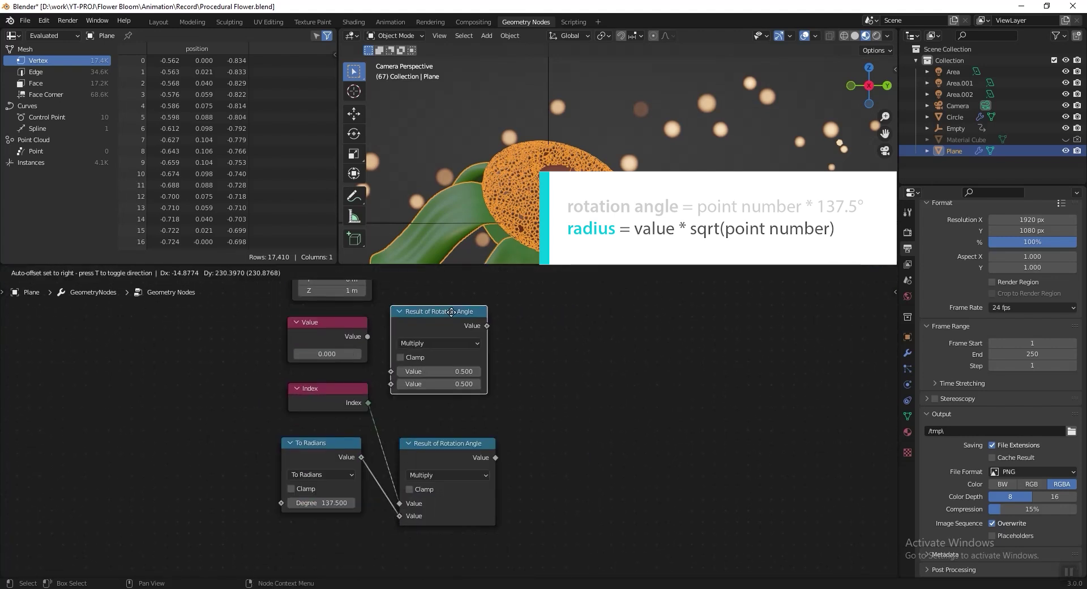
click(458, 326)
drag(368, 336, 376, 346)
mouse_move(395, 388)
mouse_down()
mouse_move(385, 399)
mouse_move(398, 399)
mouse_up()
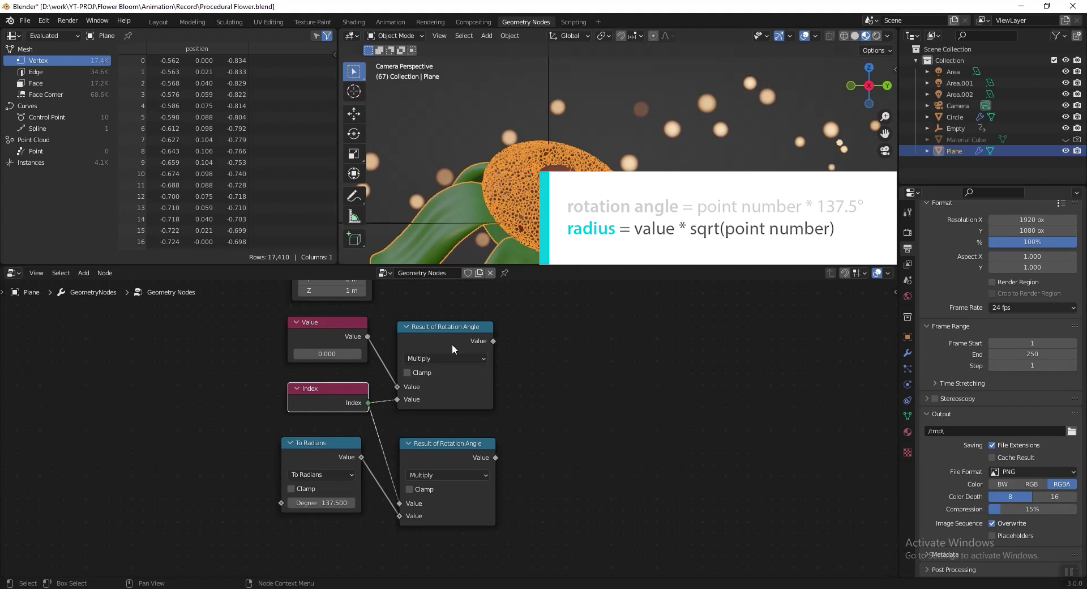
Label the duplicated Multiply node "Result of Radius" and save the file.
drag(452, 344, 467, 333)
key(F2)
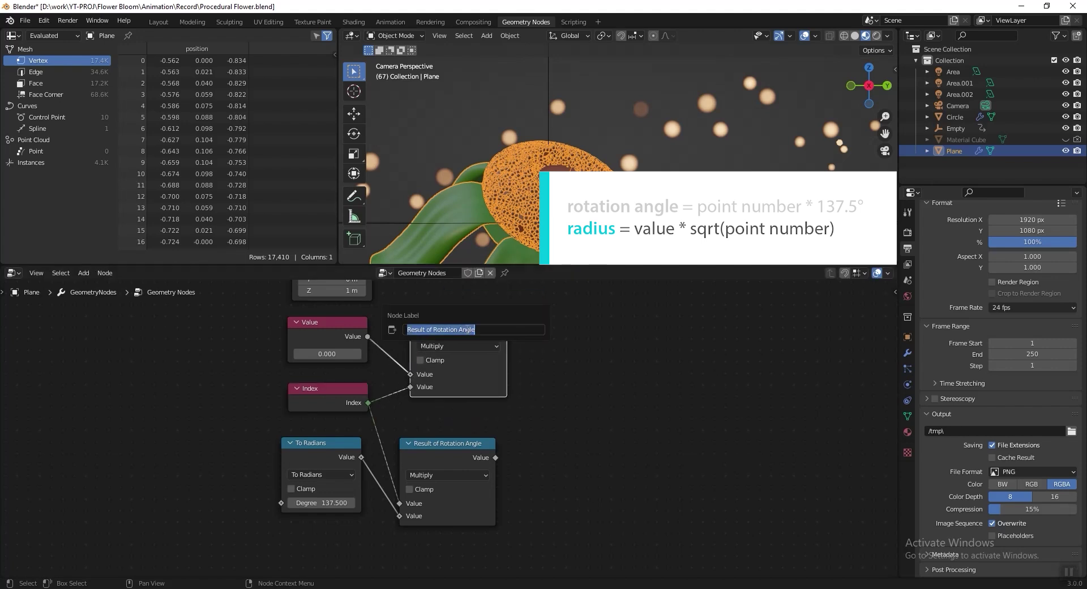
click(452, 329)
drag(437, 330, 525, 335)
key(BackSpace)
text(adiu)
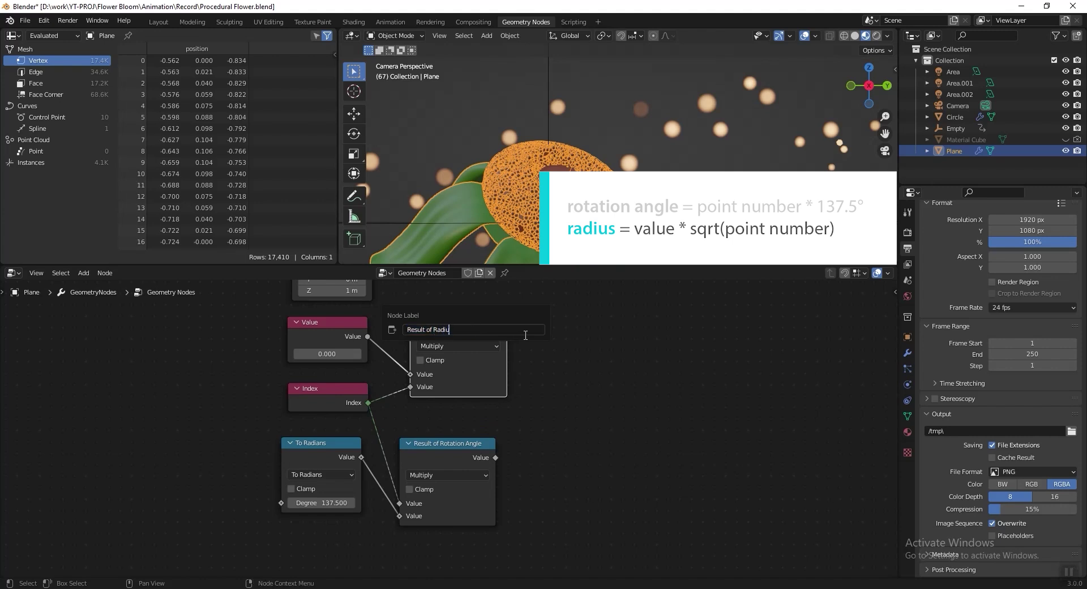
text(s)
key(Return)
key(ctrl+s)
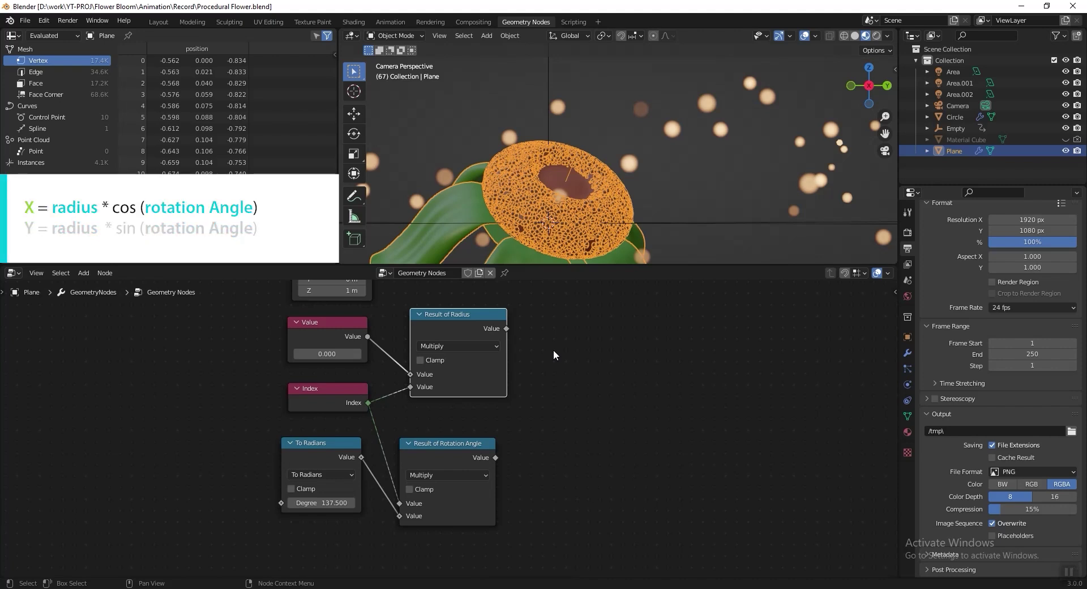
Add a Math node set to Multiply beside "Result of Radius" and connect the radius result to its first value.
middle_drag(553, 348, 527, 355)
key(shift+a)
click(511, 287)
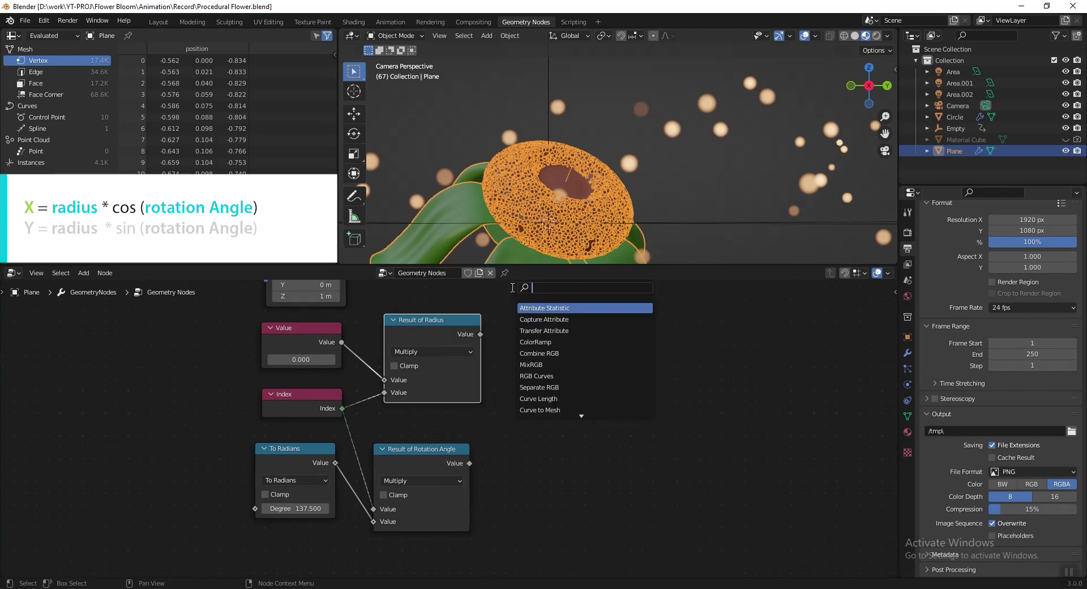
text(math)
click(536, 307)
click(580, 340)
click(580, 342)
click(569, 379)
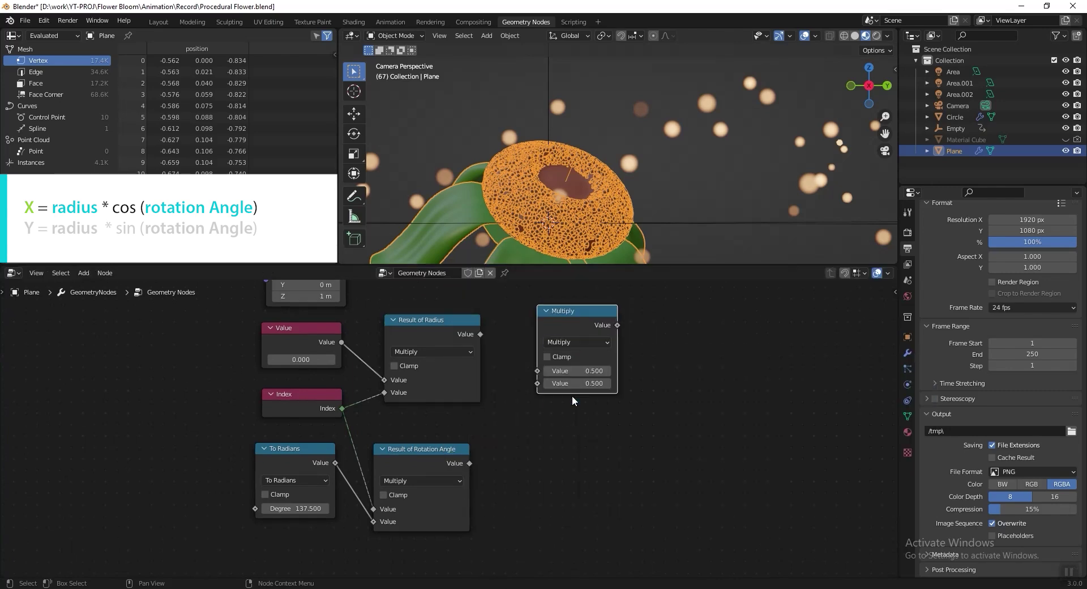
drag(480, 334, 513, 307)
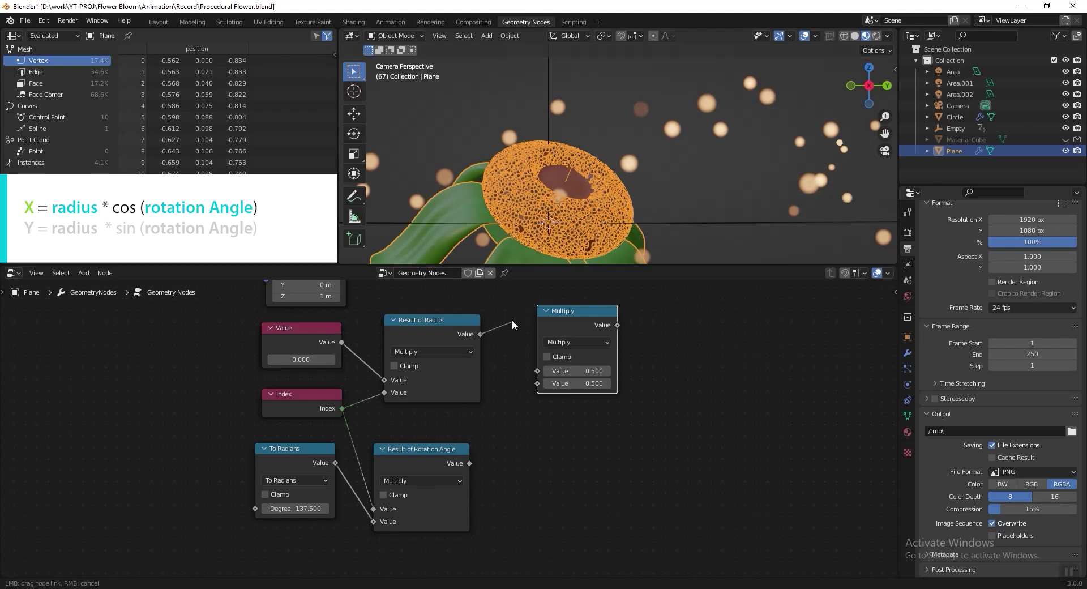
drag(533, 373, 536, 372)
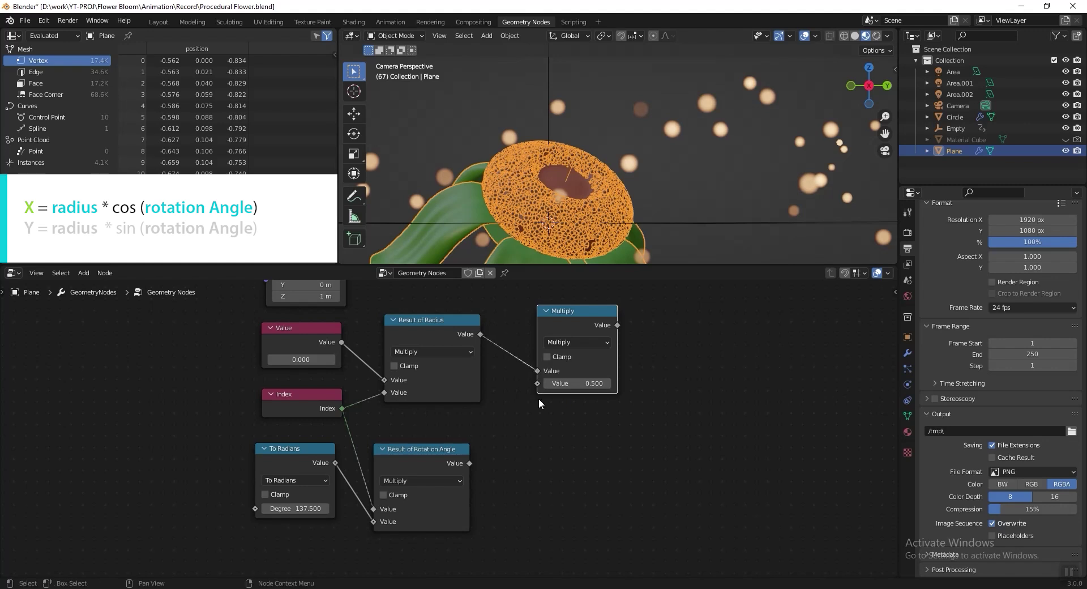
Duplicate the new Multiply node as Cosine, feed it from "Result of Rotation Angle", and connect it to the original's second value.
key(shift+d)
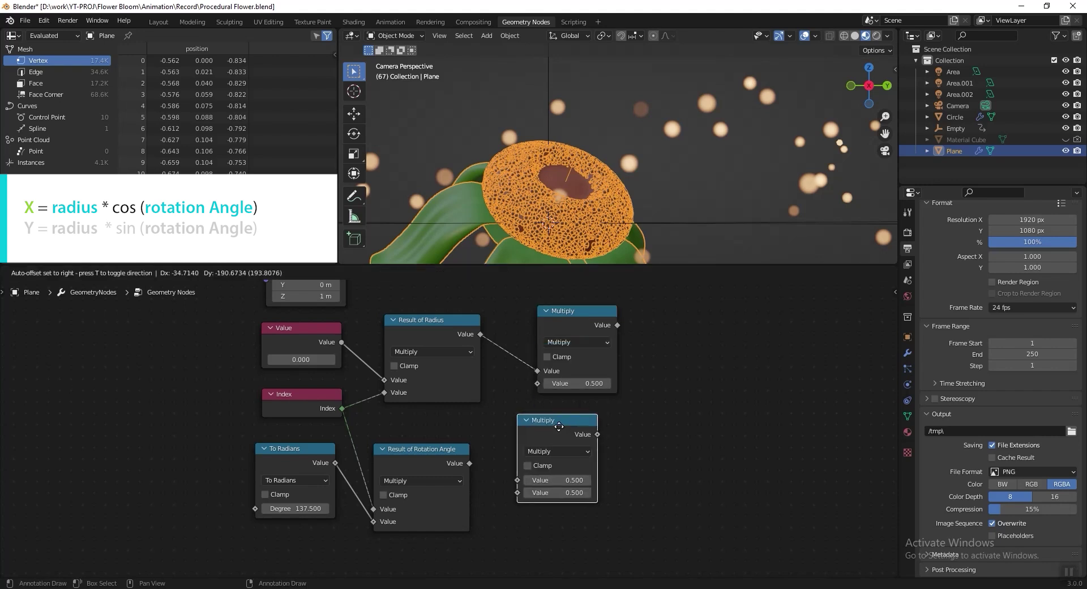
click(566, 444)
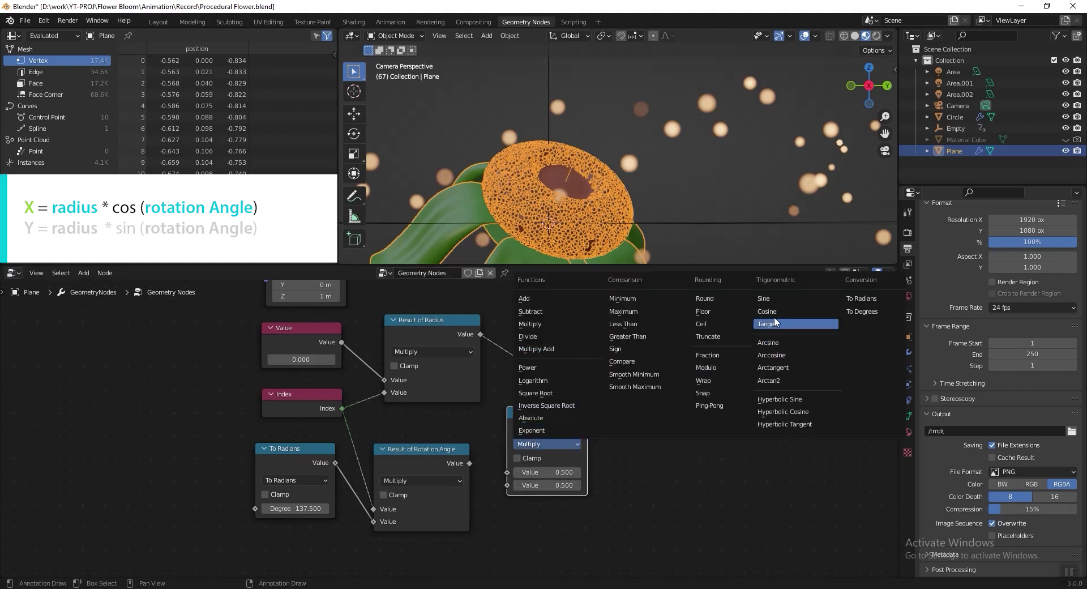
click(795, 311)
drag(468, 463, 524, 443)
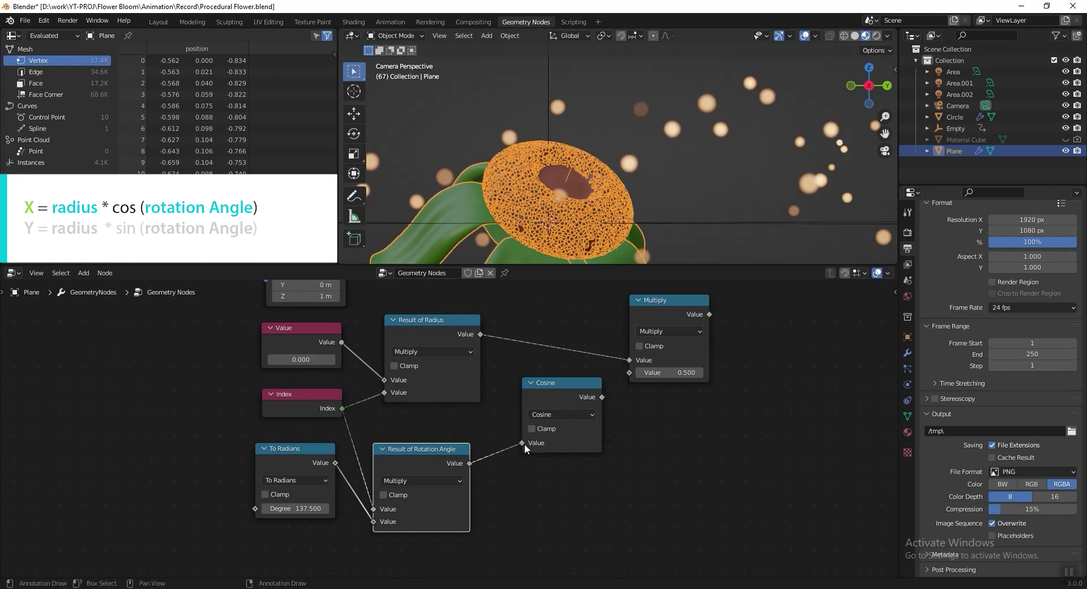
drag(602, 397, 629, 373)
drag(659, 319, 646, 311)
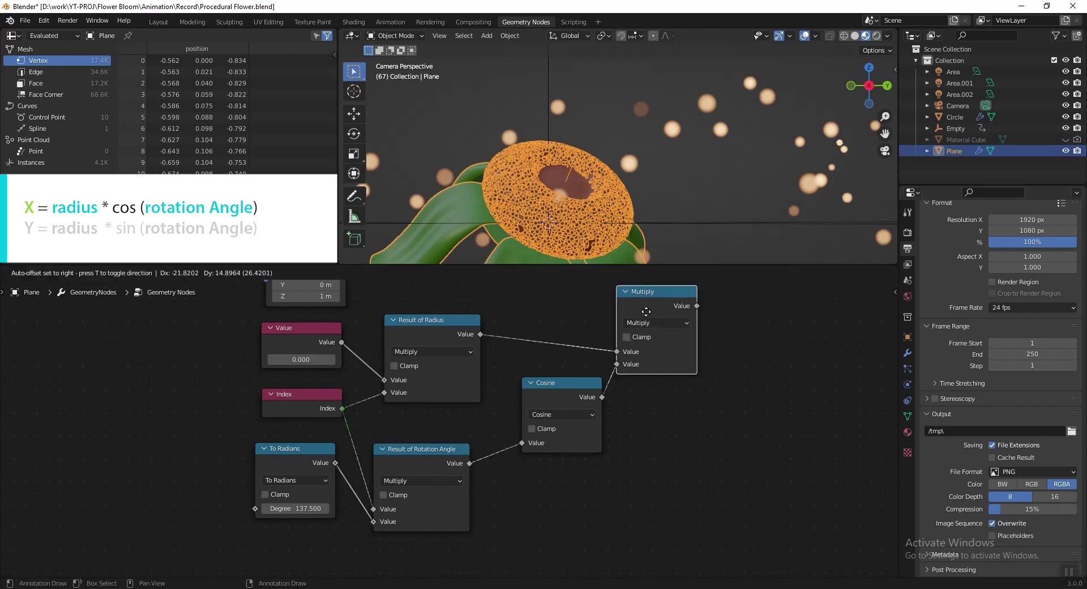
drag(646, 312, 648, 313)
drag(569, 390, 554, 391)
Add a Combine XYZ node, connecting the cosine Multiply to its X input and its vector to Set Position's Position.
middle_drag(673, 422, 550, 470)
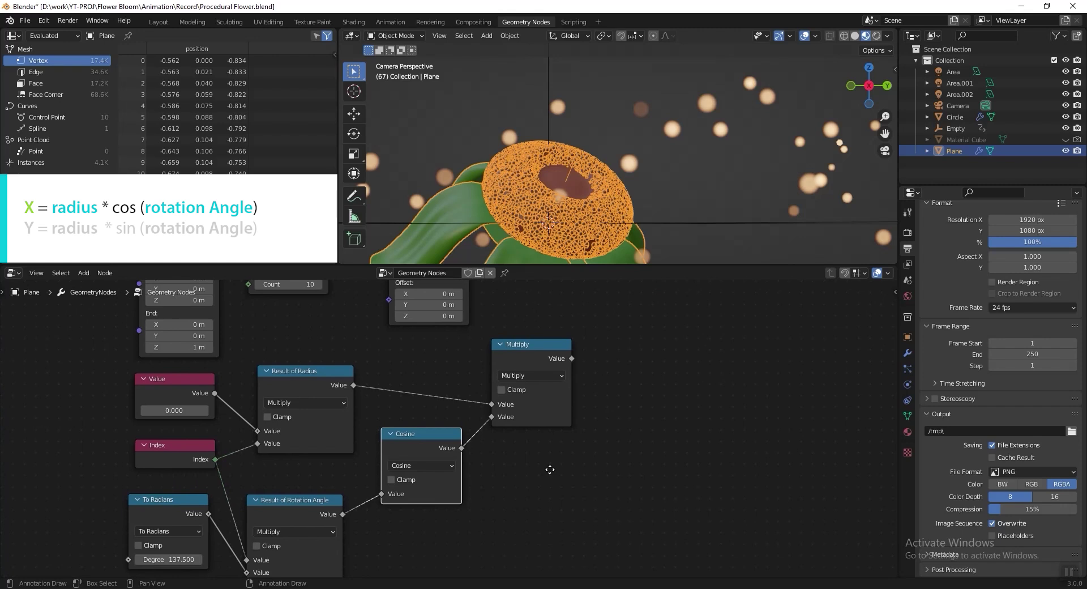
key(shift+a)
click(648, 356)
text(combine)
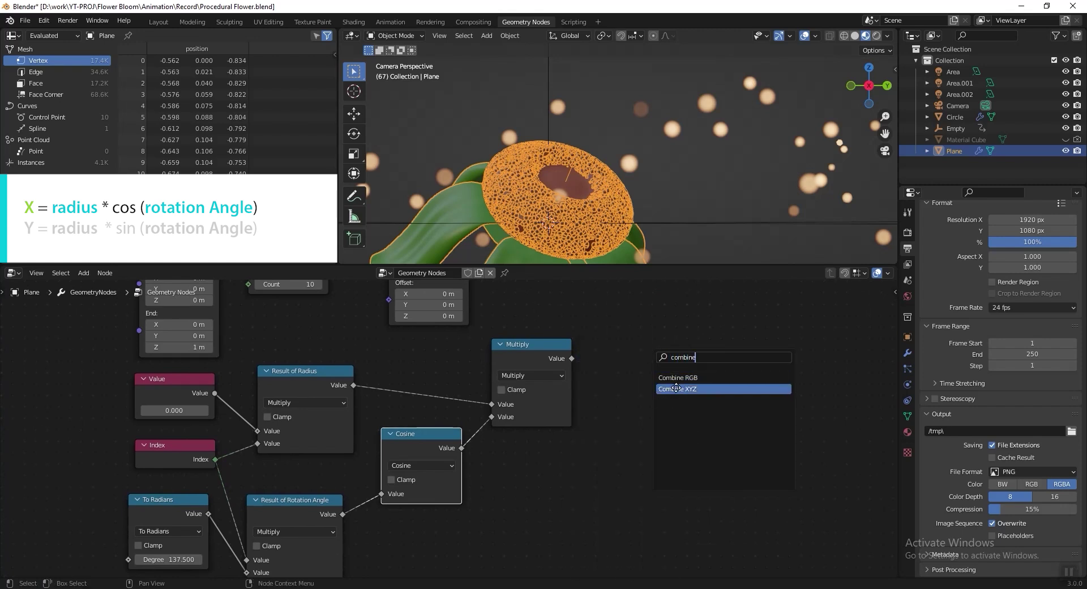
click(676, 389)
click(574, 361)
drag(571, 359, 610, 364)
middle_drag(690, 358, 584, 457)
drag(583, 458, 637, 366)
Set the Value node that feeds "Result of Radius" to 0.6.
middle_drag(279, 468, 401, 371)
scroll(402, 371, up, 3)
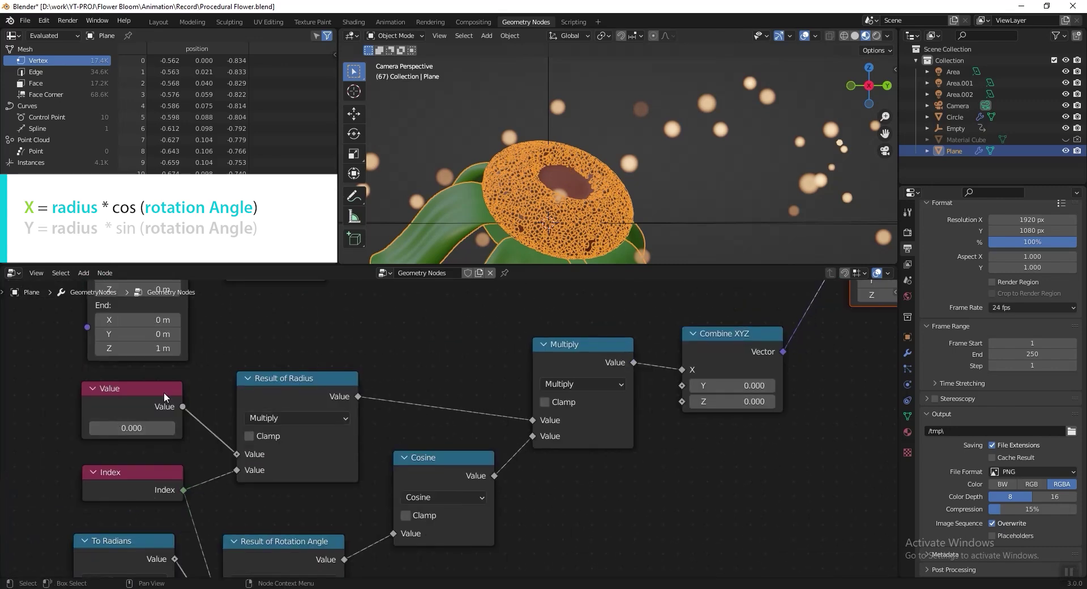
click(123, 428)
text(0.6)
key(Return)
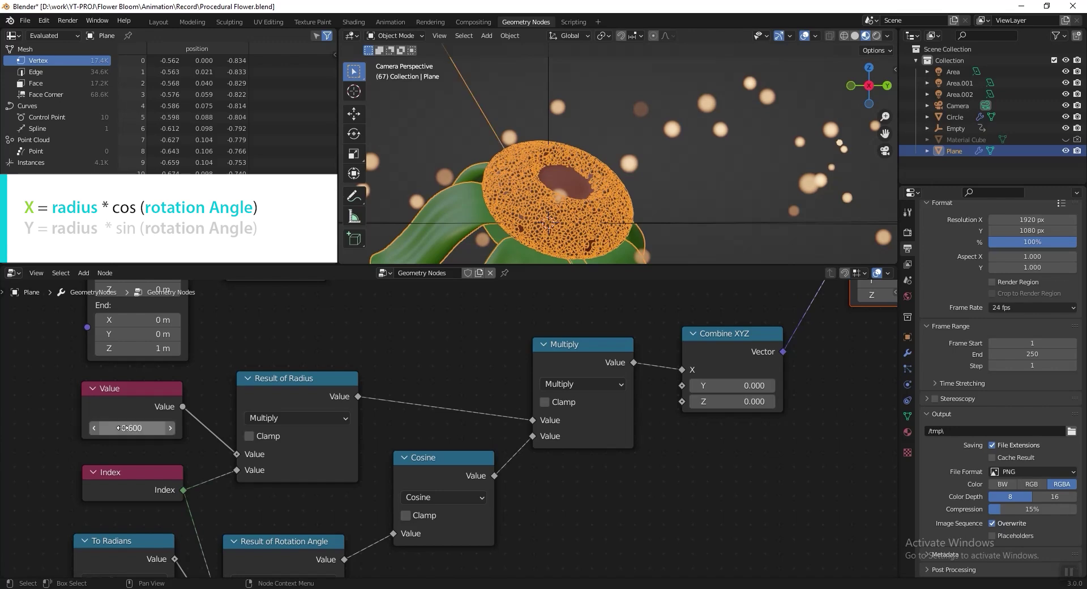
scroll(614, 215, down, 3)
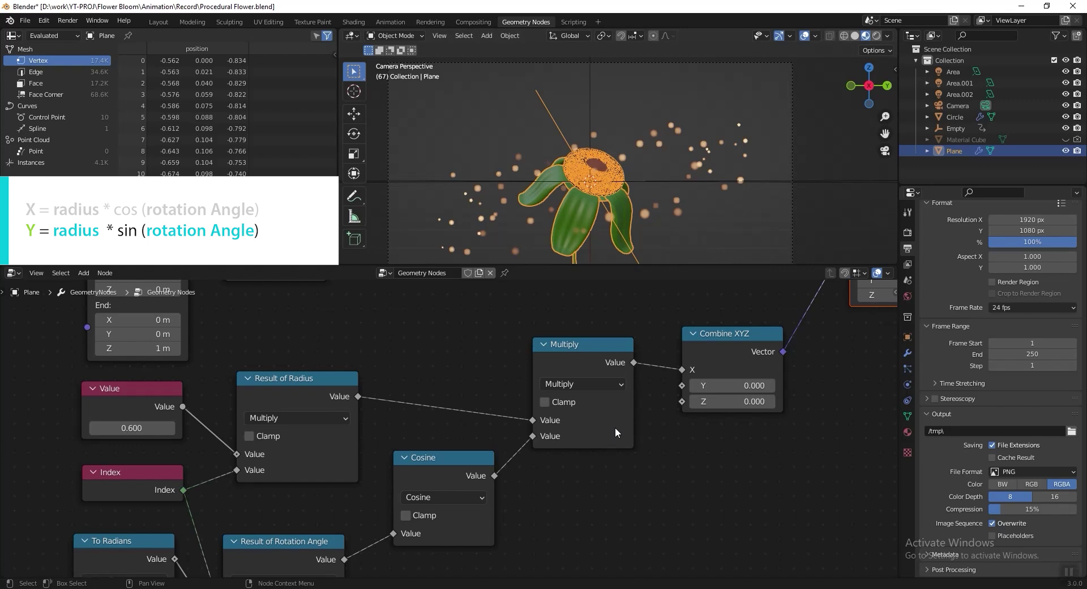
Duplicate the Cosine node with its connected Multiply node, place the copies below, and change the copied Cosine to Sine.
middle_drag(523, 459, 511, 390)
scroll(521, 365, down, 3)
scroll(437, 389, up, 1)
click(437, 390)
shift+click(552, 301)
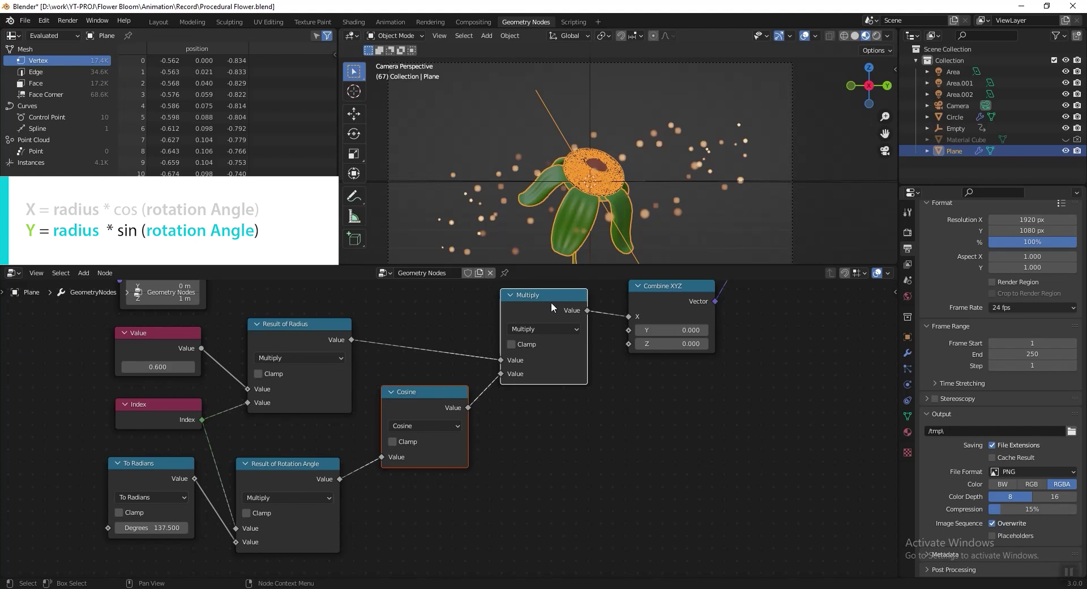
key(shift+d)
click(558, 441)
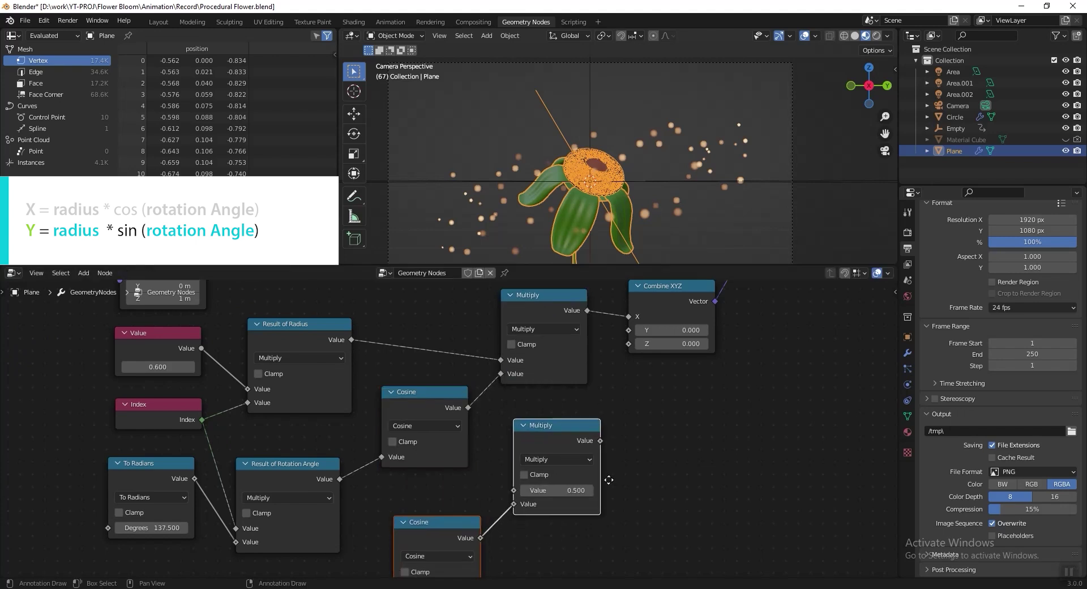
middle_drag(558, 533, 555, 495)
click(464, 516)
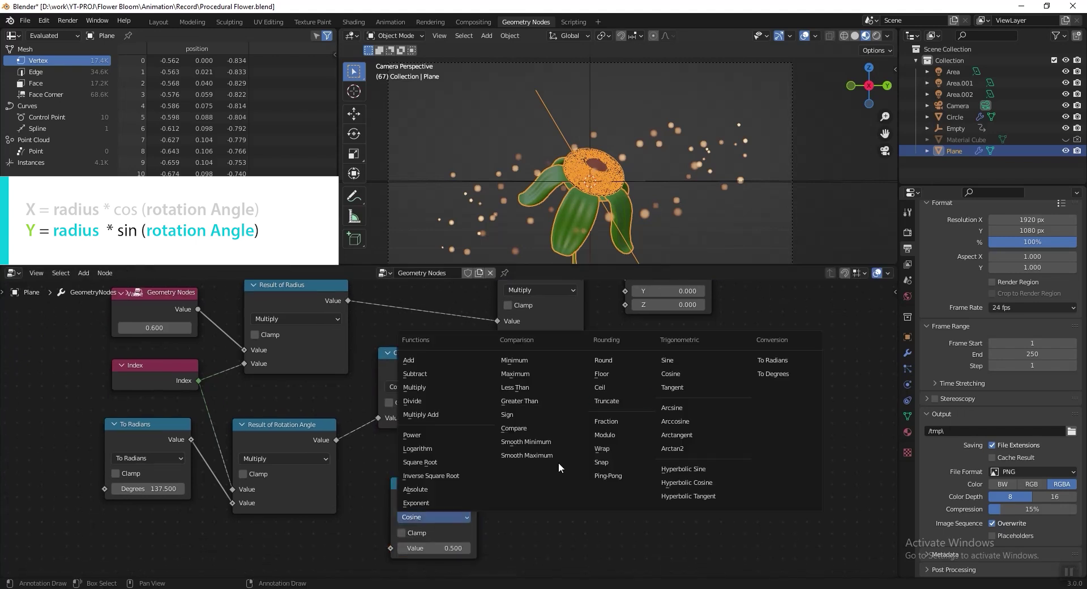
click(674, 367)
Connect "Result of Radius" to the lower Multiply, "Result of Rotation Angle" to Sine, and the lower Multiply to Combine XYZ's Y input.
drag(347, 300, 509, 452)
drag(337, 441, 392, 549)
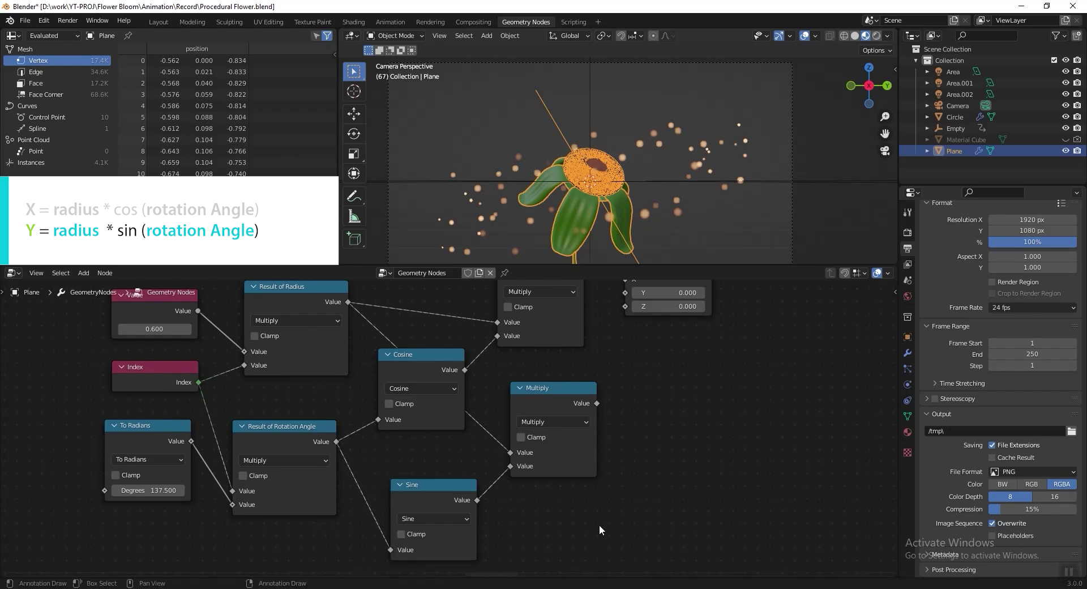
middle_drag(599, 530, 593, 513)
middle_drag(634, 400, 510, 517)
drag(473, 508, 552, 402)
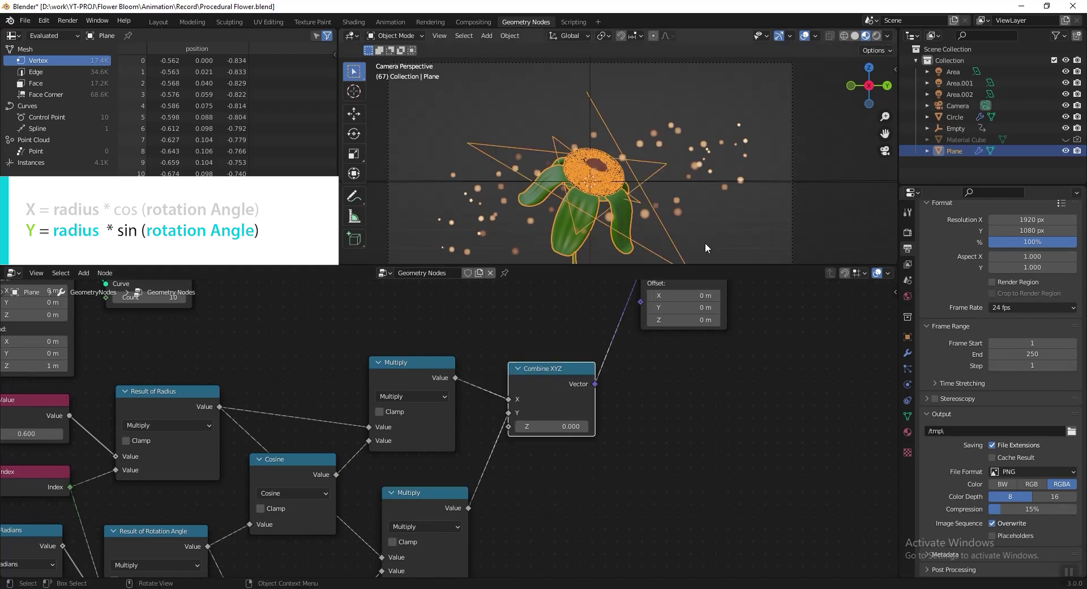
Set the Value node that controls the radius to 0.08.
middle_drag(51, 459, 274, 432)
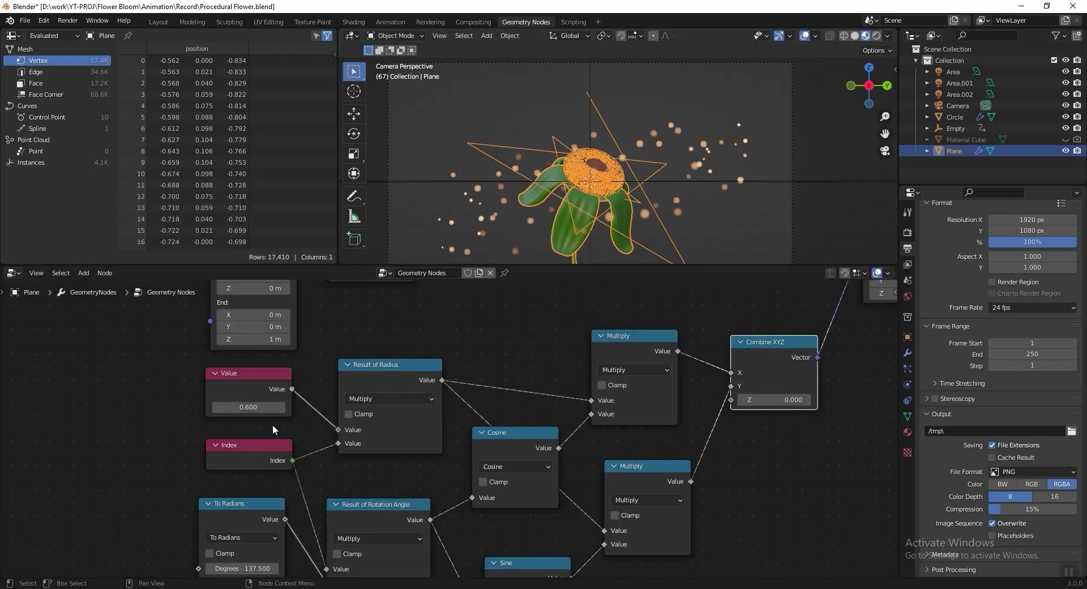
scroll(249, 421, up, 3)
click(204, 404)
text(.)
key(Return)
Set the Resample Curve count to 19 and reposition the node beside Curve Line.
middle_drag(248, 365, 224, 523)
click(326, 375)
click(326, 392)
text(19)
key(Return)
drag(334, 316, 349, 342)
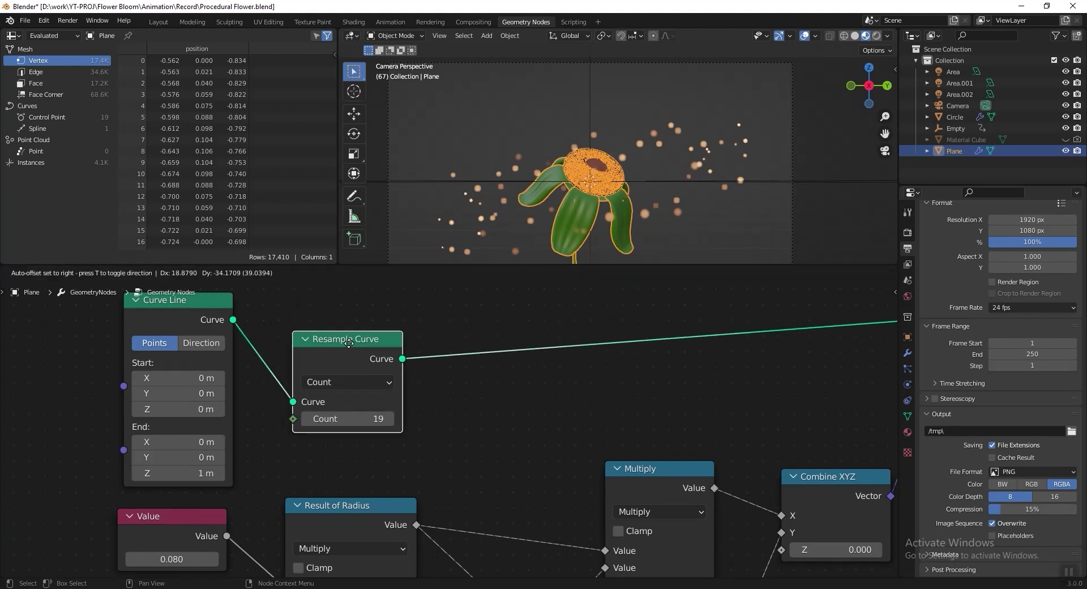
drag(349, 343, 346, 317)
Move the Join Geometry and Set Material nodes farther from Set Position to make room for another node.
scroll(434, 386, down, 5)
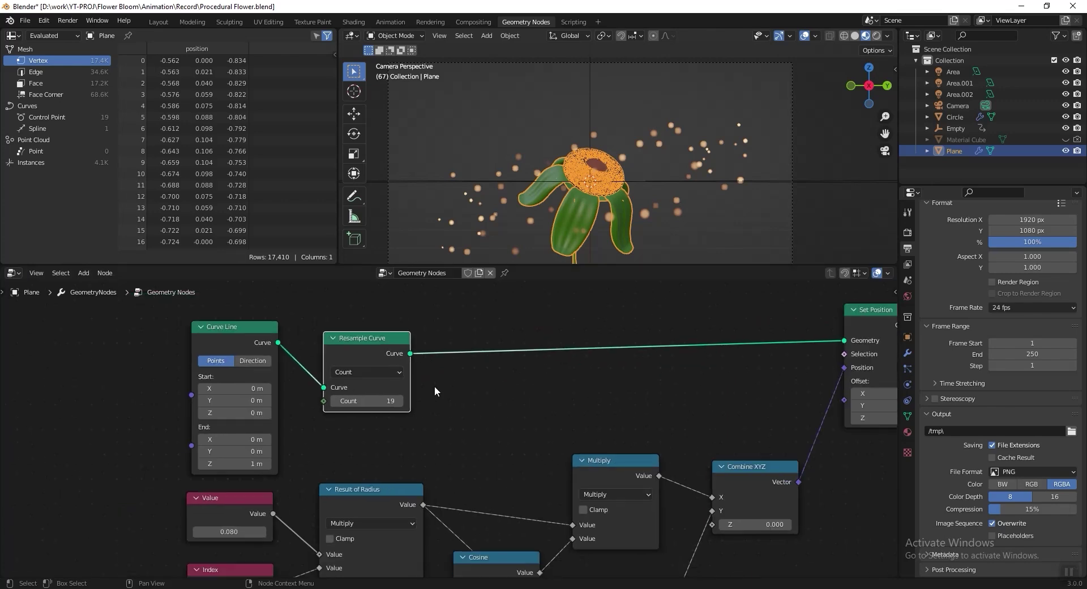
middle_drag(624, 380, 299, 408)
scroll(538, 403, up, 4)
middle_drag(629, 342, 487, 365)
drag(511, 341, 678, 333)
drag(761, 386, 832, 413)
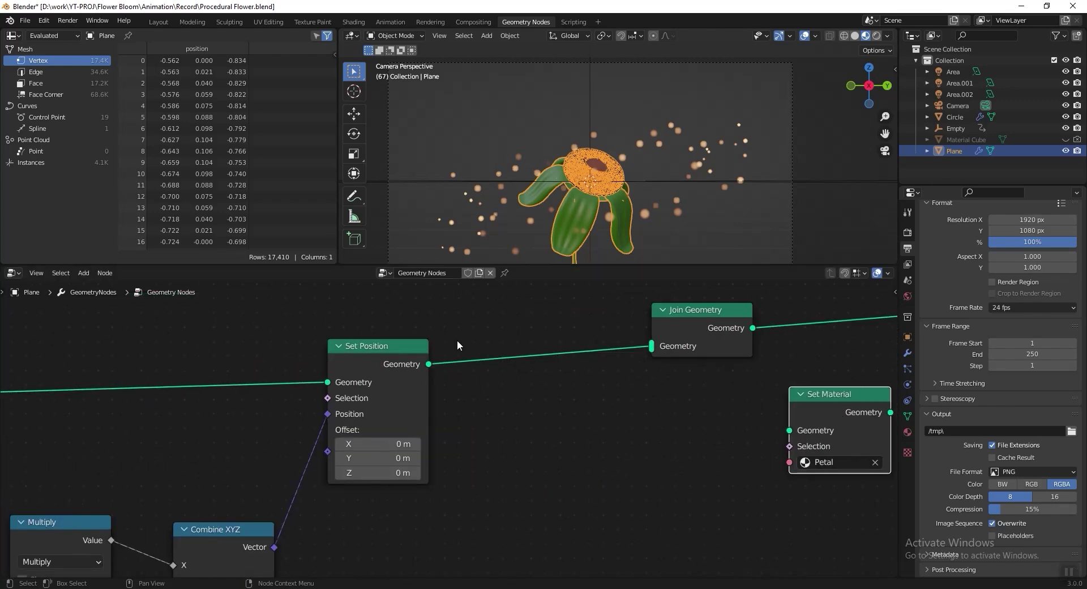
Insert an Instance on Points node on the link between Set Position and Join Geometry.
scroll(456, 340, up, 1)
key(shift+a)
mouse_move(582, 439)
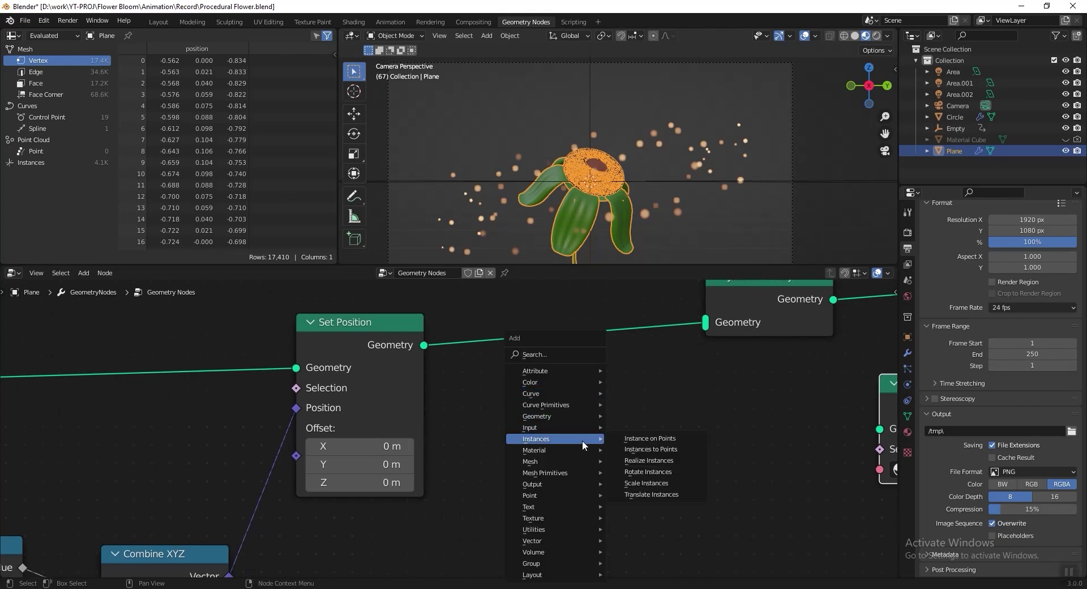
click(675, 439)
click(496, 304)
Connect the geometry output of "Set Position for displacement map" to the Instance input of Instance on Points.
scroll(596, 396, down, 3)
middle_drag(56, 417, 888, 436)
scroll(355, 398, down, 3)
middle_drag(192, 397, 736, 403)
scroll(307, 399, down, 12)
middle_drag(238, 413, 413, 399)
scroll(413, 399, down, 8)
middle_drag(270, 397, 522, 376)
scroll(273, 398, up, 6)
middle_drag(316, 392, 286, 390)
scroll(599, 446, up, 19)
scroll(599, 446, down, 20)
drag(280, 398, 679, 409)
scroll(474, 378, up, 6)
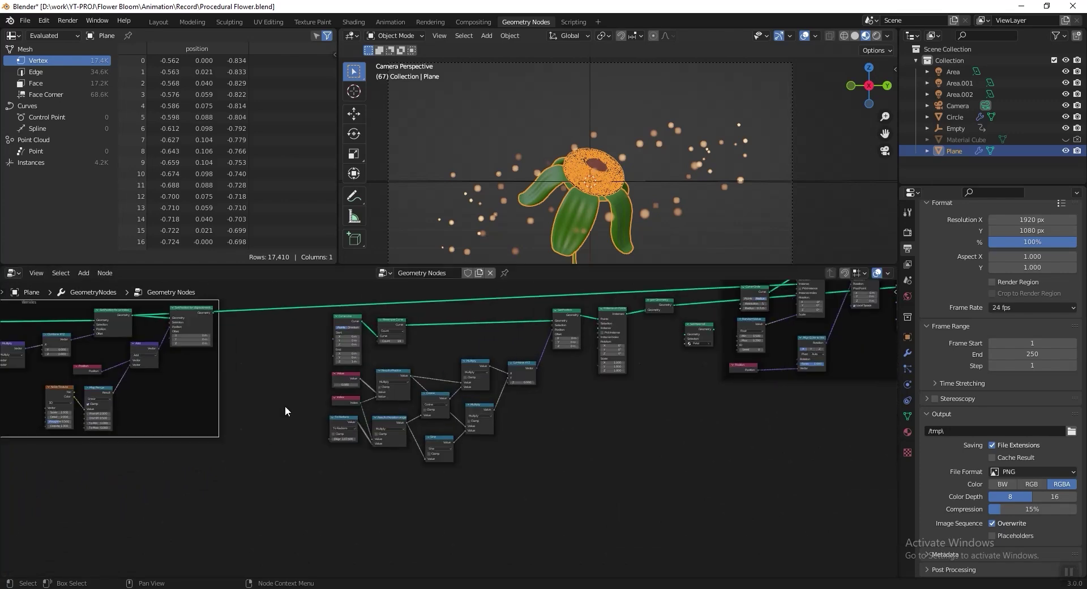
scroll(474, 375, up, 5)
middle_drag(424, 338, 441, 450)
scroll(442, 449, up, 2)
drag(339, 329, 500, 353)
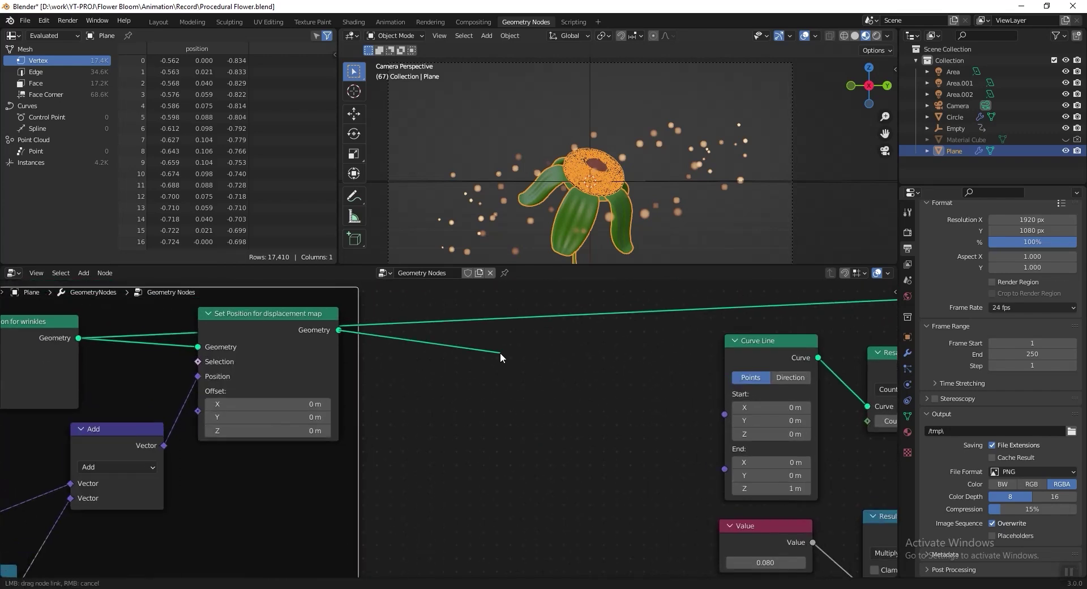
drag(500, 352, 693, 378)
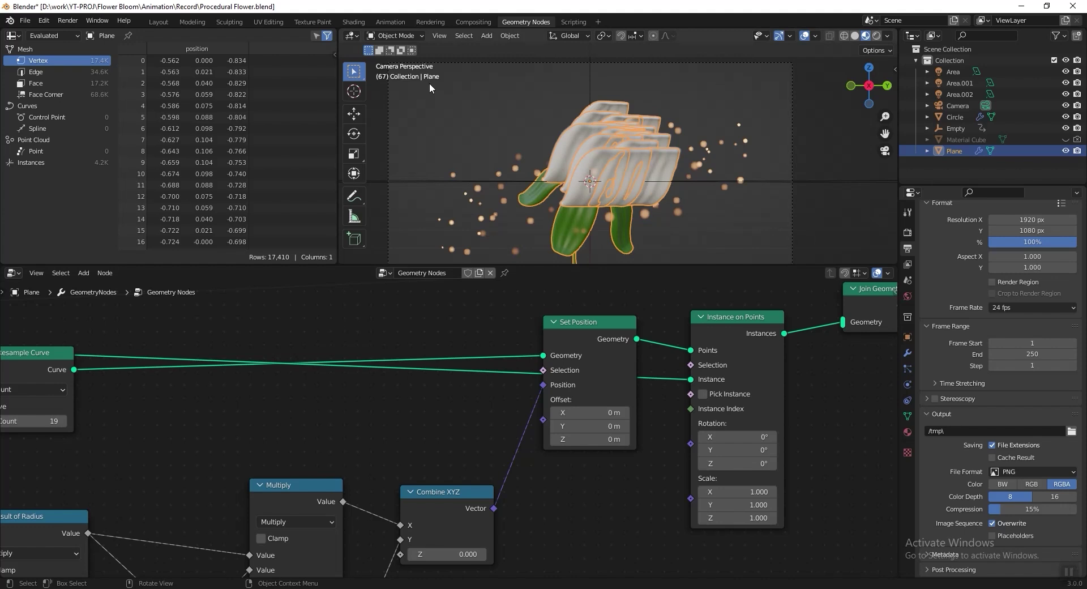
Insert a Rotate Instances node on the link between Instance on Points and Join Geometry.
middle_drag(713, 382, 600, 404)
key(shift+a)
mouse_move(715, 419)
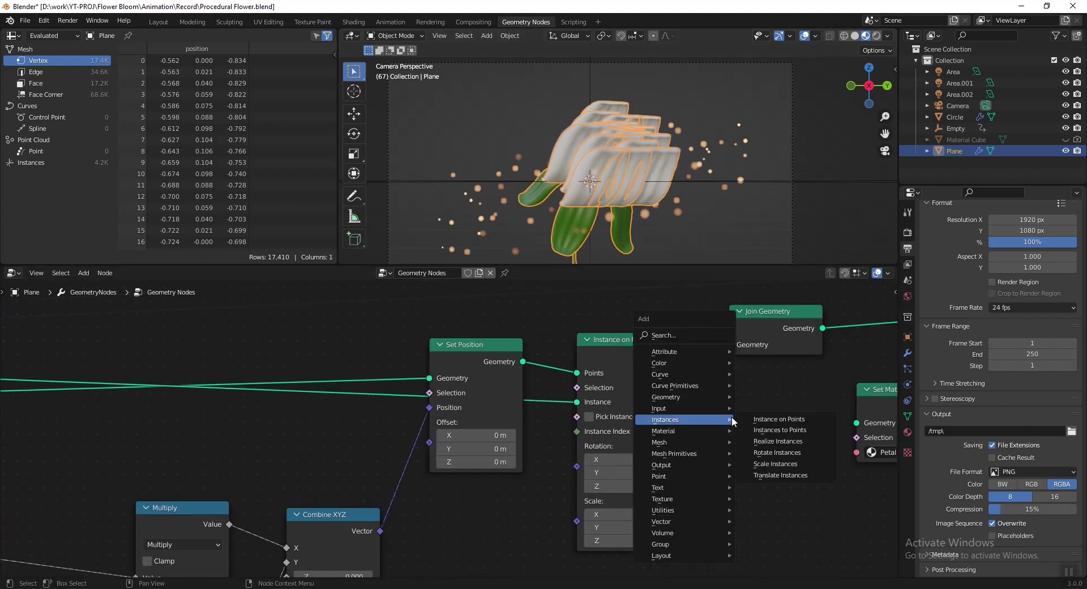
click(802, 450)
click(662, 368)
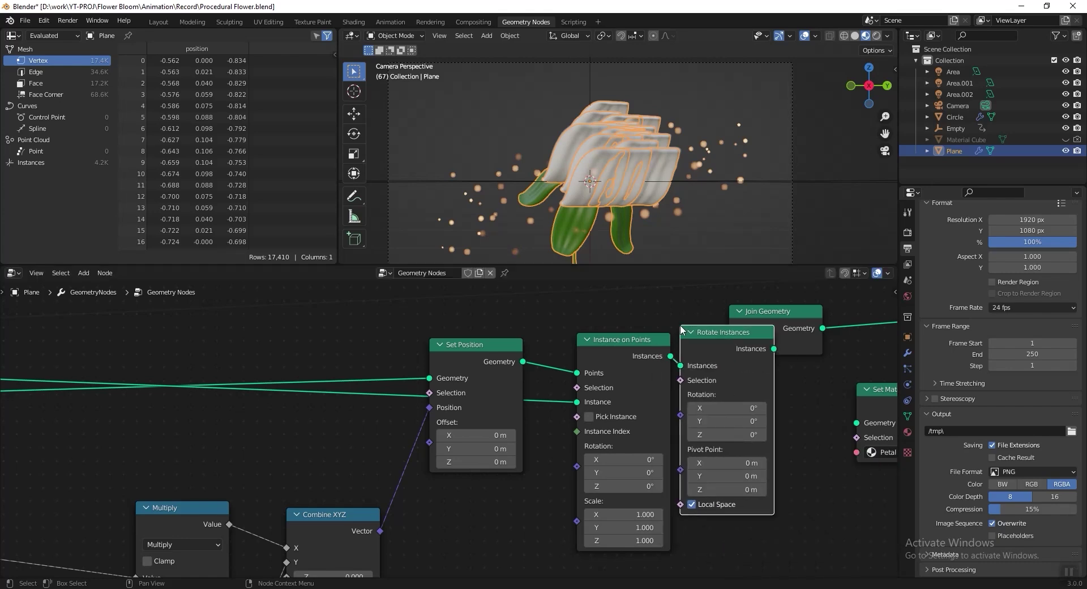
Select all the phyllotaxis nodes and reposition them together in the space between the two framed node groups.
scroll(645, 373, down, 3)
scroll(650, 369, down, 4)
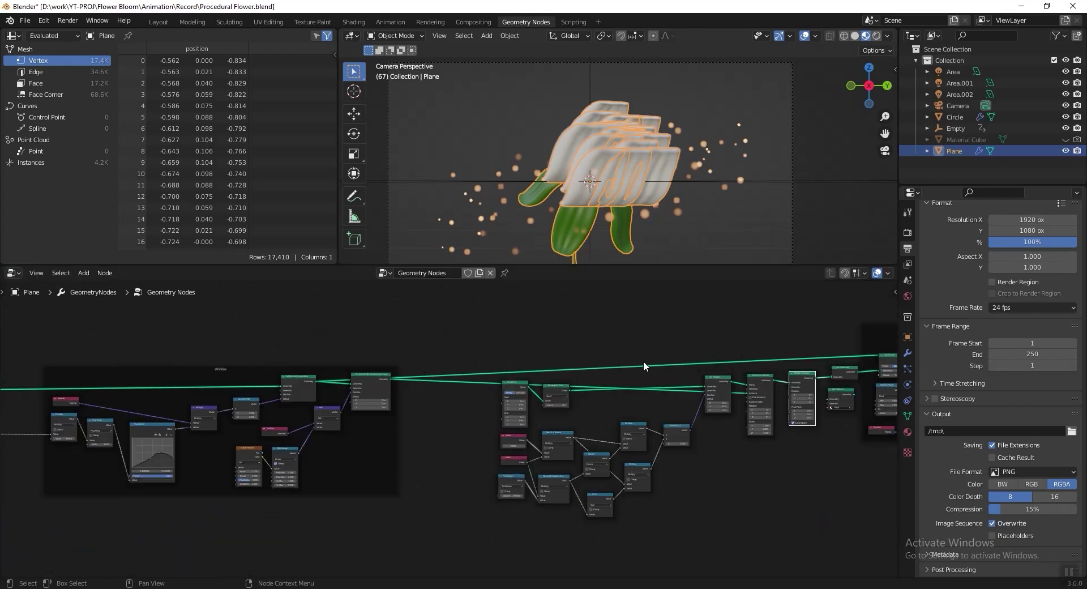
drag(426, 447, 224, 444)
drag(411, 351, 734, 534)
key(g)
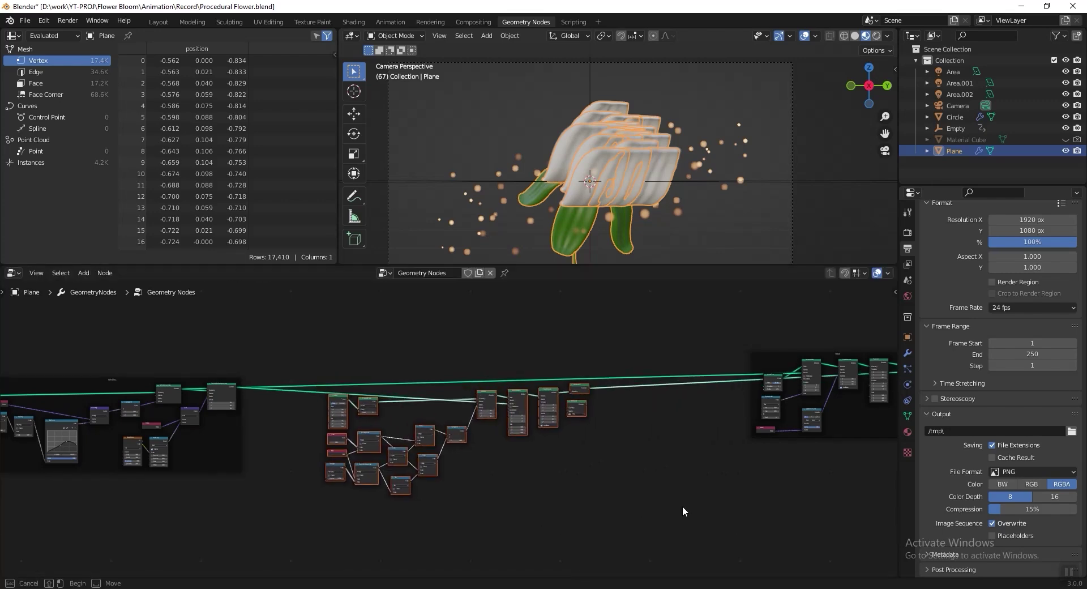
click(701, 421)
scroll(558, 420, up, 8)
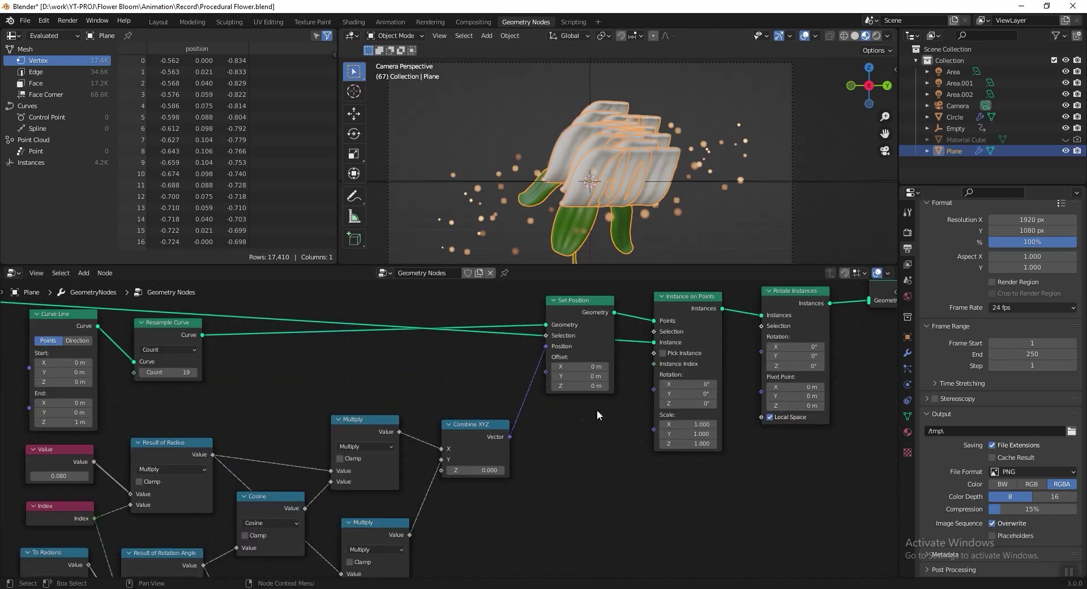
Add an Align Euler to Vector node and place it below the Instance on Points node.
scroll(495, 436, up, 1)
scroll(762, 402, down, 2)
key(shift+a)
text(align)
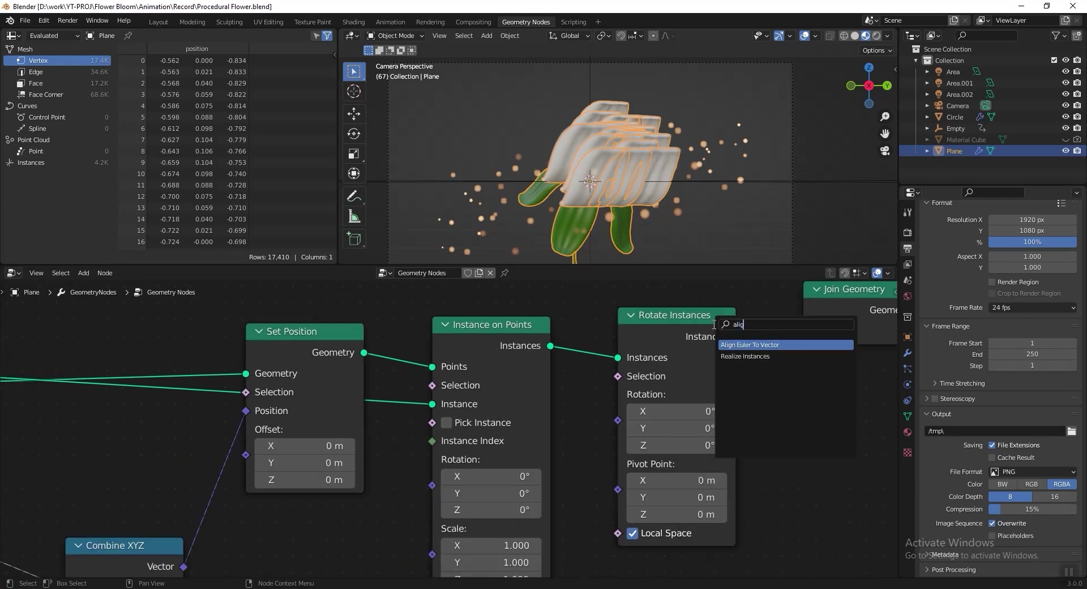
click(741, 345)
click(797, 414)
scroll(797, 415, down, 6)
middle_drag(703, 419, 723, 346)
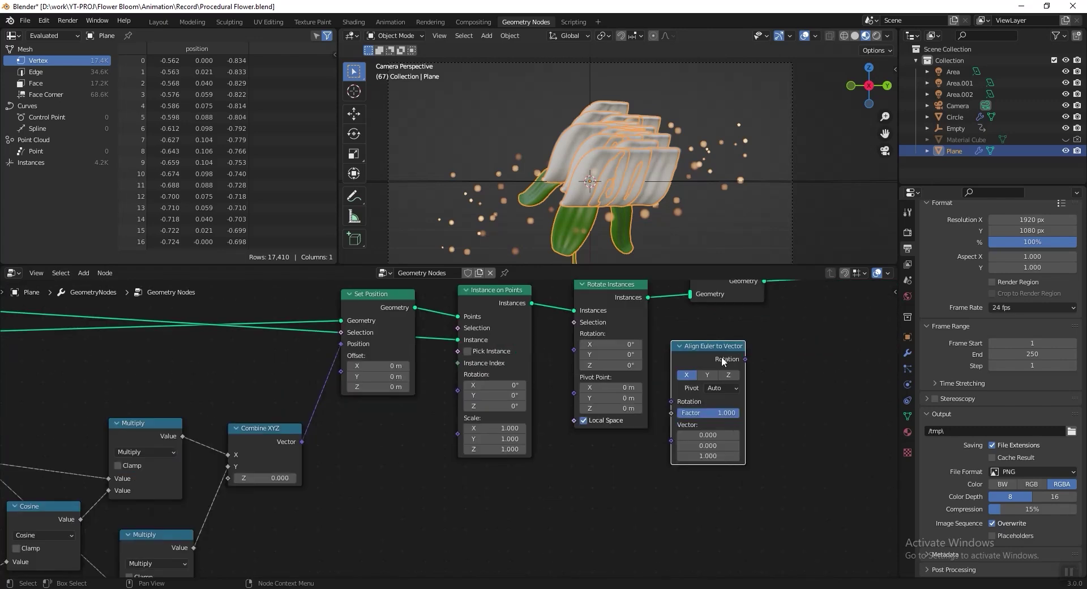
drag(723, 346, 524, 473)
drag(587, 424, 600, 439)
Set the Align Euler to Vector pivot to Z and connect its output to the Rotation input of Rotate Instances.
scroll(504, 492, up, 3)
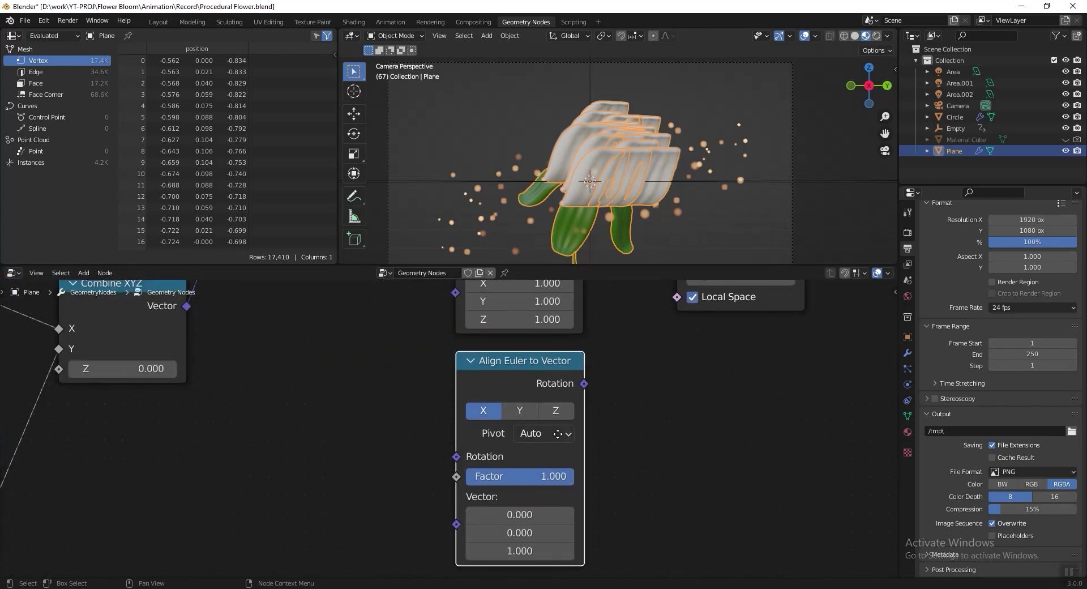
click(544, 430)
click(507, 512)
drag(565, 381, 633, 345)
middle_drag(640, 334, 657, 119)
scroll(591, 387, down, 2)
scroll(460, 419, up, 3)
Add a Position node and connect it to the Vector input of Align Euler to Vector.
key(shift+a)
click(324, 355)
text(positi)
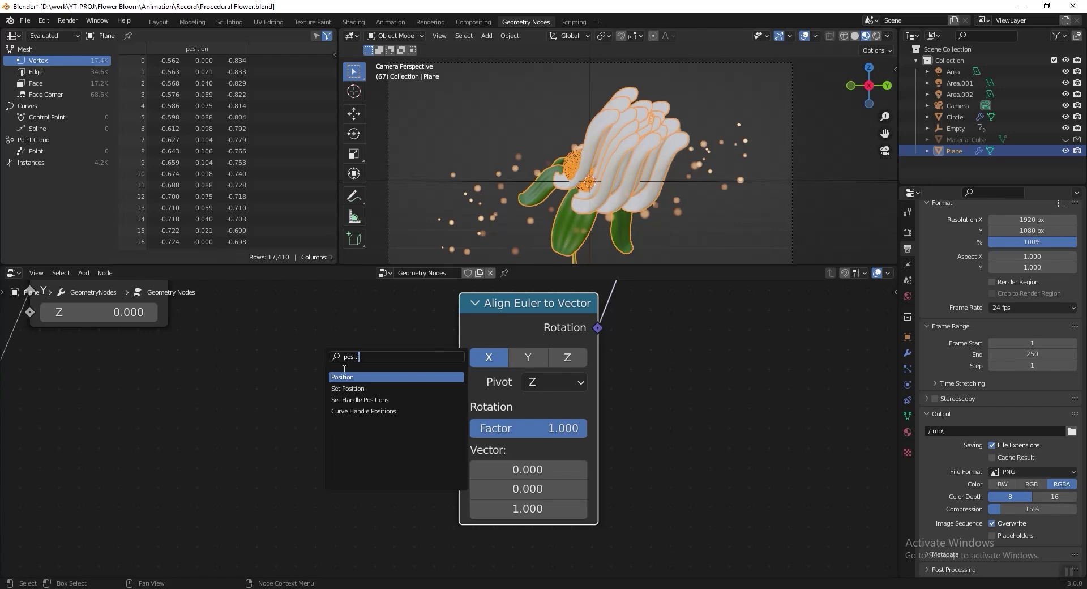
click(344, 375)
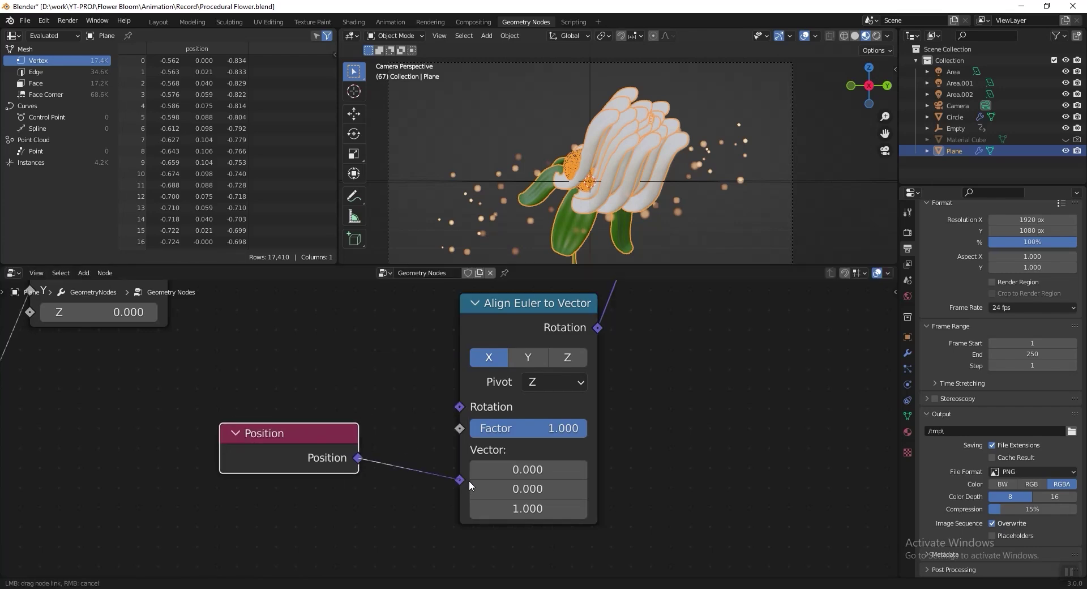
drag(468, 481, 461, 479)
Inspect the flower from another angle, save the file and switch the viewport to solid shading.
middle_drag(781, 139, 822, 135)
scroll(821, 134, up, 4)
scroll(822, 135, down, 3)
key(ctrl+s)
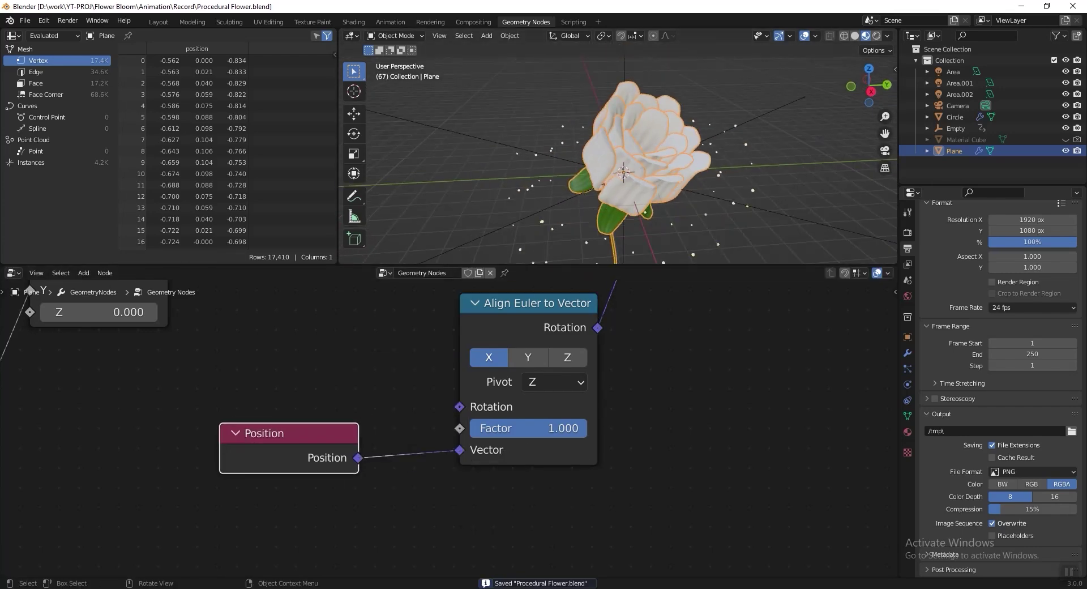
click(853, 37)
Duplicate Rotate Instances onto the link before Join Geometry and set the copy's Y rotation to 40°.
scroll(711, 356, down, 4)
mouse_move(711, 356)
middle_down()
mouse_move(592, 456)
mouse_move(560, 543)
middle_up()
middle_drag(600, 368, 553, 479)
key(shift+d)
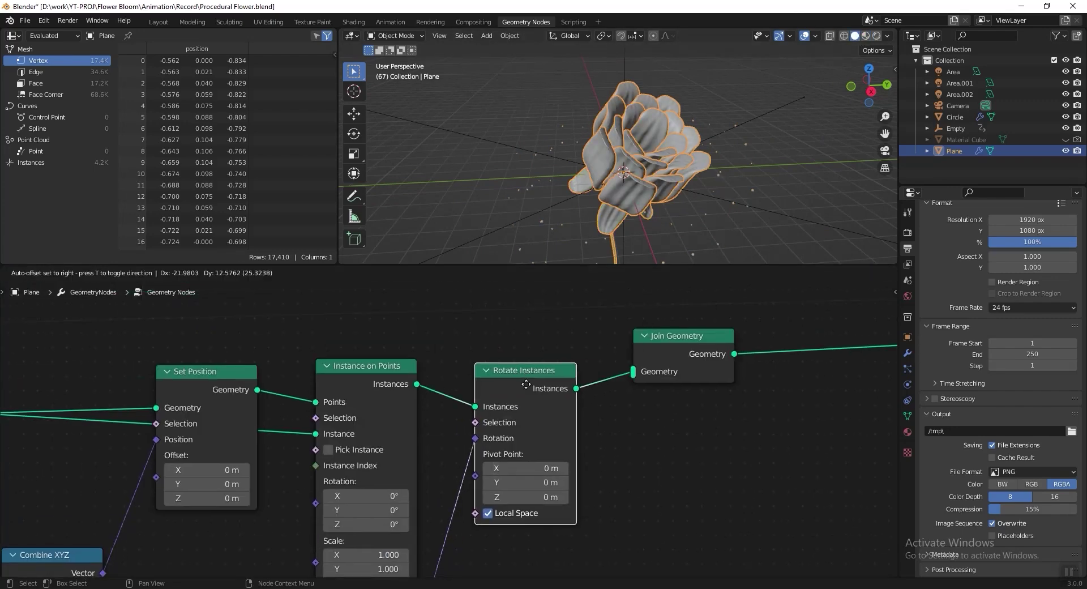
click(499, 361)
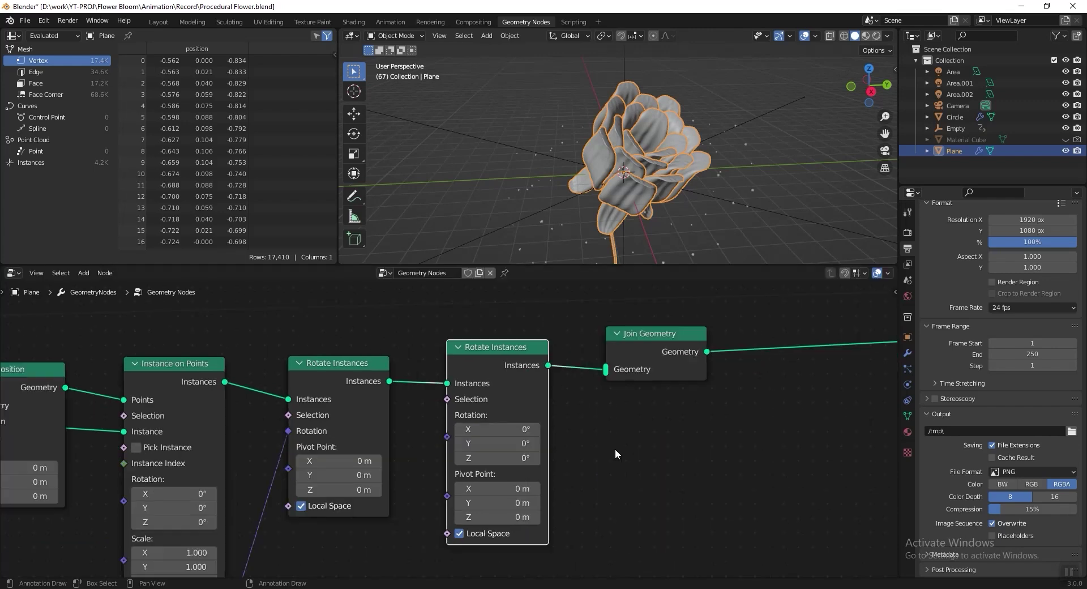
text(40)
key(Return)
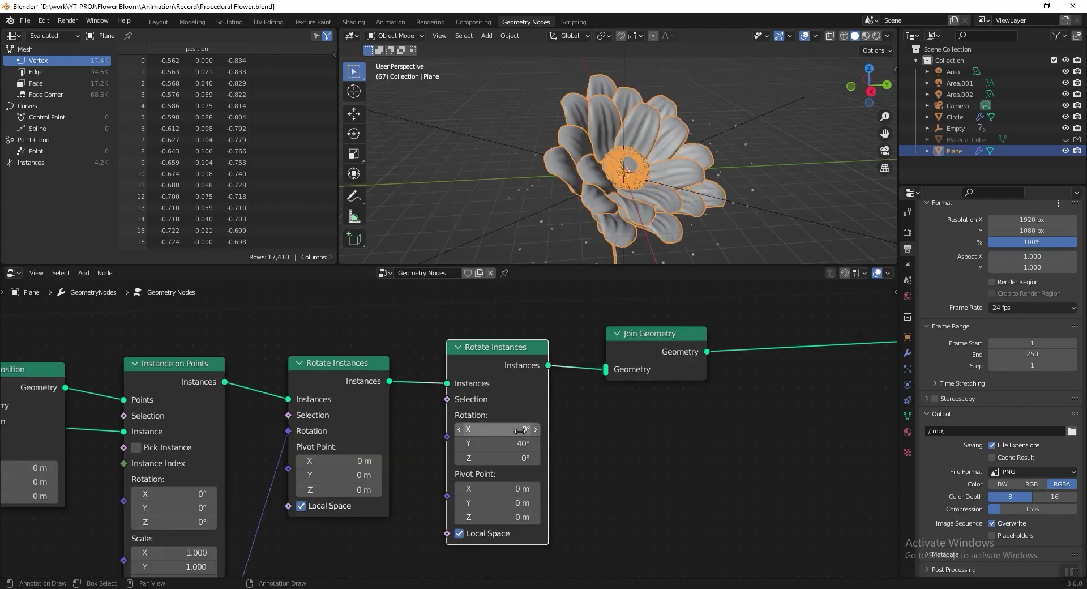
click(708, 153)
middle_drag(709, 153, 556, 132)
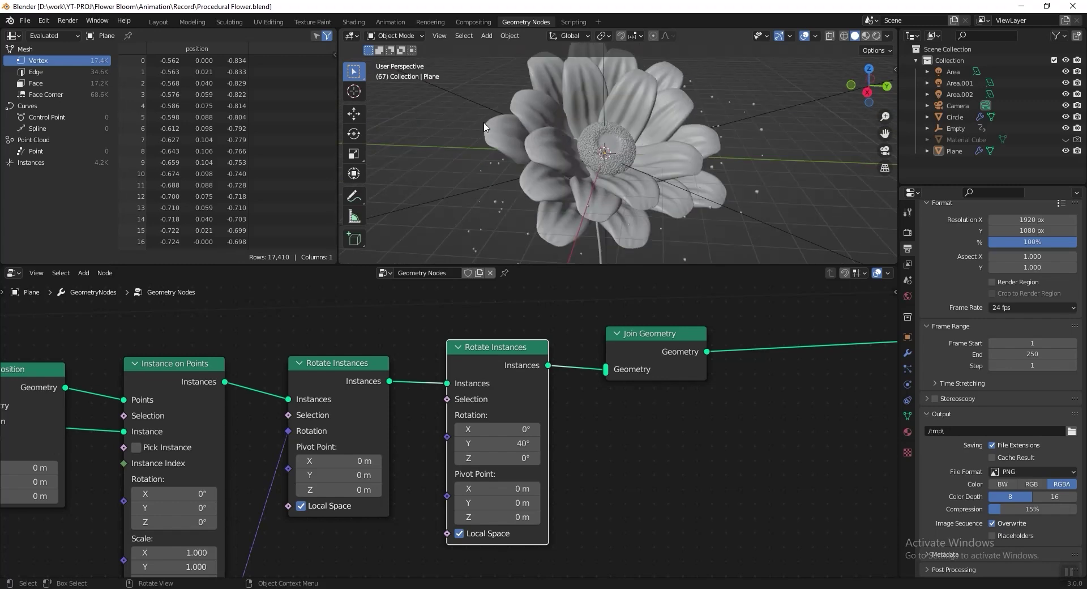
Add a Curve Parameter node and connect its Factor to the Scale input of Instance on Points.
middle_drag(303, 441, 667, 382)
key(shift+a)
mouse_move(332, 395)
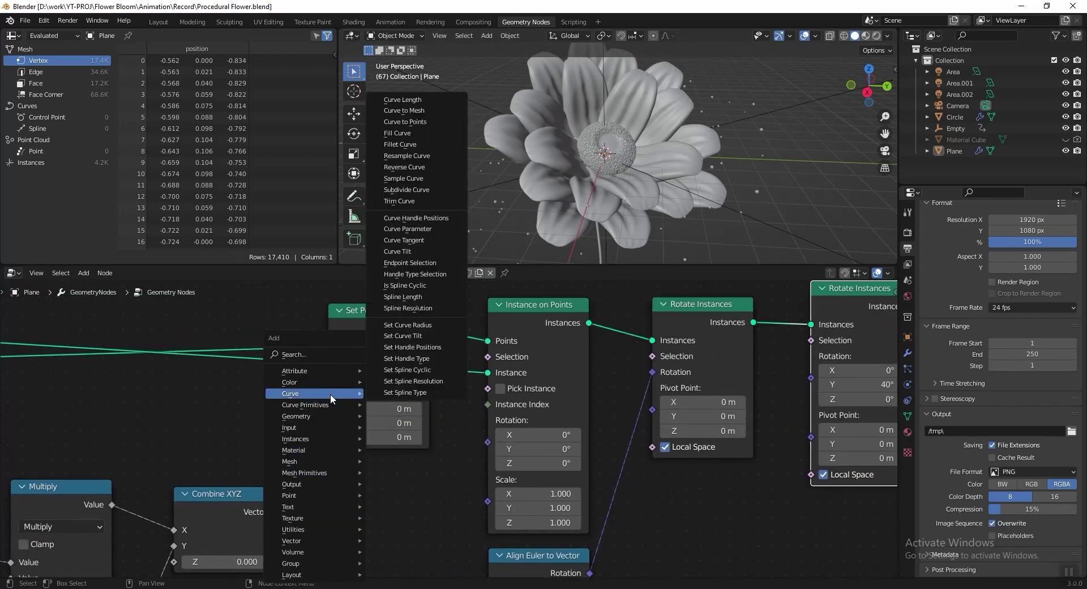
click(443, 228)
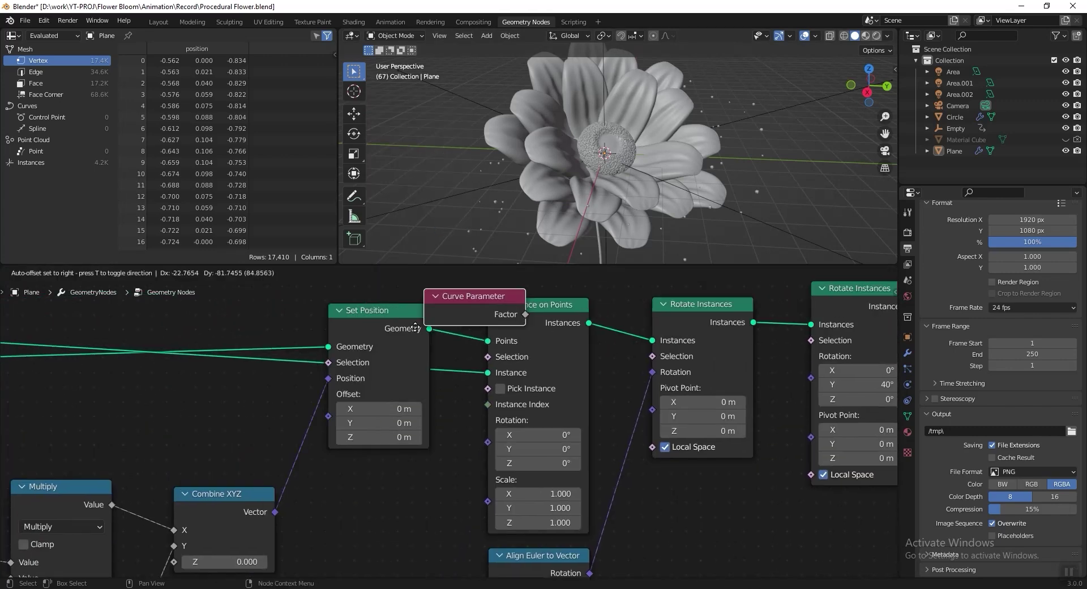
click(396, 499)
drag(416, 505, 437, 470)
drag(482, 502, 487, 502)
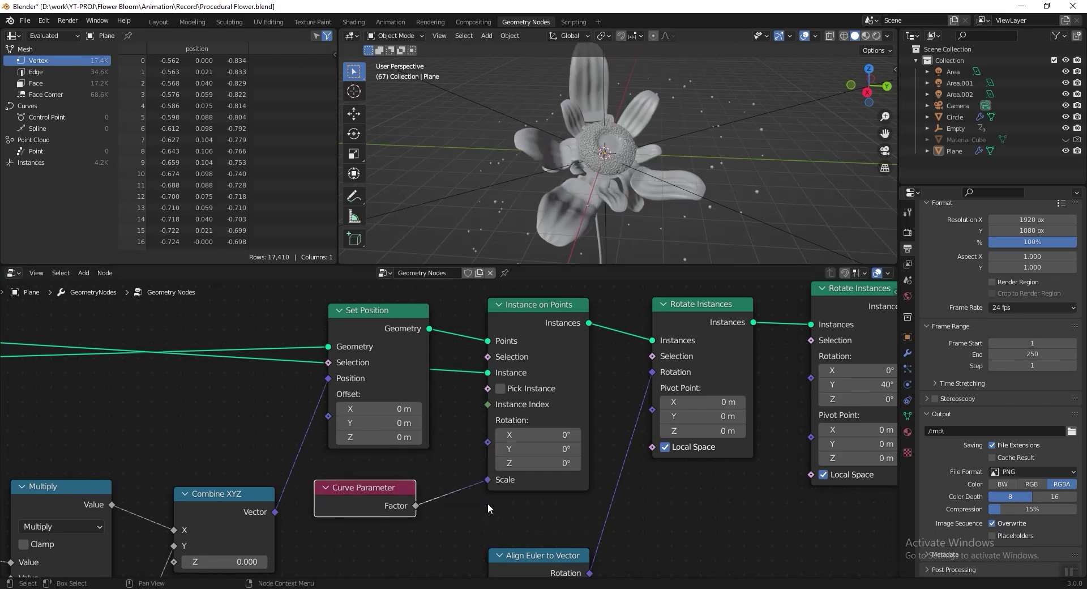
Move the instancing and rotation nodes away from Curve Parameter to make room for another node.
scroll(461, 427, down, 3)
drag(451, 307, 764, 578)
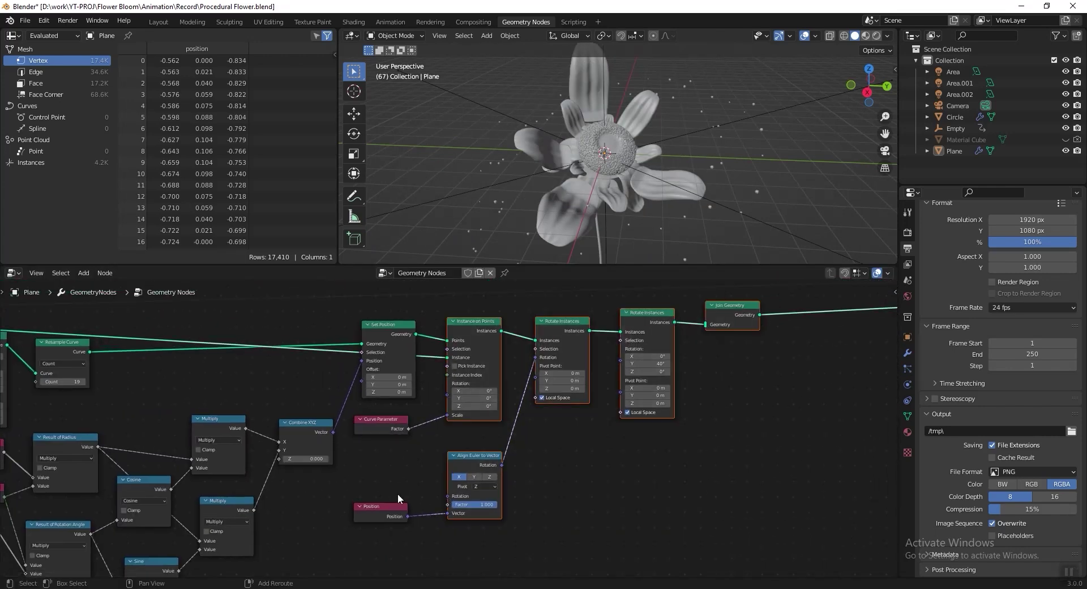
click(501, 473)
Insert a Float Curve between Curve Parameter and Scale, and tuck the Position node beneath Align Euler to Vector.
scroll(458, 471, up, 5)
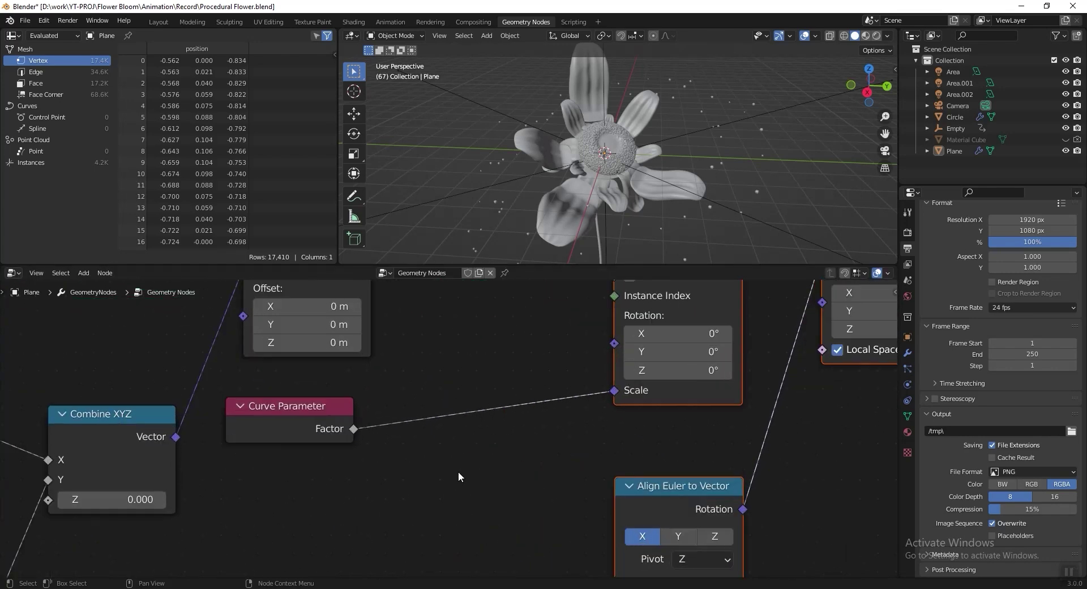
key(shift+a)
click(450, 354)
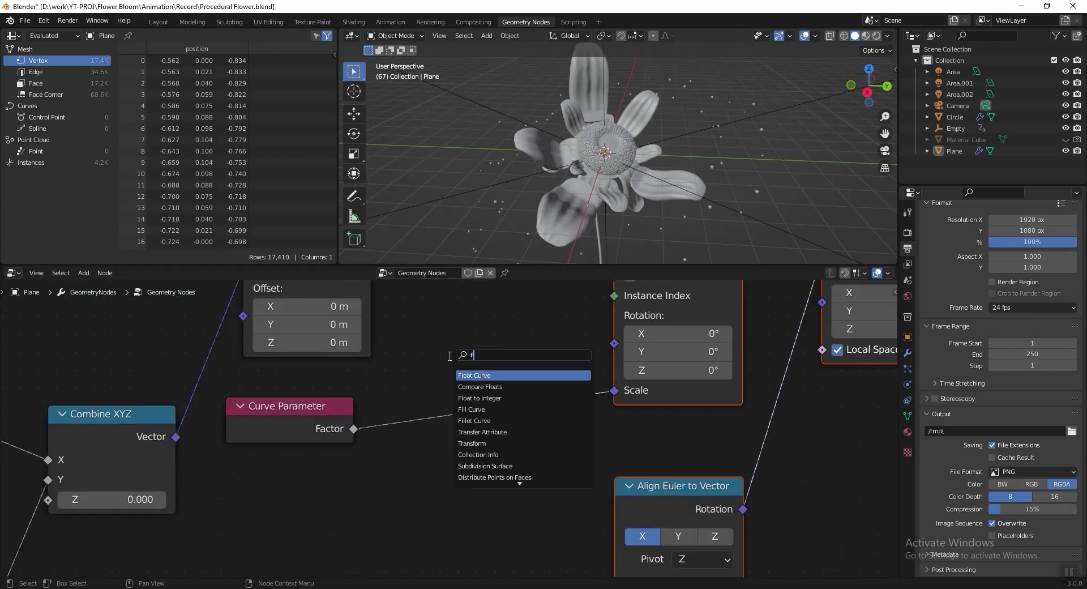
click(474, 374)
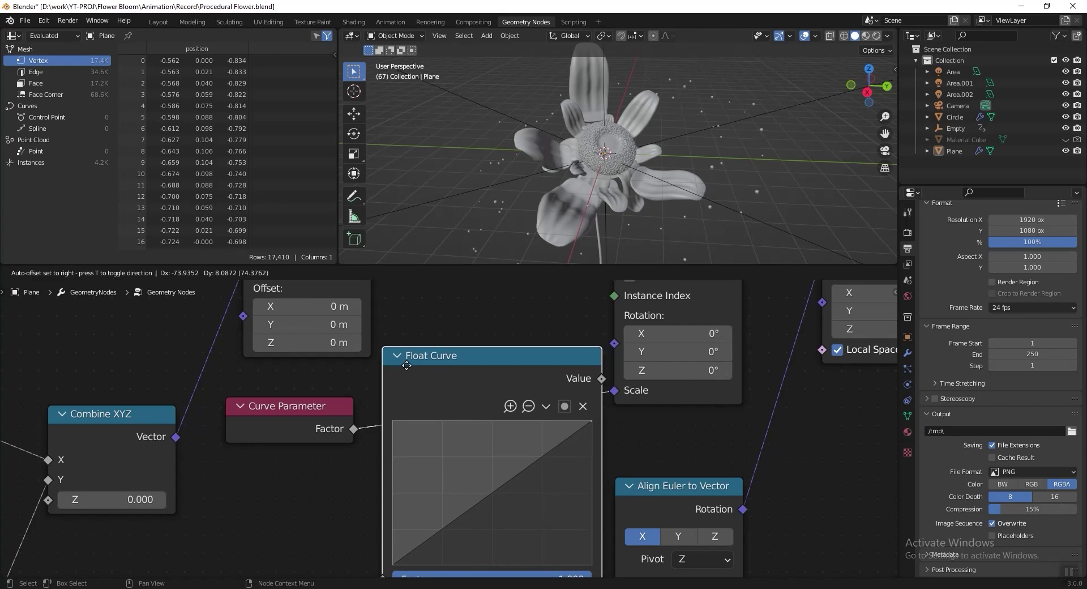
scroll(459, 411, down, 2)
click(672, 464)
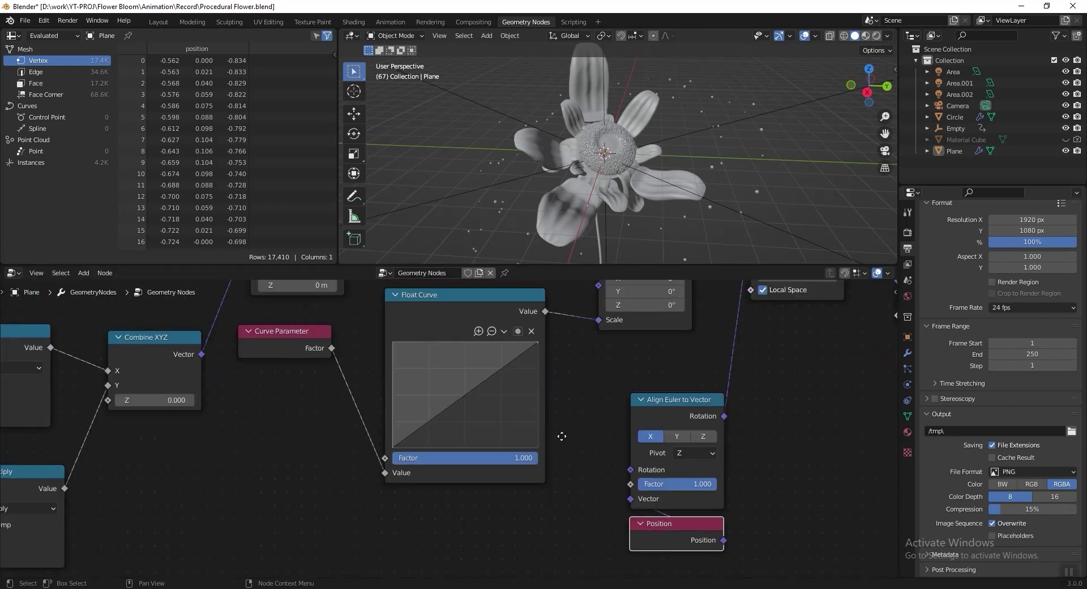
Shift the Float Curve's start point inward along X and add a middle point at about X 0.32, Y 0.74.
scroll(551, 399, up, 3)
middle_drag(551, 400, 534, 338)
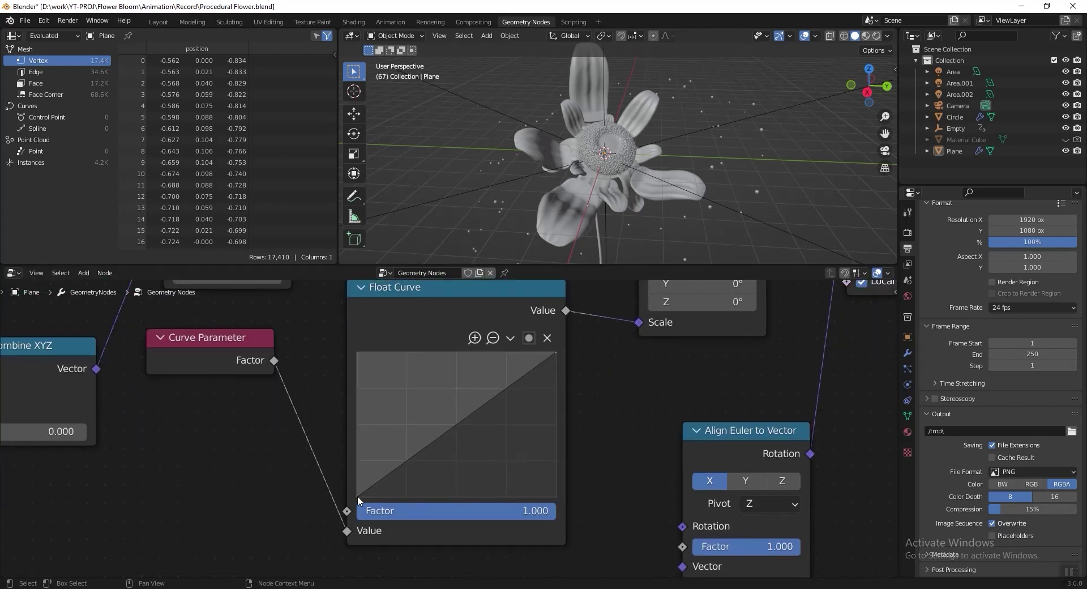
drag(362, 495, 412, 496)
drag(484, 424, 448, 395)
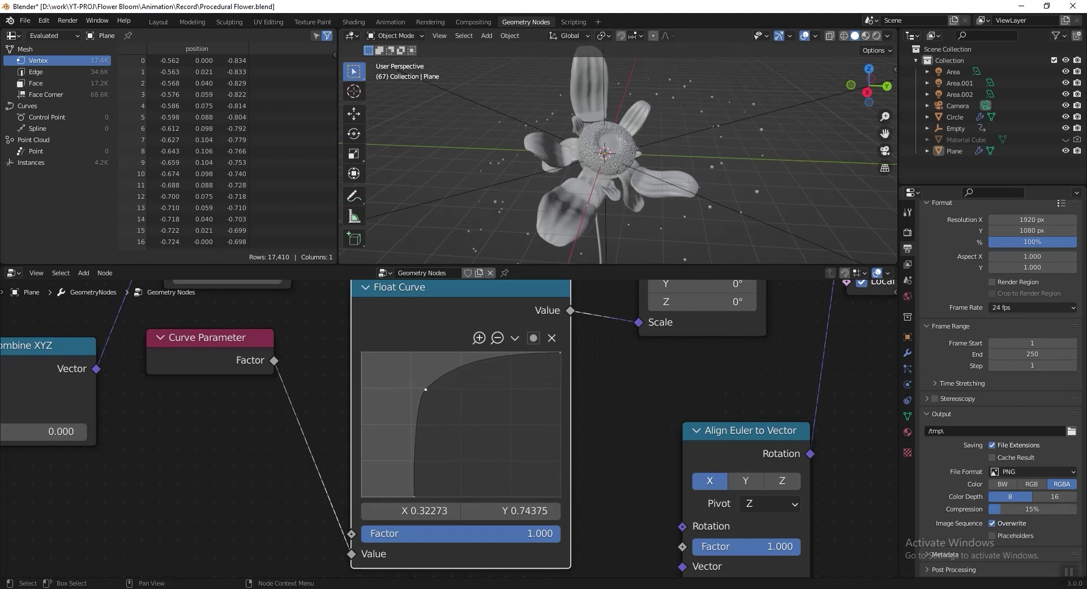
Lower the Float Curve start point's X value, set the middle point to X 0.359 and Y 0.71, and save the file.
click(413, 496)
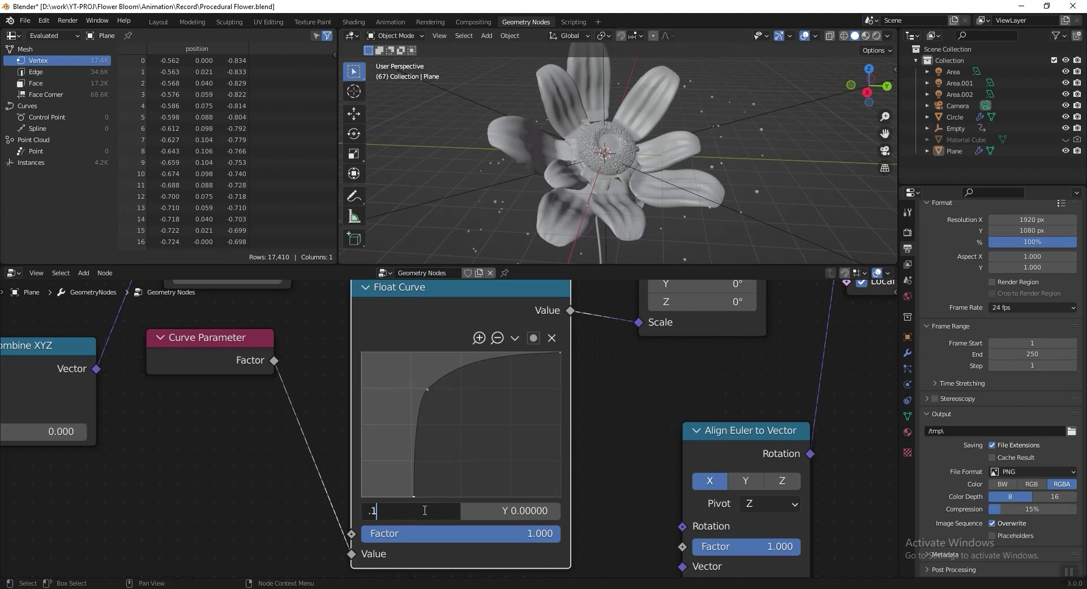
key(Return)
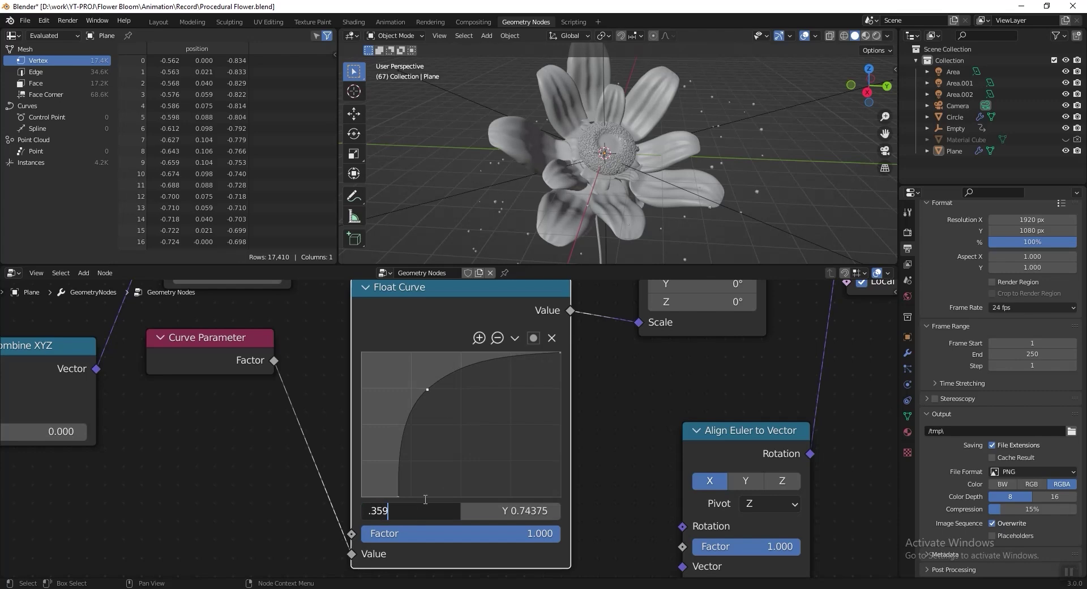
key(Tab)
text(.71)
key(Return)
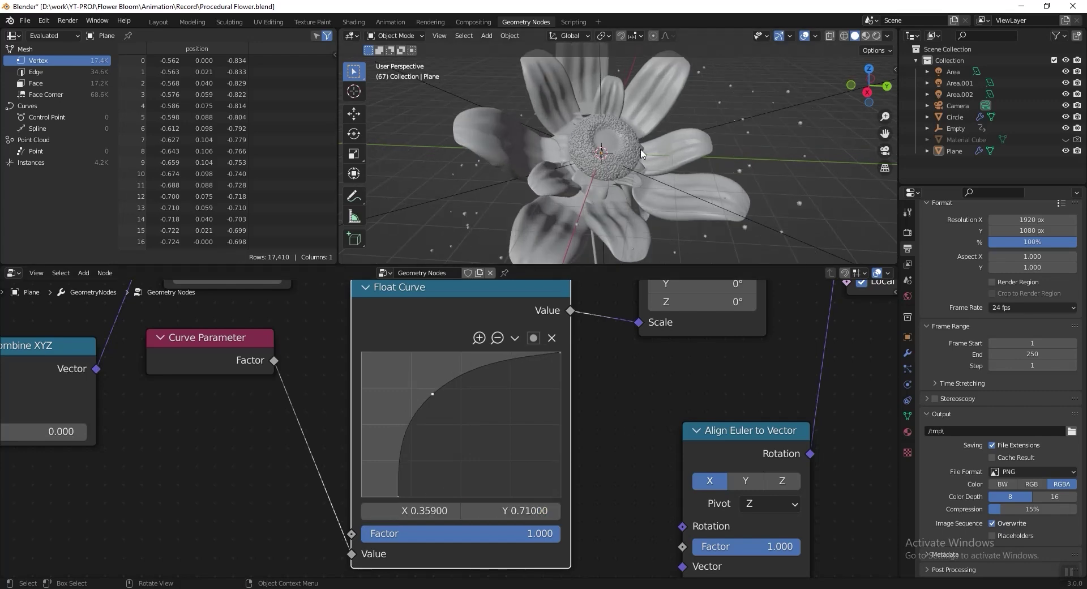
key(ctrl+s)
Set the Value node feeding Result of Radius to 0.03.
scroll(630, 399, down, 4)
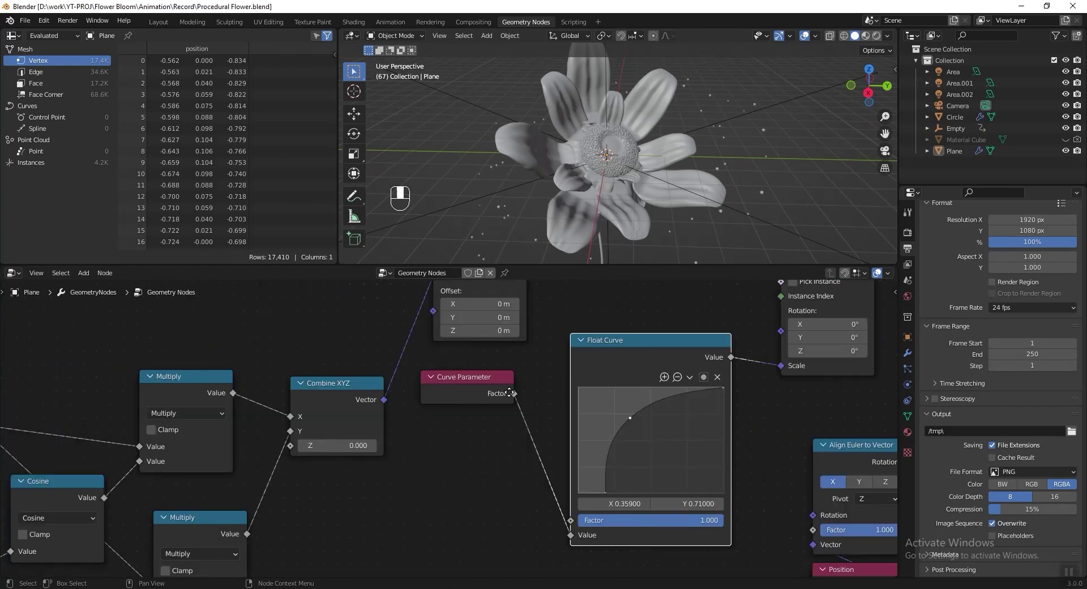
middle_drag(510, 393, 676, 413)
middle_drag(342, 406, 569, 426)
middle_drag(327, 492, 447, 393)
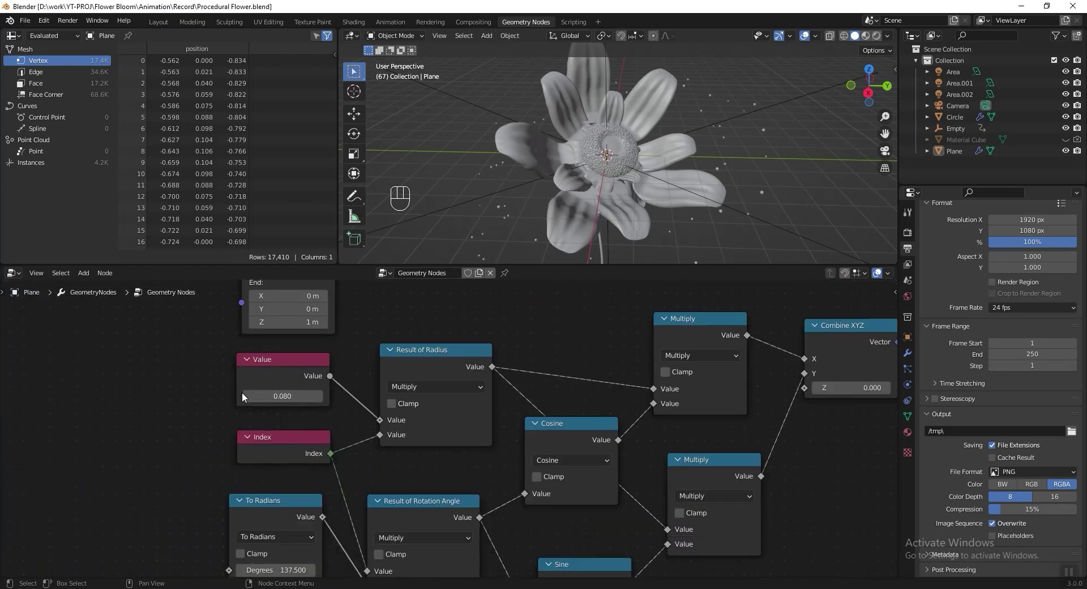
click(292, 394)
text(.03)
key(Return)
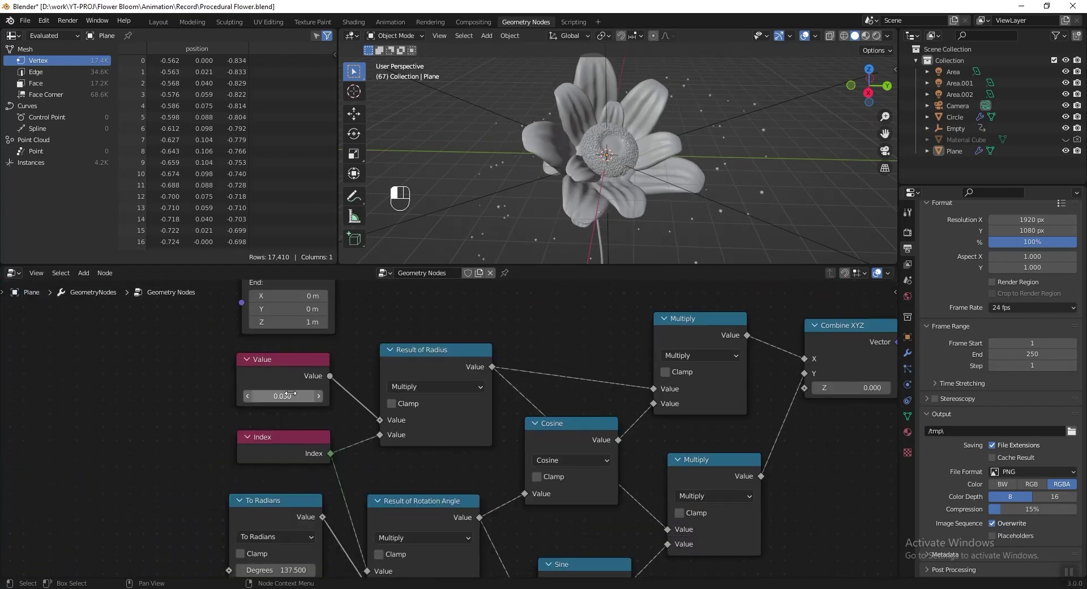
Set the Resample Curve count to 38.
middle_drag(442, 308, 417, 475)
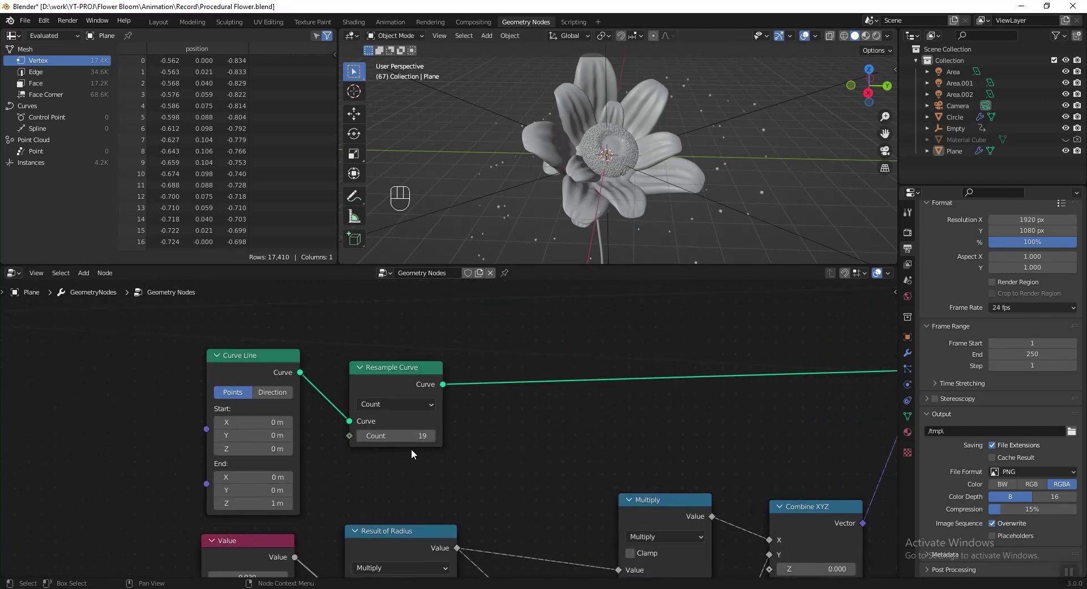
click(400, 436)
text(38)
key(Return)
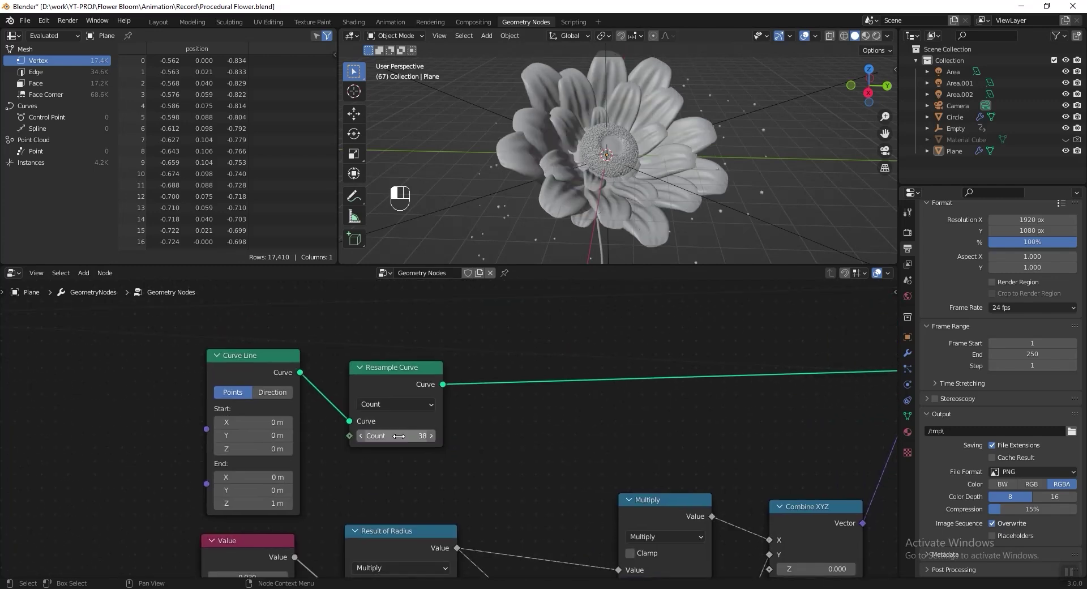
Try a radius value of 0.130 and an adjustment to the Resample Curve node, undoing both changes.
mouse_move(658, 168)
middle_down()
mouse_move(570, 128)
mouse_move(722, 165)
mouse_move(662, 170)
middle_up()
middle_drag(360, 446, 375, 345)
mouse_move(262, 477)
mouse_down()
mouse_move(240, 476)
mouse_move(283, 476)
mouse_move(249, 476)
mouse_up()
right_click(261, 476)
mouse_move(245, 451)
mouse_down()
mouse_move(247, 439)
mouse_move(243, 455)
mouse_up()
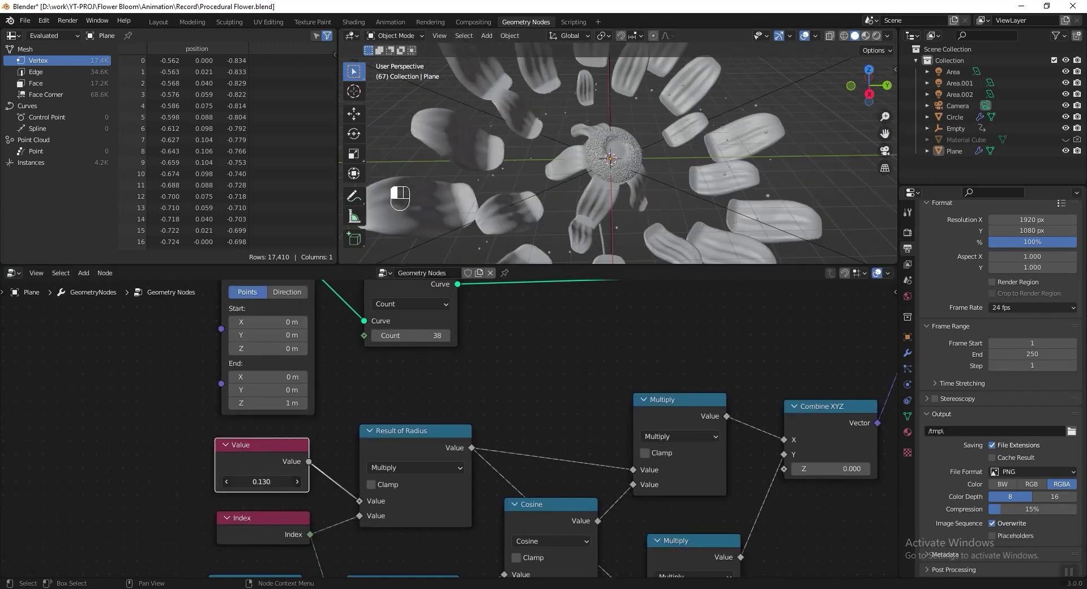
key(ctrl+z)
middle_drag(409, 355, 368, 430)
drag(407, 384, 431, 408)
key(ctrl+z)
middle_drag(506, 433, 503, 392)
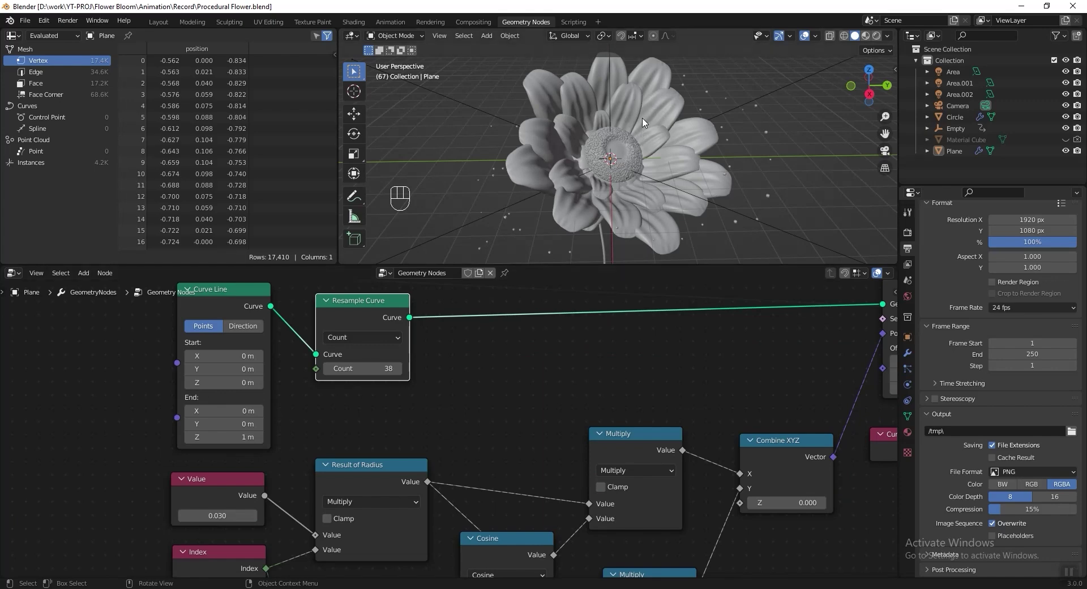
Reposition the Set Position node, then duplicate it and insert the copy between the second Rotate Instances node and Join Geometry.
scroll(594, 144, up, 2)
middle_drag(563, 146, 576, 146)
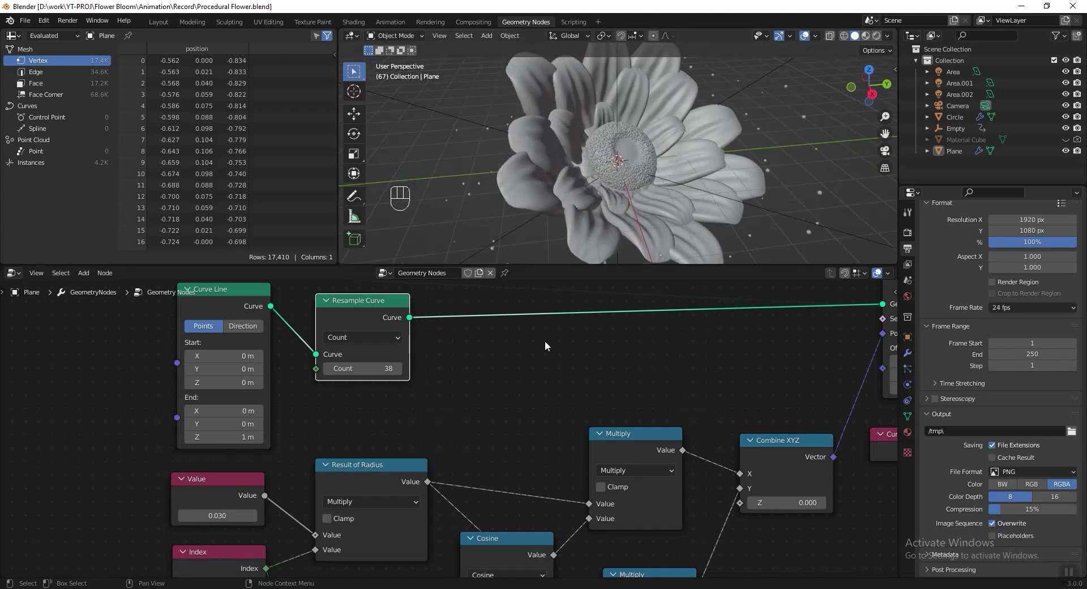
scroll(545, 341, down, 3)
scroll(545, 340, down, 1)
middle_drag(674, 350, 512, 376)
scroll(512, 378, up, 5)
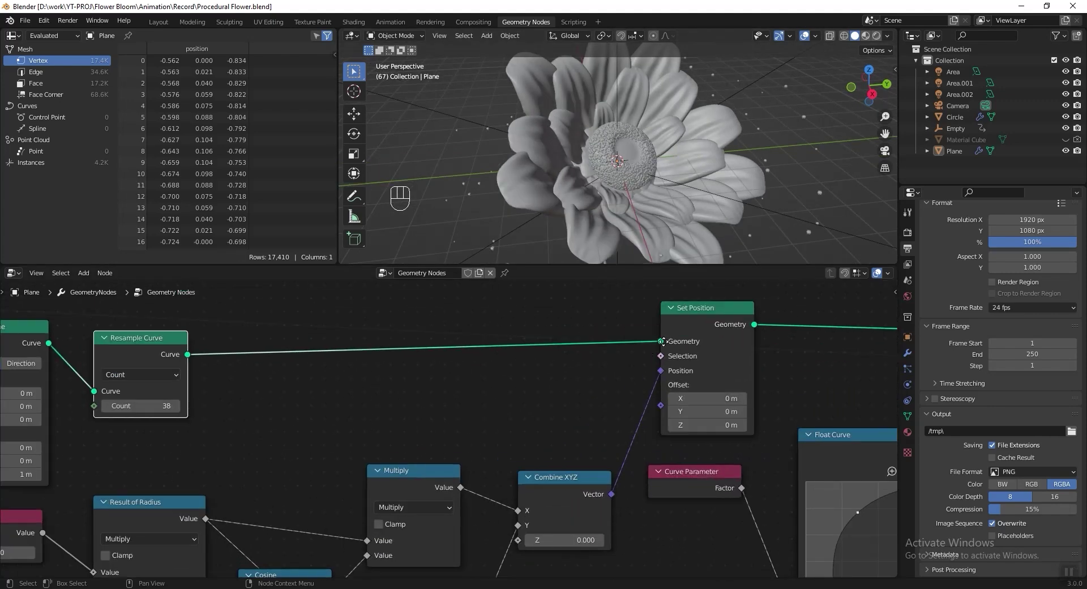
middle_drag(708, 308, 437, 344)
drag(437, 344, 478, 330)
scroll(548, 353, down, 4)
middle_drag(548, 353, 328, 357)
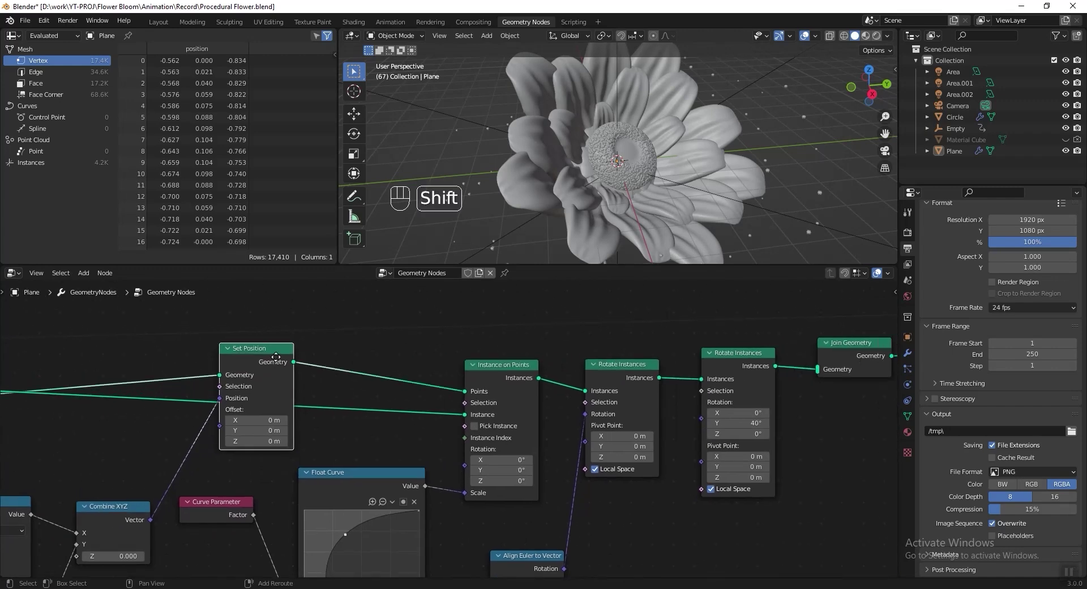
key(shift+d)
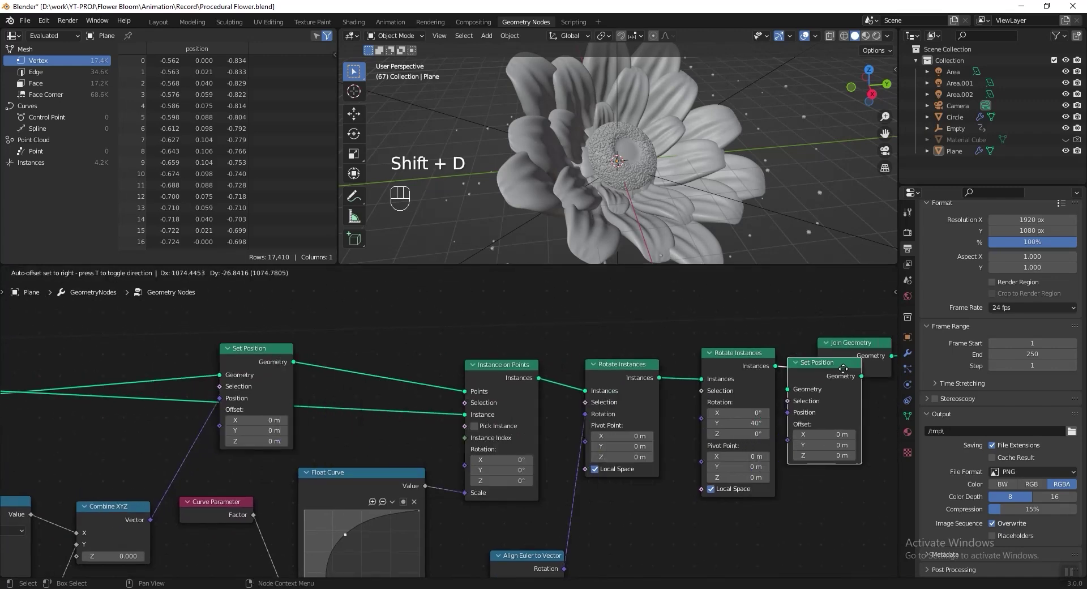
click(841, 365)
scroll(619, 365, up, 1)
middle_drag(822, 369, 588, 372)
scroll(620, 366, up, 2)
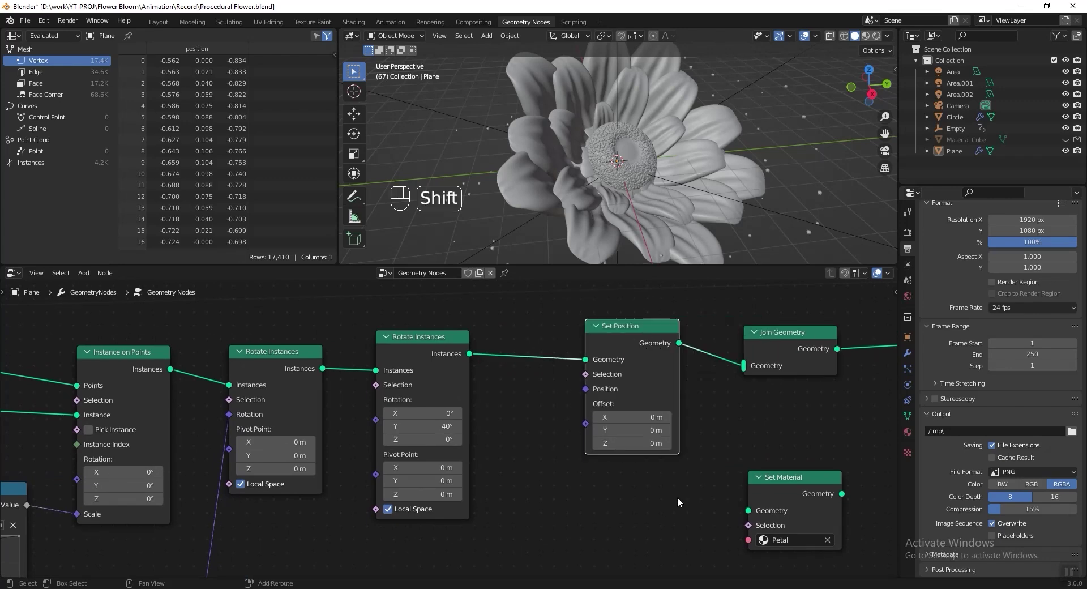
Add a Position input node and connect it to the new Set Position node's Position.
key(shift+a)
mouse_move(671, 429)
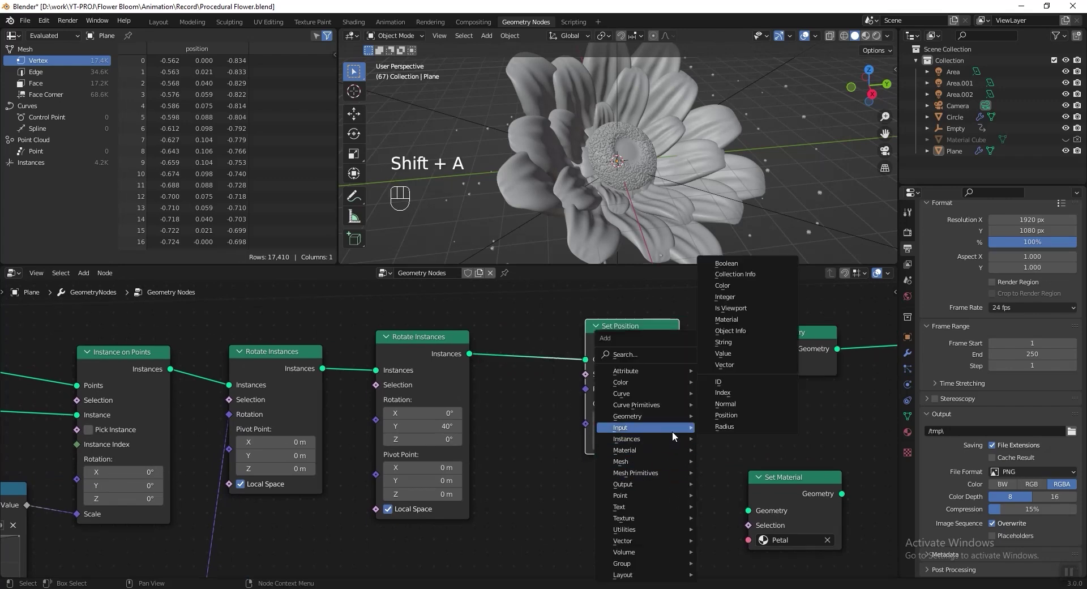
click(753, 413)
click(391, 538)
middle_drag(497, 556, 473, 530)
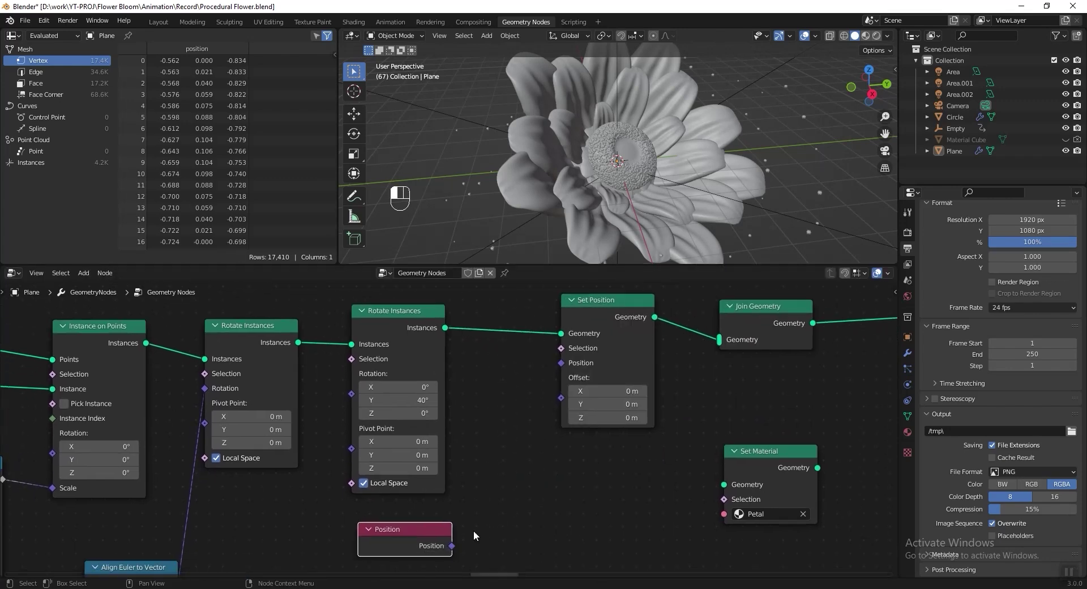
drag(557, 377, 561, 363)
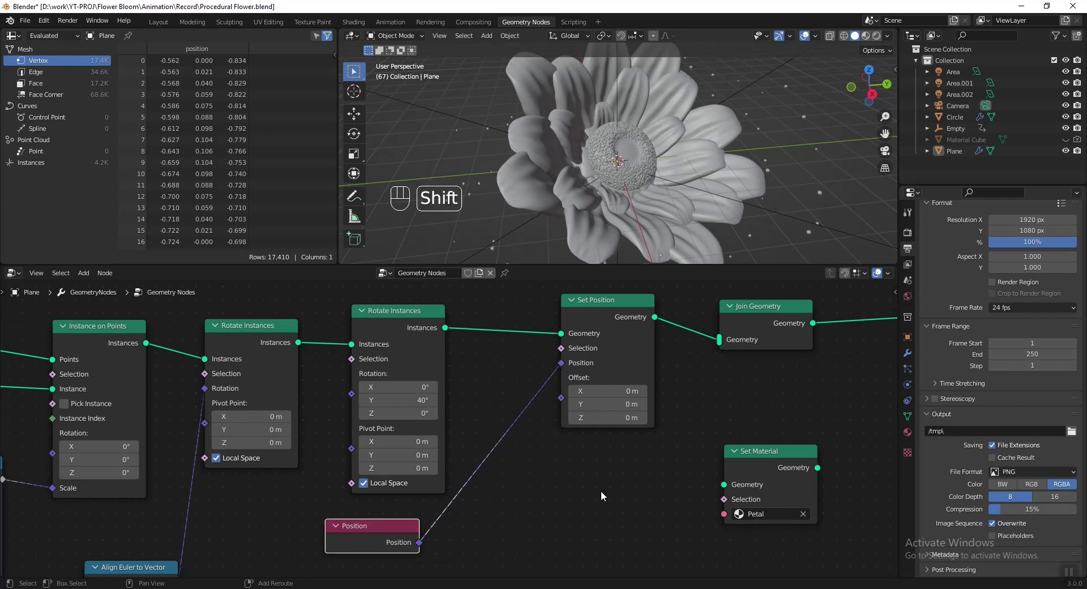
Insert a Vector Math node set to Add between the Position node and the new Set Position node.
key(shift+a)
mouse_move(573, 539)
click(657, 528)
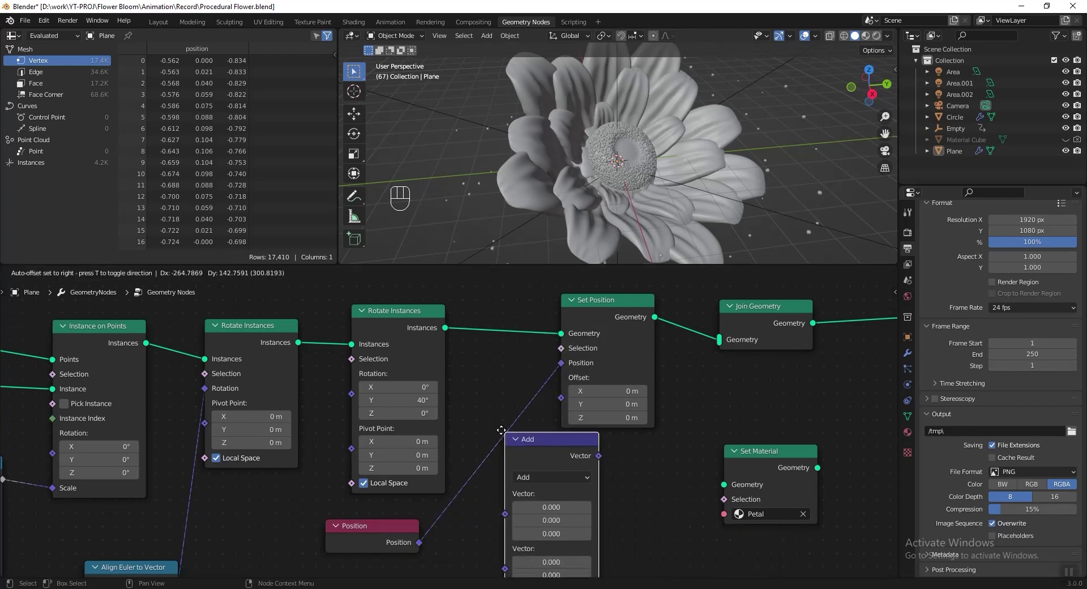
click(345, 444)
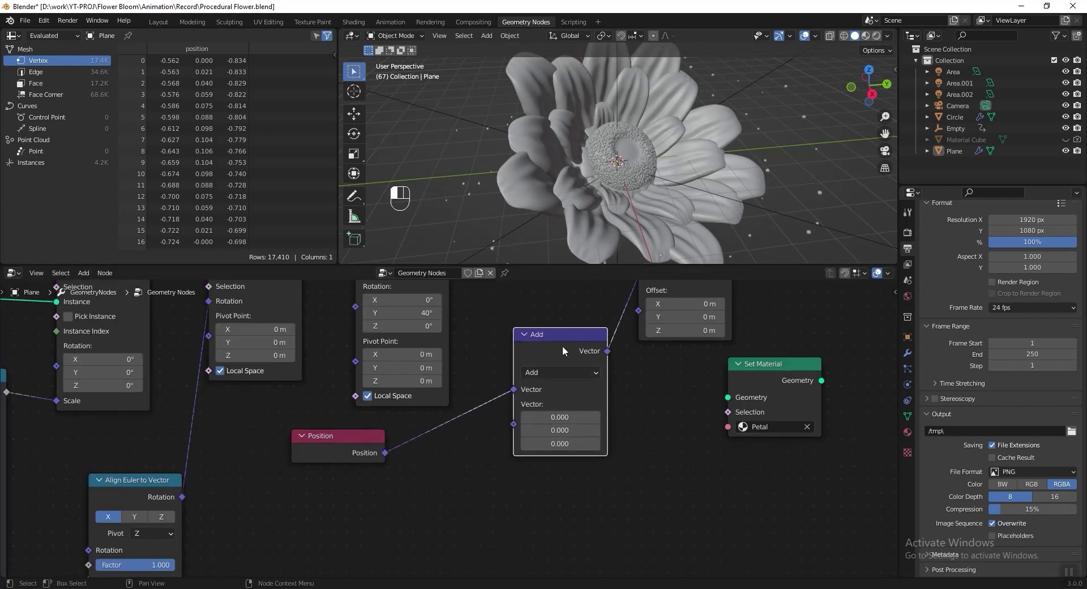
Duplicate the Add node as a Length operation, feed it from Position, and connect its value to Add's second vector.
key(shift+d)
click(461, 497)
click(462, 501)
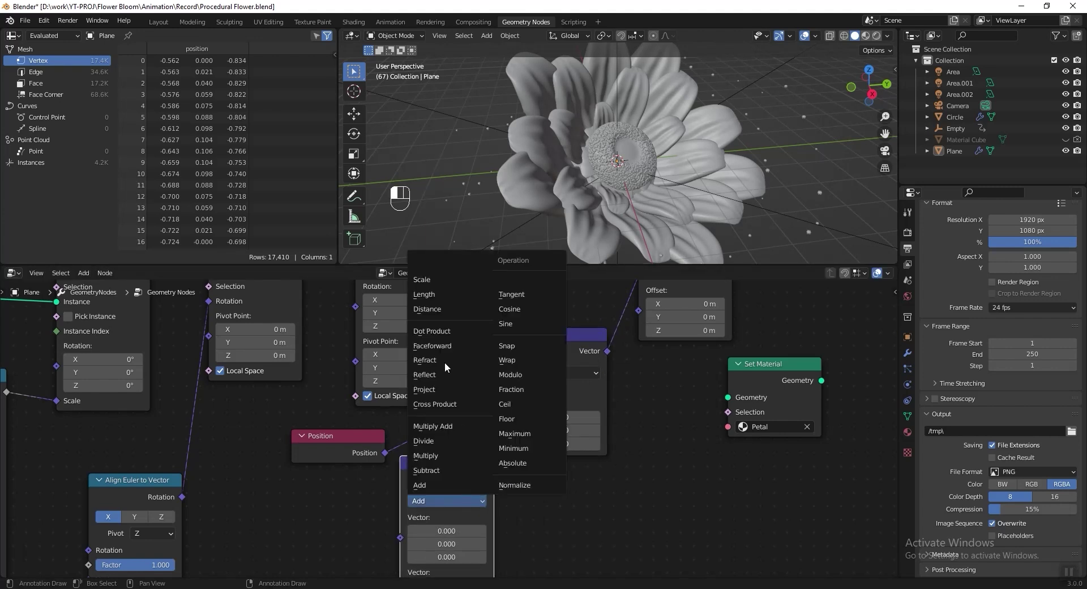
click(441, 294)
drag(494, 478, 513, 424)
drag(400, 535, 400, 535)
Duplicate the Length node as a Multiply vector operation and place it between Length and Add.
click(438, 468)
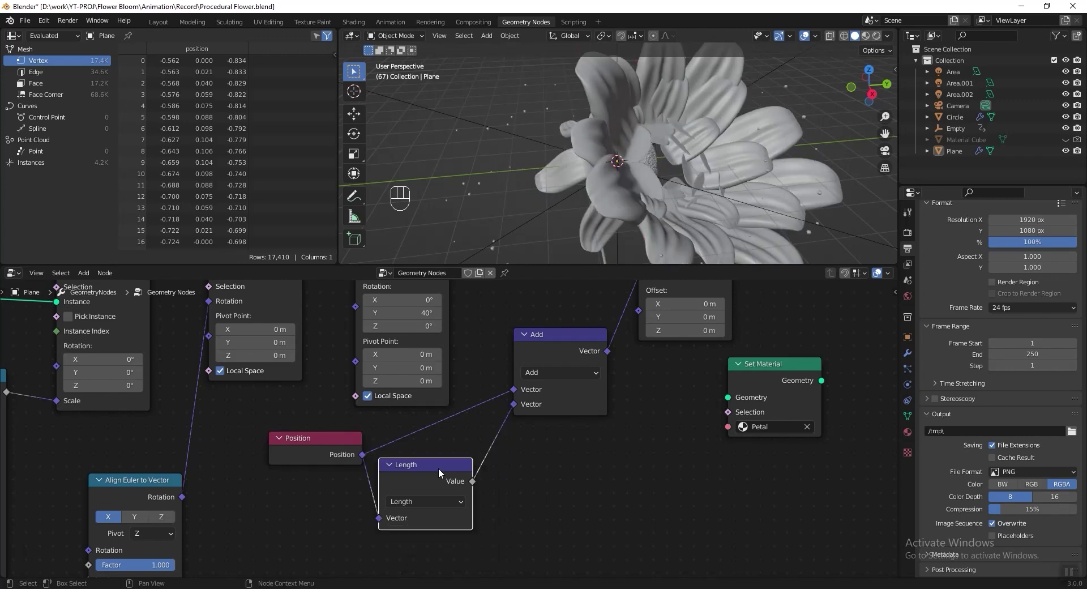
key(shift+d)
click(596, 472)
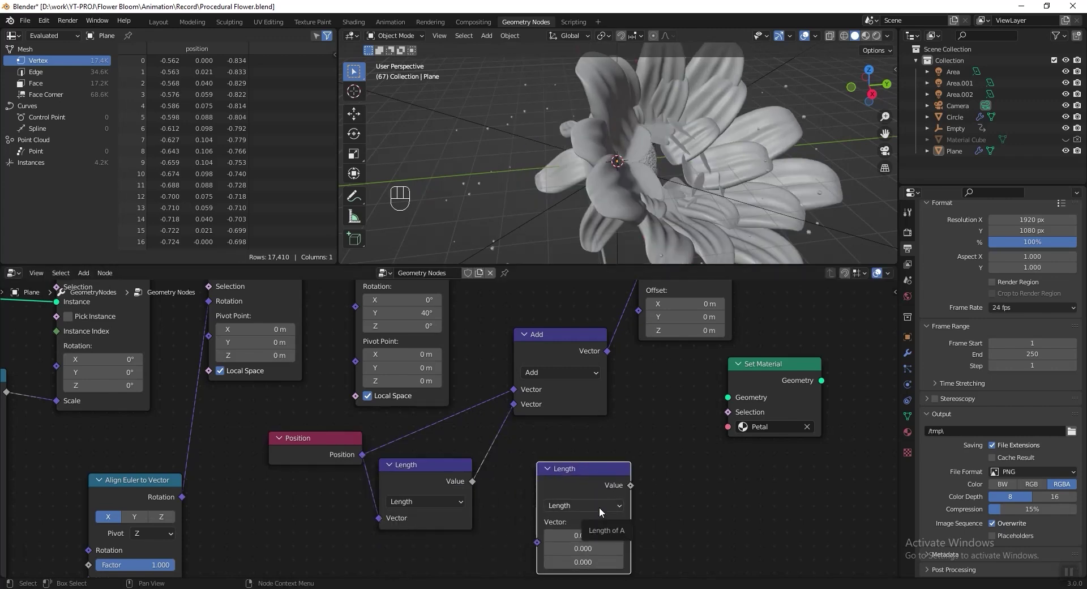
click(599, 507)
click(590, 459)
drag(587, 471, 577, 429)
middle_drag(590, 487, 511, 467)
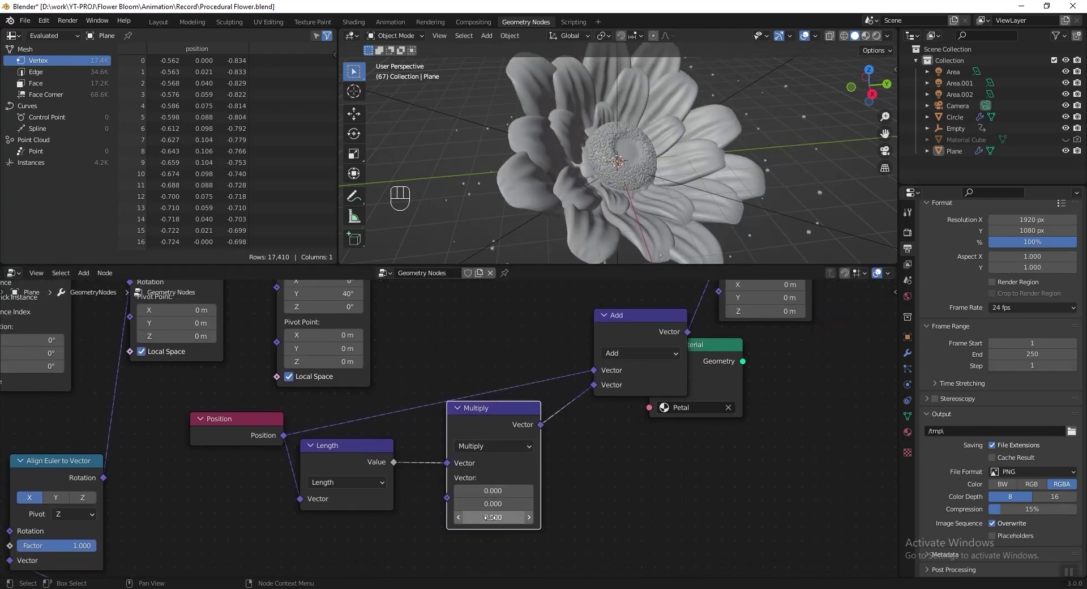
Set the Multiply vector's Z component to -0.4 and move the Set Material node clear of the Add node.
mouse_move(493, 517)
mouse_down()
mouse_move(460, 517)
mouse_move(484, 517)
mouse_up()
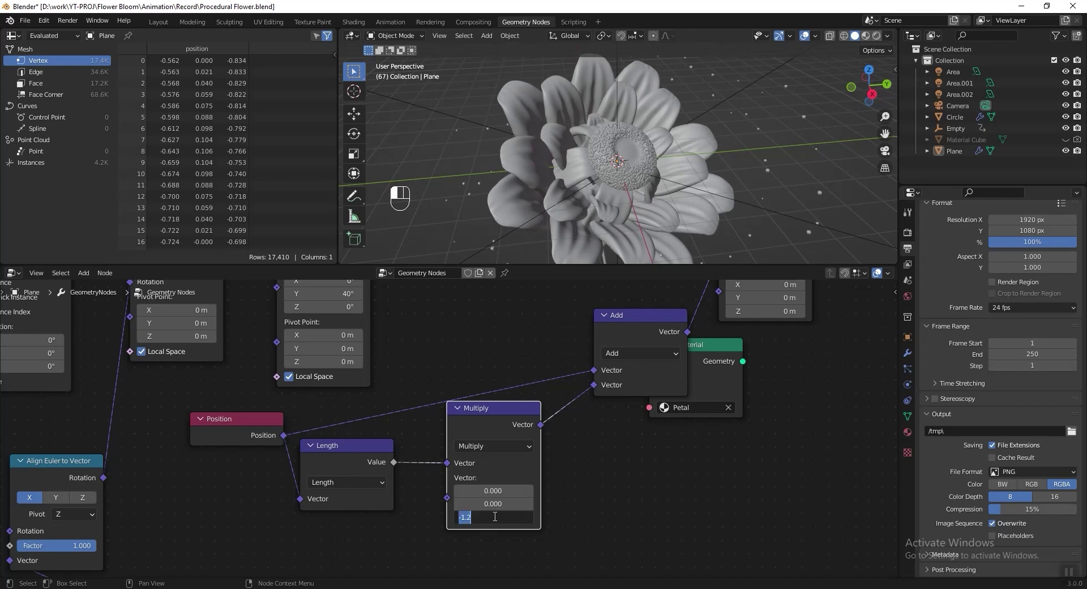
key(Return)
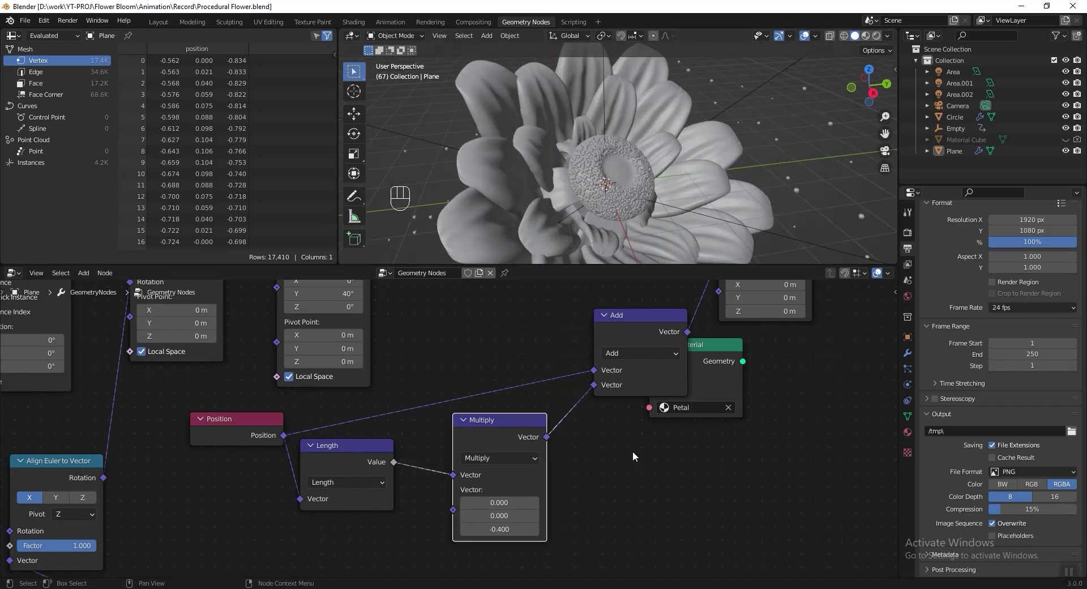
drag(695, 343, 781, 518)
middle_drag(749, 390, 708, 475)
Shift the preceding node frame and all petal distribution nodes away from the Sepal frame to spread the layout out.
scroll(709, 473, down, 3)
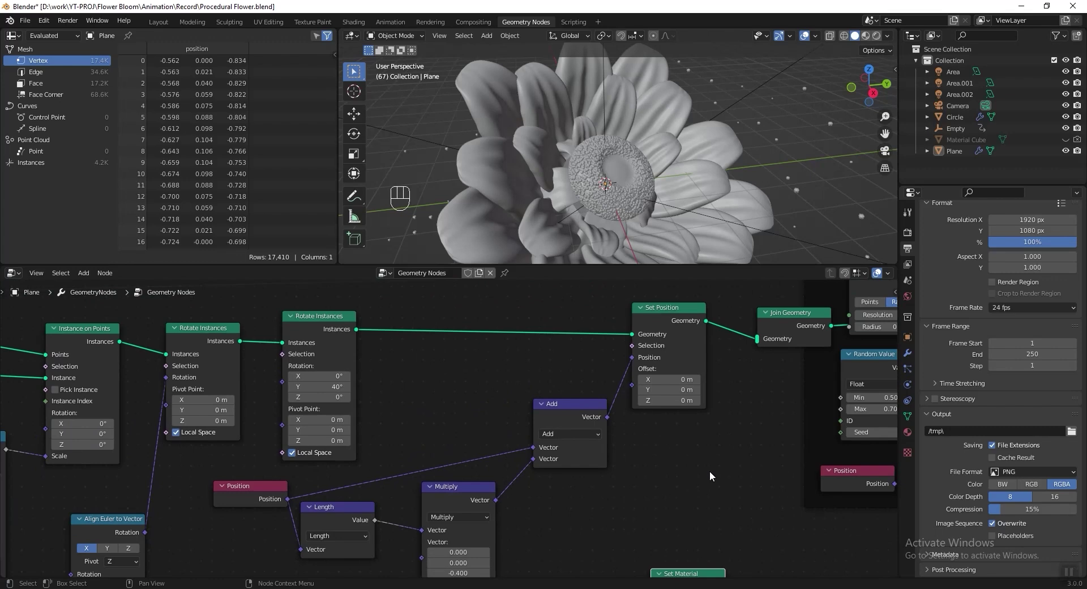
scroll(708, 472, down, 4)
drag(709, 386, 185, 523)
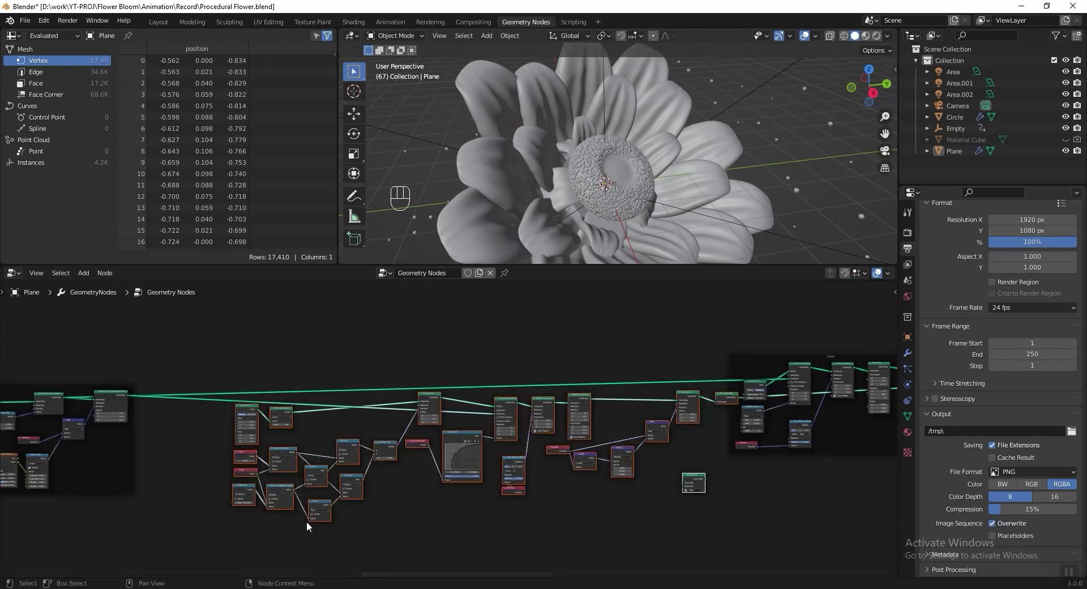
key(g)
click(558, 494)
scroll(454, 415, down, 5)
middle_drag(205, 435, 499, 426)
drag(498, 430, 226, 452)
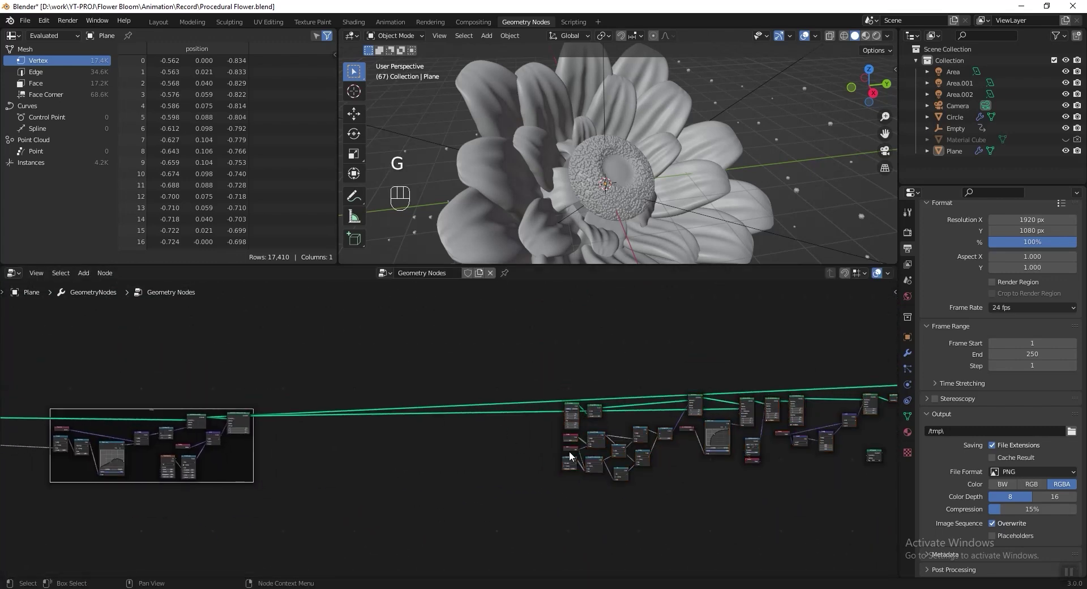
middle_drag(609, 411, 289, 385)
drag(217, 333, 582, 496)
key(g)
click(498, 501)
key(g)
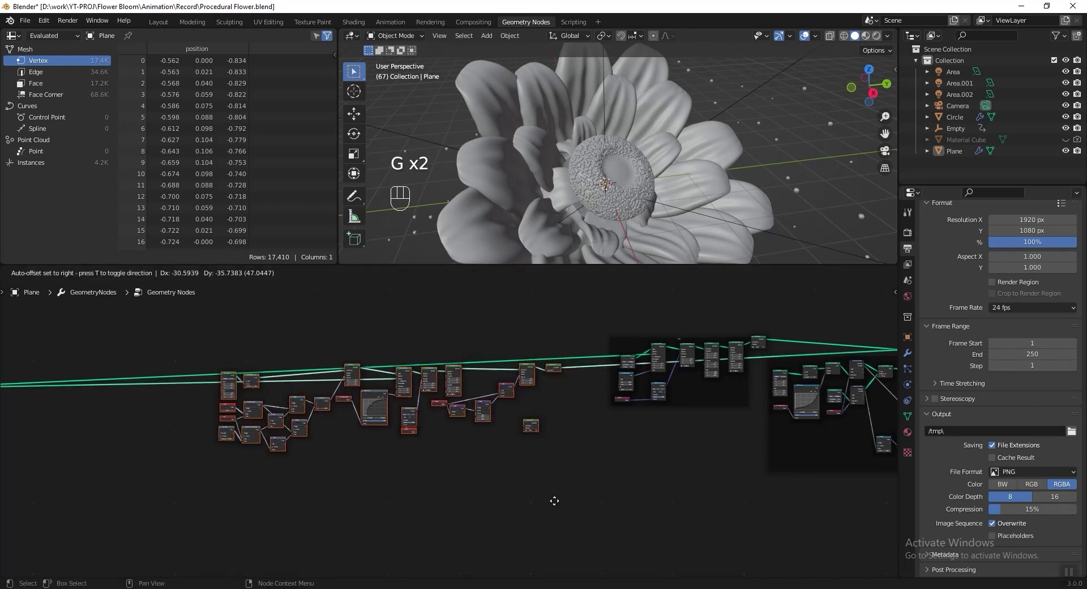
click(521, 508)
click(535, 491)
Make room before Join Geometry and insert a Transform node between Set Position and Join Geometry.
drag(491, 442, 585, 459)
scroll(592, 410, up, 12)
middle_drag(640, 382, 511, 426)
scroll(509, 422, up, 4)
drag(488, 331, 622, 331)
key(shift+a)
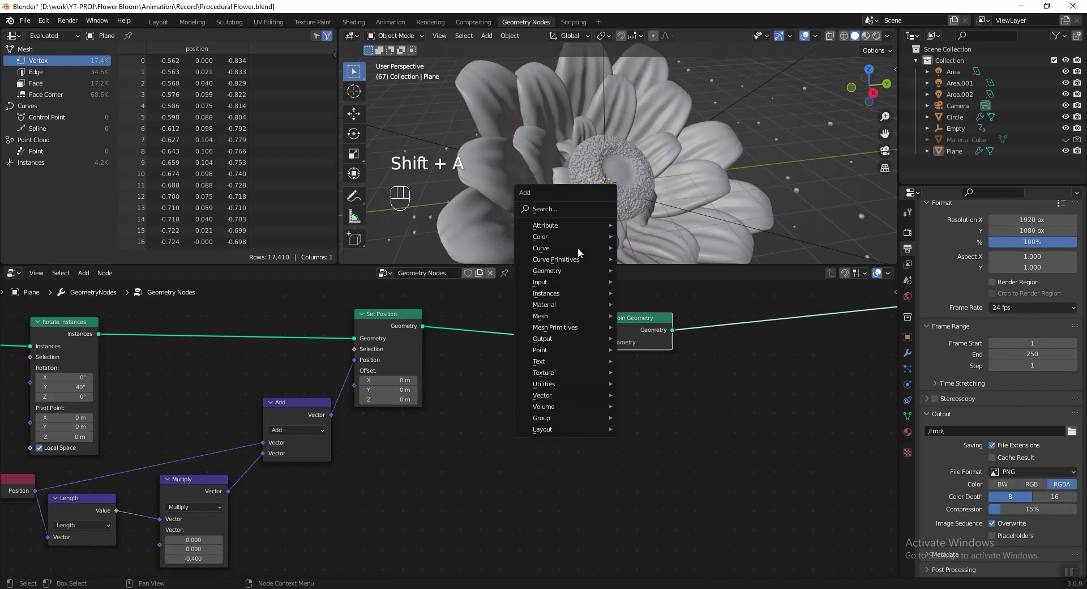
click(578, 209)
text(tra)
key(Return)
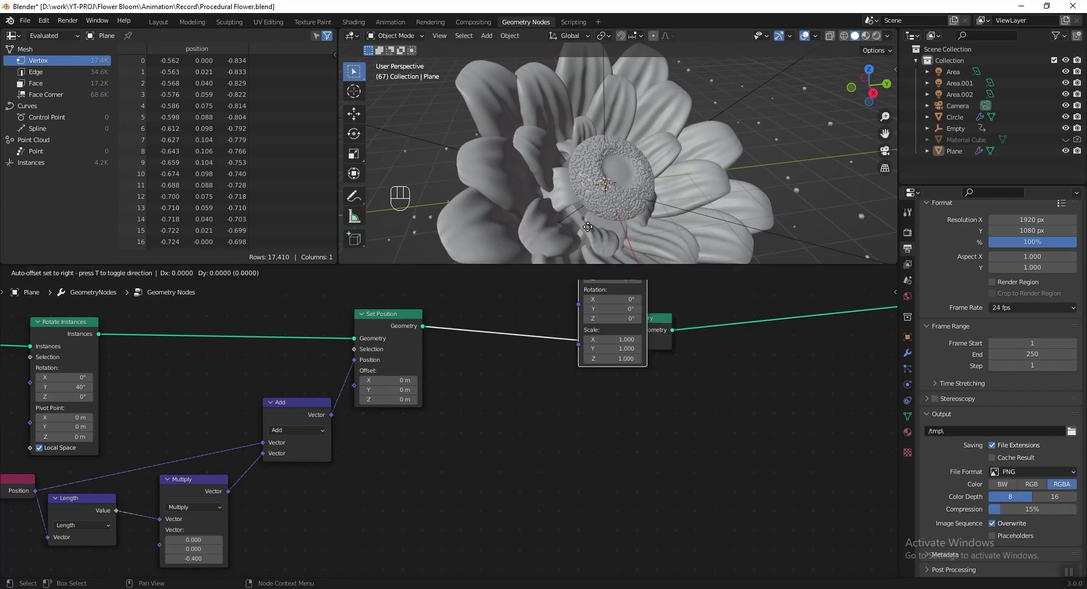
click(538, 360)
Set the Transform node's Z translation to 0.5 m and its scale to 0.8 on all axes.
scroll(538, 359, up, 1)
scroll(538, 359, up, 2)
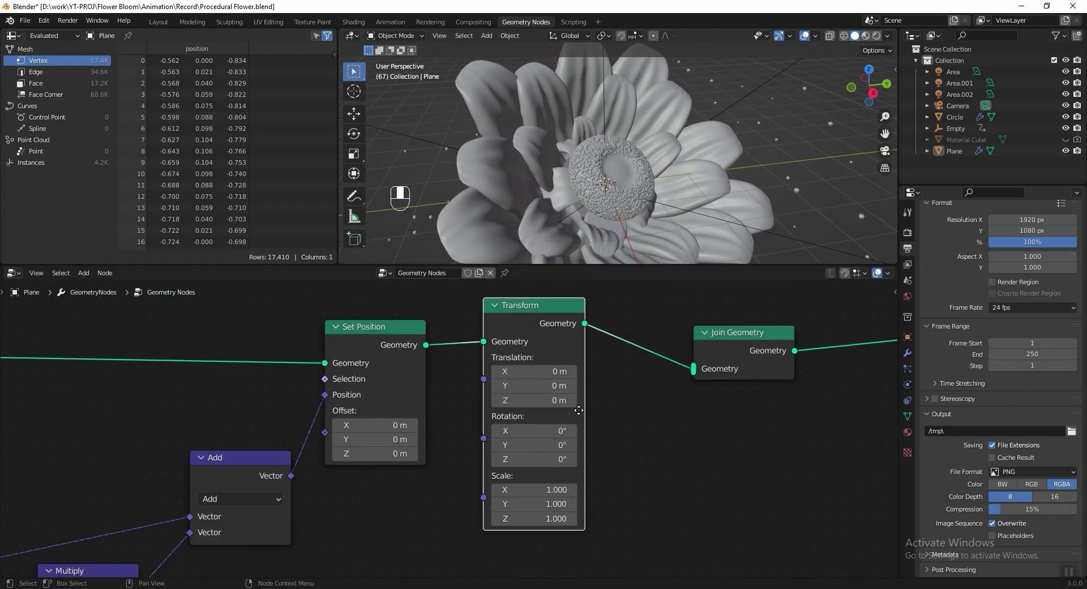
text(.5)
key(Return)
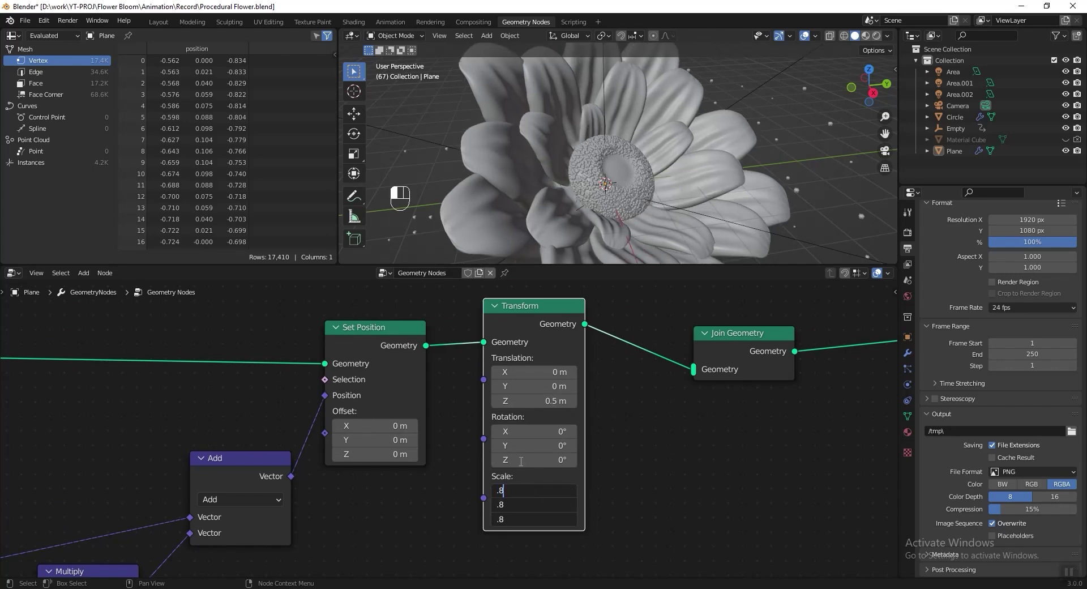
key(Return)
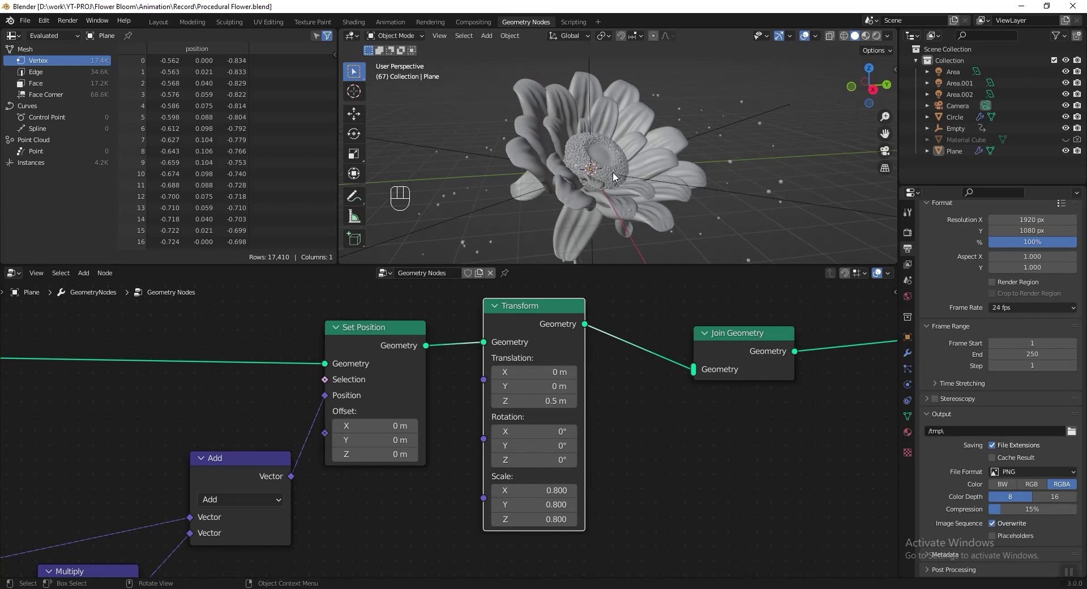
Insert the Set Material node with the Petal material between Transform and Join Geometry.
scroll(624, 341, down, 5)
middle_drag(631, 462, 623, 425)
drag(612, 508, 545, 410)
scroll(515, 357, up, 8)
middle_drag(529, 369, 559, 466)
scroll(634, 481, up, 3)
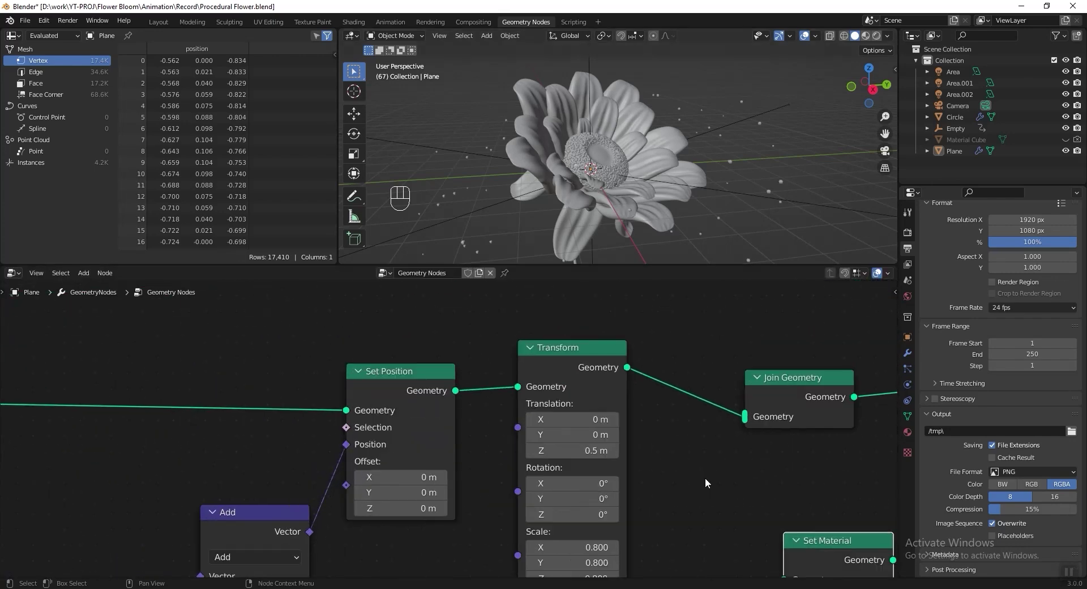
drag(695, 502, 579, 329)
scroll(644, 408, down, 5)
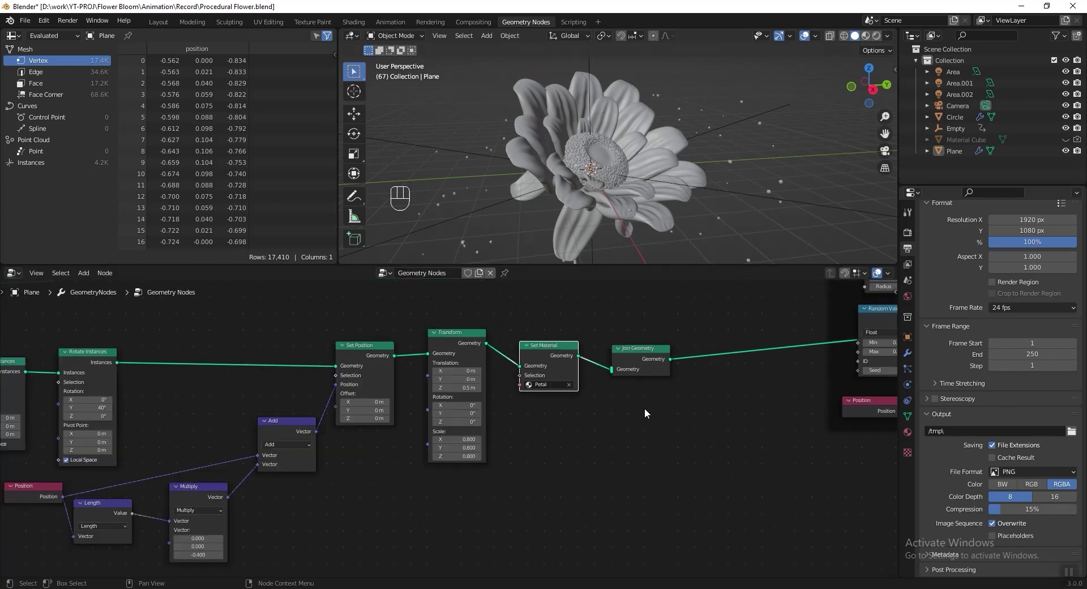
Enclose all petal distribution nodes in a frame labelled Clone.
drag(93, 383, 703, 544)
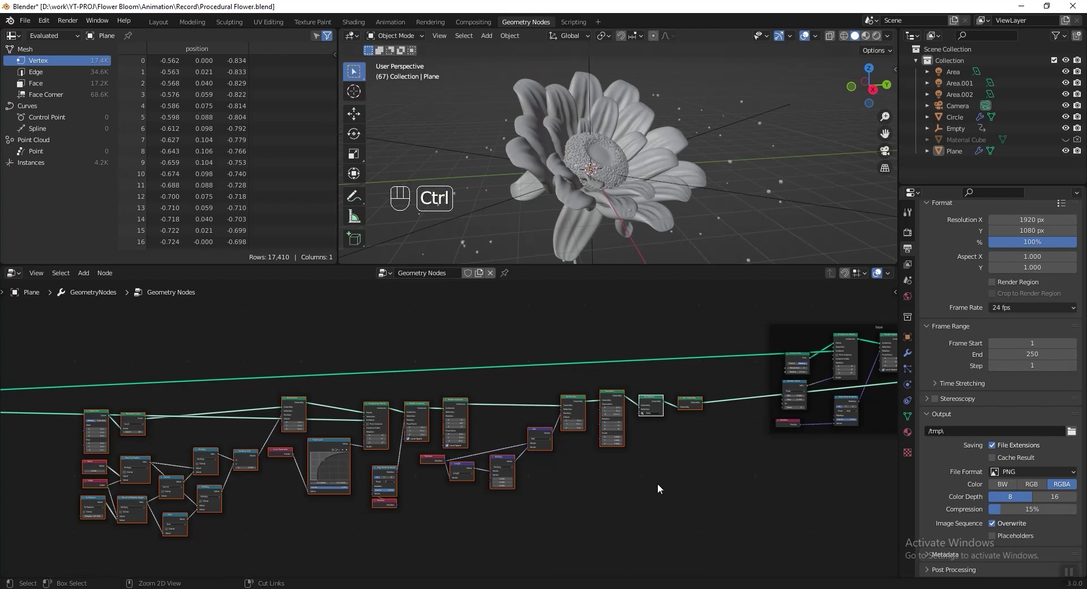
key(ctrl+j)
key(F2)
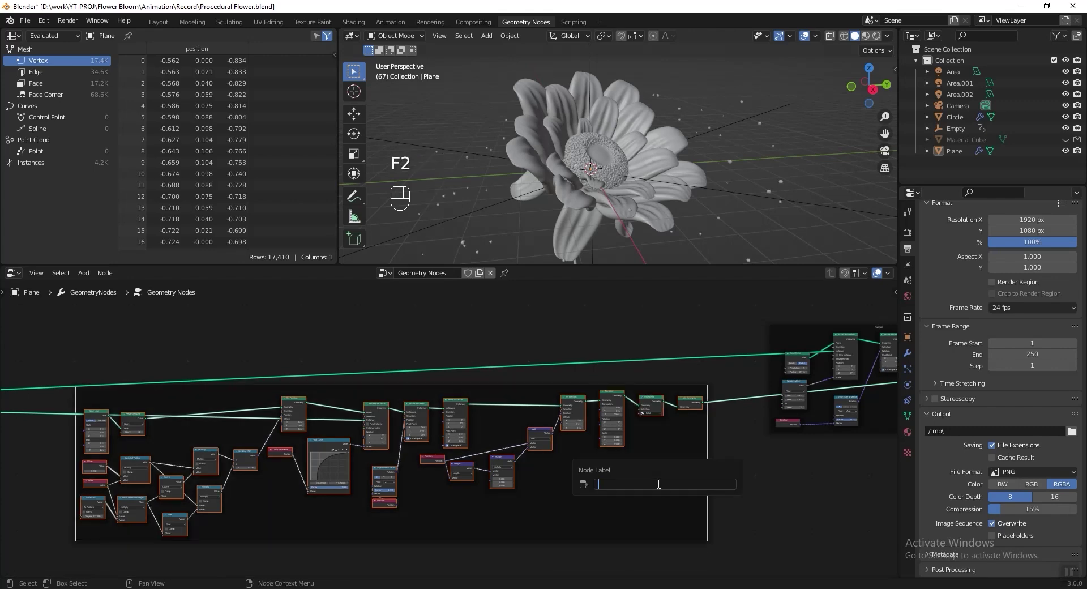
text(Clone)
key(Return)
Arrange the Clone frame and the frames before it in a closely spaced row, then save the file.
scroll(538, 392, up, 6)
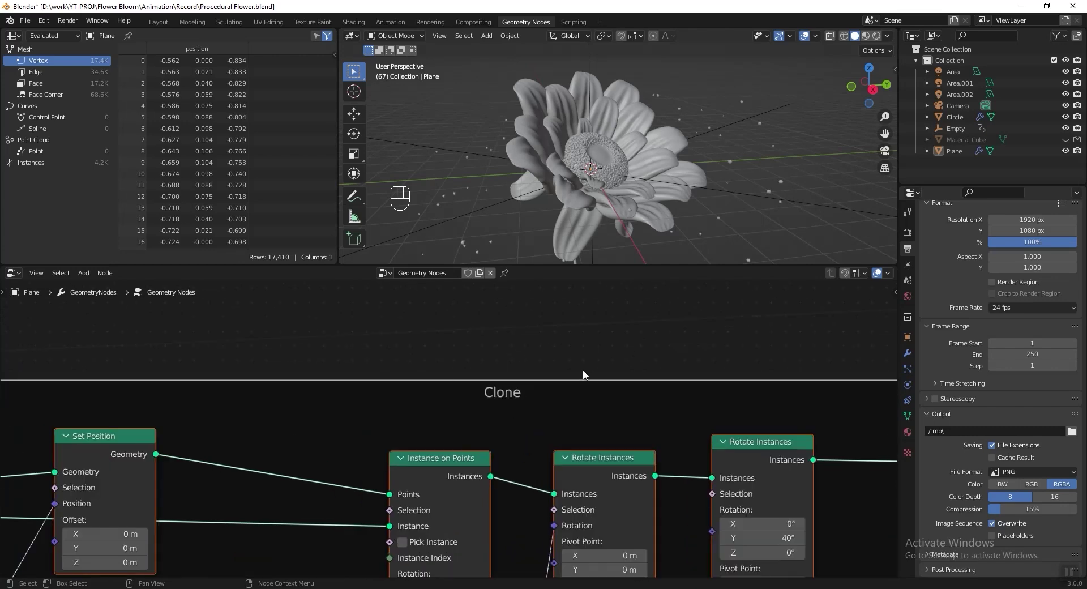
scroll(583, 373, down, 10)
drag(627, 473, 642, 450)
scroll(317, 481, down, 4)
middle_drag(315, 483, 499, 491)
drag(340, 460, 490, 438)
scroll(264, 392, down, 2)
middle_drag(264, 392, 564, 398)
drag(380, 356, 118, 485)
key(g)
click(573, 488)
middle_drag(875, 467, 477, 458)
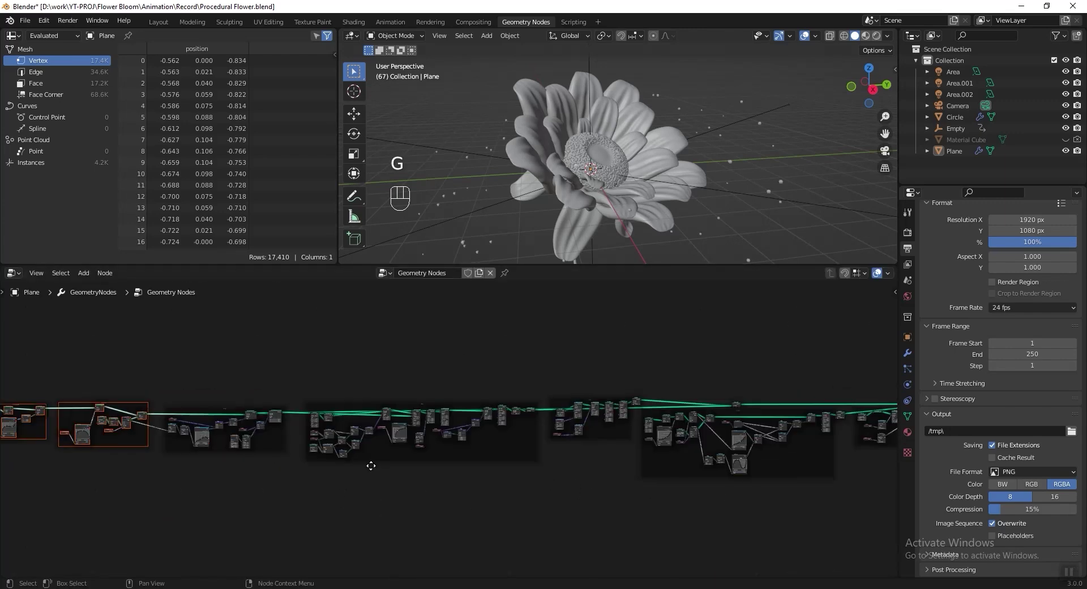
scroll(578, 480, up, 6)
key(ctrl+s)
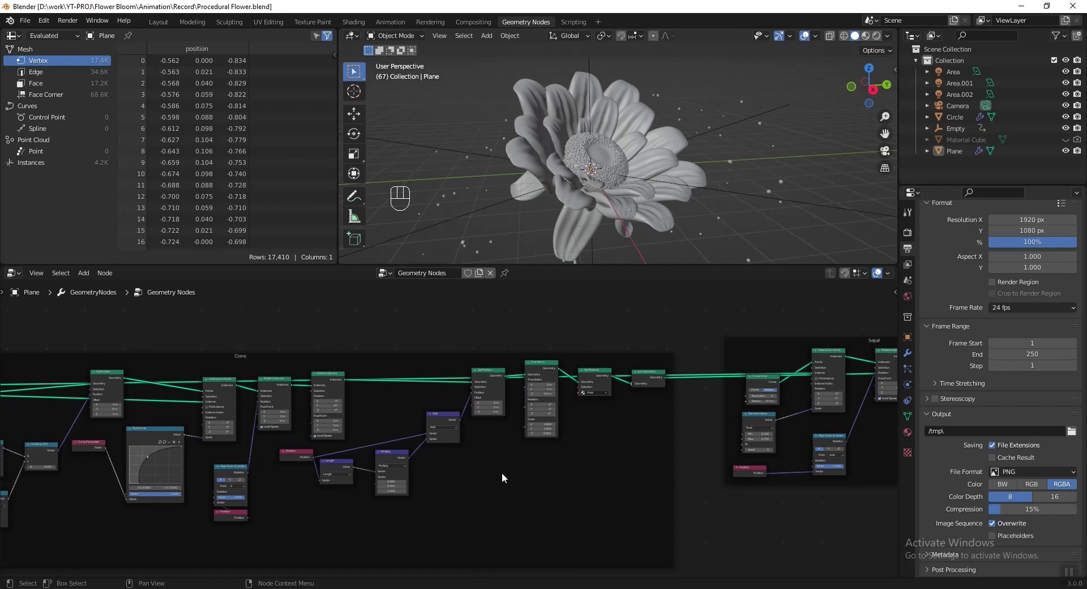
Set the radius of the Pollen frame's UV Sphere to 0.8 m.
scroll(670, 376, down, 5)
middle_drag(863, 367, 598, 360)
scroll(599, 360, up, 1)
scroll(694, 402, up, 5)
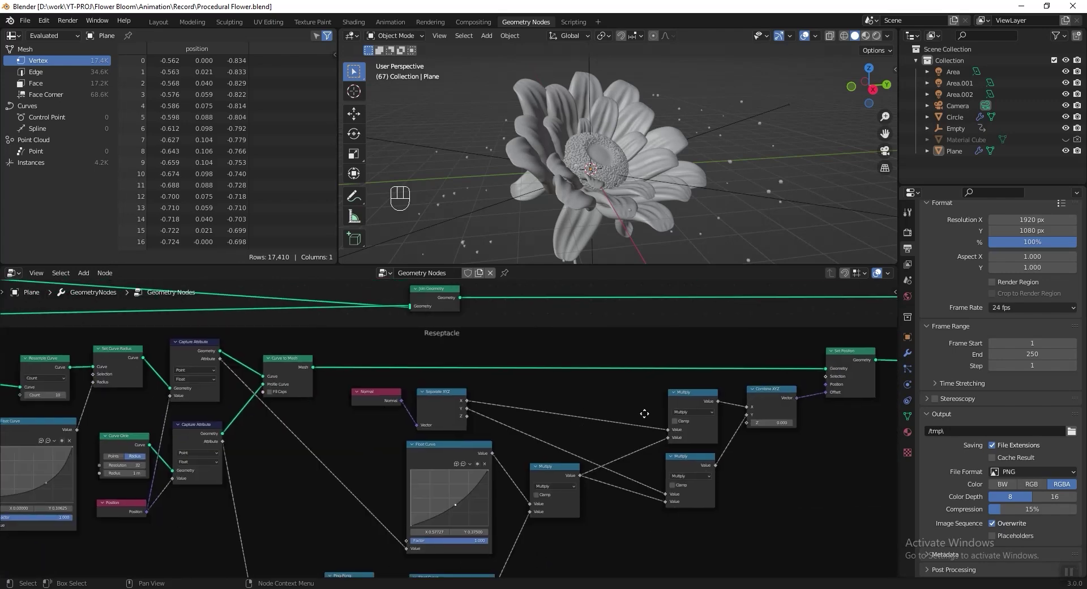
middle_drag(579, 414, 374, 373)
drag(506, 492, 477, 551)
scroll(407, 402, up, 5)
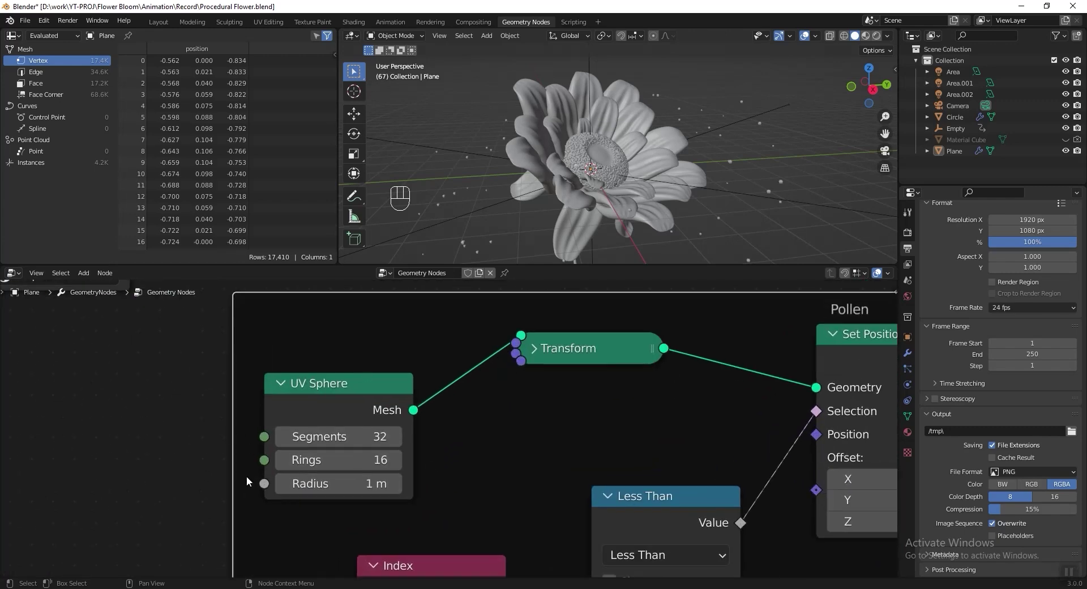
click(347, 488)
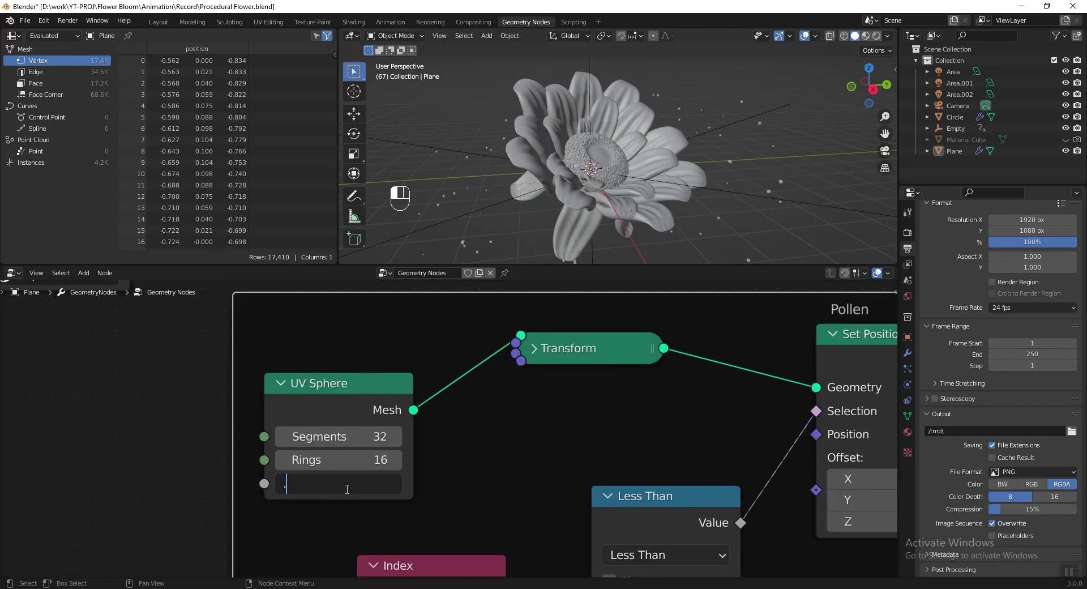
text(.8)
key(Return)
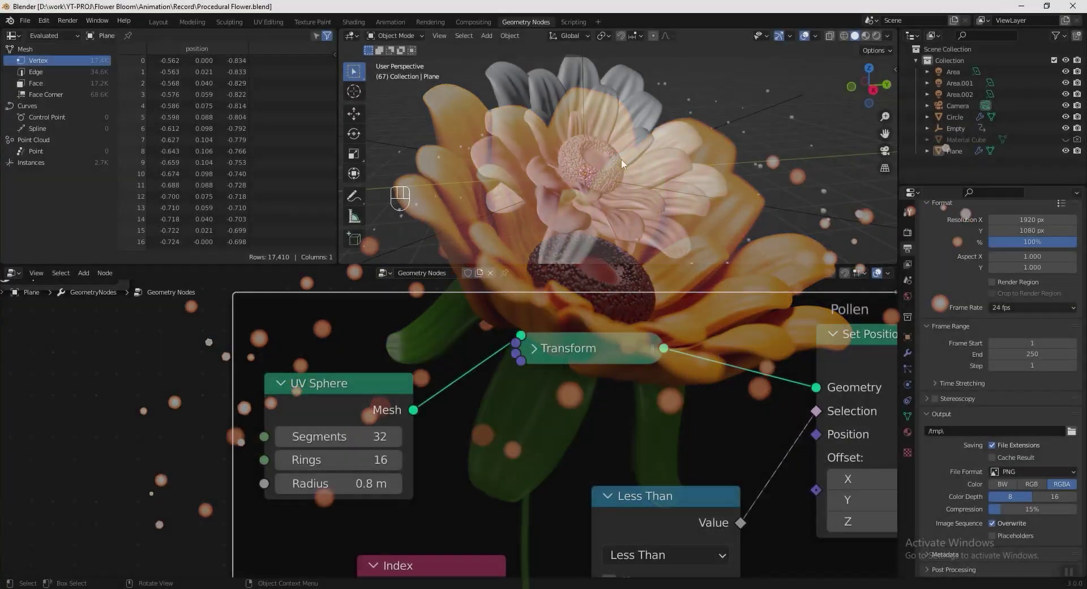
Insert a MixRGB node between Float Curve and Combine XYZ in the Curve Line for Petal frame.
scroll(622, 441, down, 6)
scroll(725, 385, up, 3)
scroll(724, 385, down, 5)
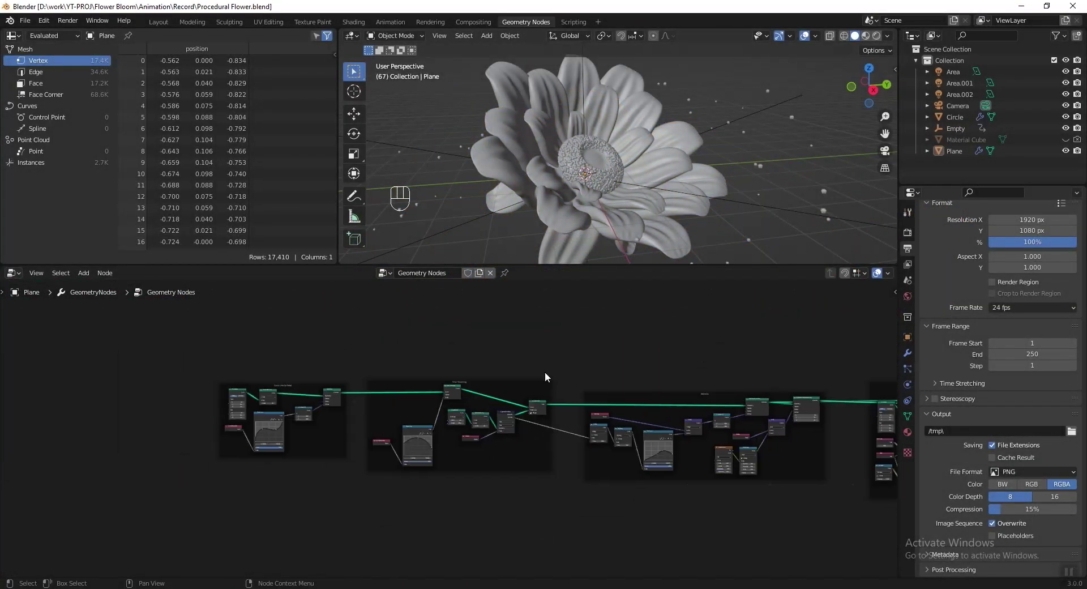
middle_drag(698, 391, 826, 385)
scroll(745, 388, up, 8)
scroll(745, 388, up, 4)
middle_drag(745, 387, 559, 370)
scroll(667, 373, up, 3)
mouse_move(605, 307)
mouse_down()
mouse_move(593, 318)
mouse_move(600, 313)
mouse_up()
key(shift+a)
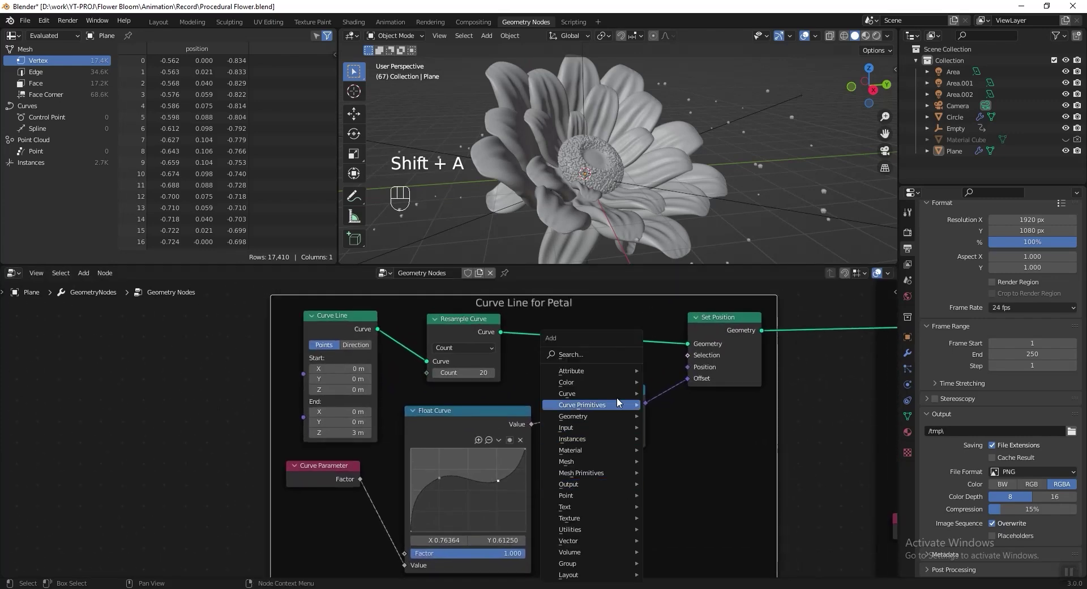
mouse_move(618, 380)
click(706, 403)
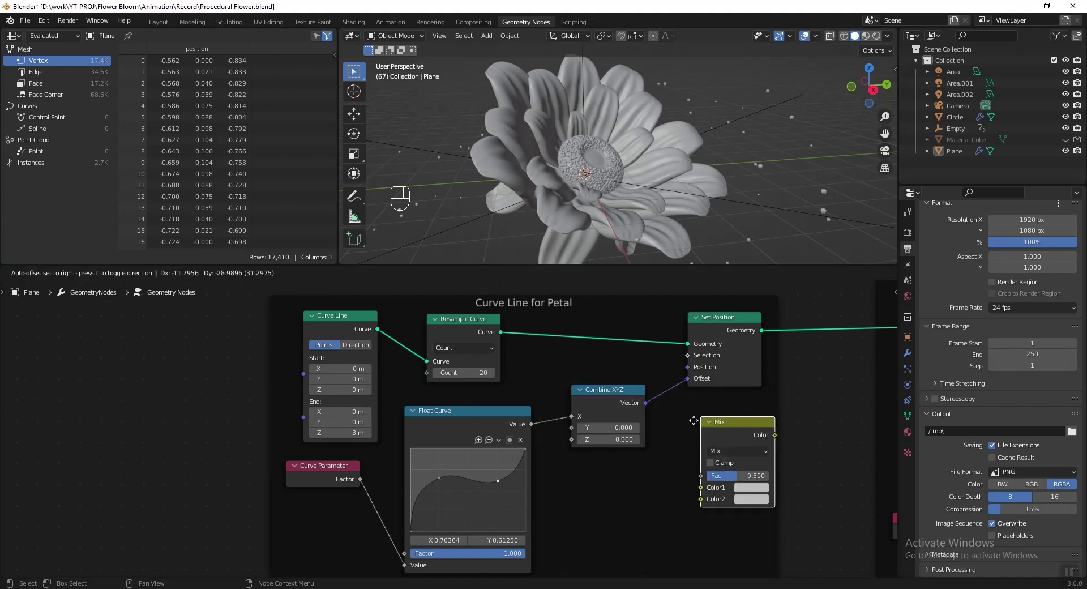
click(556, 396)
Duplicate the petal line's Float Curve with its input link kept, and connect the copy to the Mix node's Color2.
middle_drag(556, 394, 485, 367)
drag(410, 393, 414, 390)
key(shift+ctrl+d)
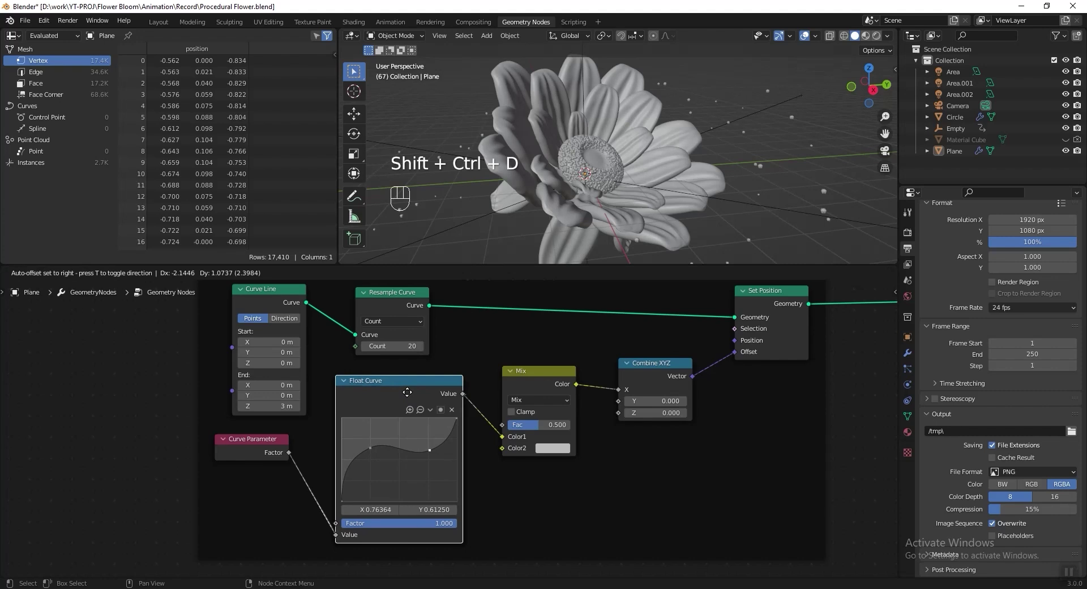
middle_drag(436, 498, 426, 381)
drag(391, 429, 475, 327)
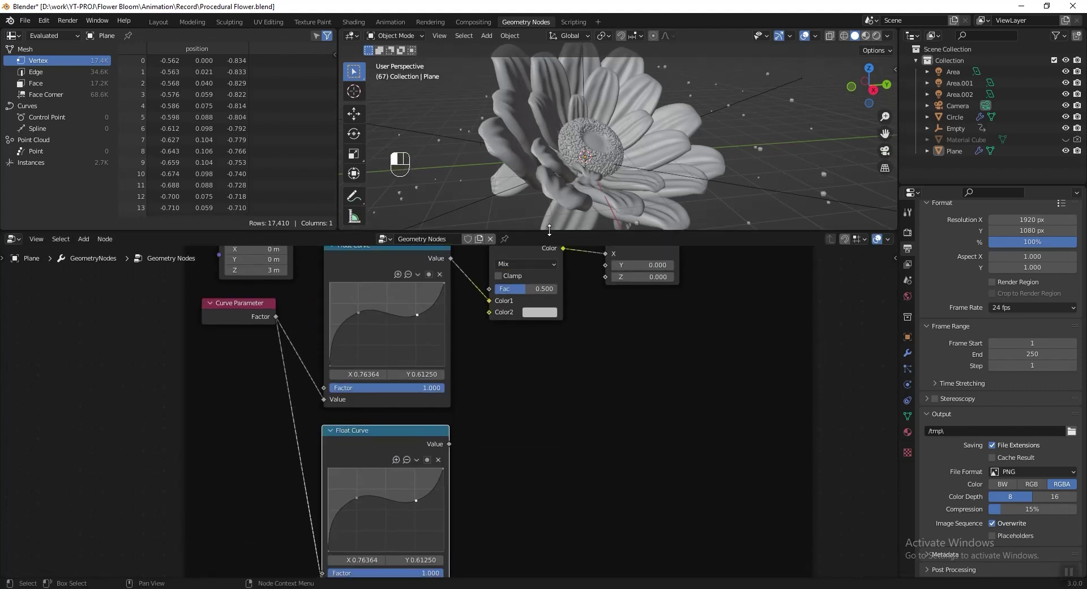
scroll(396, 425, down, 2)
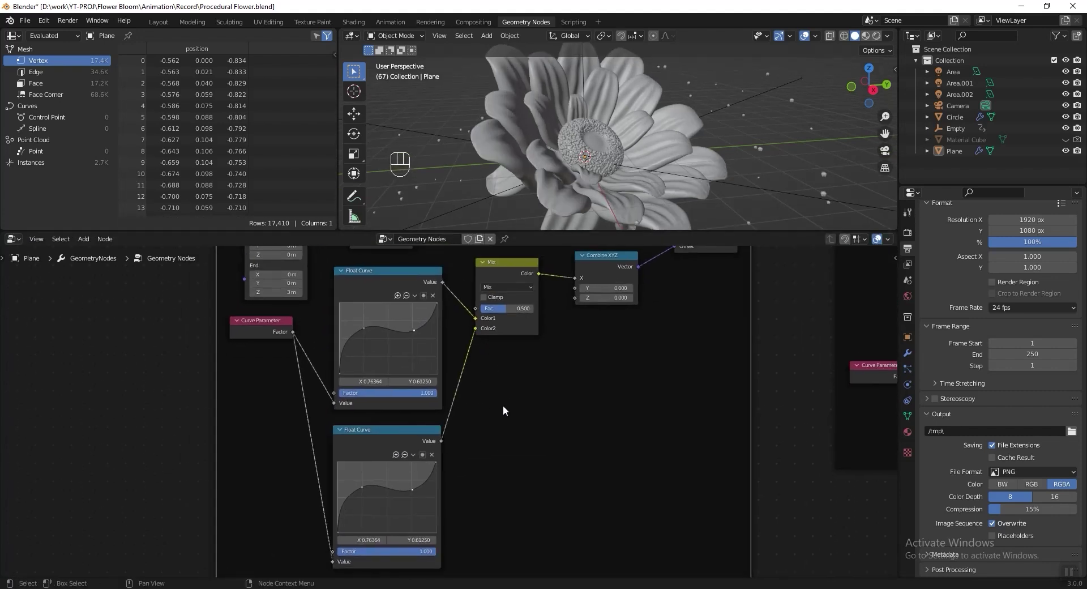
scroll(410, 500, up, 3)
Reset the duplicated Float Curve to a straight line and label the node Before Bloom.
click(416, 387)
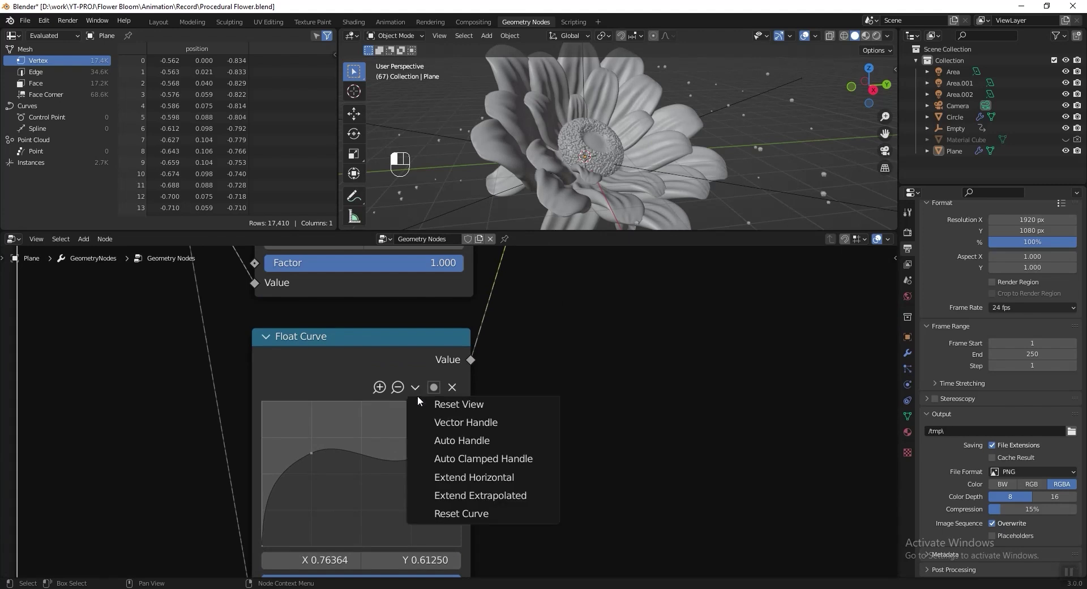
click(463, 513)
drag(364, 347, 364, 347)
text(B)
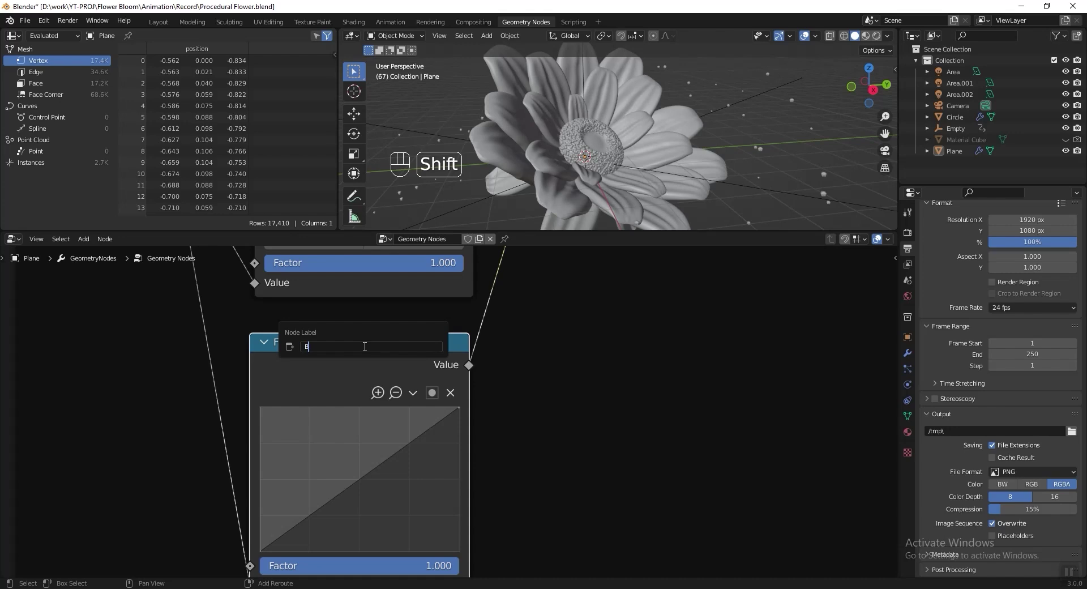
key(Return)
scroll(434, 399, down, 2)
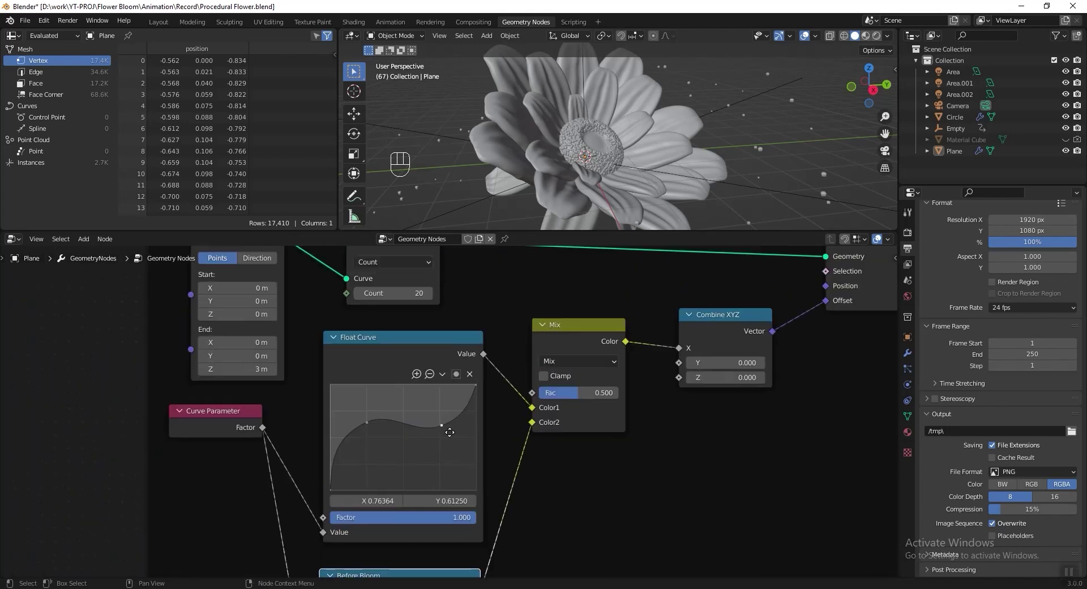
Label the original petal line Float Curve node After Bloom.
scroll(433, 400, up, 3)
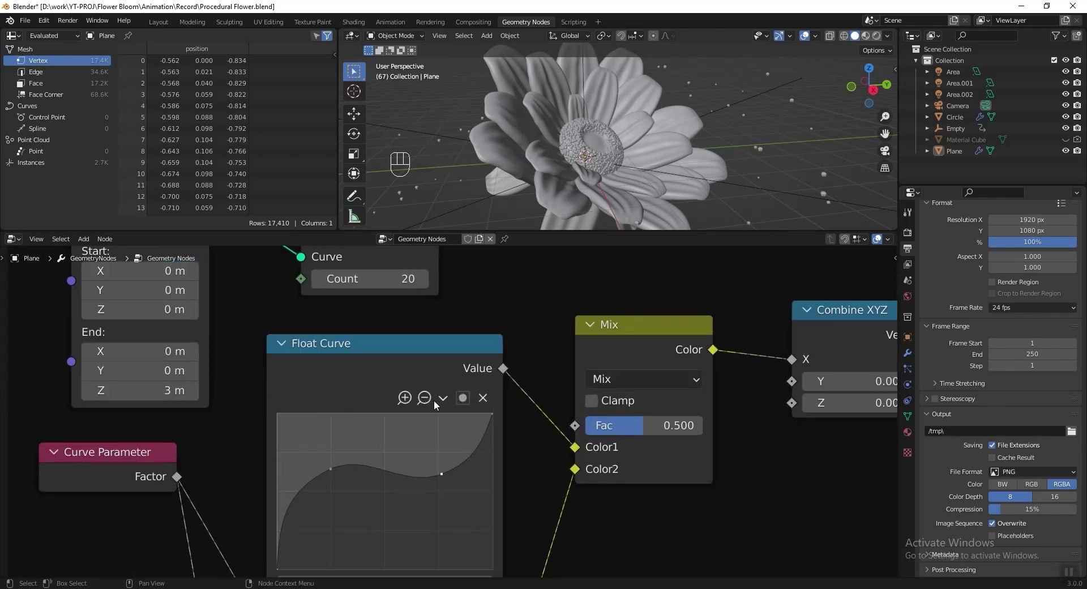
drag(433, 399, 439, 396)
key(F2)
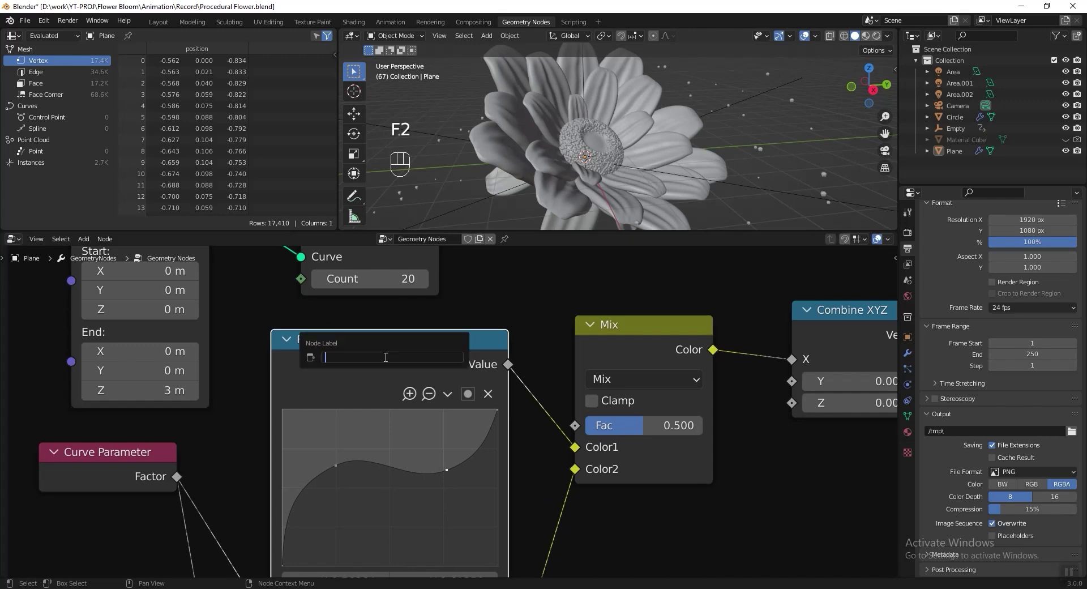
key(Return)
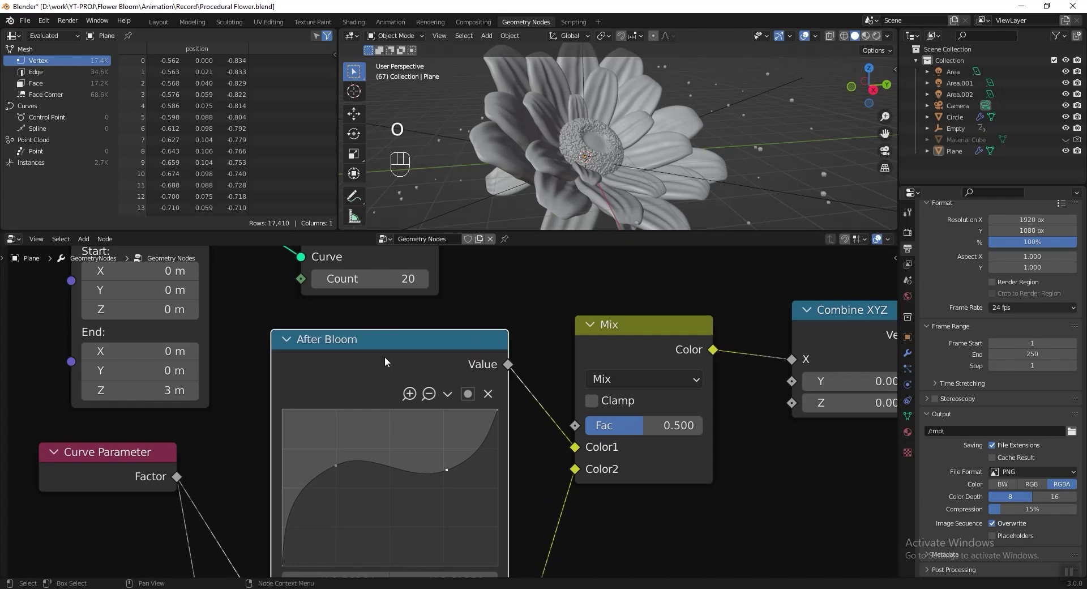
scroll(620, 372, down, 4)
middle_drag(557, 428, 562, 385)
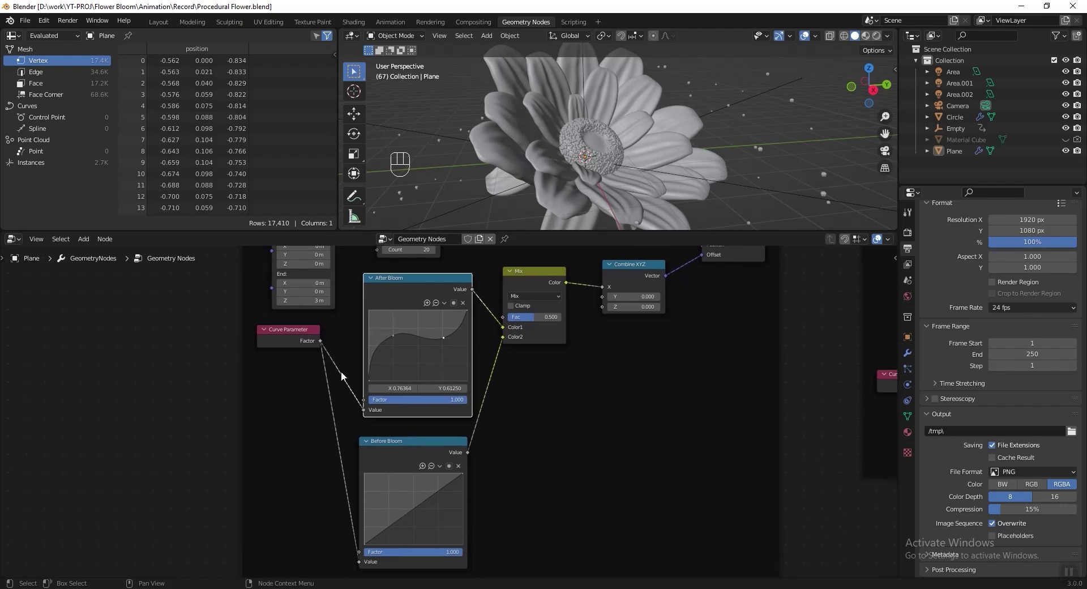
Move the After Bloom and Before Bloom nodes closer together and change the Mix factor to about 0.492.
drag(422, 283, 399, 276)
drag(416, 450, 412, 416)
scroll(538, 343, up, 1)
middle_drag(538, 344, 542, 388)
drag(552, 346, 538, 362)
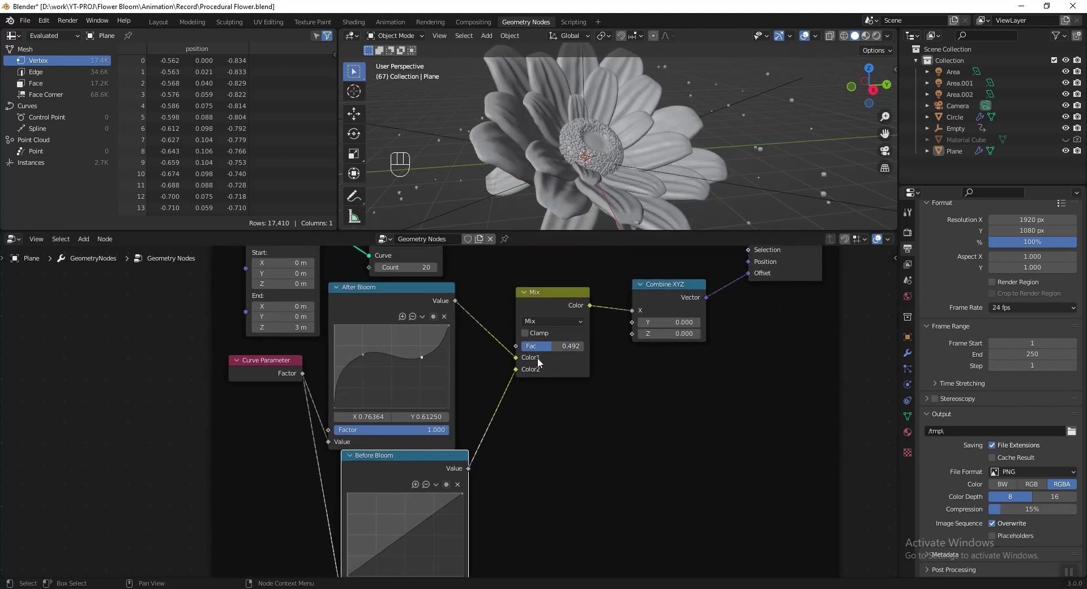
Shape the Before Bloom curve into an arch with its end at Y 0 and middle about X 0.51, Y 0.78, using Material Preview shading.
middle_drag(490, 499, 488, 416)
scroll(488, 415, up, 3)
middle_drag(456, 457, 494, 405)
drag(417, 413, 416, 378)
drag(517, 343, 517, 487)
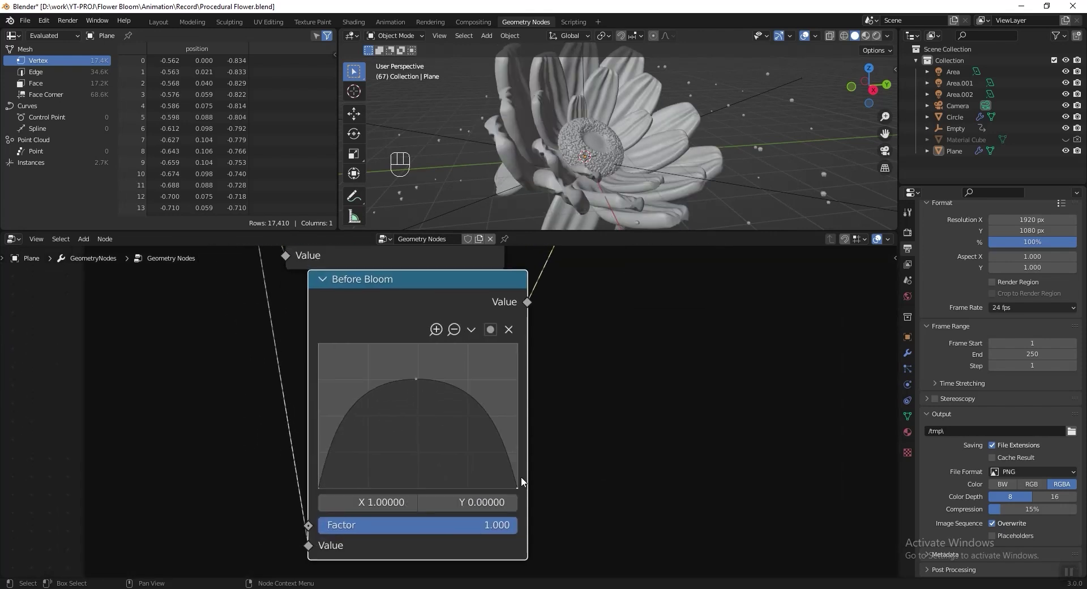
click(866, 36)
drag(416, 378, 419, 375)
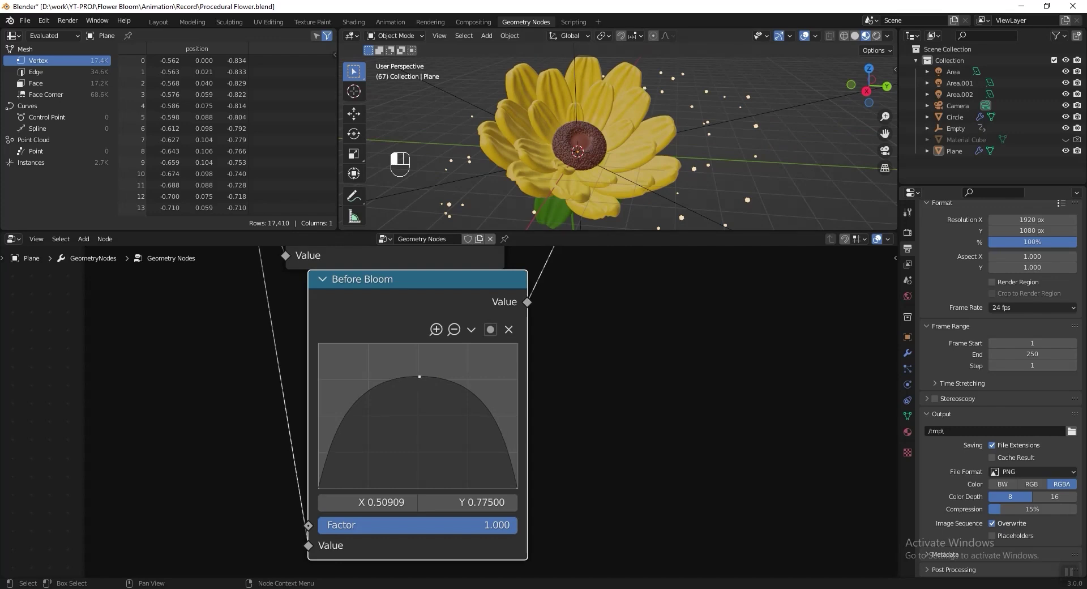
Raise the petal line's Mix factor to 1.000 and save the file.
key(ctrl+s)
middle_drag(649, 295, 560, 436)
middle_drag(617, 342, 588, 487)
drag(532, 382, 601, 382)
middle_drag(601, 187, 657, 165)
mouse_move(599, 381)
mouse_down()
mouse_move(554, 382)
mouse_move(610, 384)
mouse_up()
middle_drag(629, 120, 606, 145)
key(ctrl+s)
Add a Group Input node beside the petal curves and connect it to the Mix node's Fac input.
scroll(600, 419, down, 5)
middle_drag(591, 439, 655, 380)
key(shift+a)
mouse_move(116, 565)
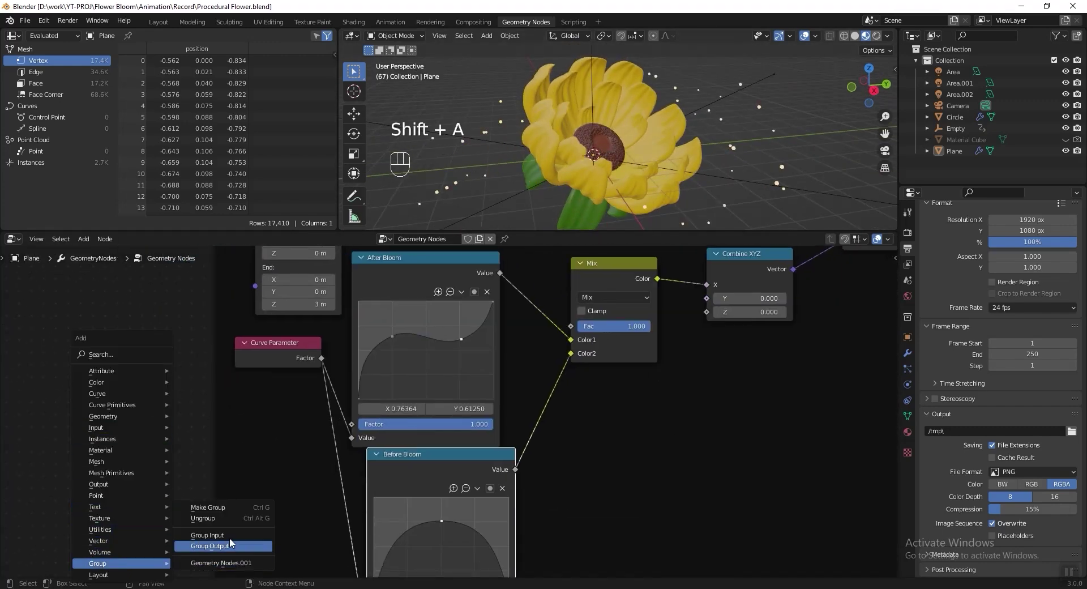
click(204, 545)
click(222, 387)
drag(571, 326, 307, 448)
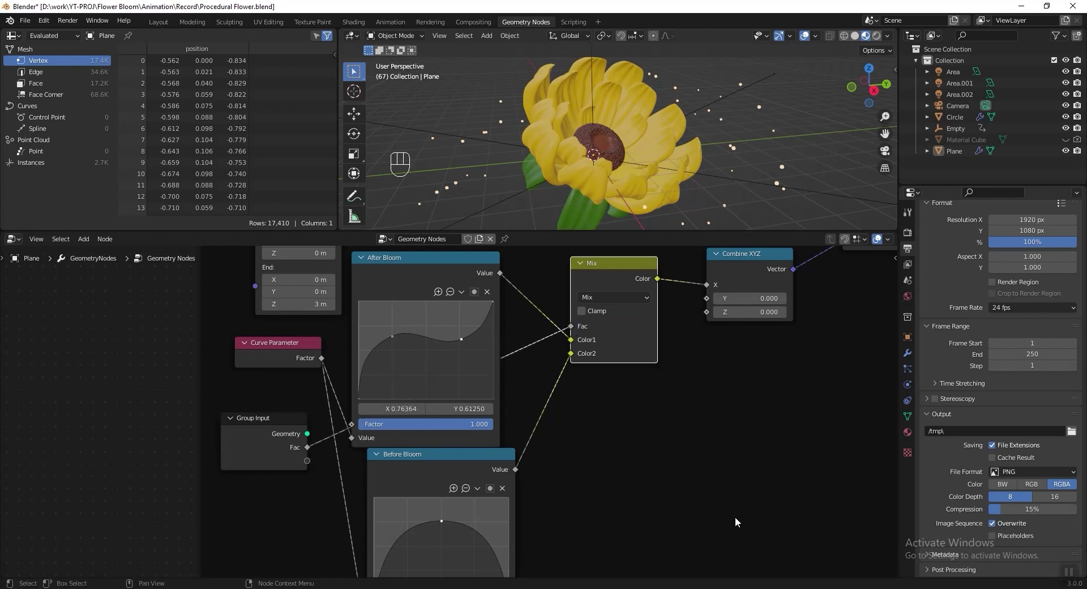
Rename the node group's Fac input as Blooming Animation and shift the Group Input node slightly.
key(n)
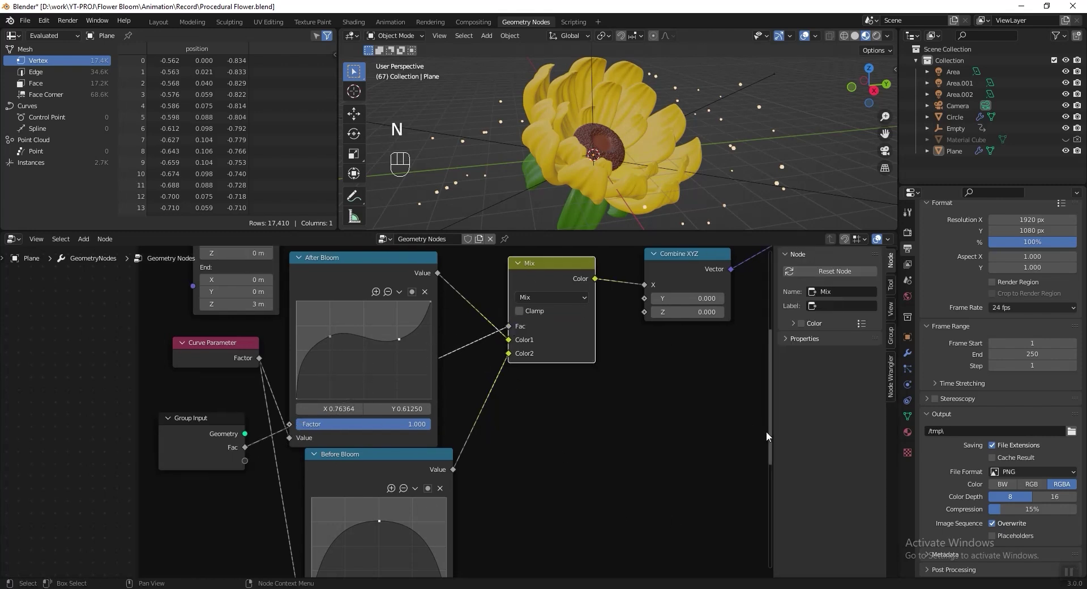
click(891, 335)
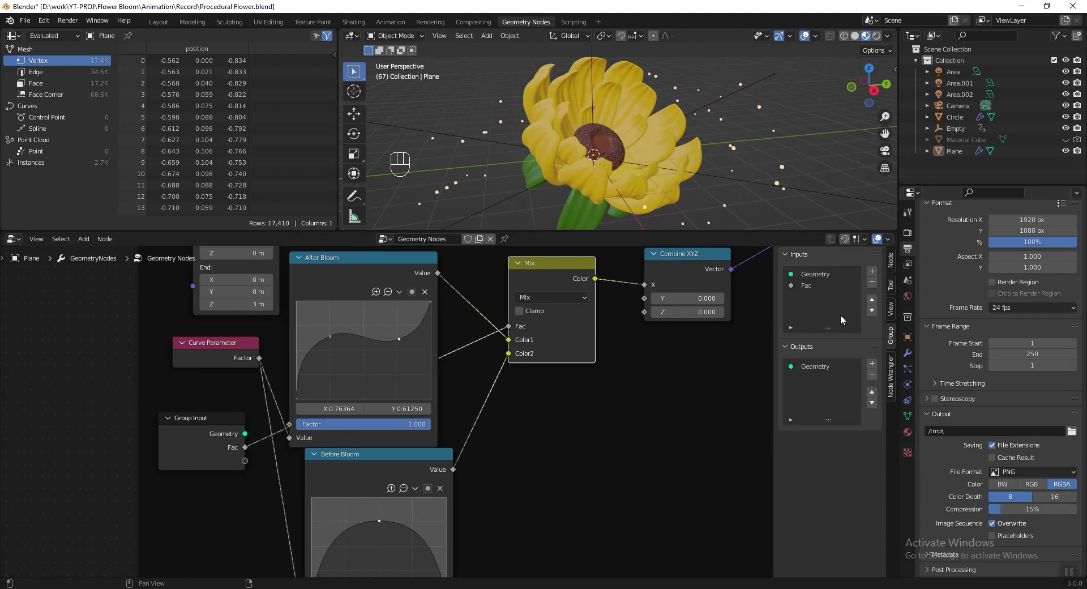
click(802, 286)
click(846, 354)
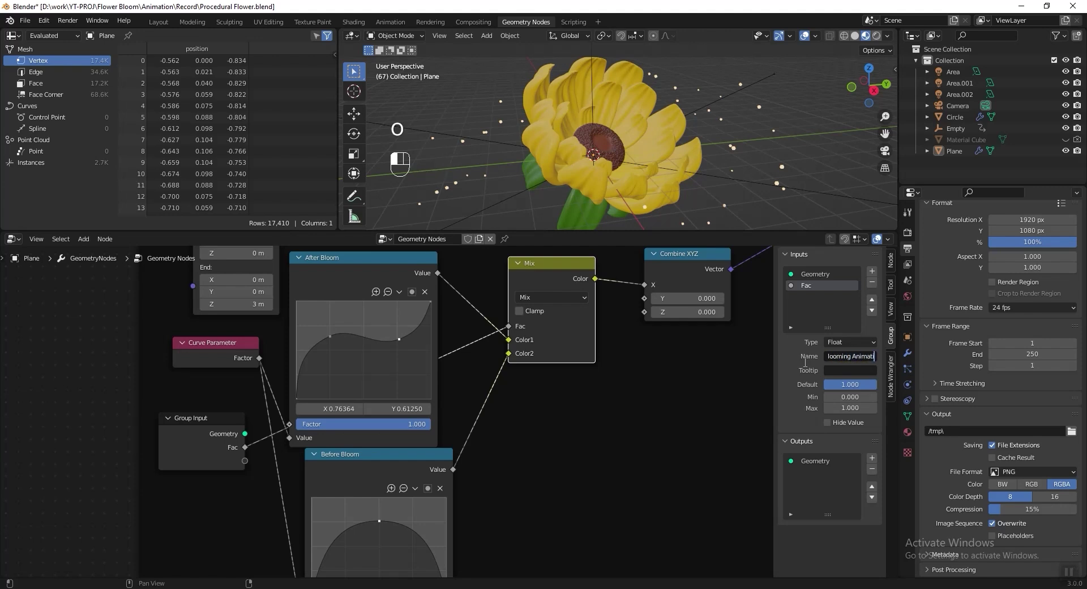
text(Blooming Animation)
key(Return)
drag(775, 390, 735, 391)
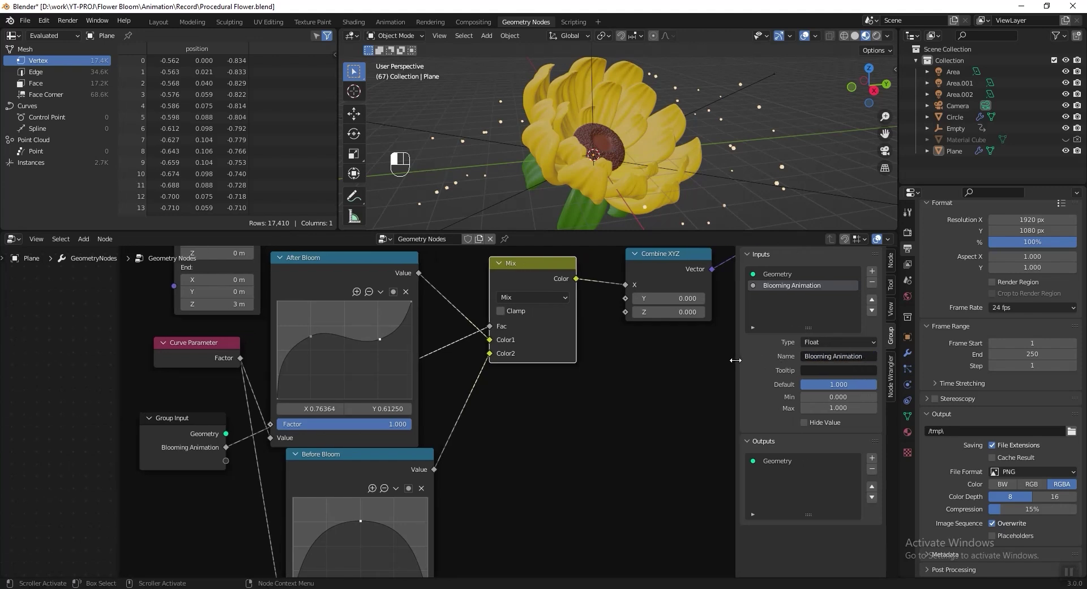
drag(211, 443, 204, 433)
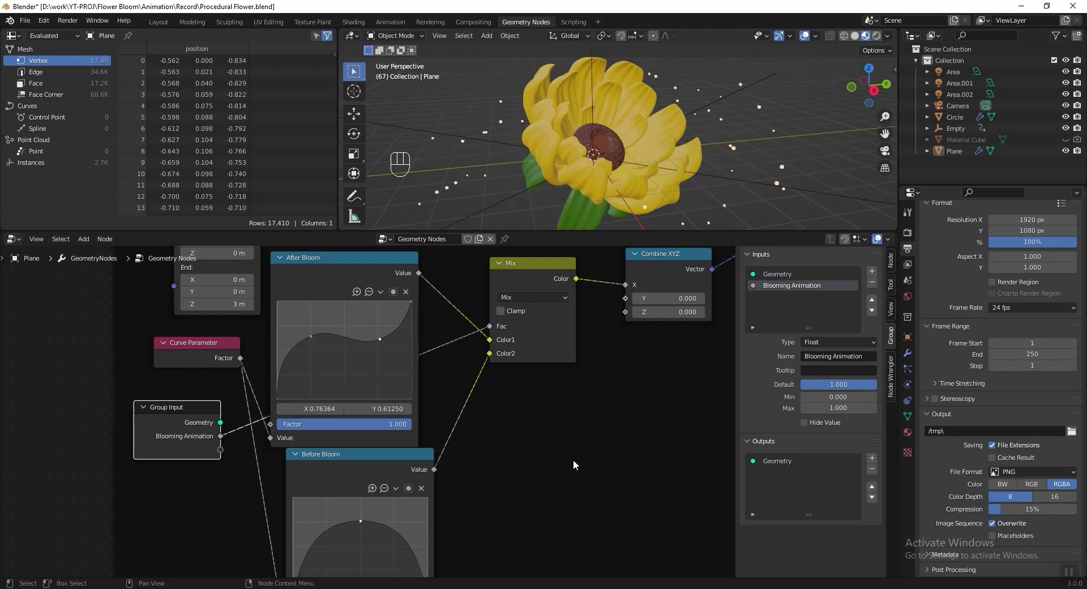
key(n)
Insert a MixRGB node between Float Curve and Set Curve Radius in the Petal Modelling frame.
middle_drag(864, 363, 242, 439)
middle_drag(425, 423, 346, 424)
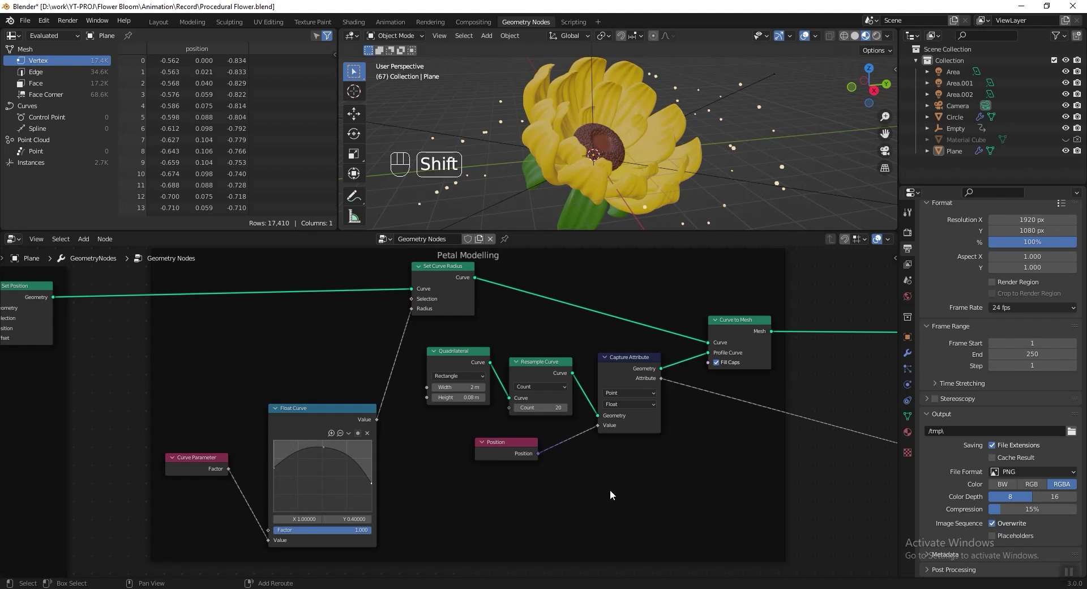
key(shift+a)
mouse_move(602, 310)
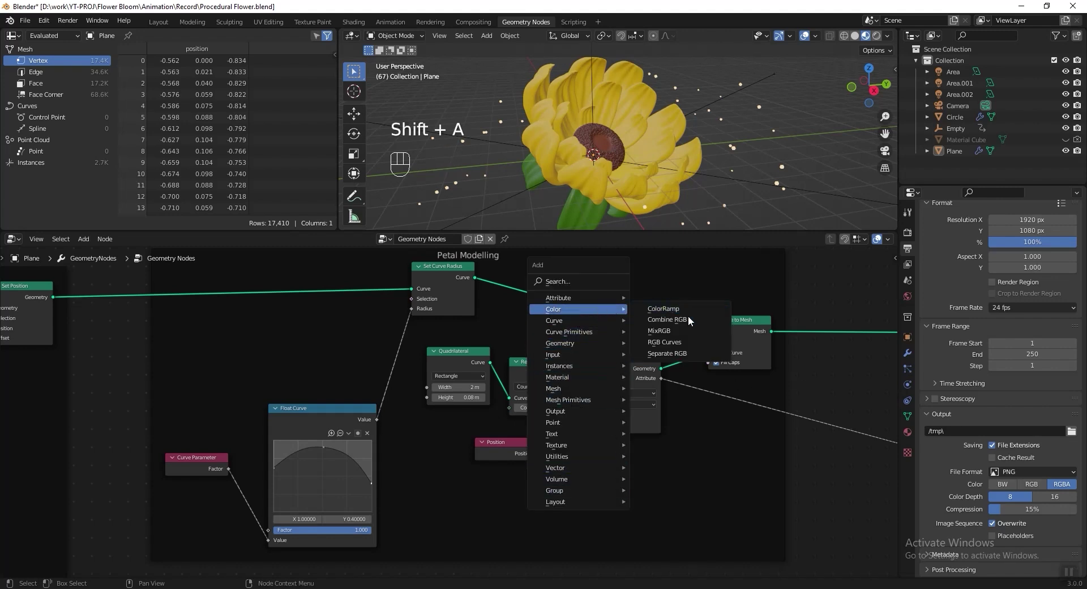
click(660, 330)
click(383, 361)
Rearrange the Petal Modelling nodes, spacing Float Curve, Mix and the Quadrilateral profile group apart to make room.
drag(333, 412, 311, 366)
drag(202, 458, 179, 423)
drag(450, 374, 409, 360)
drag(476, 355, 482, 364)
shift+click(538, 371)
shift+click(614, 384)
shift+click(498, 442)
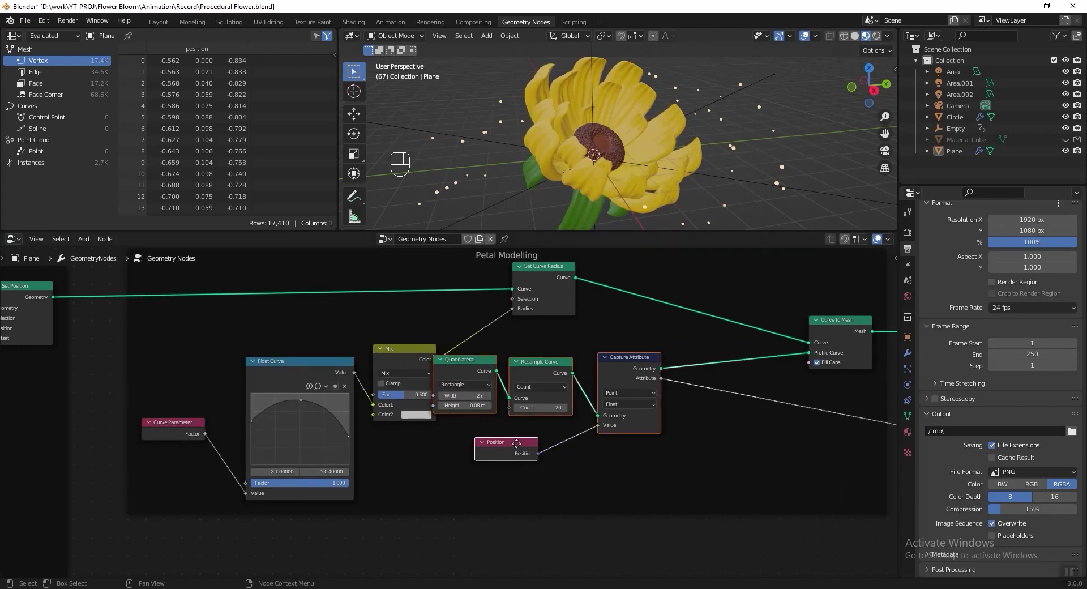
key(g)
click(595, 451)
scroll(532, 407, up, 4)
middle_drag(430, 379, 550, 379)
drag(495, 328, 541, 326)
drag(362, 343, 371, 320)
middle_drag(467, 301, 422, 381)
scroll(422, 380, down, 3)
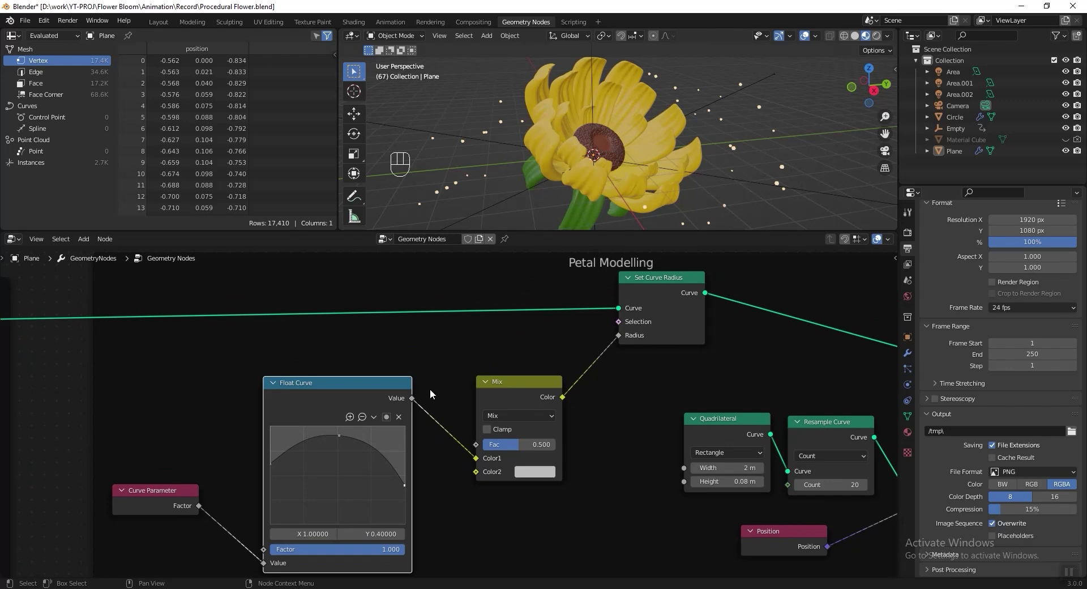
Duplicate the petal radius Float Curve with its input link, connect the copy to Mix's Color2, and set the factor to 1.000.
key(ctrl+shift+d)
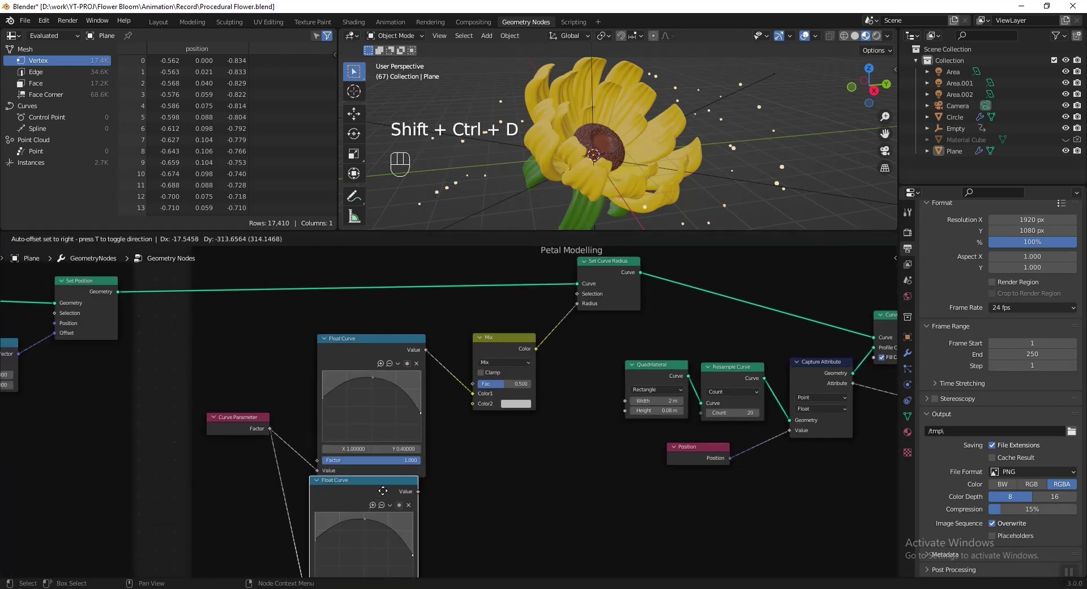
click(396, 460)
drag(431, 446, 473, 344)
scroll(454, 409, up, 2)
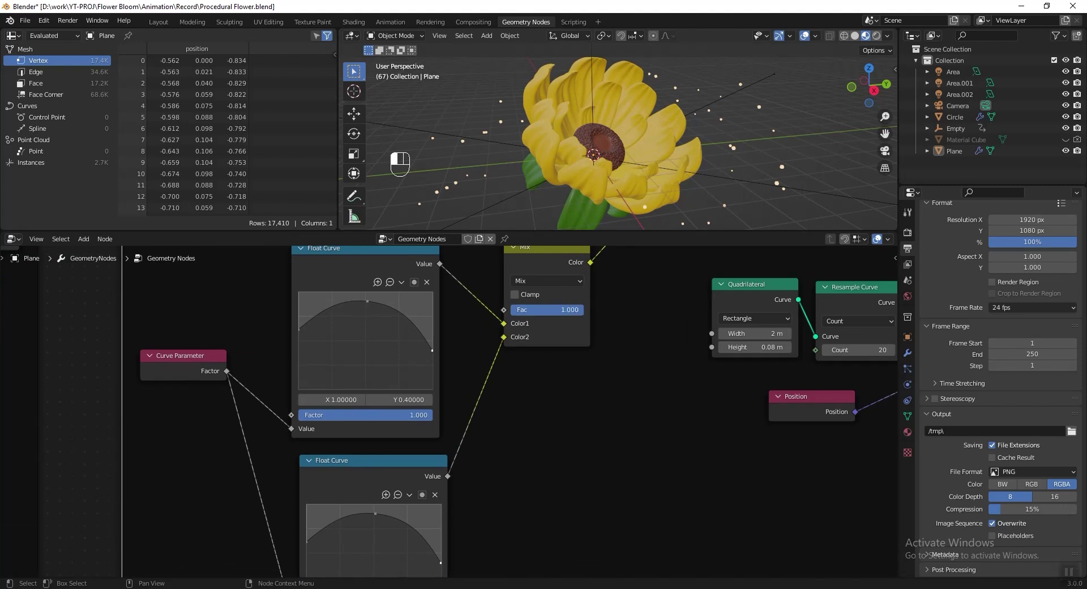
Reset the duplicated radius curve, then raise its start, lower its end and add a middle point about X 0.57, Y 0.76.
scroll(481, 382, up, 2)
click(395, 336)
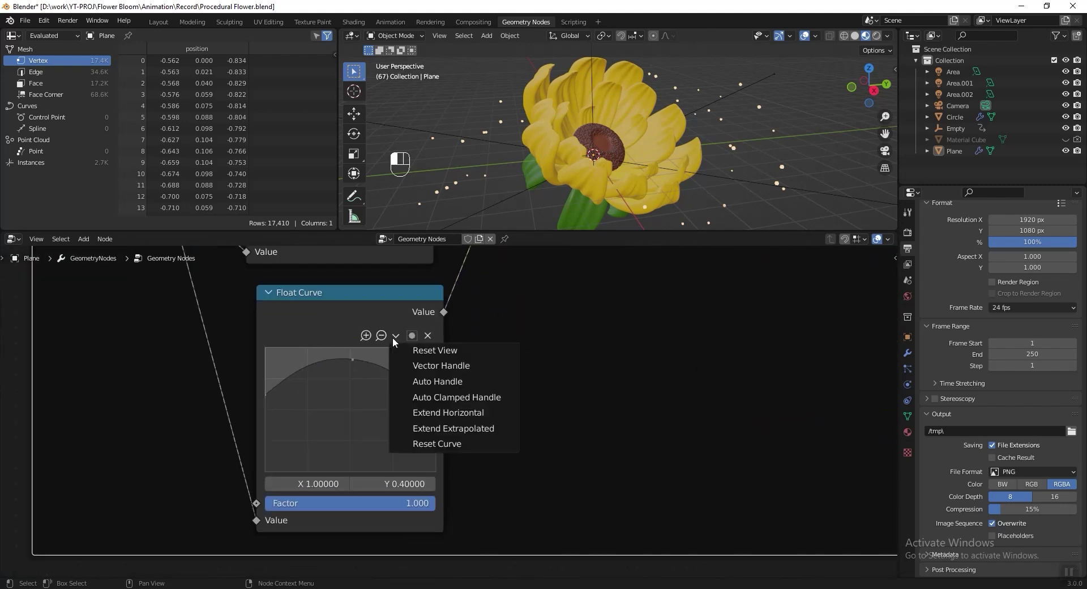
click(442, 442)
drag(266, 474, 243, 417)
drag(413, 380, 413, 480)
drag(328, 449, 342, 409)
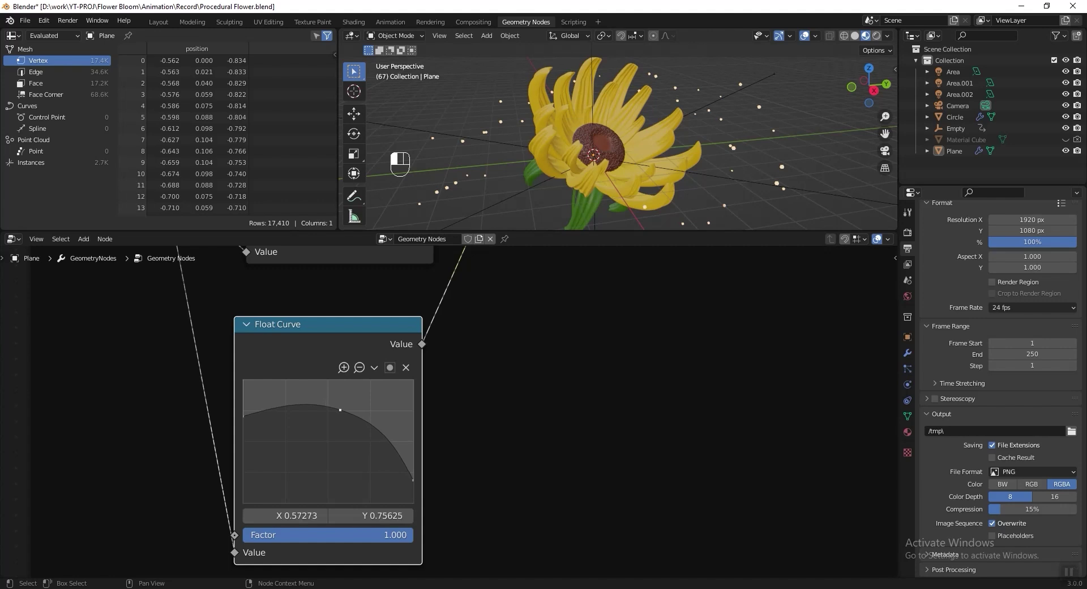
Label the duplicated petal radius Float Curve Before Bloom and the original one After Bloom.
middle_drag(330, 342, 344, 363)
mouse_move(344, 363)
mouse_down()
mouse_move(332, 359)
mouse_move(346, 364)
mouse_up()
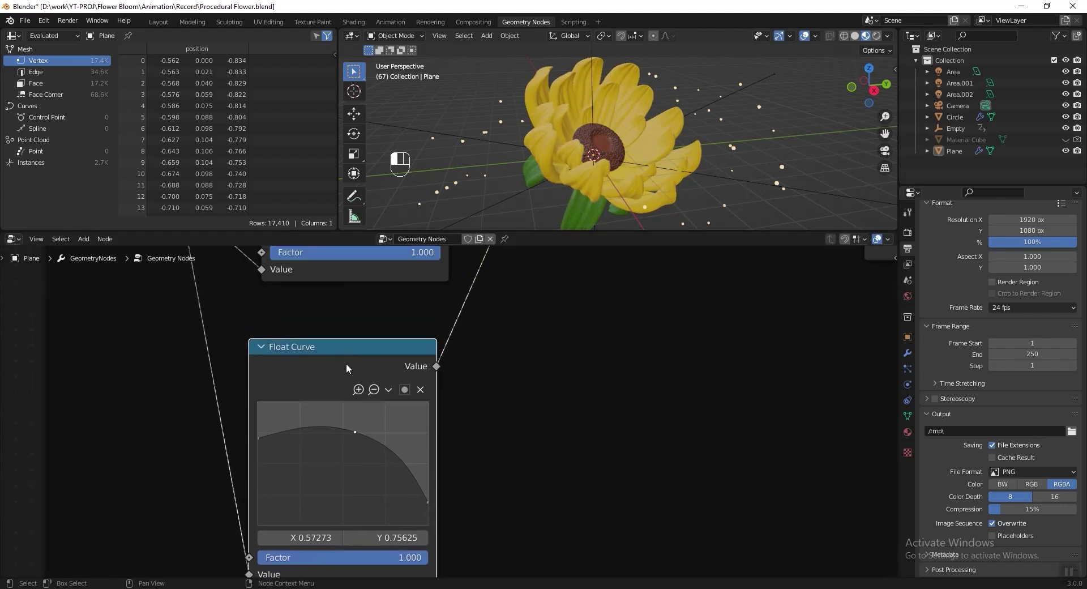
key(F2)
text(Before Bloom)
key(Return)
shift+scroll(457, 384, up, 10)
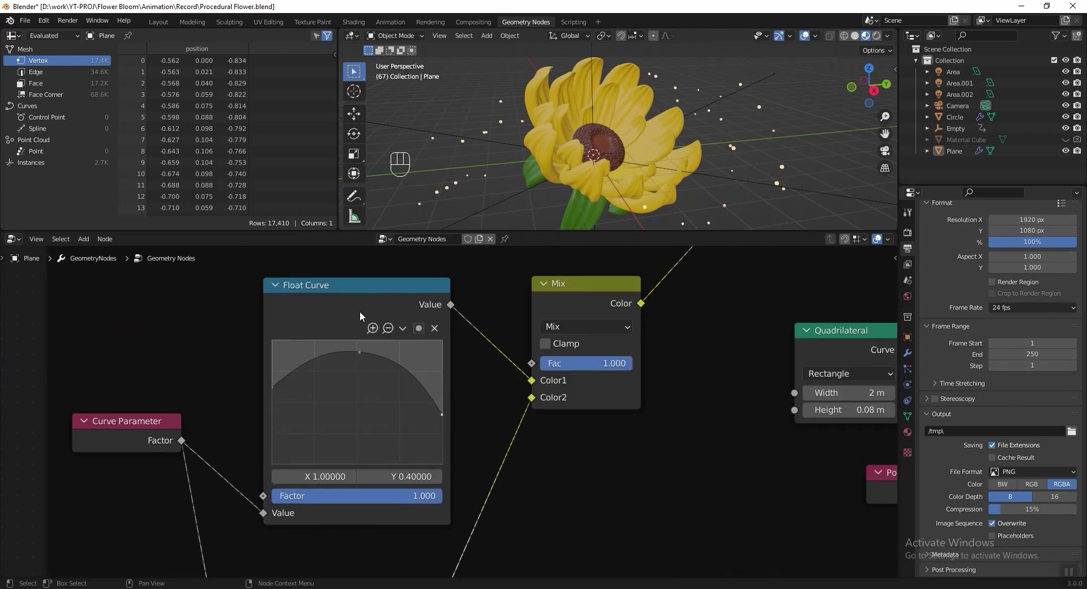
key(F2)
text(After Bloom)
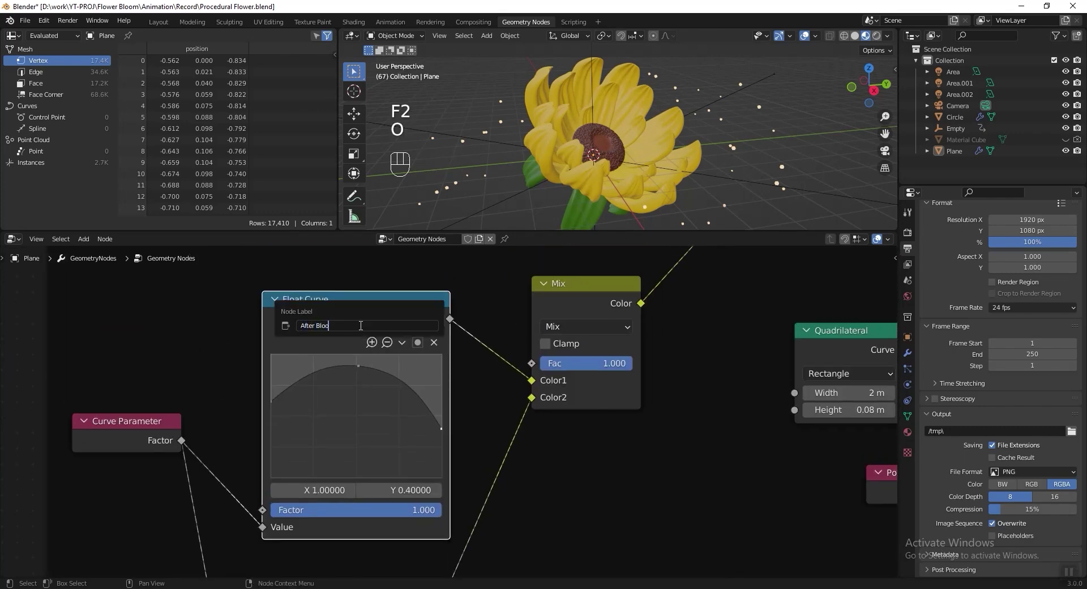
key(Return)
Add a Group Input node beside After Bloom, connect its Blooming Animation output to the radius Mix's factor, and save the file.
shift+scroll(396, 368, left, 5)
key(shift+a)
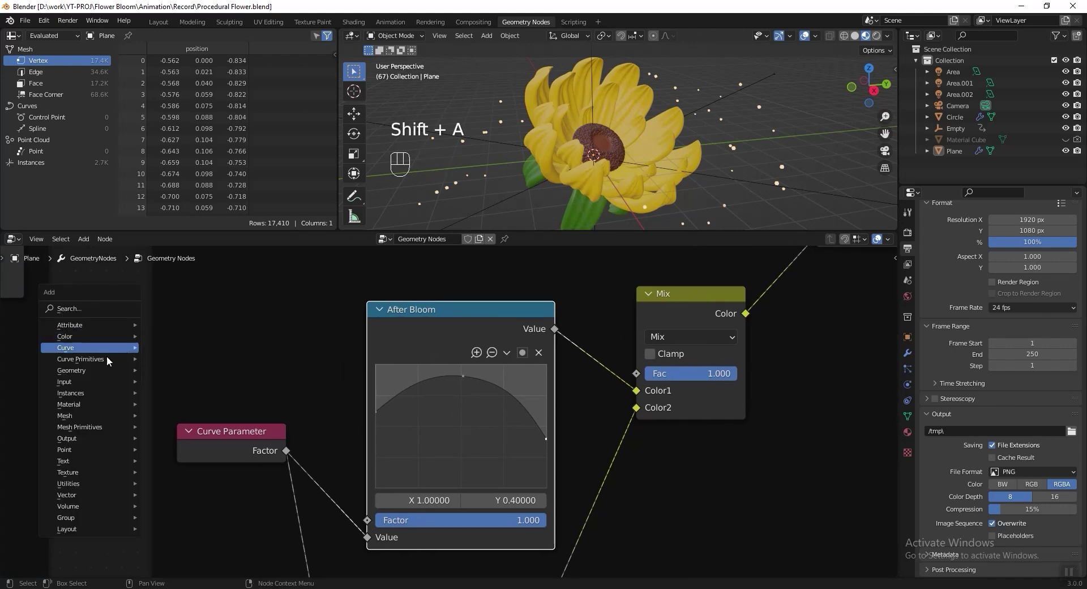
mouse_move(83, 517)
click(207, 492)
click(241, 368)
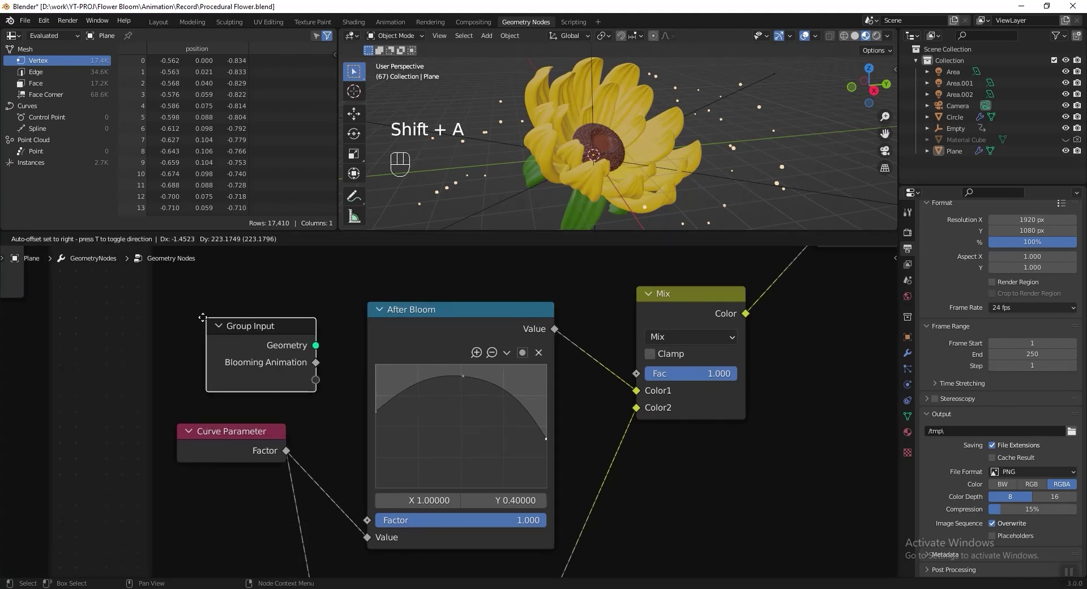
drag(636, 371, 286, 378)
key(ctrl+s)
Move the second Rotate Instances node, the one with 40° Y rotation, above the other nodes in the Clone frame.
scroll(602, 395, down, 6)
middle_drag(673, 379, 141, 362)
middle_drag(837, 320, 367, 369)
scroll(488, 335, up, 3)
scroll(544, 313, up, 2)
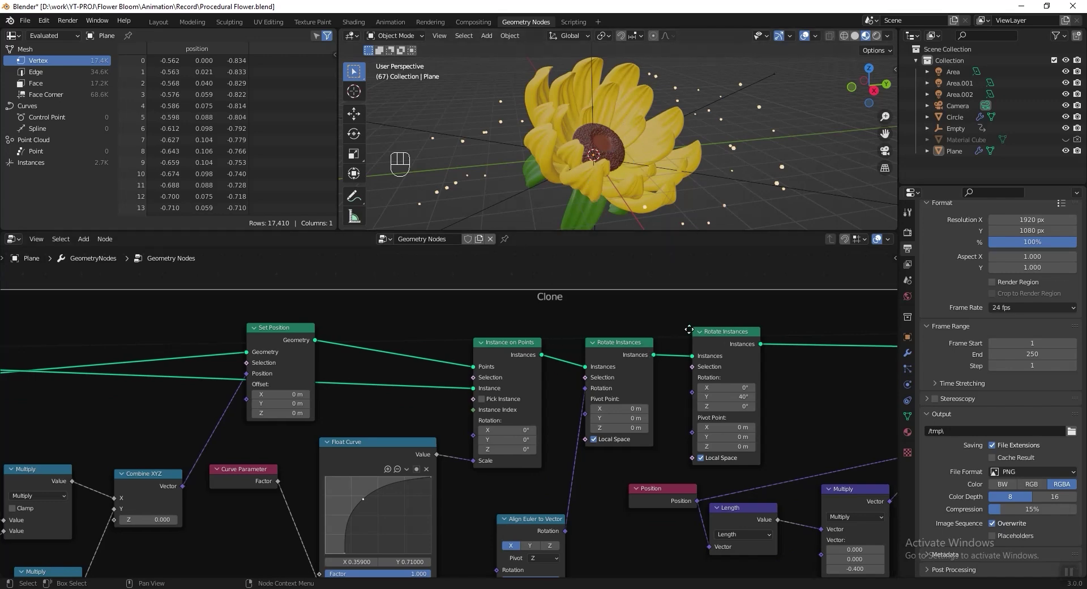
middle_drag(651, 352, 407, 329)
middle_drag(613, 326, 532, 311)
scroll(529, 310, up, 5)
middle_drag(420, 323, 596, 349)
scroll(596, 348, up, 4)
drag(537, 321, 540, 326)
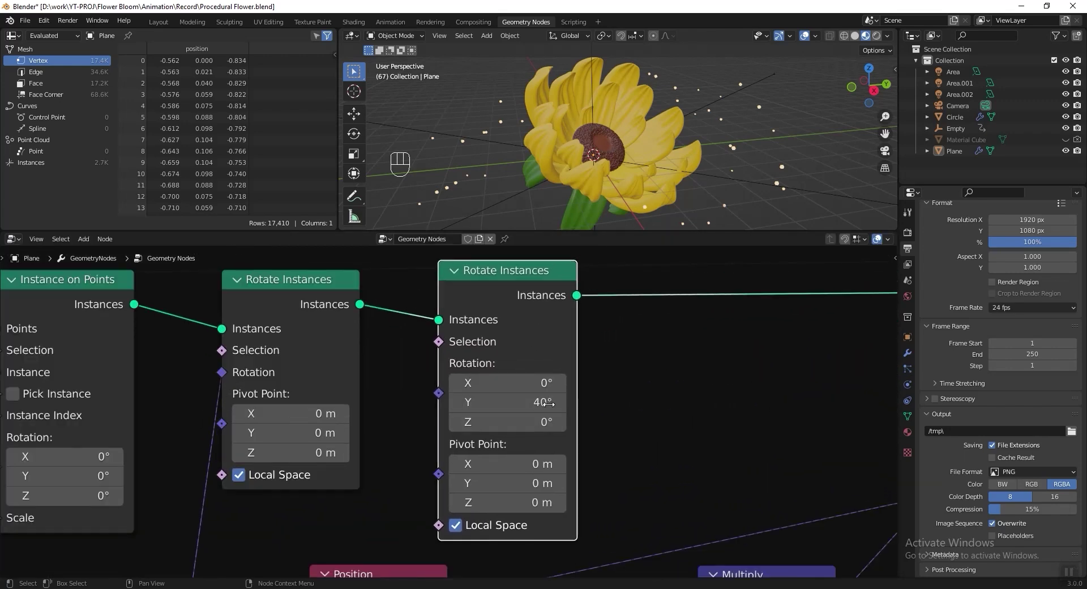
scroll(626, 321, down, 3)
middle_drag(511, 316, 519, 412)
drag(499, 437, 499, 290)
scroll(568, 333, up, 3)
scroll(568, 330, up, 1)
middle_drag(570, 337, 572, 388)
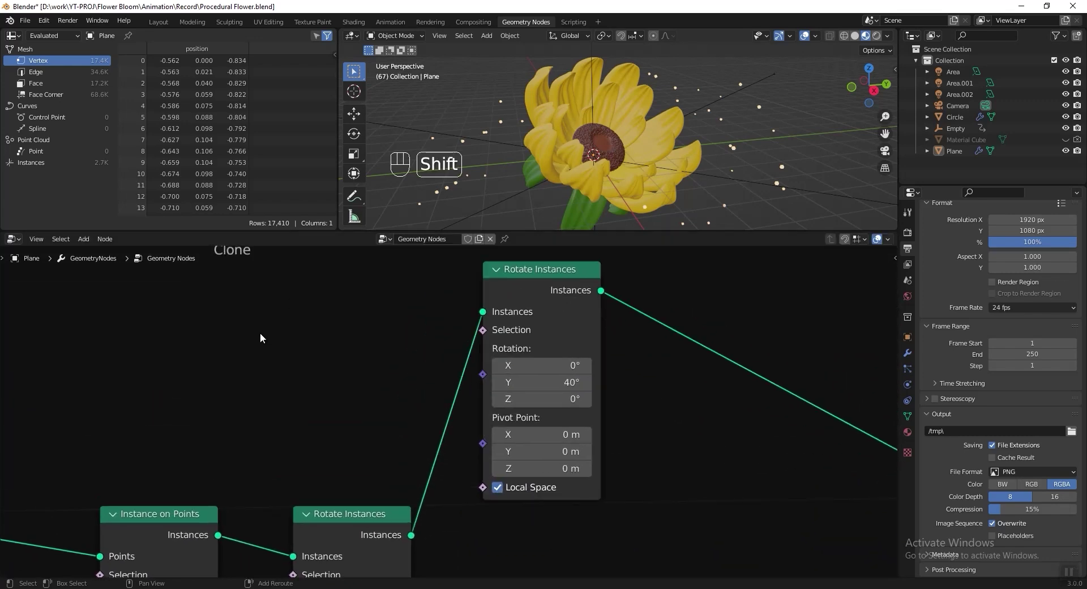
Add a Combine XYZ node and connect its vector to the Rotation of the raised Rotate Instances node.
key(shift+a)
mouse_move(238, 446)
click(325, 457)
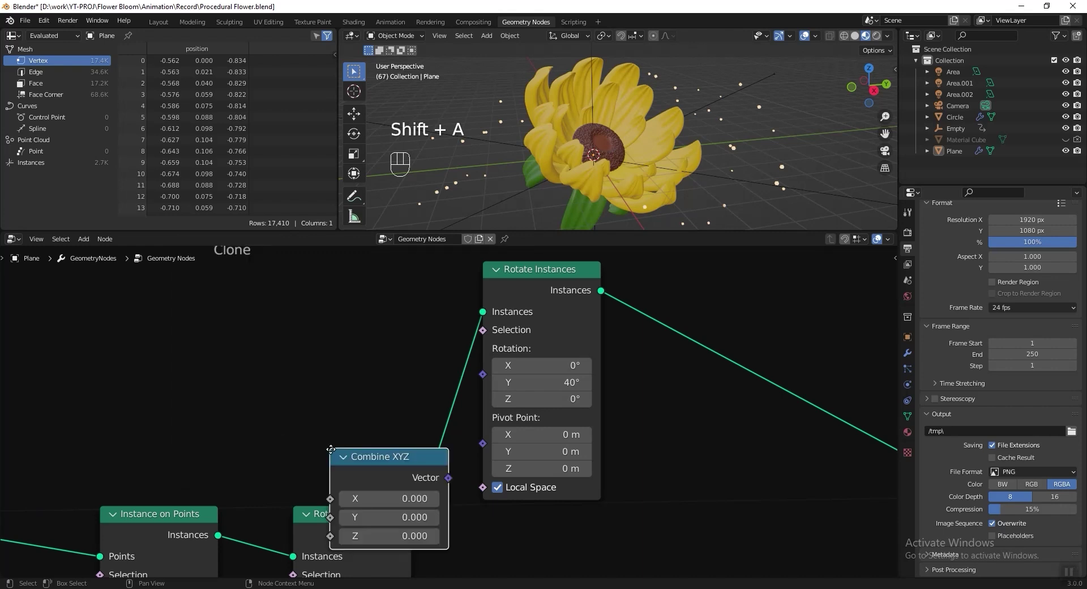
click(308, 346)
drag(414, 363, 480, 375)
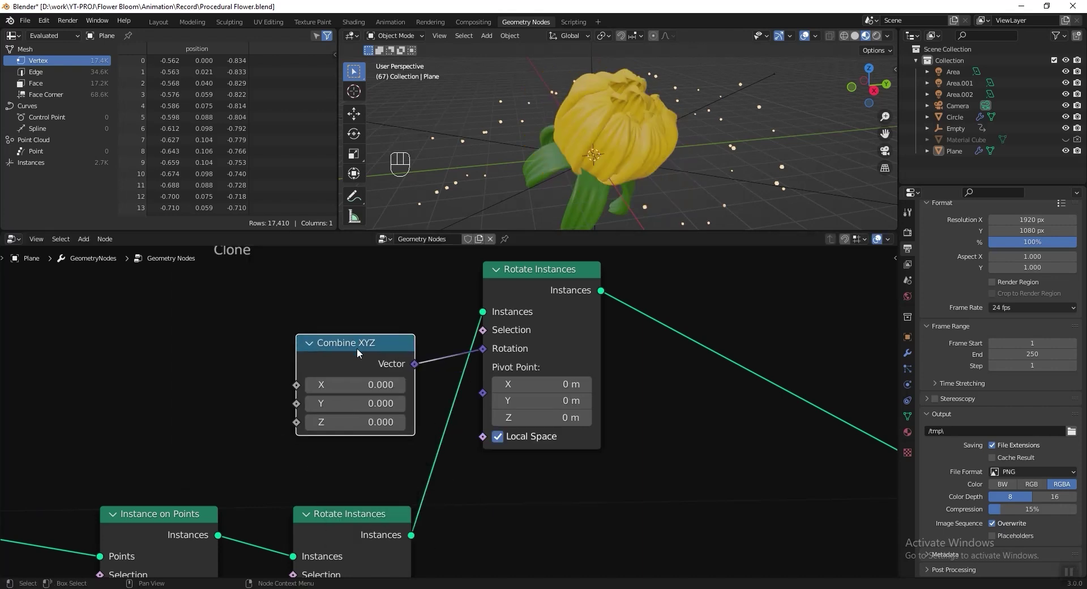
drag(356, 348, 380, 323)
Add a MixRGB node and connect its Color output to the Y input of Combine XYZ in the Clone frame.
middle_drag(225, 323, 267, 337)
key(shift+a)
mouse_move(261, 183)
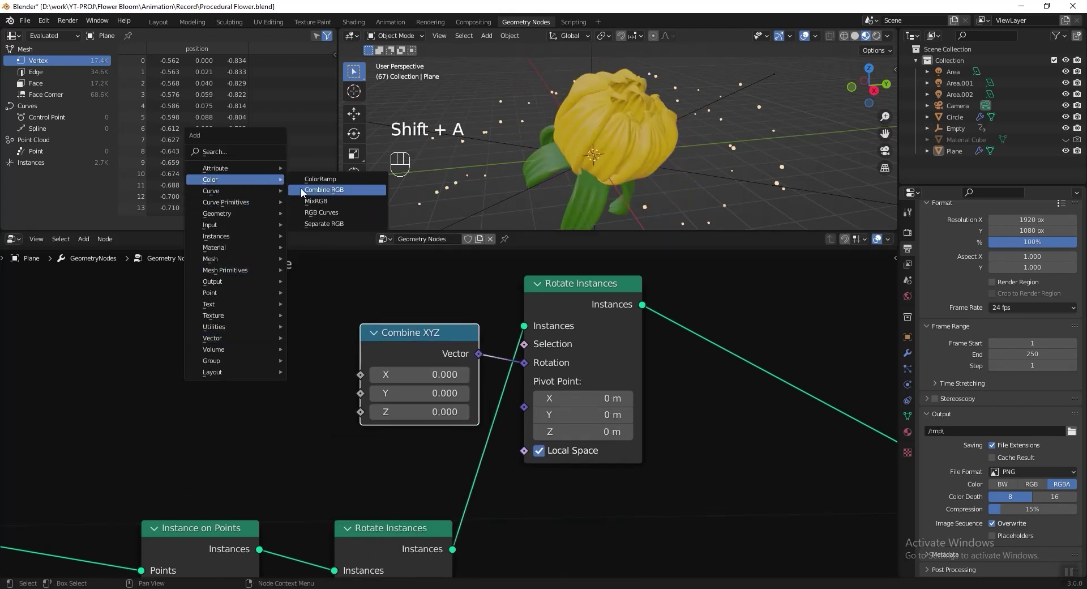
click(328, 198)
drag(313, 333, 358, 393)
middle_drag(90, 328, 257, 341)
Add two Value nodes, connect them to the new Mix's Color1 and Color2, and set its factor to 0.000.
key(shift+a)
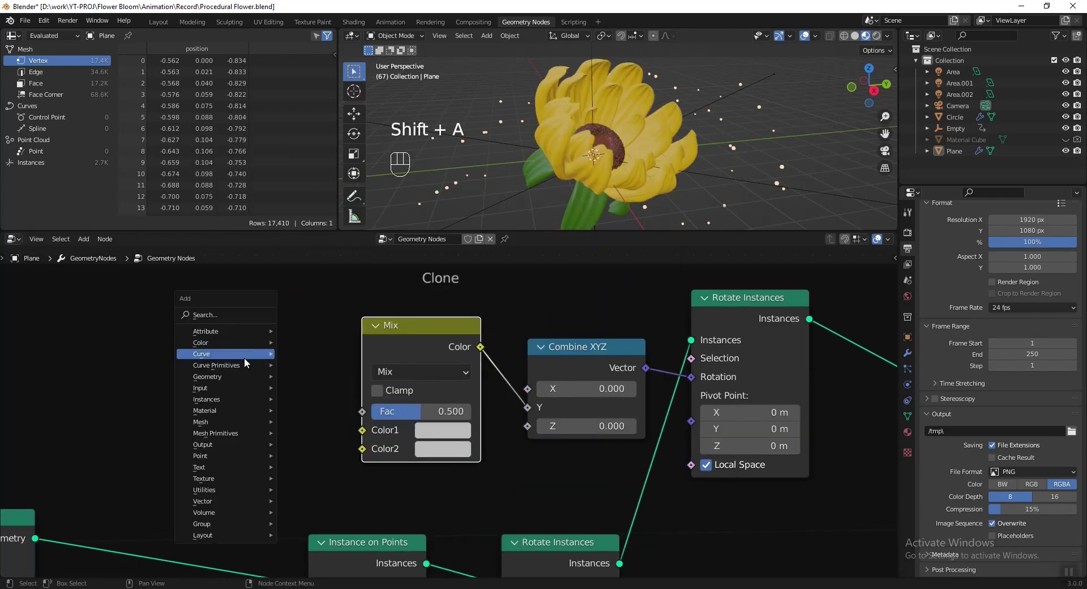
mouse_move(228, 389)
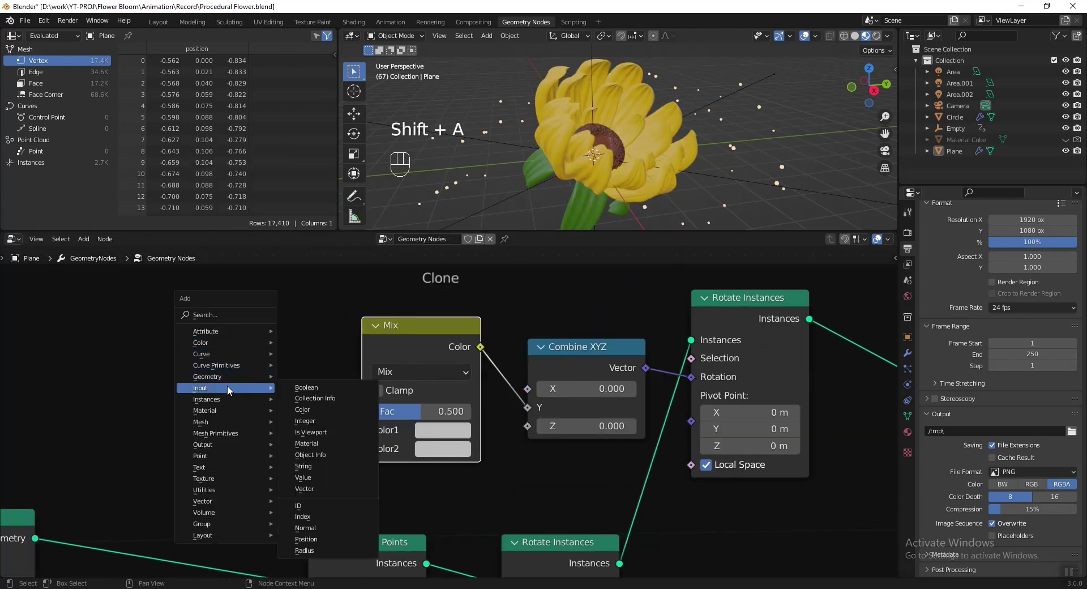
click(324, 476)
click(273, 332)
key(shift+d)
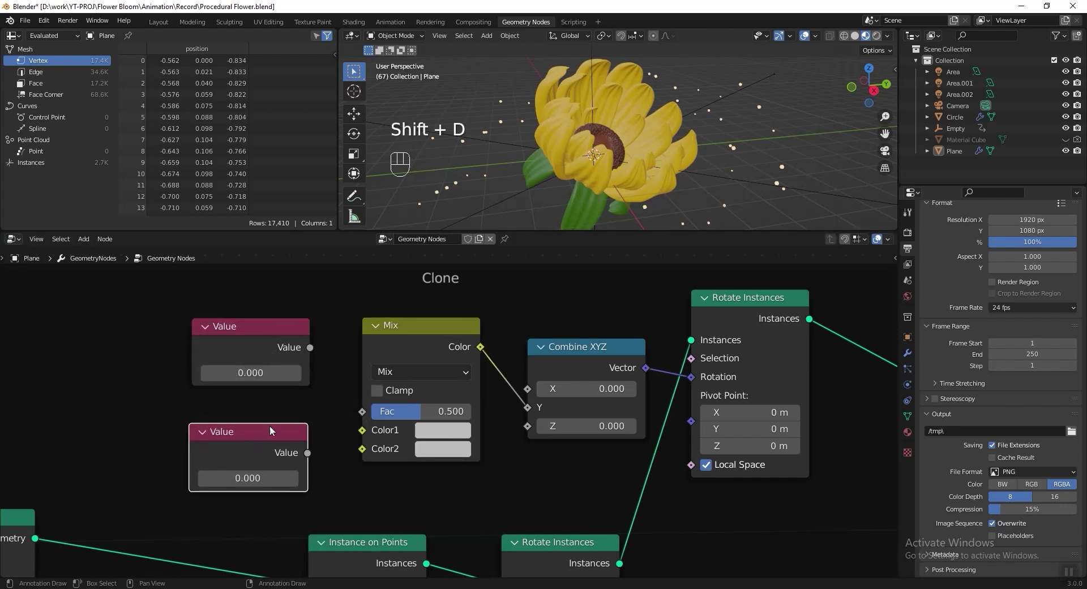
drag(310, 347, 363, 429)
drag(307, 452, 362, 448)
drag(419, 412, 225, 414)
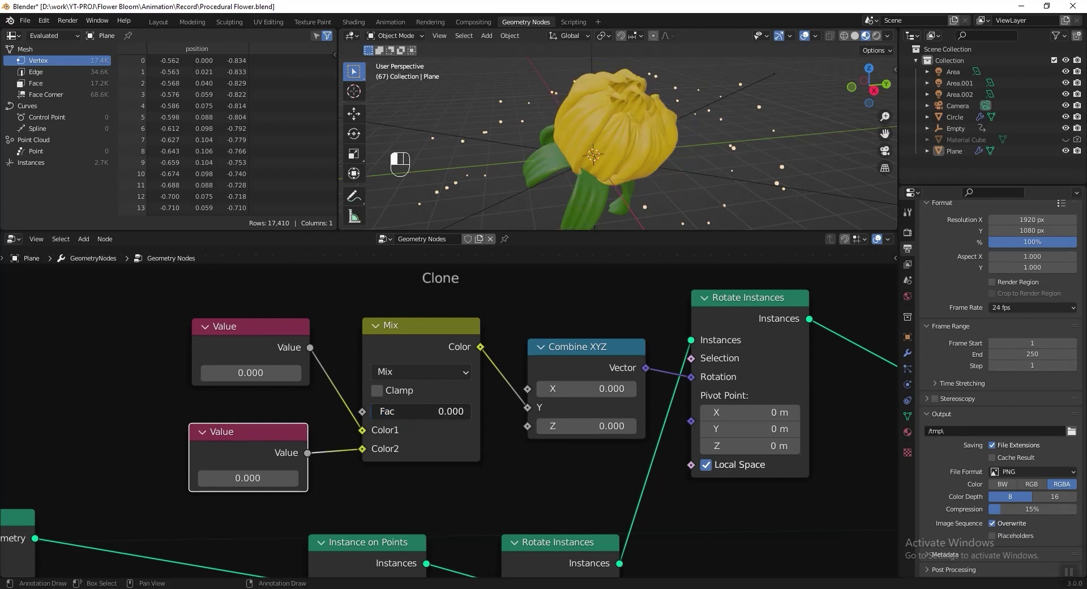
Set the Value node feeding Mix's Color1 to 0.7.
scroll(224, 412, up, 2)
click(261, 412)
text(.7)
key(Return)
Label the Value node feeding Color1 After and the one feeding Color2 Before.
drag(259, 333, 254, 338)
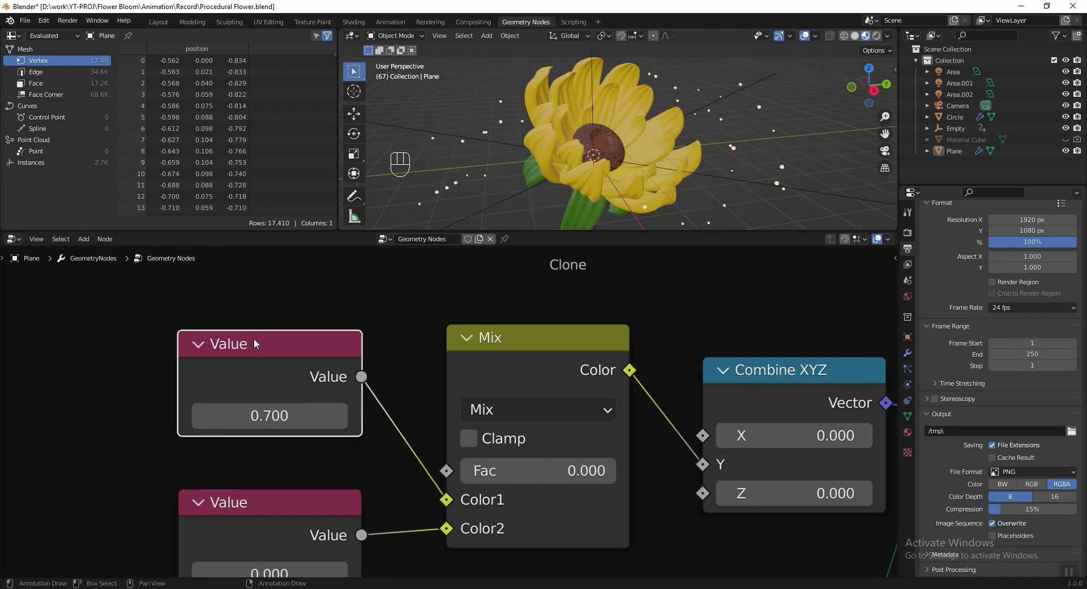
key(F2)
text(A)
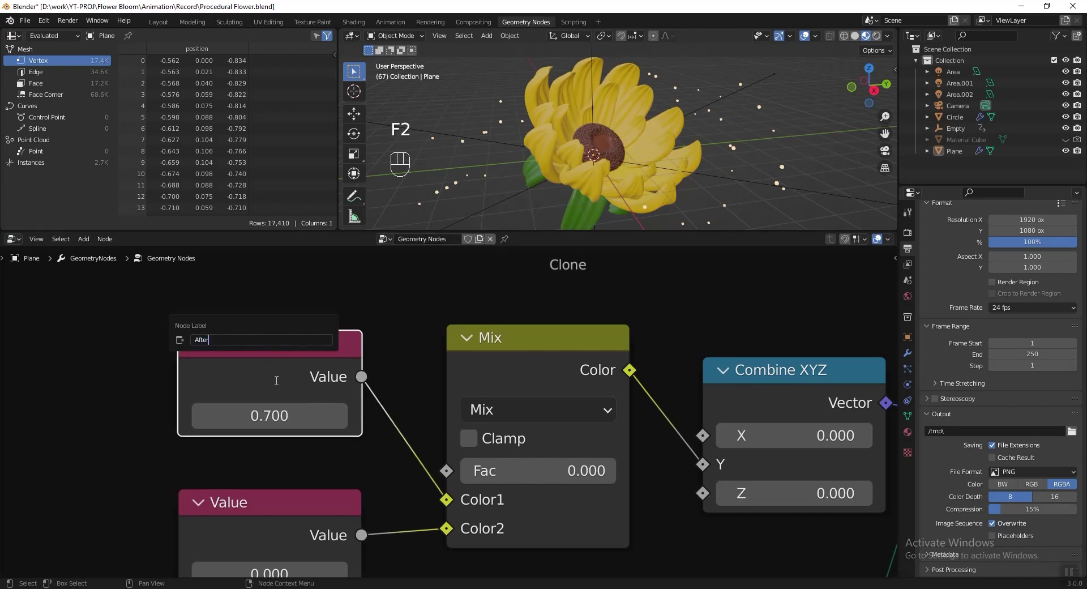
text(fter)
key(Return)
click(234, 499)
key(F2)
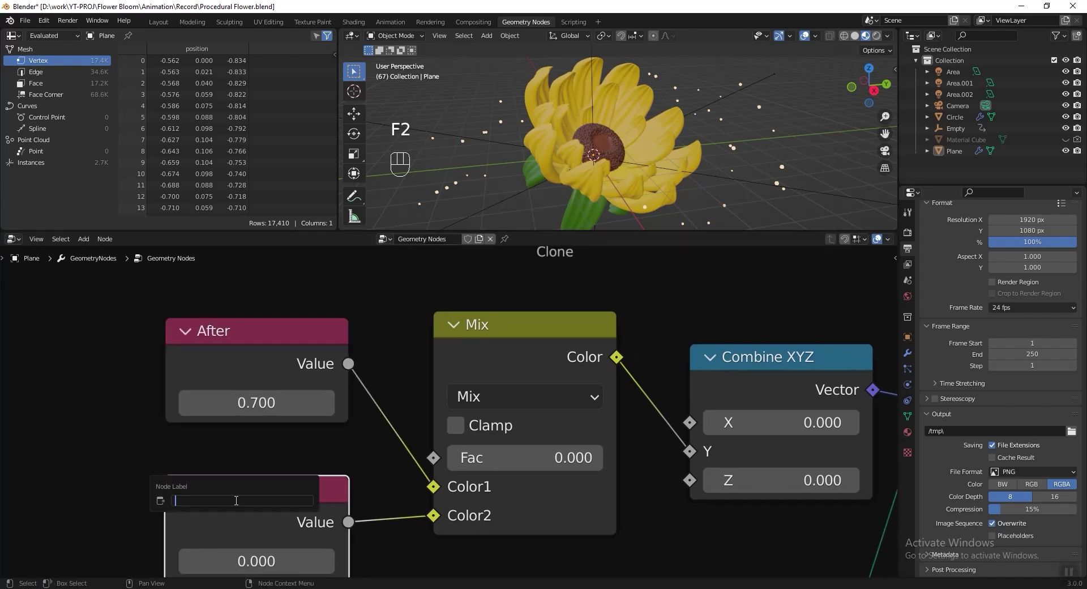
text(Before)
key(Return)
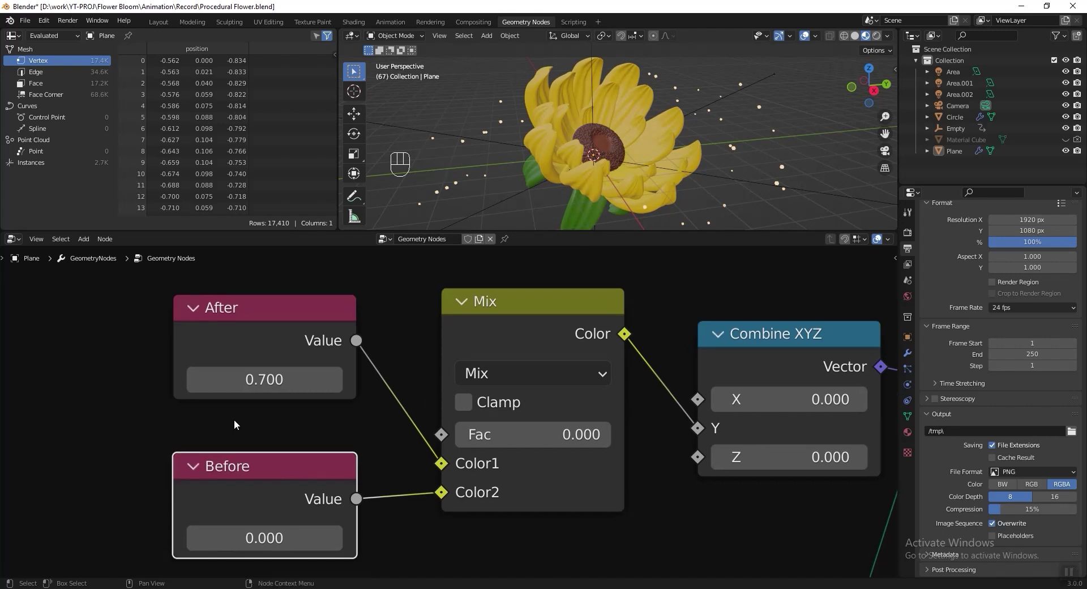
Set the Clone frame's Mix factor to 1.000 and the Before value to -0.4, and tidy the Value nodes' placement.
drag(481, 434, 614, 434)
click(245, 525)
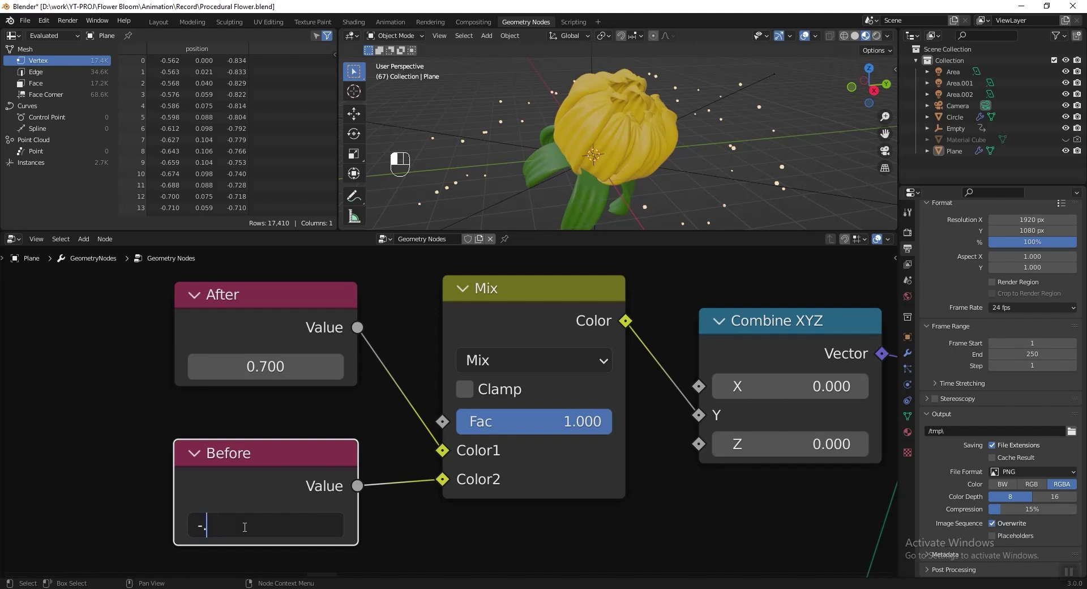
key(Return)
middle_drag(318, 453, 314, 458)
mouse_move(313, 459)
mouse_down()
mouse_move(298, 467)
mouse_move(312, 464)
mouse_up()
click(273, 311)
drag(273, 314, 285, 329)
mouse_move(625, 427)
mouse_down()
mouse_move(570, 427)
mouse_move(617, 427)
mouse_up()
scroll(617, 428, down, 2)
Add a Group Input node above the After node and connect its Blooming Animation output to Mix's factor.
key(shift+a)
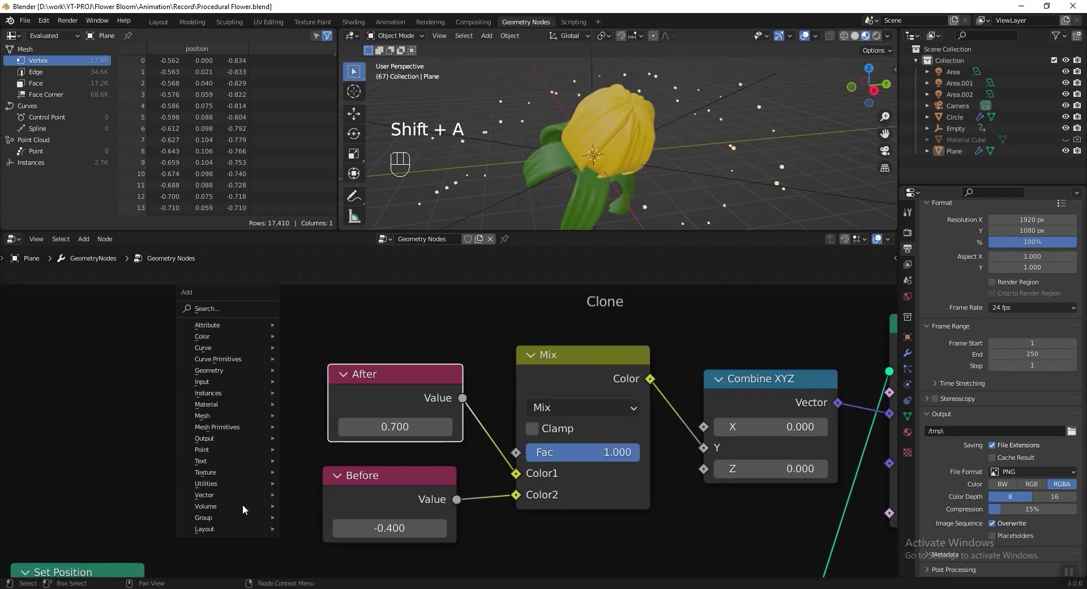
mouse_move(240, 518)
click(341, 487)
click(285, 238)
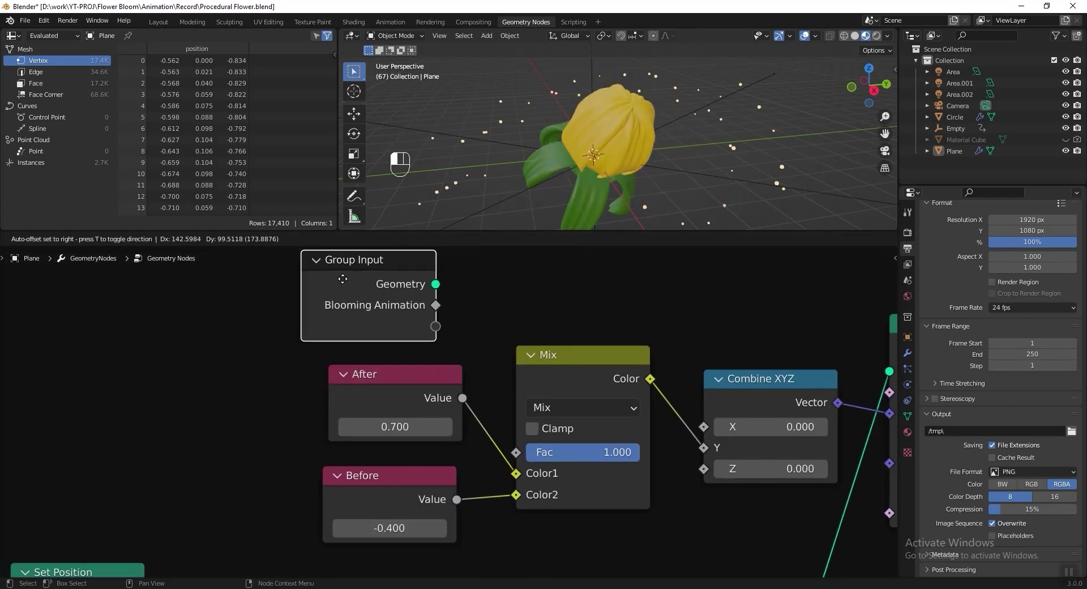
middle_drag(518, 448, 459, 468)
drag(456, 471, 383, 324)
Set the End Z of the Curve Line in the Receptacle frame to 1.2 m.
scroll(611, 142, up, 3)
middle_drag(617, 147, 672, 94)
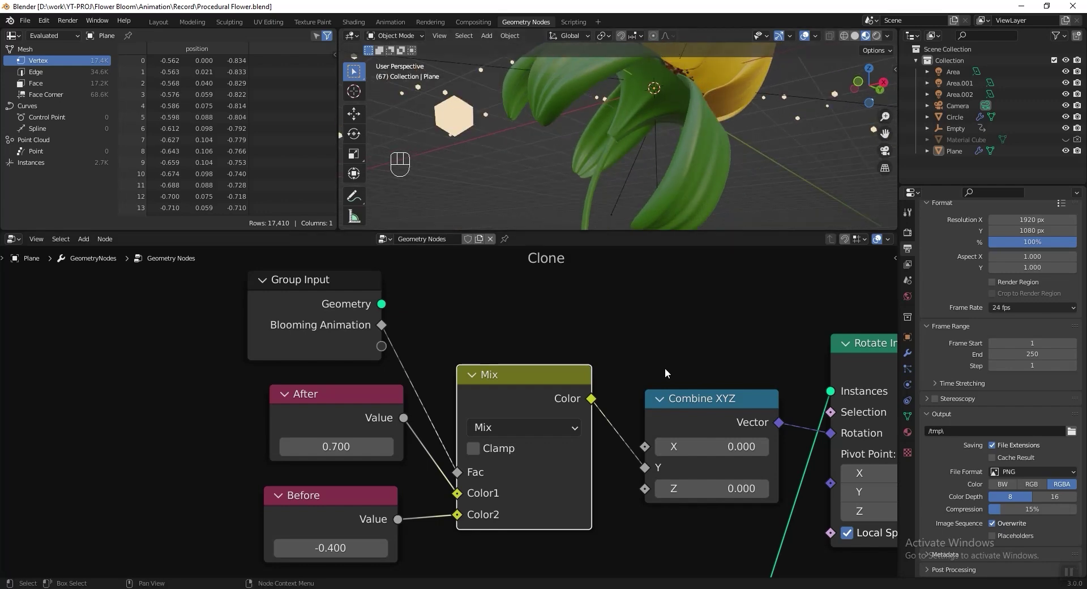
scroll(665, 368, down, 10)
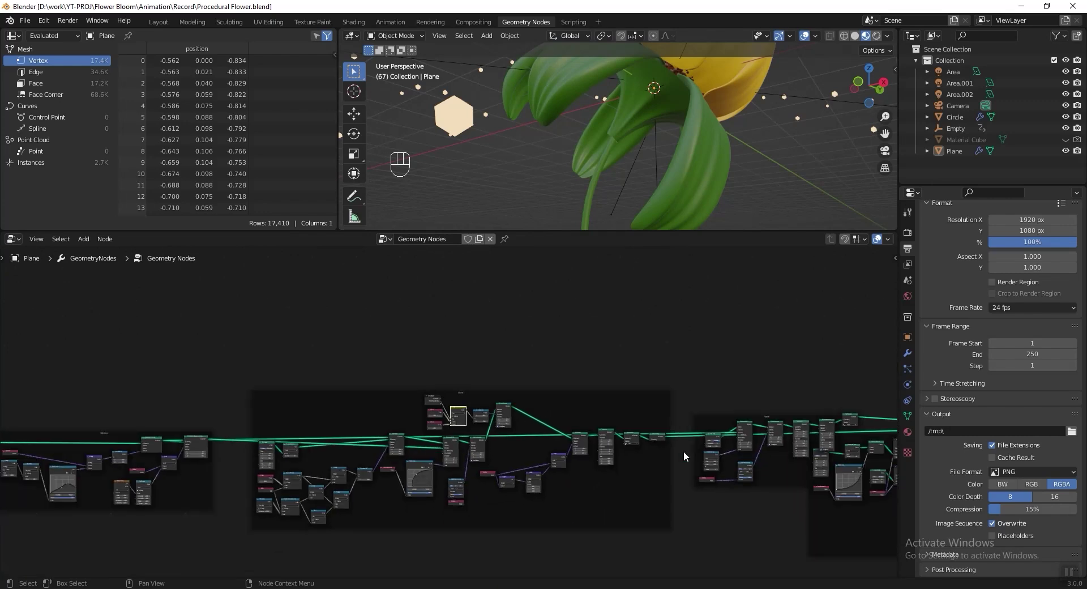
scroll(684, 451, up, 5)
scroll(481, 388, up, 5)
middle_drag(482, 388, 542, 548)
scroll(460, 432, up, 7)
scroll(468, 418, down, 5)
middle_drag(655, 476, 224, 335)
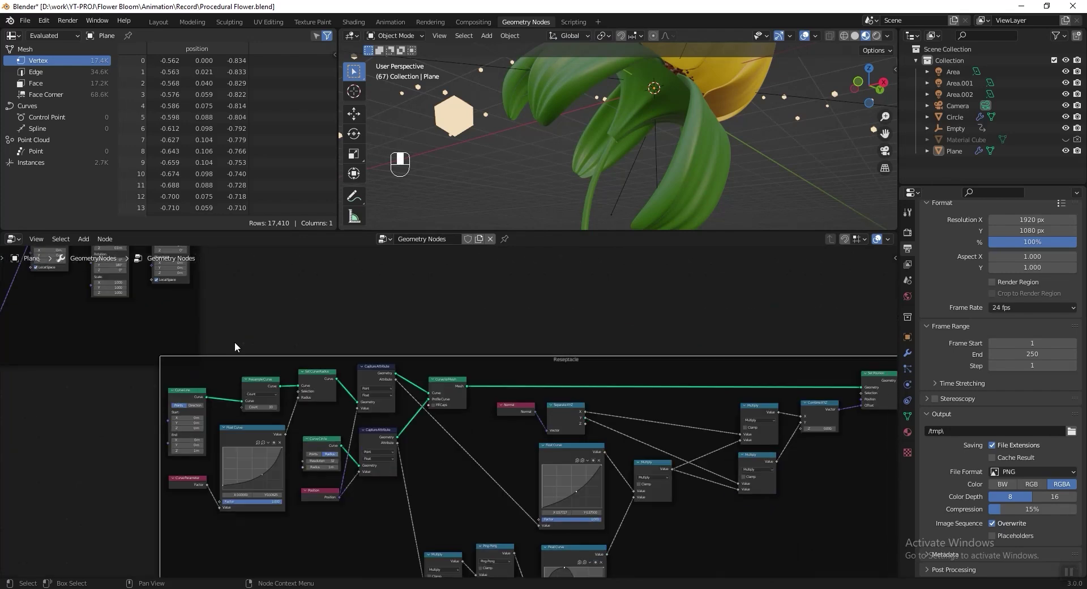
scroll(459, 372, up, 2)
middle_drag(559, 347, 583, 289)
scroll(589, 290, up, 1)
drag(652, 295, 645, 317)
scroll(600, 308, up, 4)
scroll(589, 331, down, 7)
middle_drag(285, 416, 556, 368)
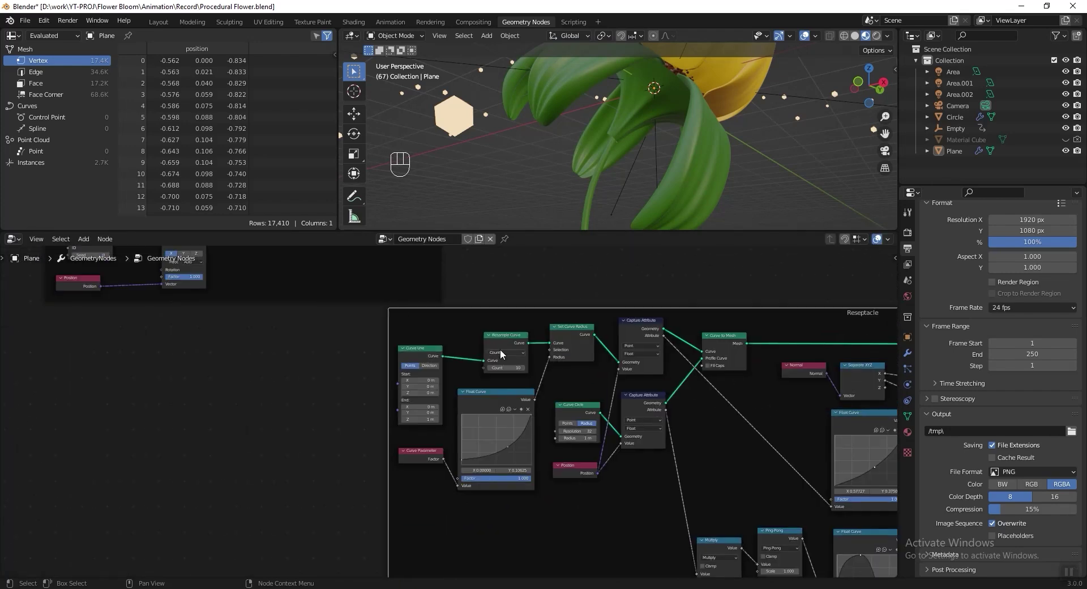
scroll(447, 399, up, 14)
middle_drag(453, 385, 480, 433)
click(392, 522)
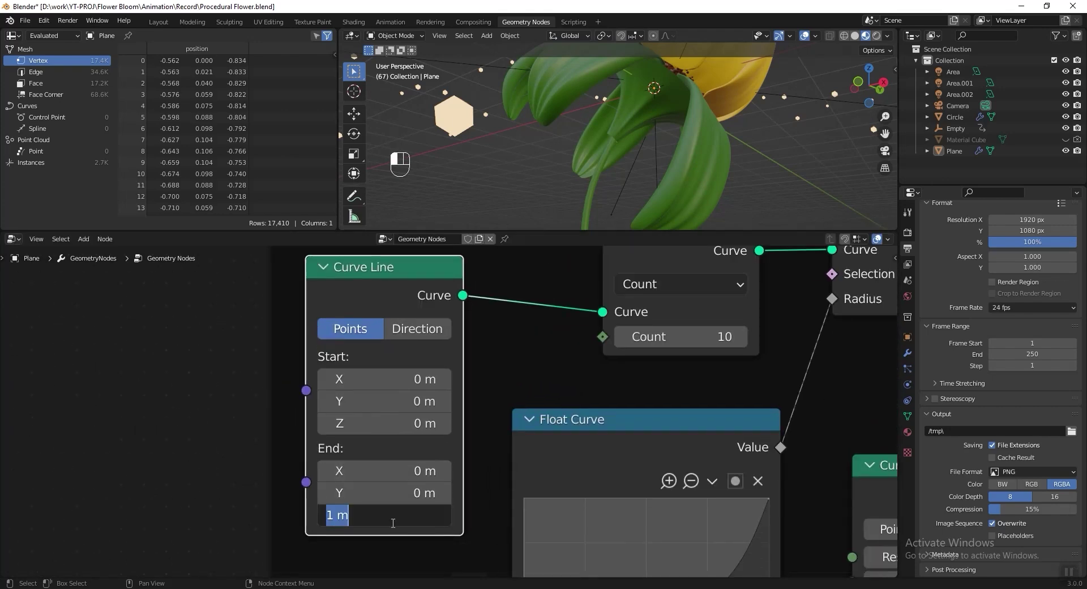
text(1.2)
key(Return)
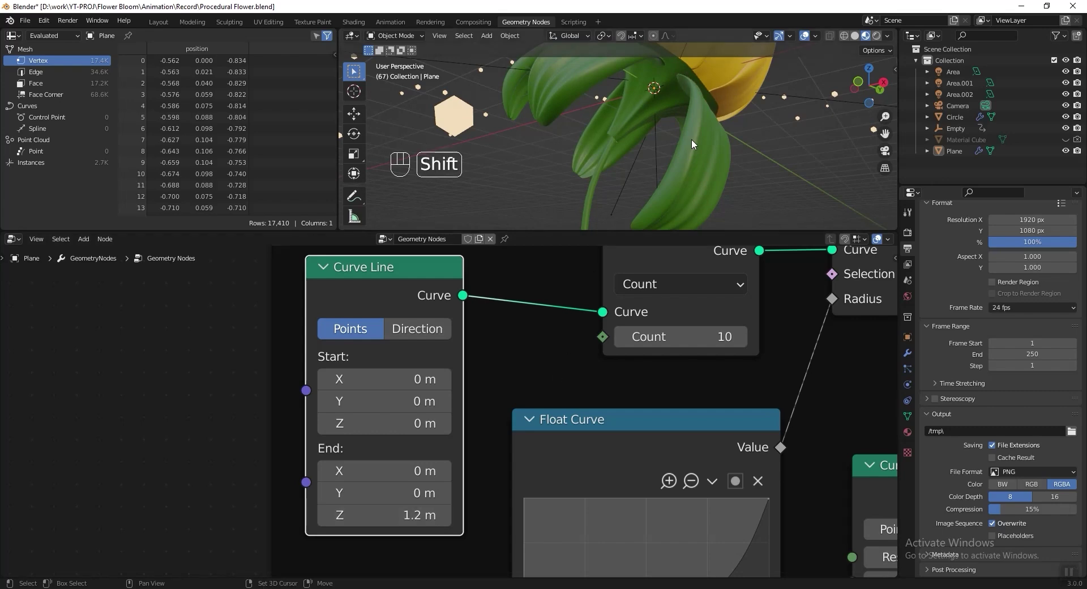
Set the radius of the Receptacle frame's Curve Circle to 0.8 m.
scroll(642, 336, down, 4)
middle_drag(811, 462, 626, 371)
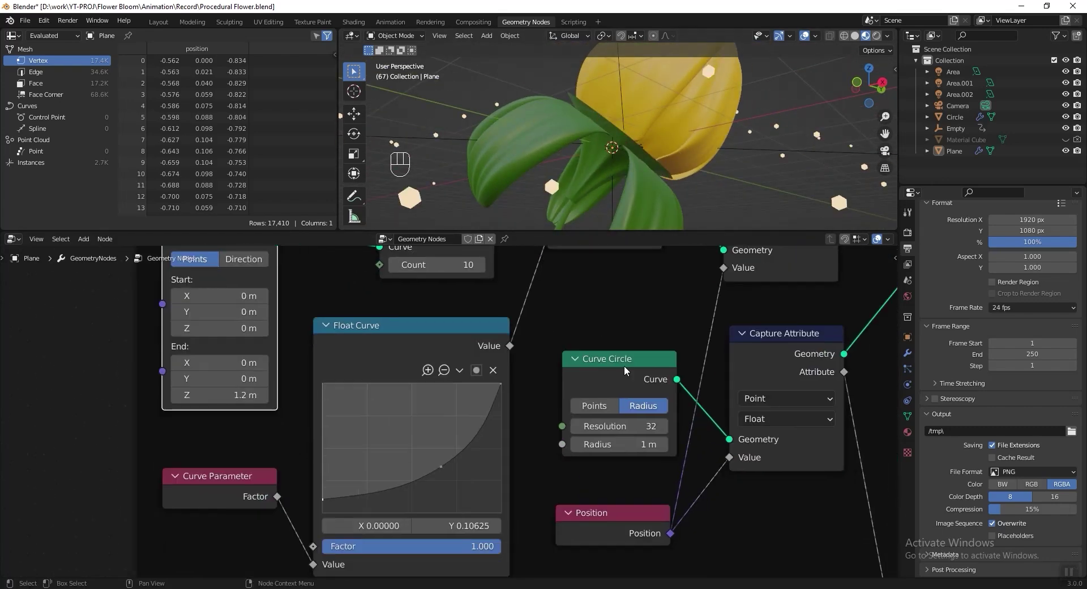
scroll(626, 371, up, 4)
click(654, 343)
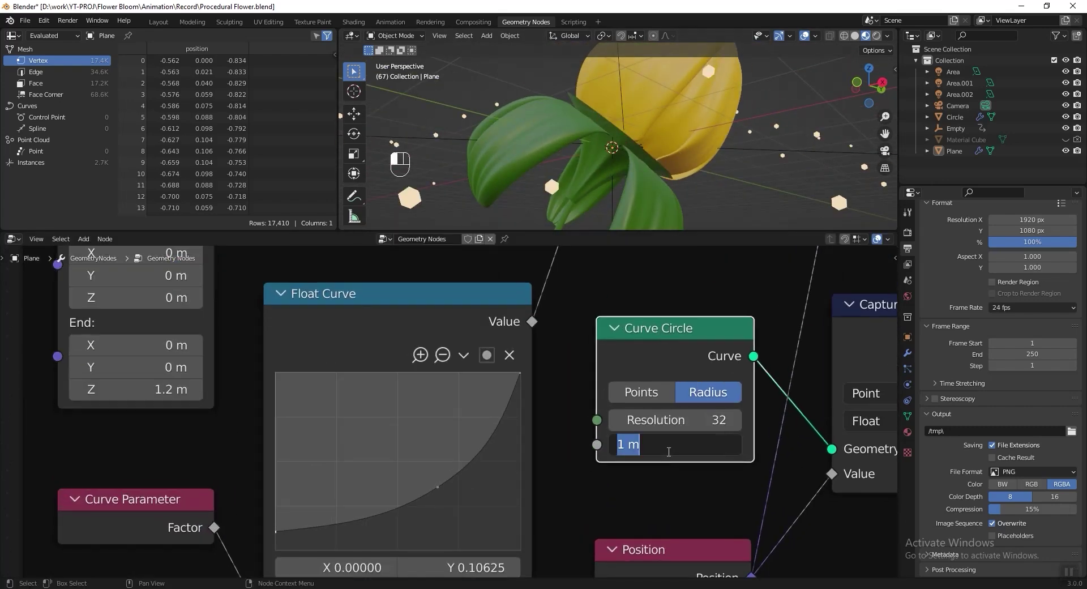
key(Return)
scroll(522, 339, down, 6)
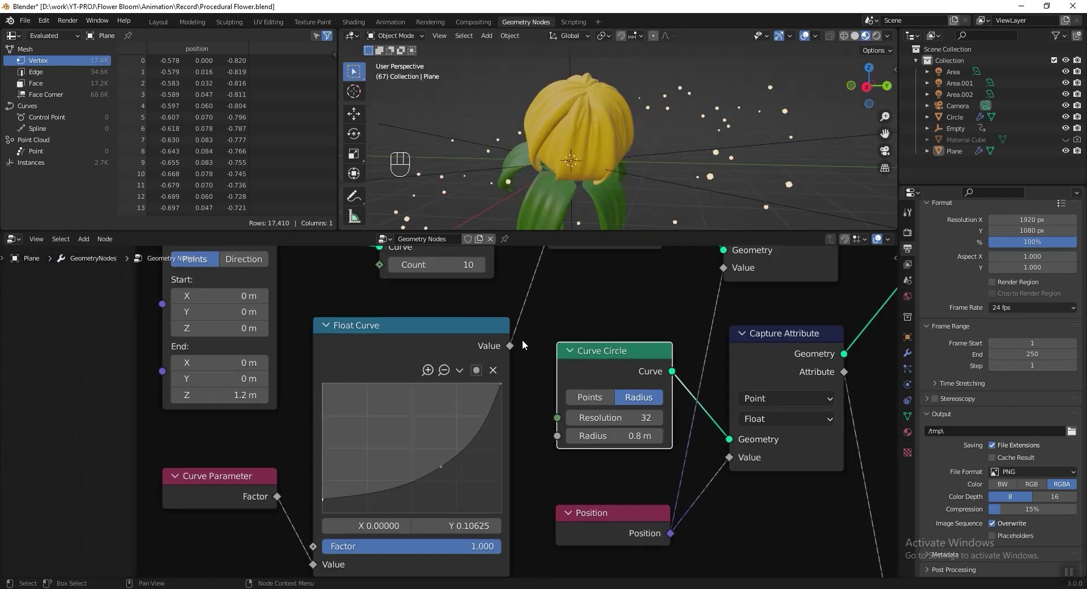
Add a MixRGB node in the Pollen frame beside the UV Sphere node.
middle_drag(661, 294, 278, 399)
scroll(371, 370, down, 5)
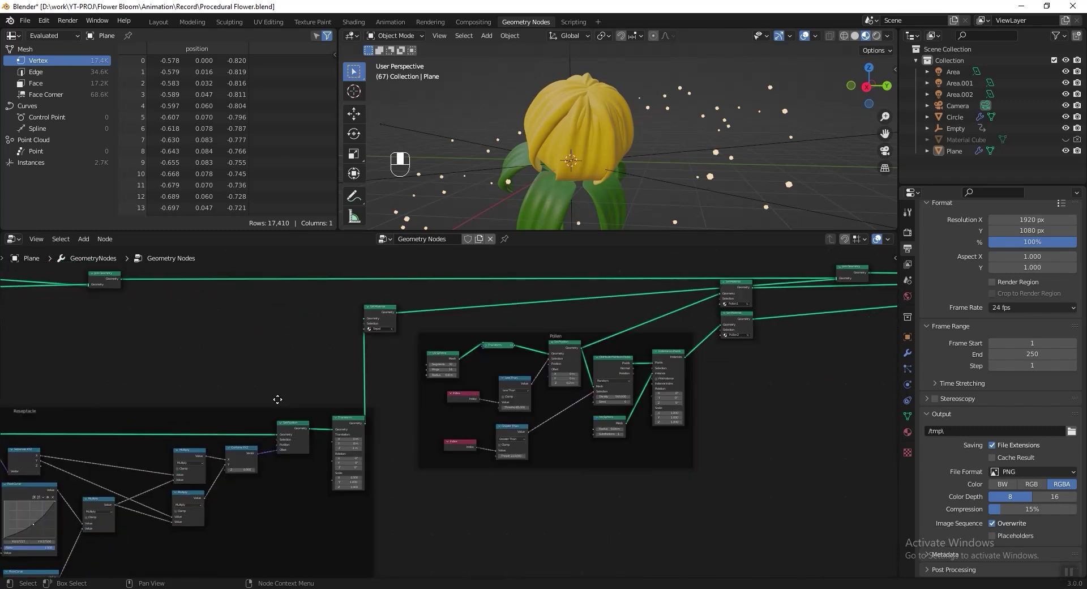
scroll(646, 387, up, 2)
middle_drag(647, 386, 530, 414)
scroll(664, 340, up, 2)
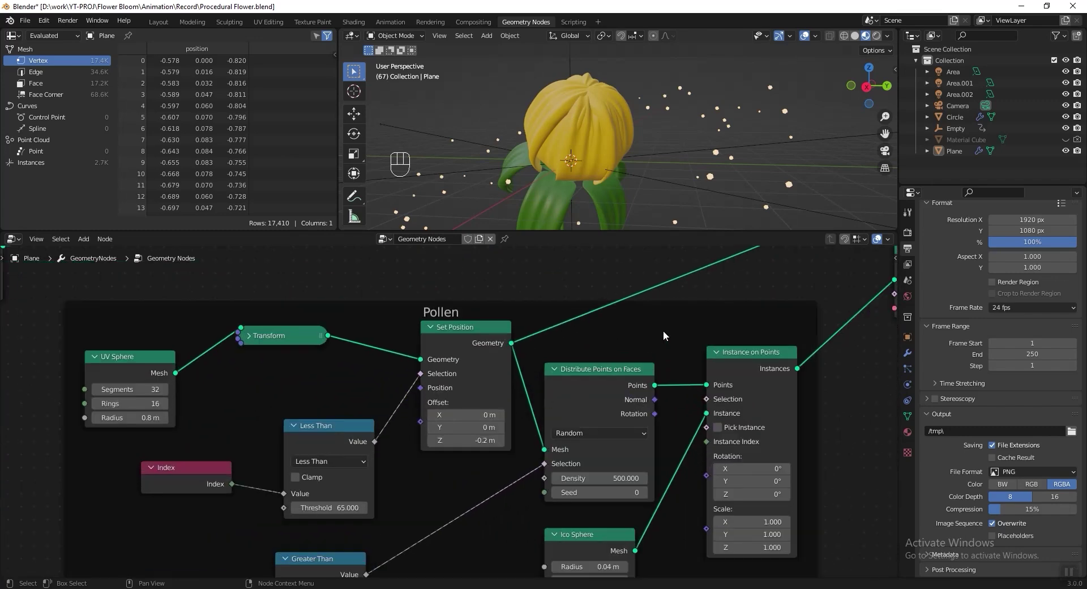
middle_drag(283, 372, 490, 358)
scroll(451, 347, up, 6)
middle_drag(276, 313, 386, 383)
drag(386, 383, 396, 367)
scroll(399, 357, down, 3)
middle_drag(402, 348, 480, 338)
key(shift+a)
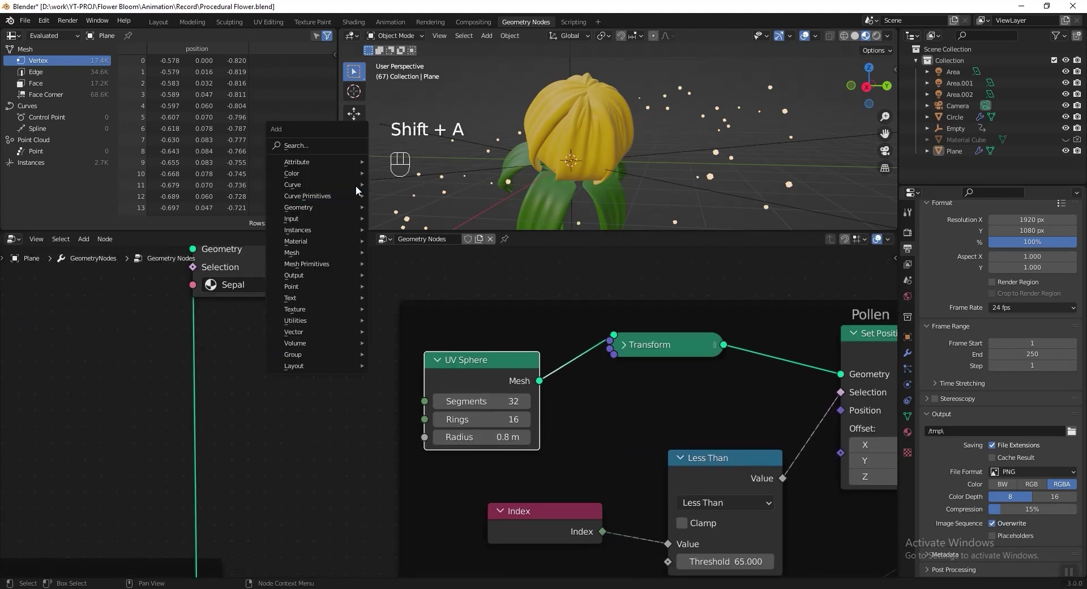
mouse_move(352, 178)
click(423, 196)
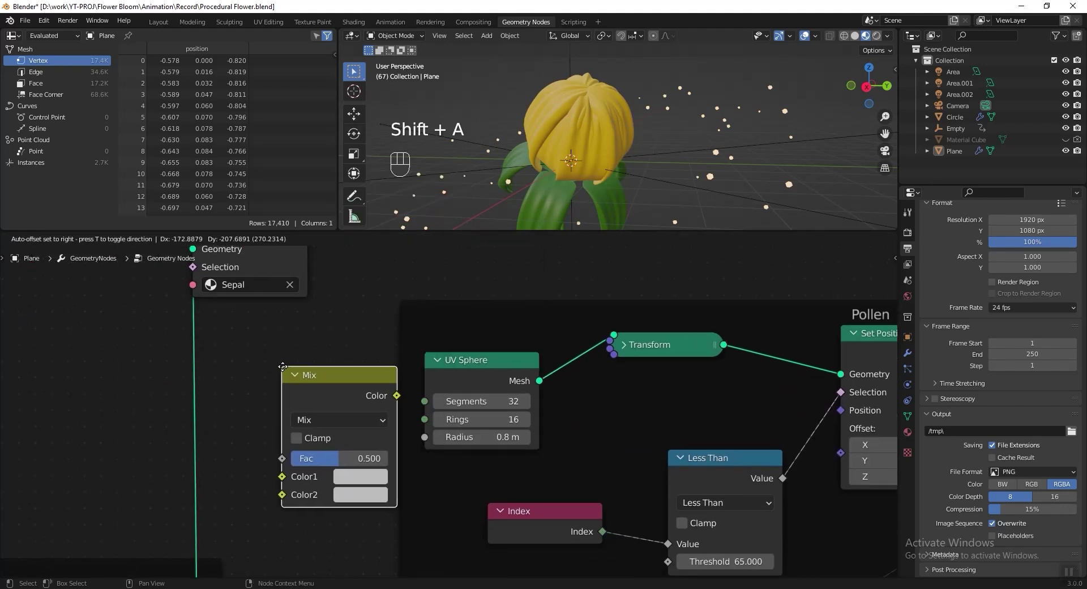
click(432, 366)
drag(429, 367, 285, 372)
middle_drag(285, 372, 376, 344)
scroll(375, 344, up, 1)
Add a Value node beside the Pollen frame's Mix node and place a duplicate of it below.
click(202, 354)
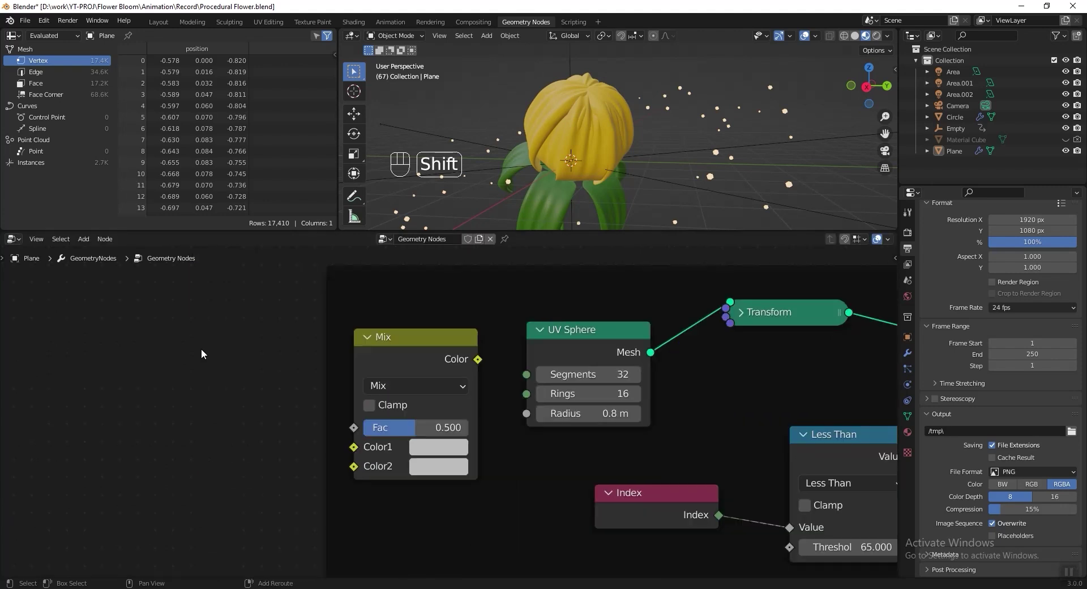
key(shift+a)
mouse_move(205, 395)
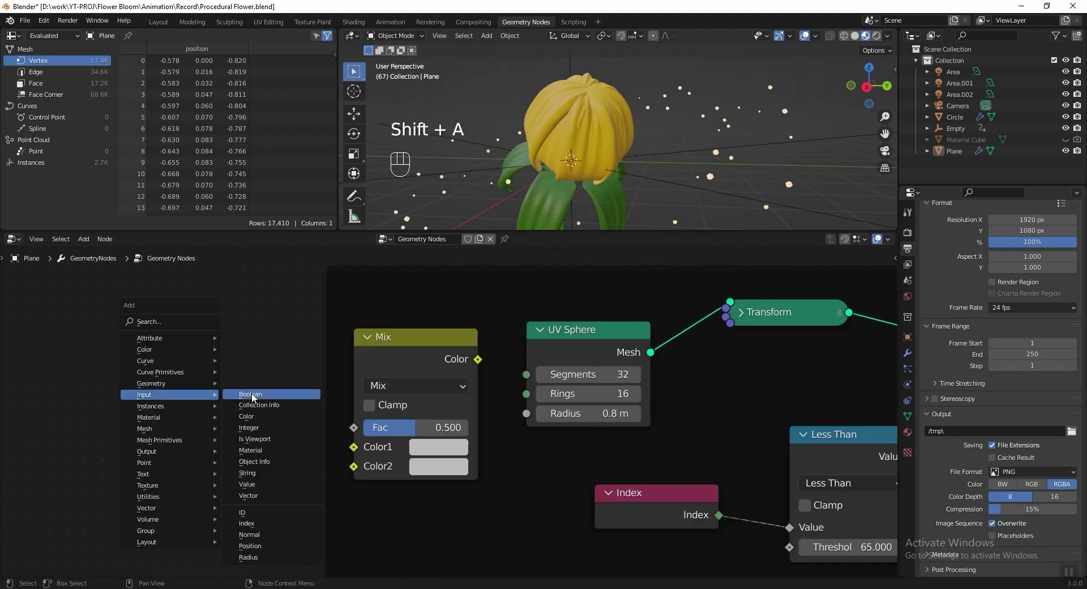
click(247, 484)
click(381, 517)
drag(381, 516, 178, 373)
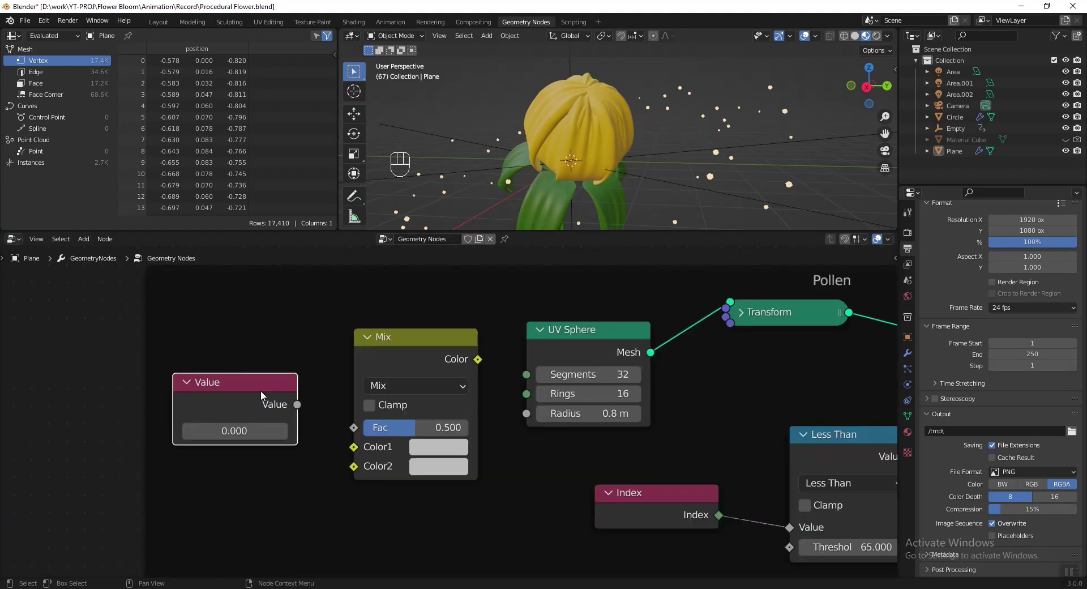
key(shift+d)
click(266, 478)
Connect the upper Value node to Mix's Color1, the lower to Color2, and Mix's Color output to the UV Sphere's Radius.
drag(301, 492, 354, 466)
drag(297, 404, 354, 446)
drag(477, 359, 525, 414)
drag(233, 395, 249, 386)
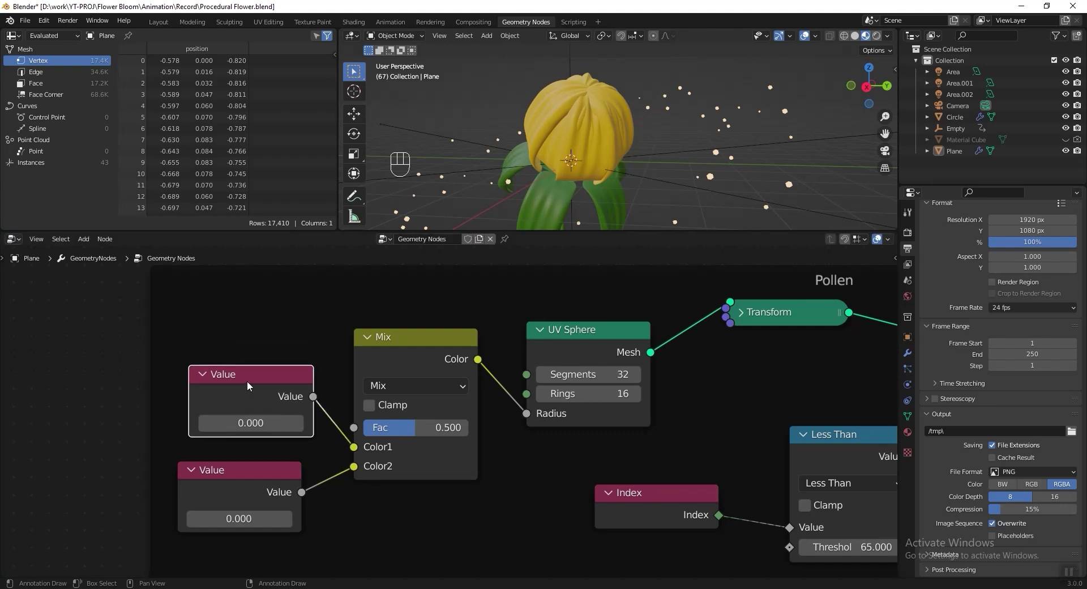
Label the Pollen frame's upper Value node After and the lower one Before, and save the file.
key(F2)
key(Return)
click(225, 476)
key(F2)
text(Be)
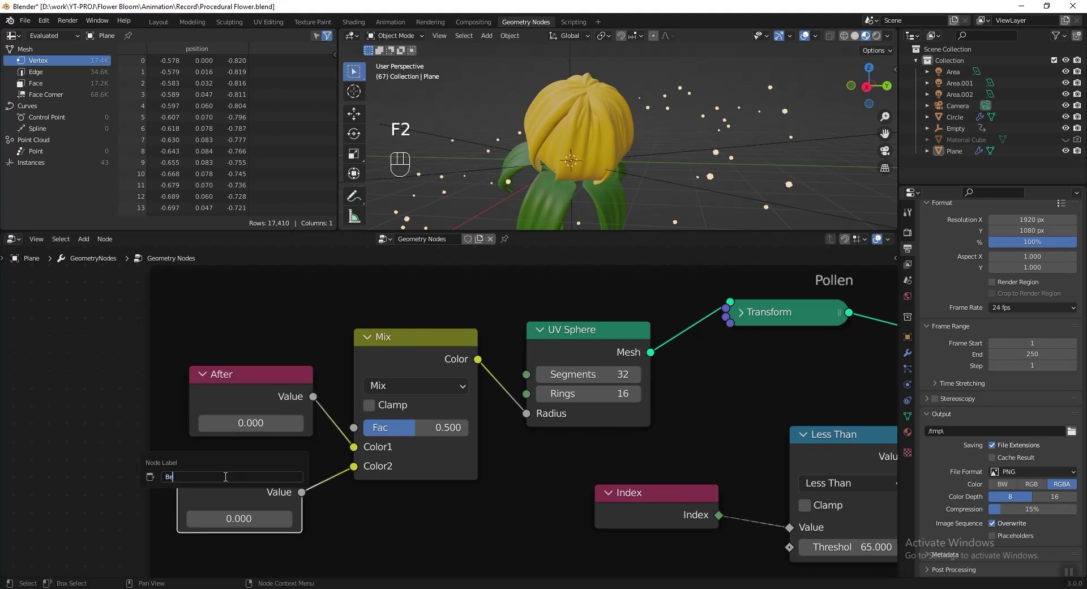
text(fore)
key(Return)
key(ctrl+s)
Set the Pollen Mix factor to 1.000, the Before value to 0.4 and the After value to 0.8, and save the file.
drag(420, 428, 473, 428)
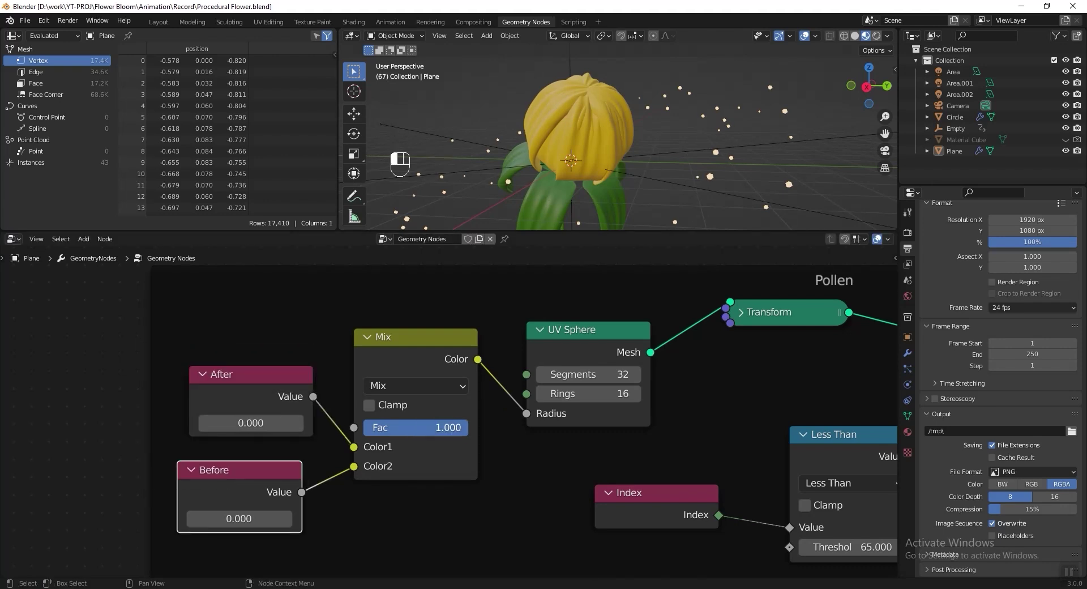
click(235, 496)
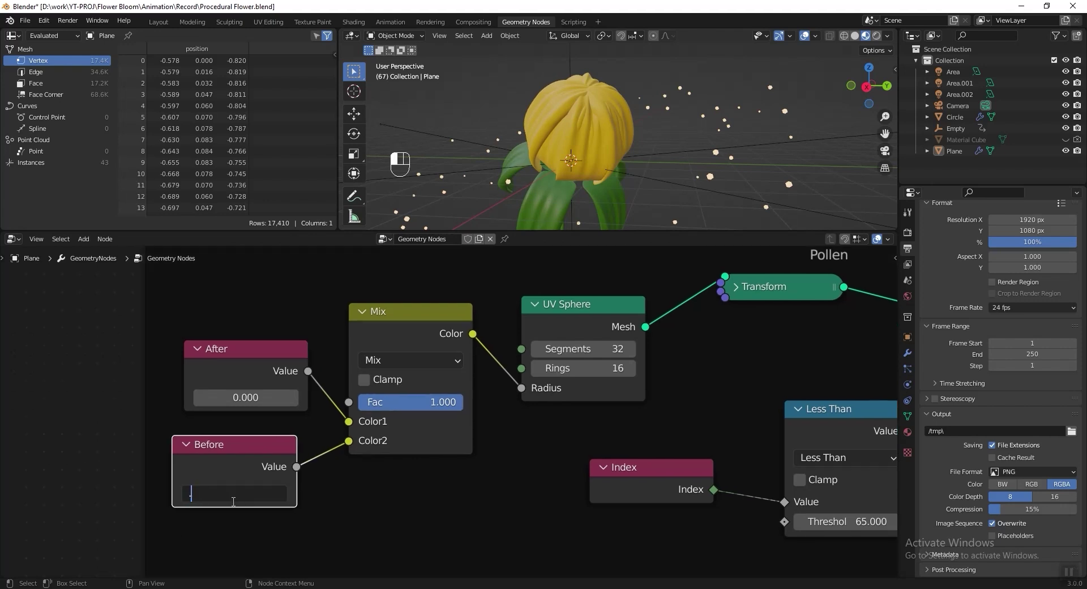
key(Return)
click(246, 398)
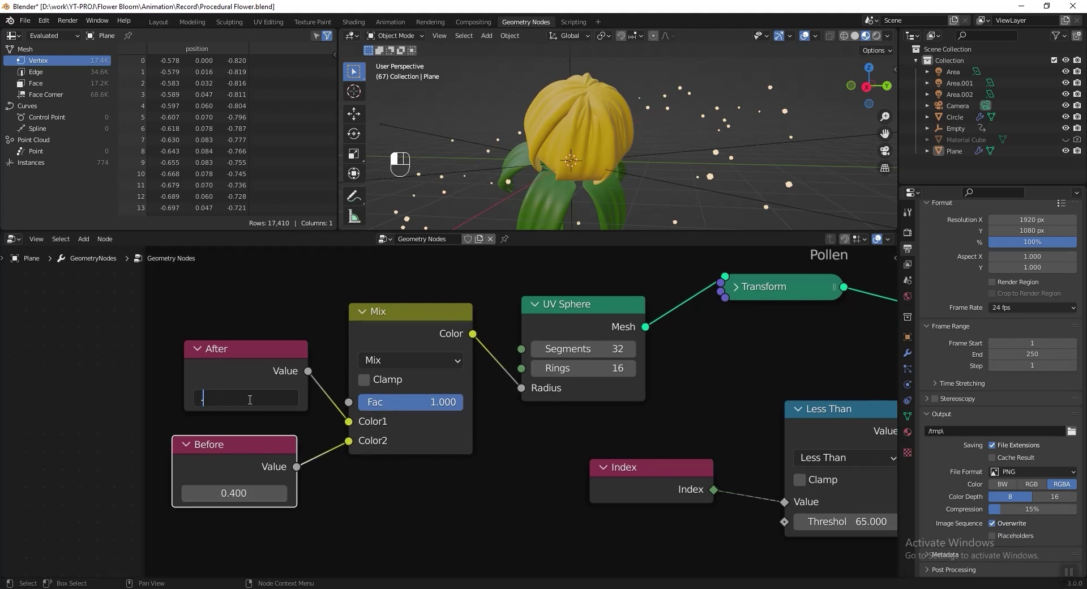
key(Return)
key(ctrl+s)
Add a Group Input node above the Pollen After node, connect Blooming Animation to Mix's Fac, and save the file.
shift+scroll(246, 374, up, 5)
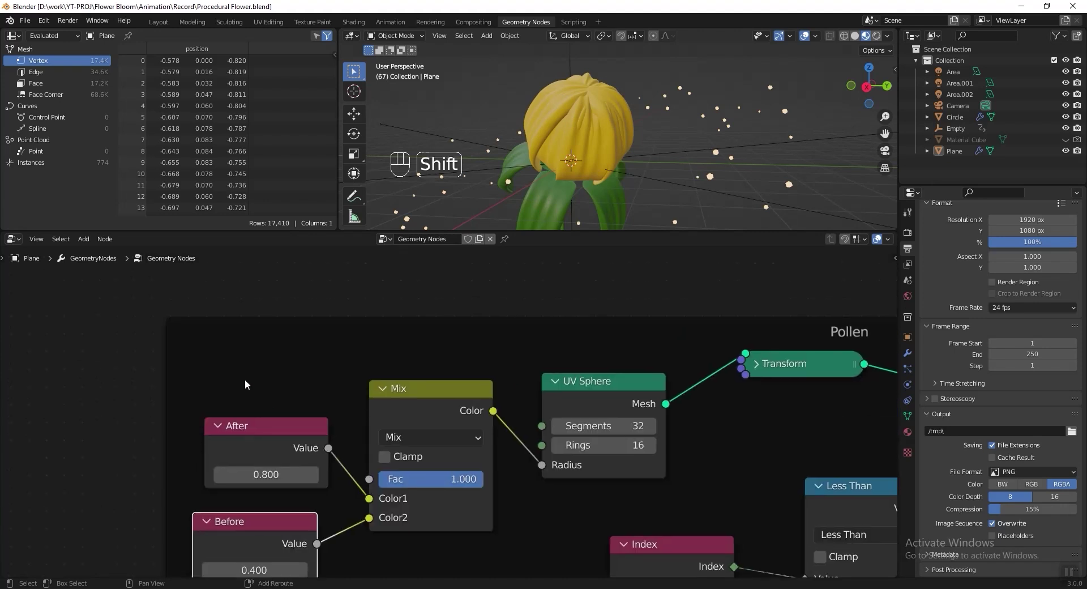
key(shift+a)
mouse_move(245, 362)
mouse_move(249, 492)
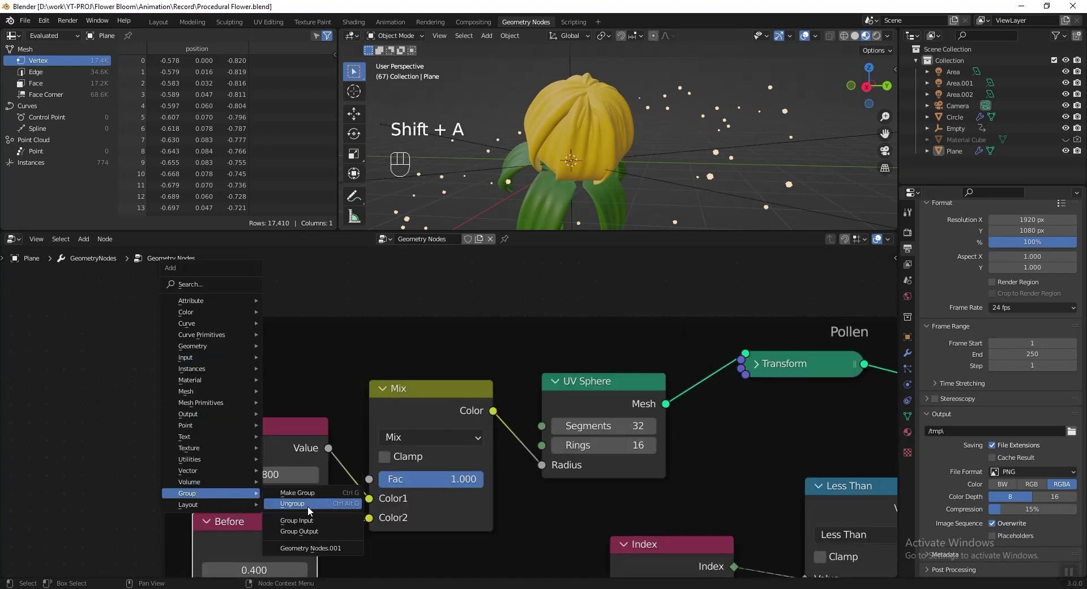
click(296, 519)
click(210, 320)
drag(368, 478, 356, 454)
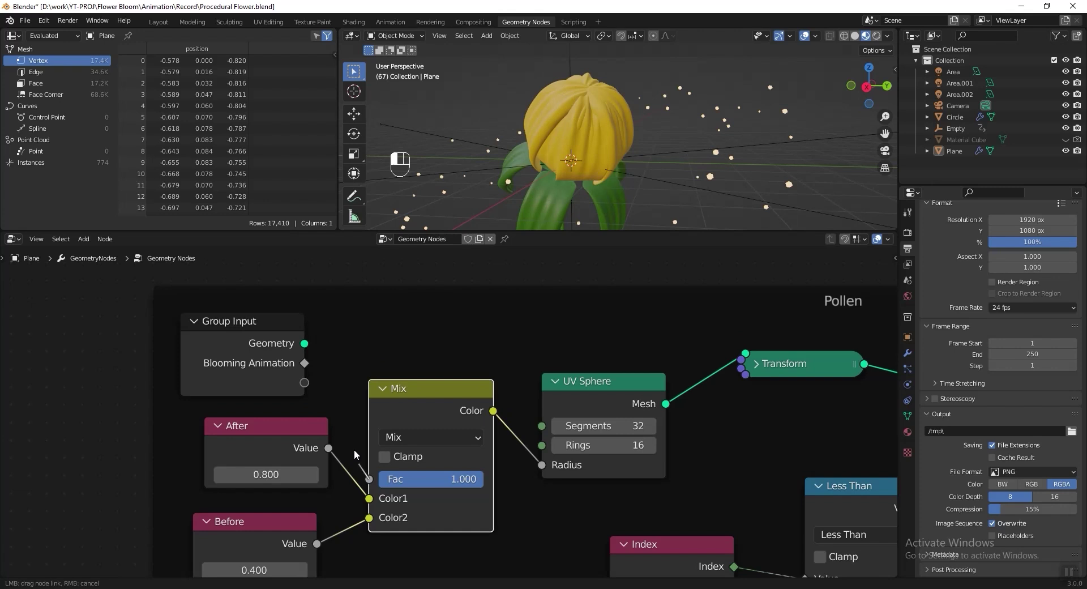
drag(310, 366, 305, 363)
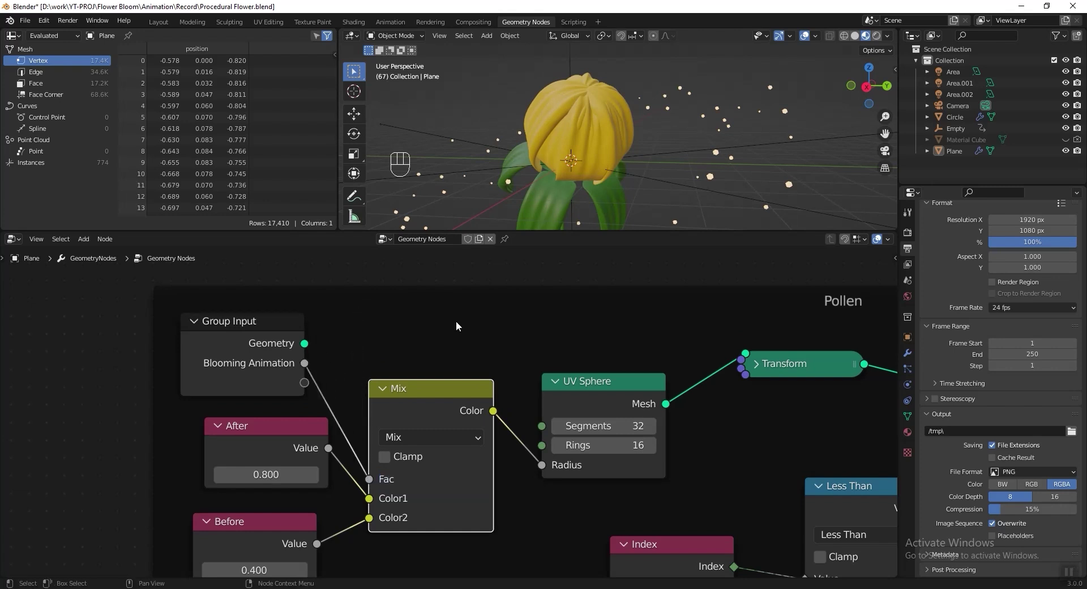
key(ctrl+s)
Insert a MixRGB node between the Float Curve and the Multiply node in the Wrinkles frame.
scroll(552, 129, up, 3)
middle_drag(552, 128, 540, 125)
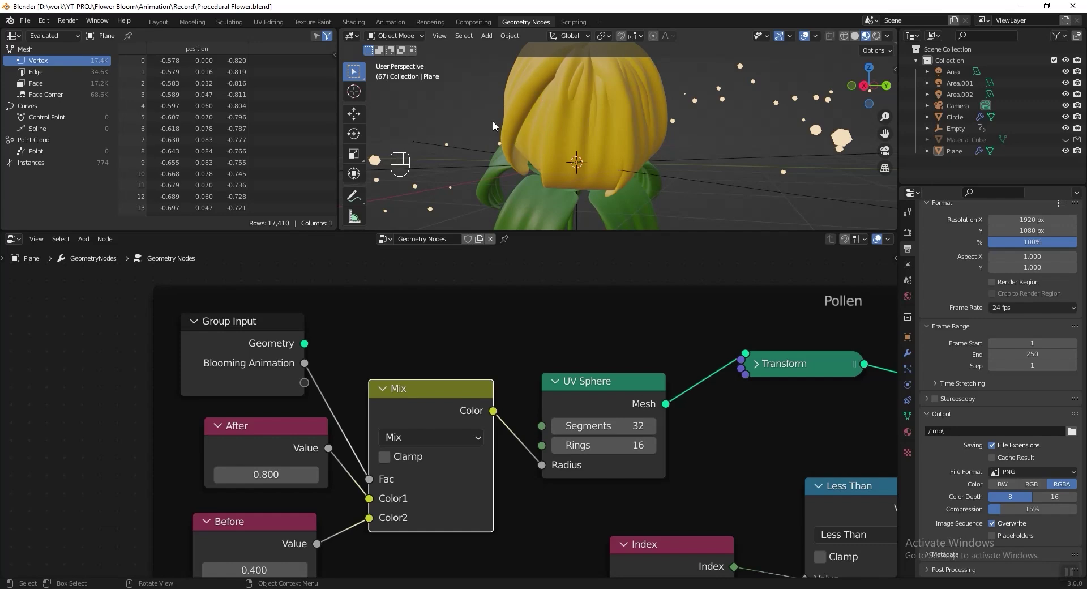
scroll(632, 359, down, 10)
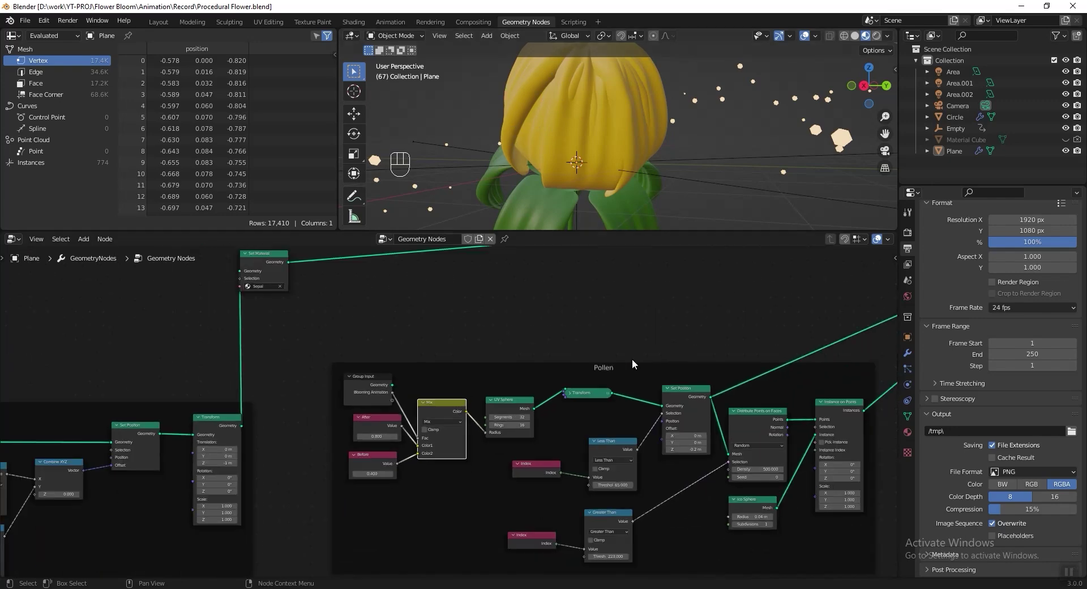
middle_drag(304, 358, 590, 356)
middle_drag(334, 339, 623, 380)
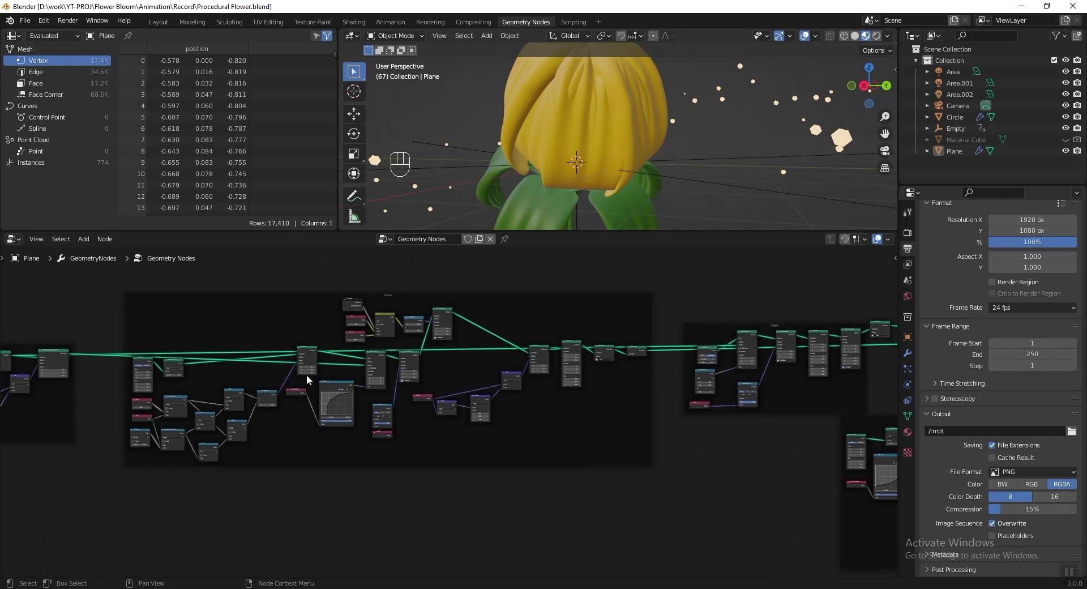
middle_drag(308, 378, 715, 402)
middle_drag(372, 413, 601, 410)
scroll(475, 396, up, 12)
middle_drag(381, 391, 374, 360)
middle_drag(694, 352, 250, 333)
middle_drag(540, 345, 253, 372)
scroll(362, 322, up, 5)
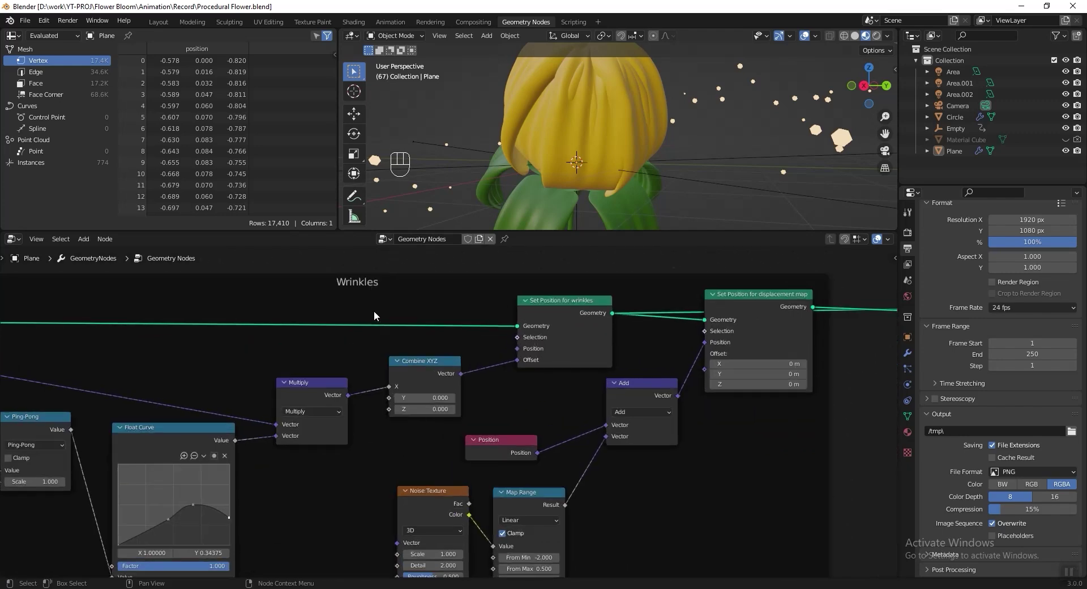
middle_drag(380, 308, 480, 357)
drag(473, 344, 482, 336)
middle_drag(350, 521, 417, 380)
scroll(424, 385, up, 1)
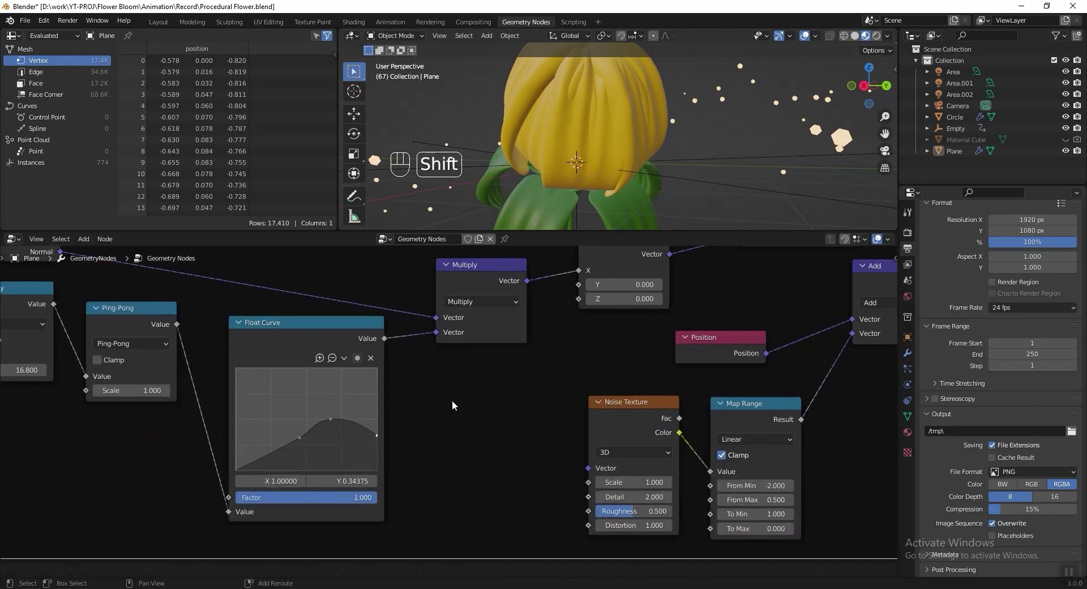
key(shift+a)
mouse_move(428, 222)
click(501, 241)
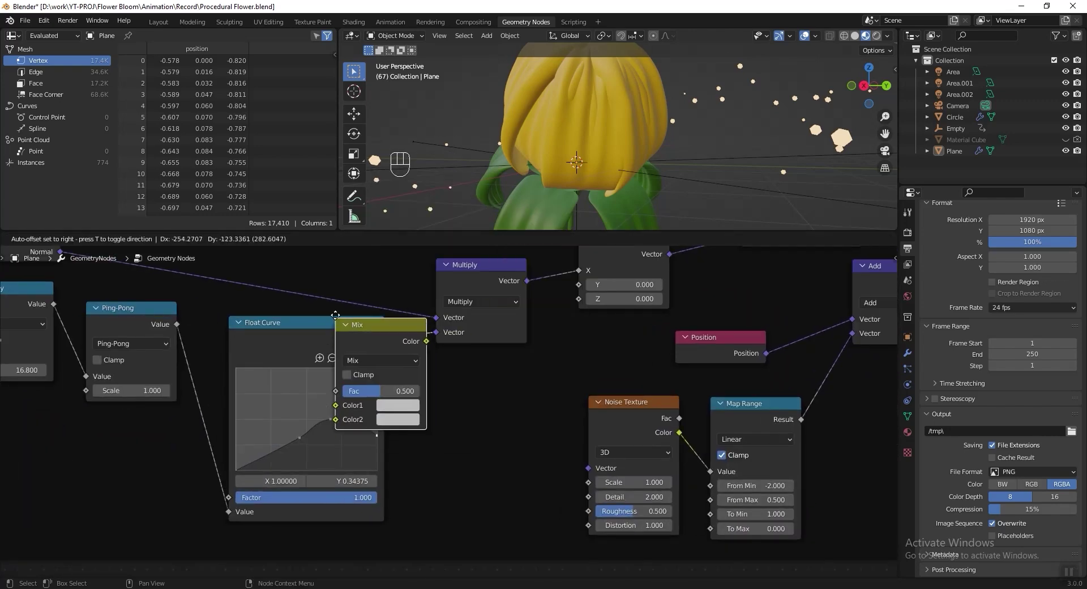
click(394, 323)
middle_drag(462, 346, 494, 301)
Duplicate the Wrinkles Float Curve with its input link, place it below the original, and connect its Value to Mix's Color2.
click(359, 302)
key(ctrl+shift+d)
click(351, 529)
middle_drag(382, 523, 388, 481)
drag(414, 475, 474, 402)
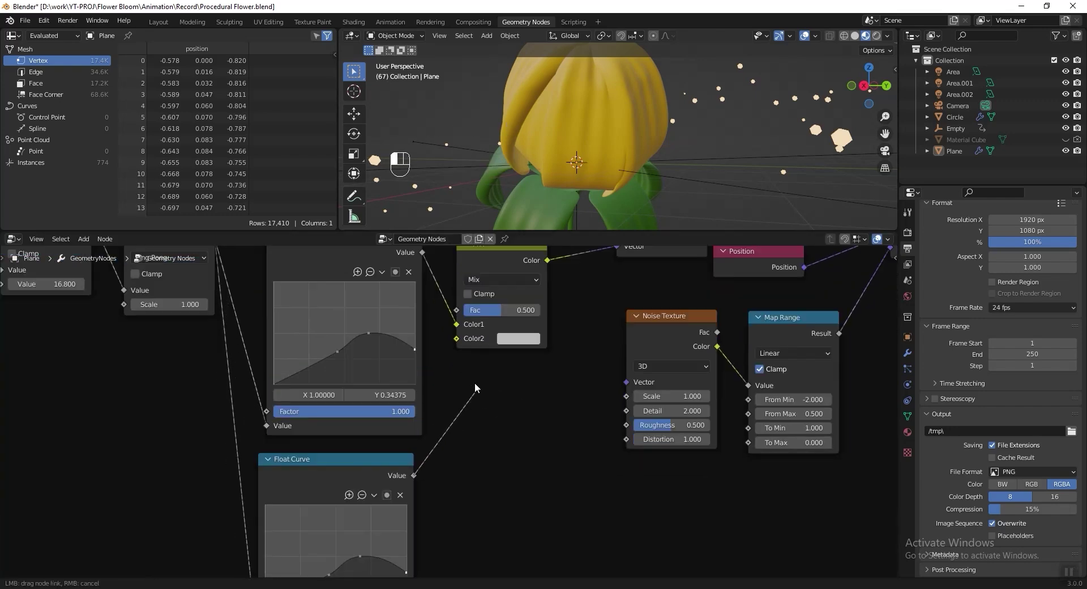
drag(459, 348, 458, 342)
Flatten the duplicated Float Curve, with a point at X 0.42727, Y 0.18750 and its end point at the bottom, and save the file.
middle_drag(461, 351, 563, 429)
middle_drag(549, 469, 560, 321)
scroll(582, 305, up, 5)
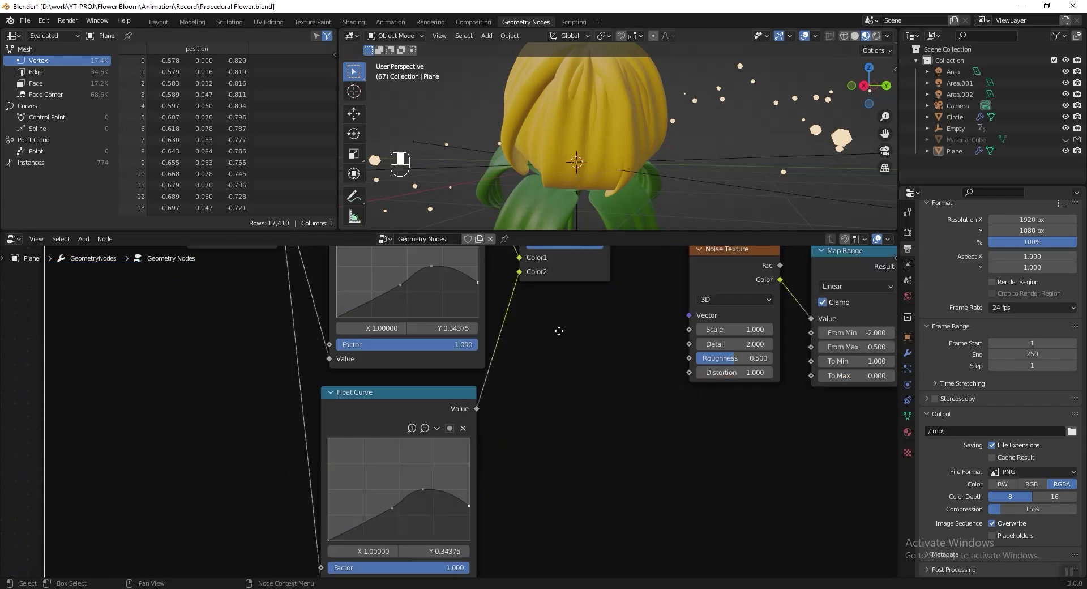
middle_drag(532, 430, 574, 316)
scroll(427, 413, up, 2)
drag(393, 428, 395, 442)
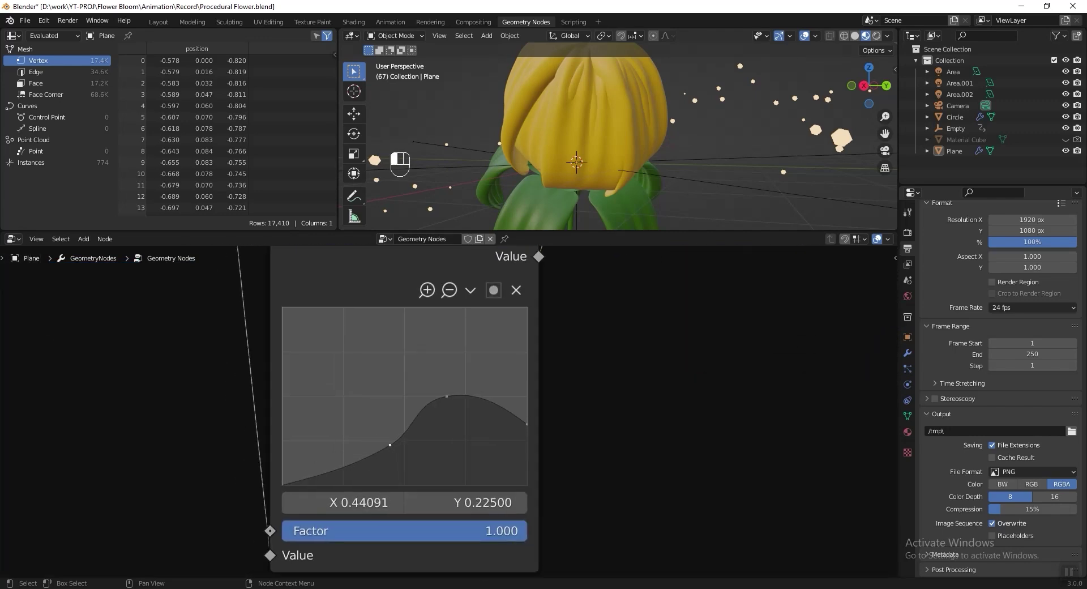
drag(447, 396, 452, 444)
drag(526, 424, 531, 490)
drag(385, 454, 387, 451)
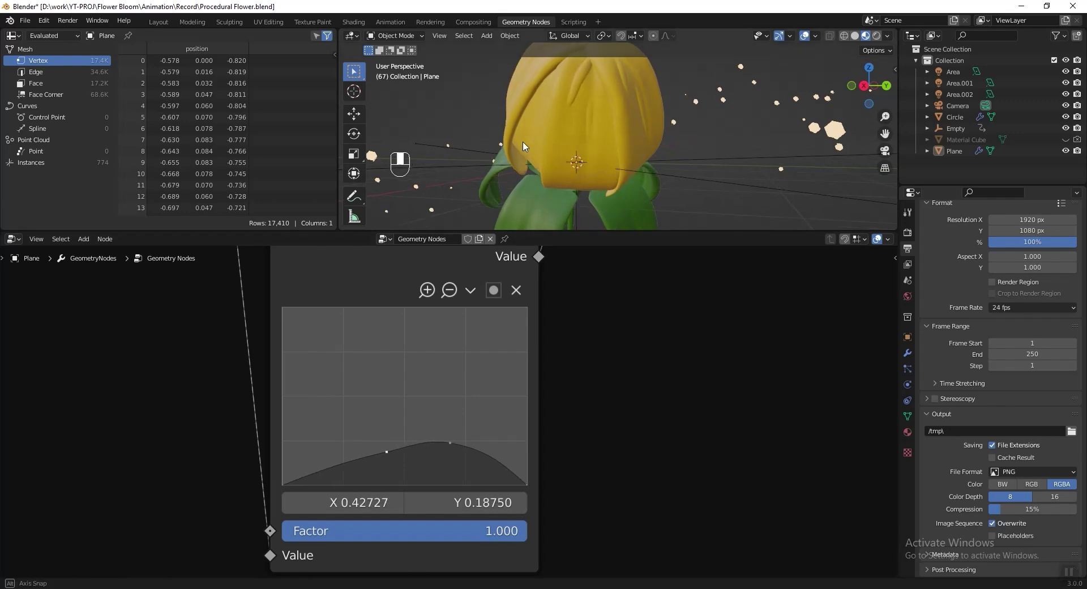
key(ctrl+s)
Set the Wrinkles Mix node's Fac to 0.000.
scroll(660, 416, down, 2)
middle_drag(609, 353, 625, 484)
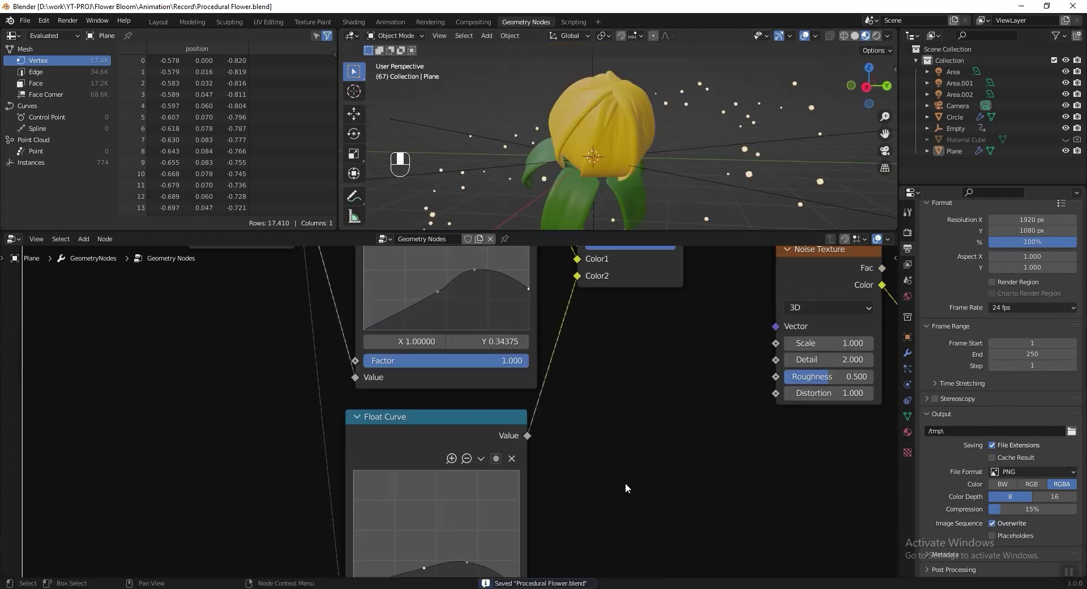
middle_drag(634, 316, 641, 444)
scroll(641, 443, up, 5)
middle_drag(673, 360, 658, 429)
drag(773, 402, 642, 402)
Lower the two middle points of the original Wrinkles Float Curve, one to X 0.69091, Y 0.31250, and save the file.
middle_drag(569, 480, 608, 417)
scroll(608, 417, up, 2)
middle_drag(543, 496, 548, 469)
drag(477, 386, 468, 411)
drag(526, 360, 544, 388)
key(ctrl+s)
Label the upper Float Curve in the Wrinkles frame After.
scroll(592, 330, down, 3)
middle_drag(592, 330, 554, 438)
click(474, 319)
key(F2)
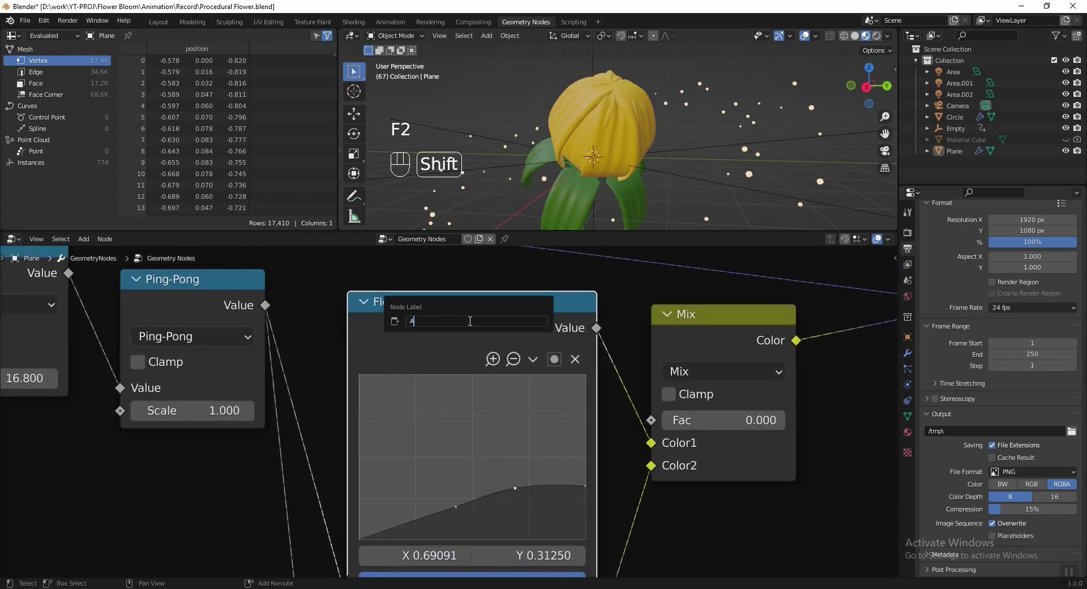
text(After)
key(Return)
Label the duplicated lower Float Curve in the Wrinkles frame Before.
scroll(469, 321, down, 1)
middle_drag(465, 561, 482, 330)
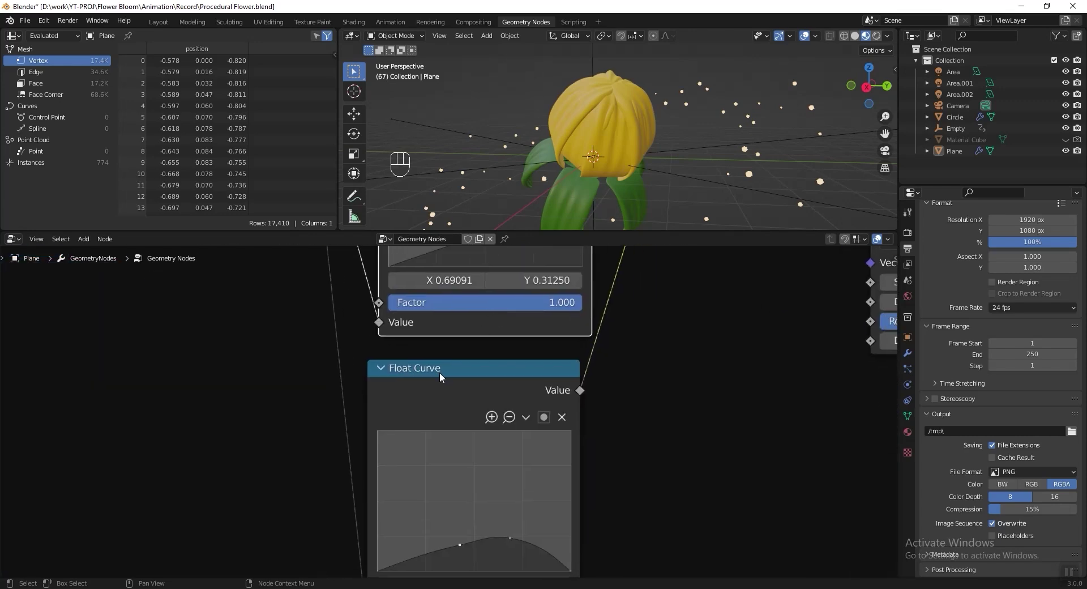
scroll(482, 329, up, 2)
click(486, 358)
key(F2)
text(Before)
key(Return)
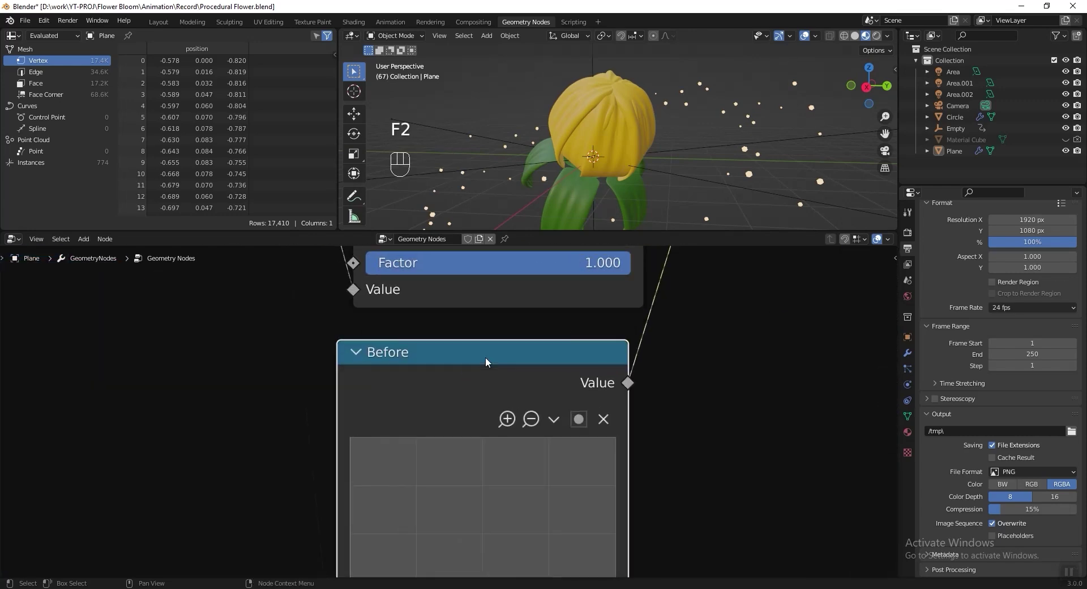
Add a Group Input node below the Ping-Pong node, connect Blooming Animation to the Wrinkles Mix's Fac, and save the file.
scroll(485, 357, down, 3)
key(shift+a)
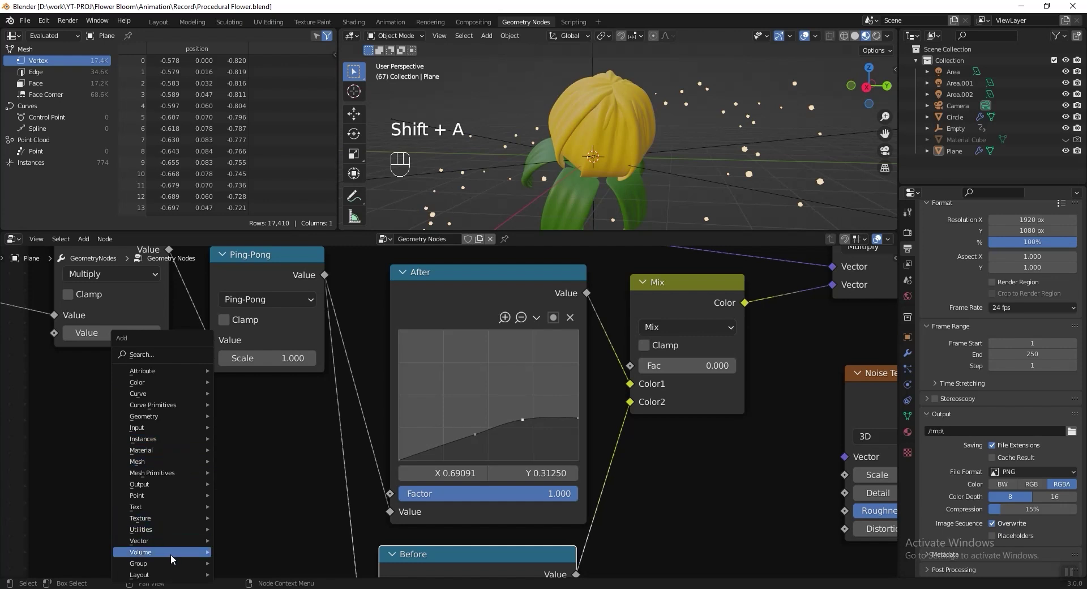
mouse_move(171, 563)
click(279, 535)
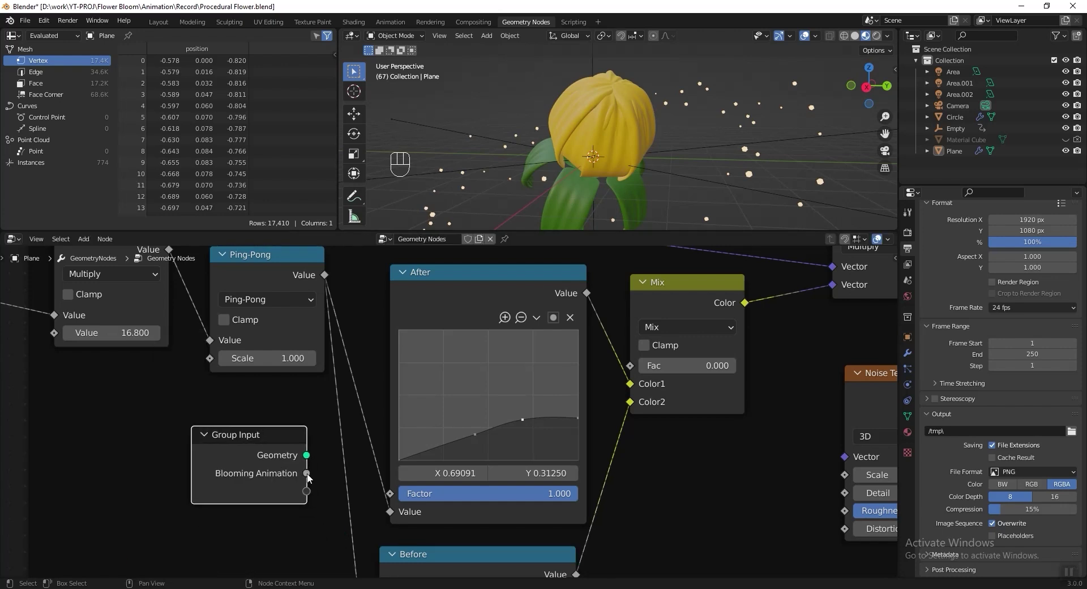
drag(371, 409, 630, 368)
key(ctrl+s)
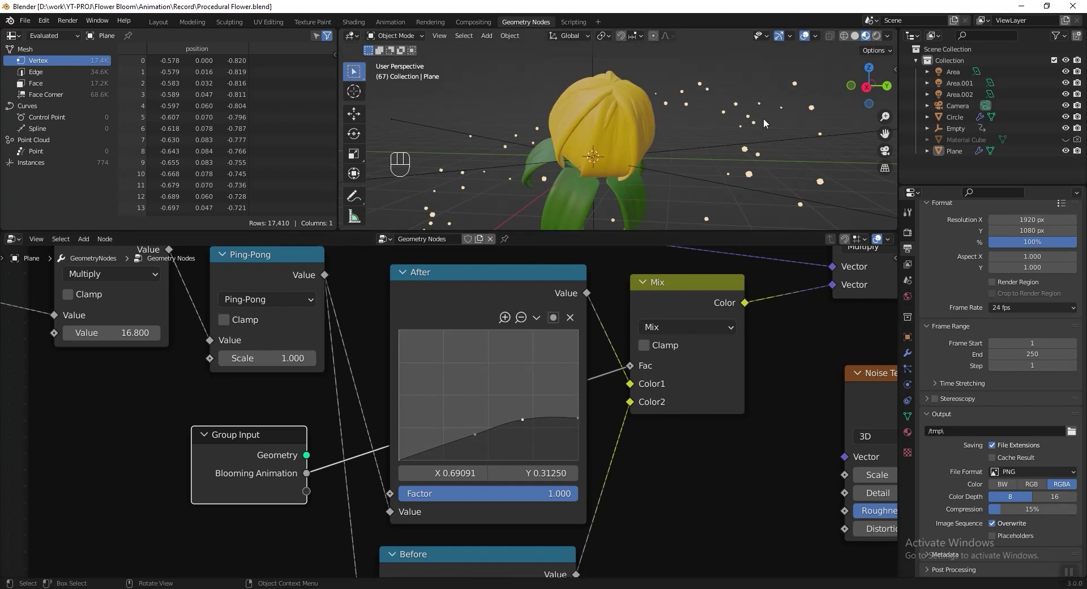
scroll(671, 382, down, 2)
scroll(671, 382, down, 7)
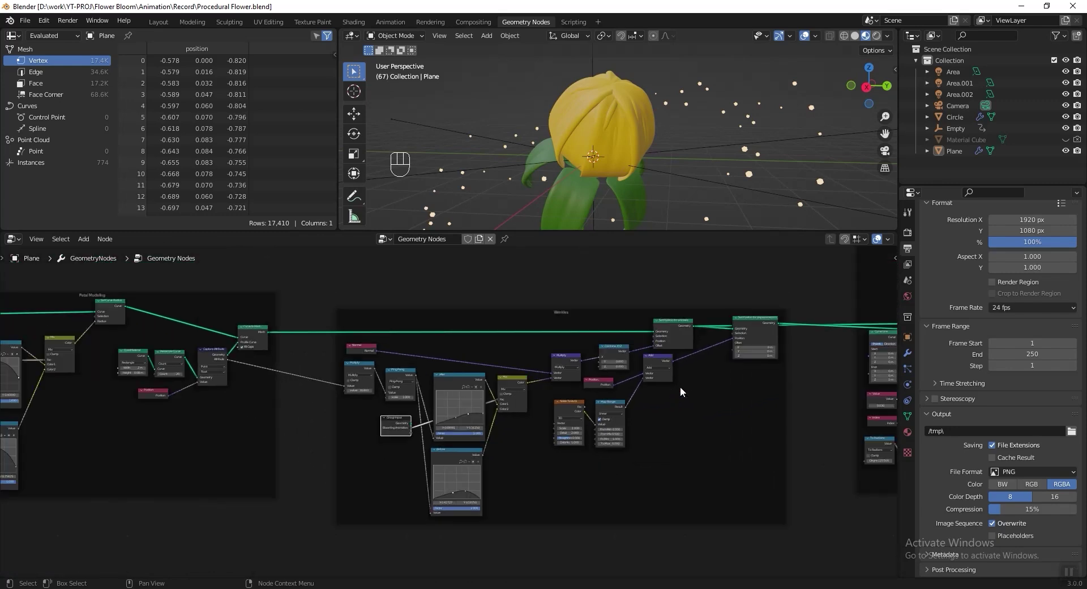
scroll(563, 447, up, 8)
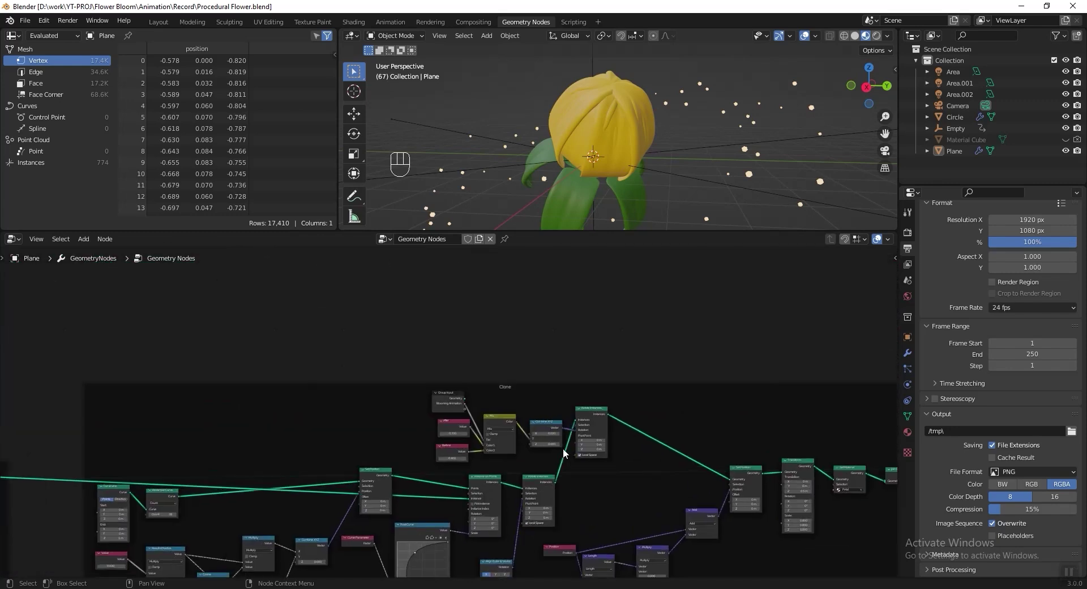
In the Clone frame, move the Y-rotation mix nodes and their Rotate Instances node up, and shift the lower Rotate Instances away from Instance on Points.
middle_drag(579, 499, 600, 347)
scroll(588, 385, up, 4)
middle_drag(588, 428, 636, 399)
drag(636, 398, 640, 398)
scroll(635, 365, down, 8)
middle_drag(628, 367, 567, 441)
drag(406, 317, 698, 443)
key(g)
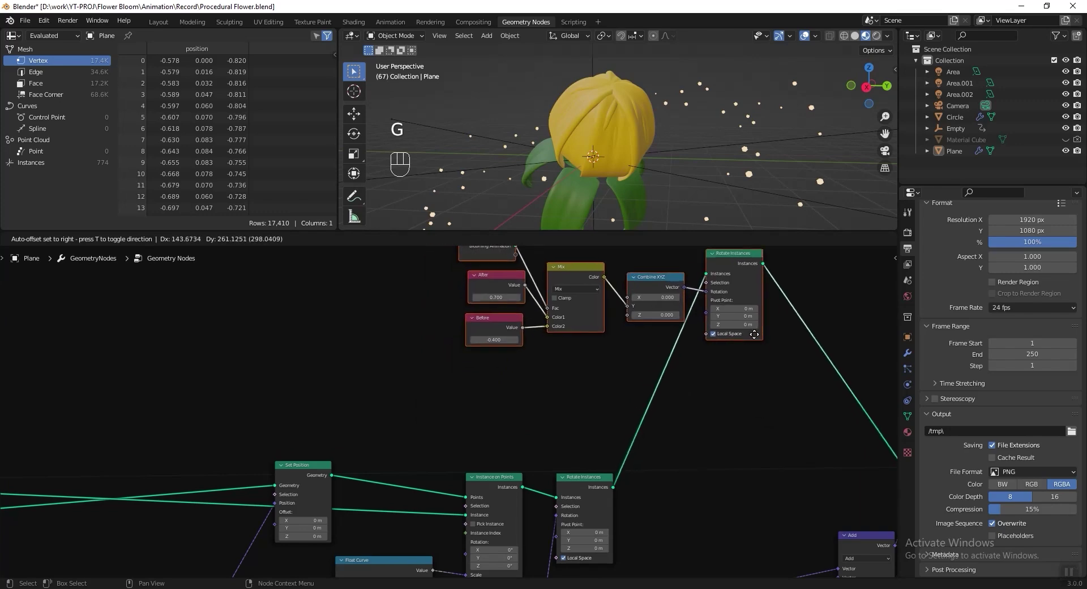
click(759, 339)
drag(591, 486, 667, 480)
Insert a Scale Instances node between Instance on Points and Rotate Instances in the Clone frame and place it above them.
scroll(504, 452, up, 8)
middle_drag(509, 476, 458, 327)
scroll(459, 327, up, 2)
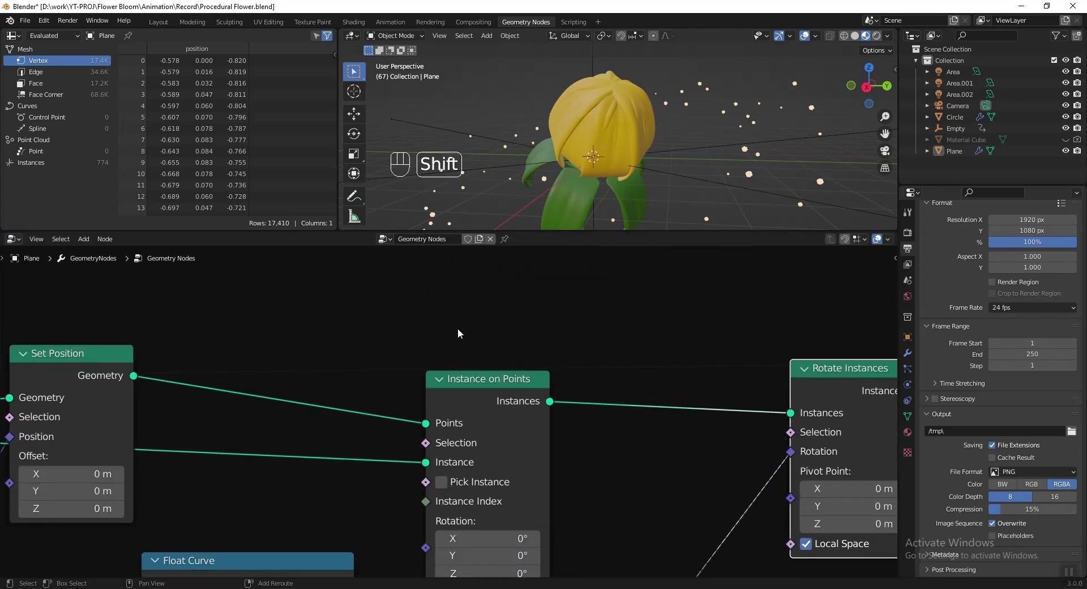
key(shift+a)
mouse_move(441, 203)
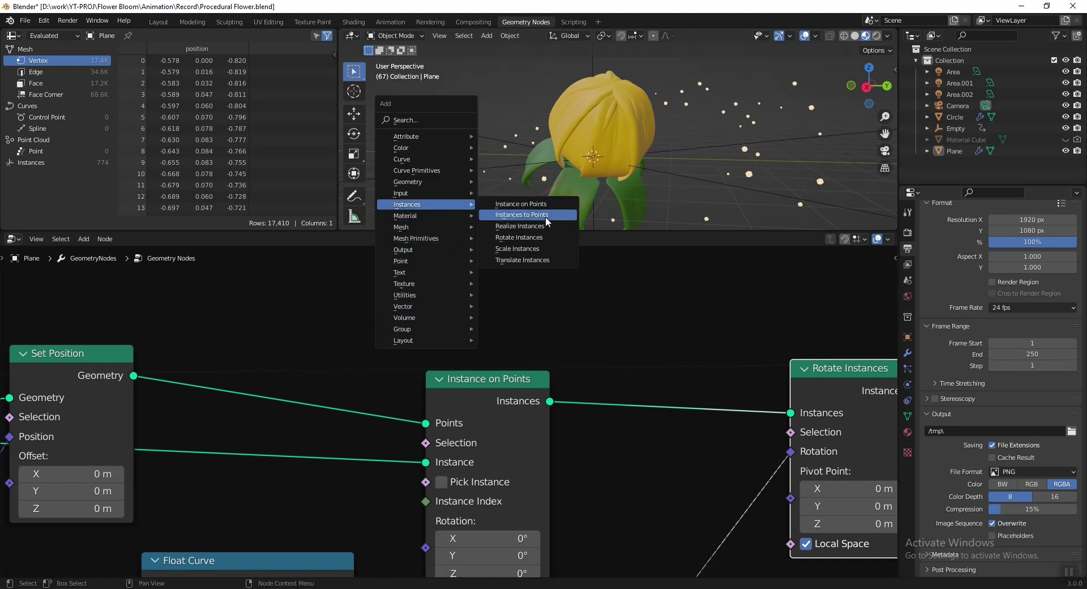
click(535, 249)
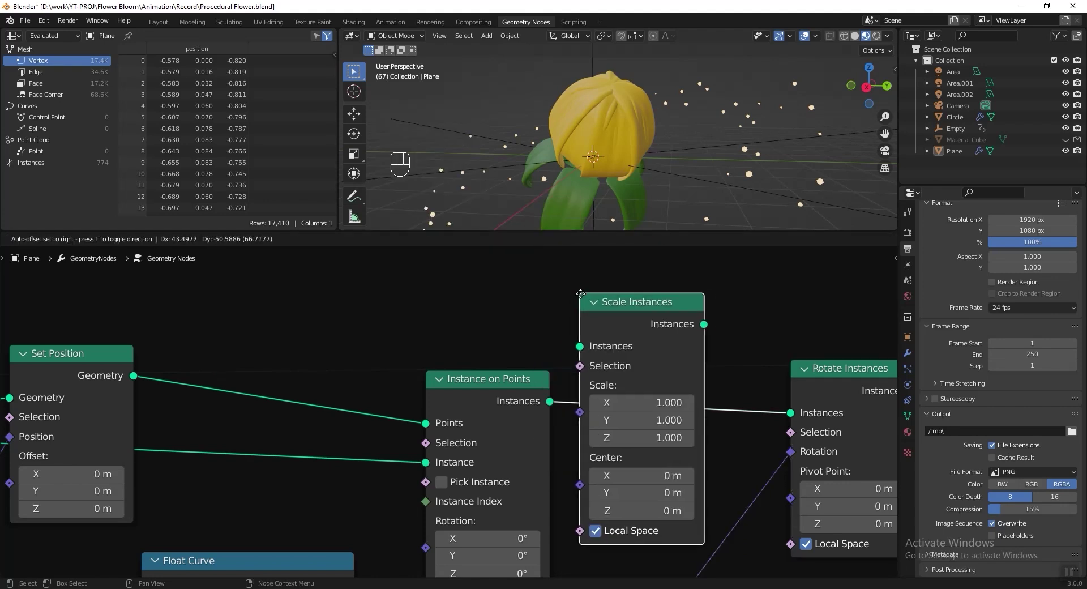
click(588, 299)
middle_drag(583, 299, 592, 375)
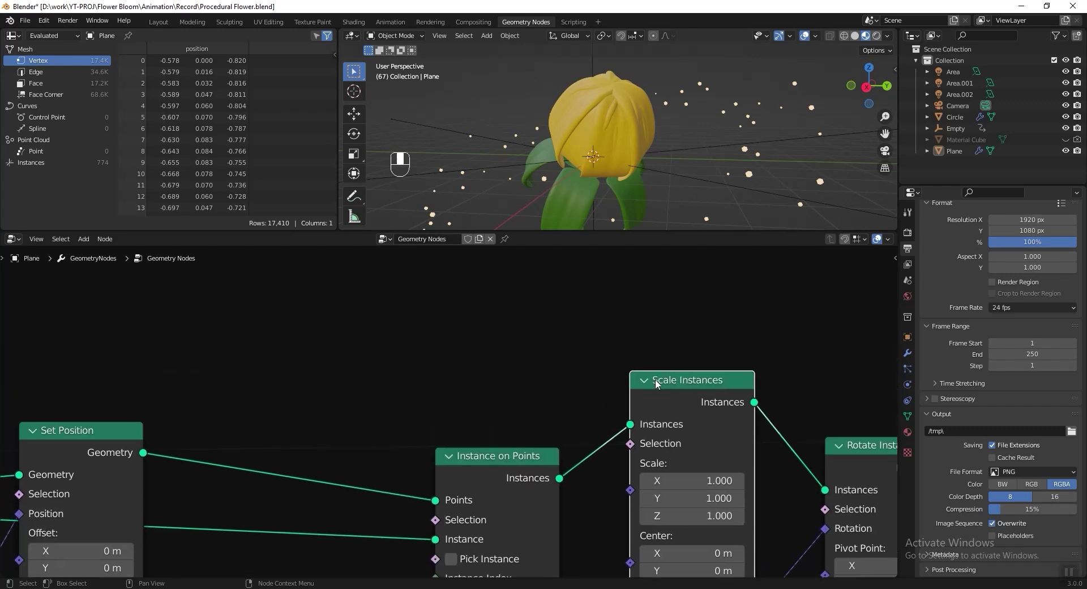
drag(648, 380, 621, 249)
Duplicate the Clone rotation's Group Input, After, Before and Mix nodes beside Scale Instances and connect the new Mix's Color to Scale.
middle_drag(523, 340, 499, 415)
scroll(503, 415, down, 5)
middle_drag(515, 365, 512, 484)
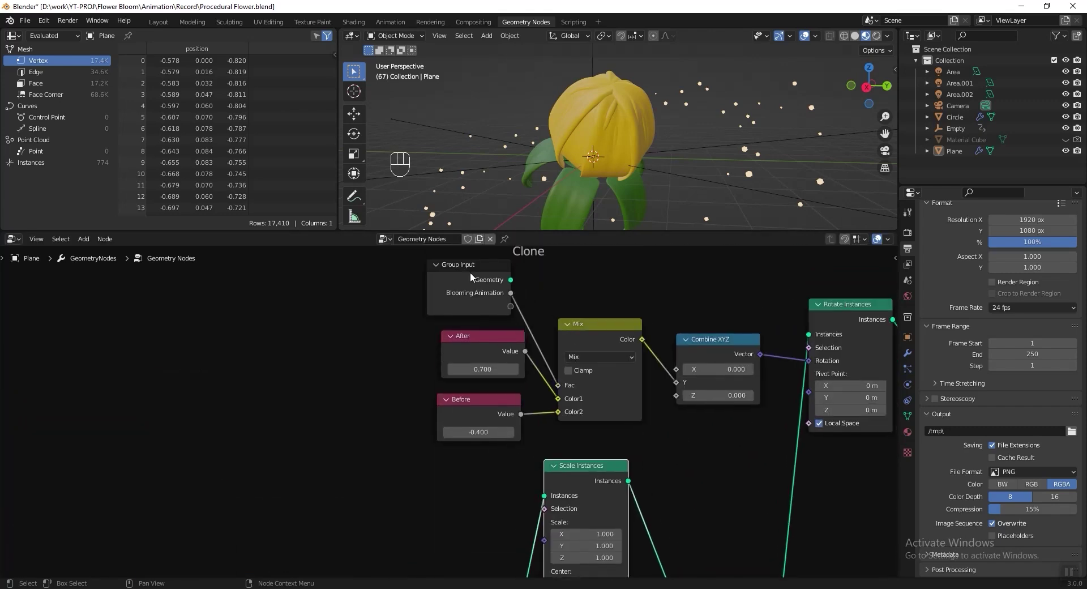
click(469, 271)
shift+click(575, 331)
shift+click(512, 360)
key(shift+d)
click(462, 507)
middle_drag(499, 476, 478, 367)
scroll(477, 367, up, 2)
drag(472, 390, 532, 436)
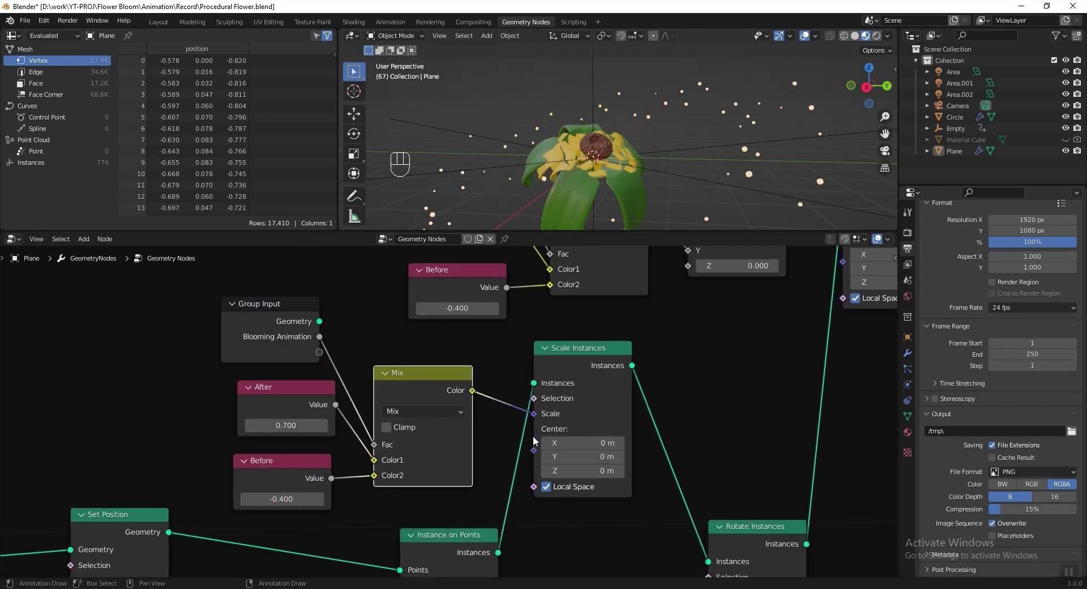
Set the duplicated After value to 1.000 and the Before value to 0.600 for the petal scaling.
scroll(532, 436, up, 1)
click(283, 401)
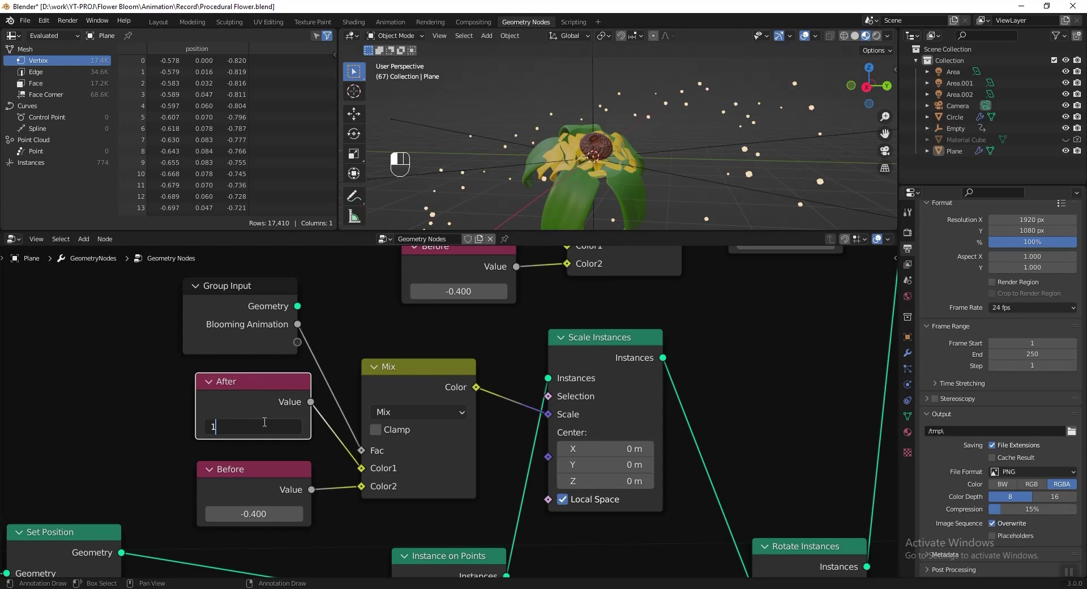
click(242, 526)
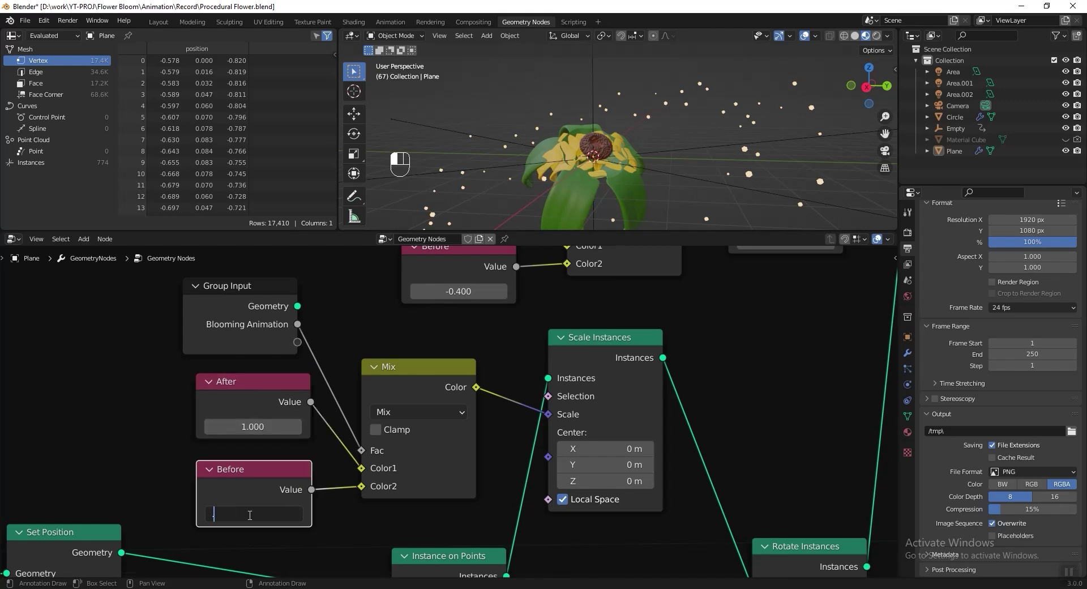
key(Return)
Duplicate the petal-scaling Group Input, After, Before and Mix nodes and detach the copies from the Clone frame.
middle_drag(553, 264, 528, 267)
scroll(528, 267, up, 1)
scroll(396, 300, down, 3)
click(243, 337)
shift+click(385, 379)
shift+click(264, 408)
shift+click(289, 463)
scroll(314, 456, down, 3)
key(shift+d)
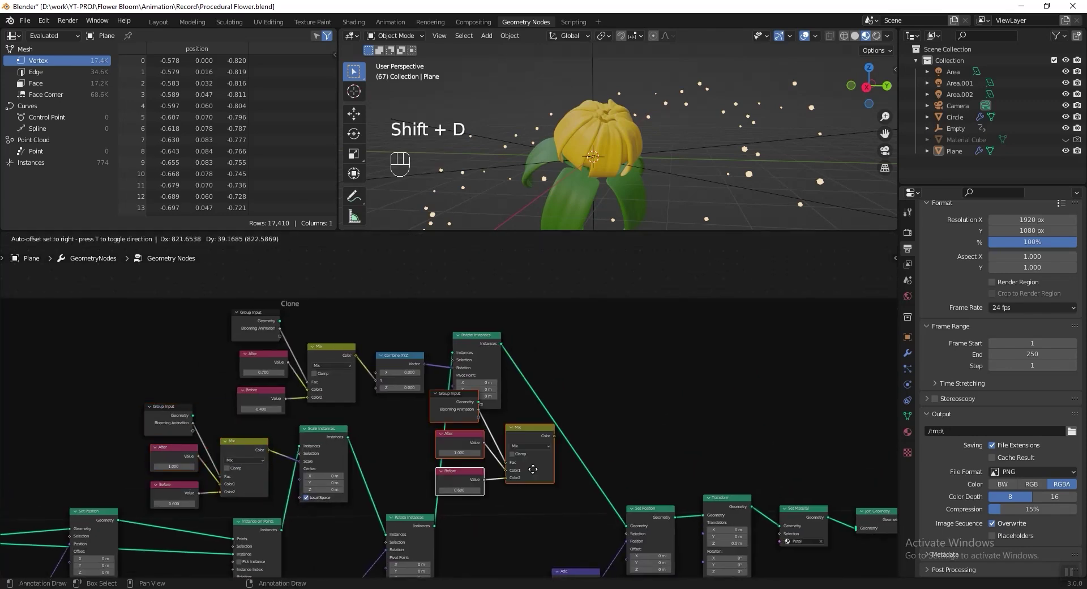
click(705, 424)
key(alt+p)
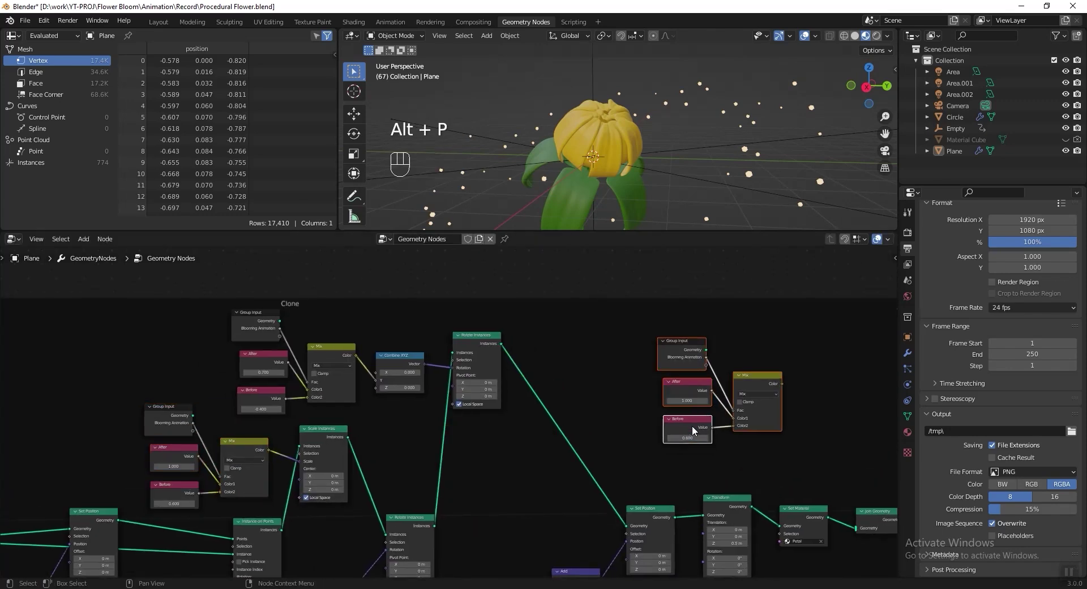
Move the detached Group Input, After, Before and Mix copies over to the area above the Sepal frame.
scroll(691, 425, down, 4)
mouse_move(703, 416)
middle_down()
mouse_move(465, 377)
mouse_move(388, 386)
middle_up()
drag(363, 366, 672, 340)
mouse_move(609, 362)
middle_down()
mouse_move(569, 364)
mouse_move(309, 305)
middle_up()
scroll(408, 334, up, 3)
key(g)
click(352, 363)
Shift the Sepal frame's Instance on Points aside and insert a Scale Instances node between it and Rotate Instances.
scroll(293, 360, up, 13)
middle_drag(293, 360, 328, 343)
middle_drag(419, 358, 636, 352)
drag(469, 381, 482, 370)
scroll(553, 357, down, 5)
middle_drag(553, 357, 557, 417)
drag(505, 454, 452, 454)
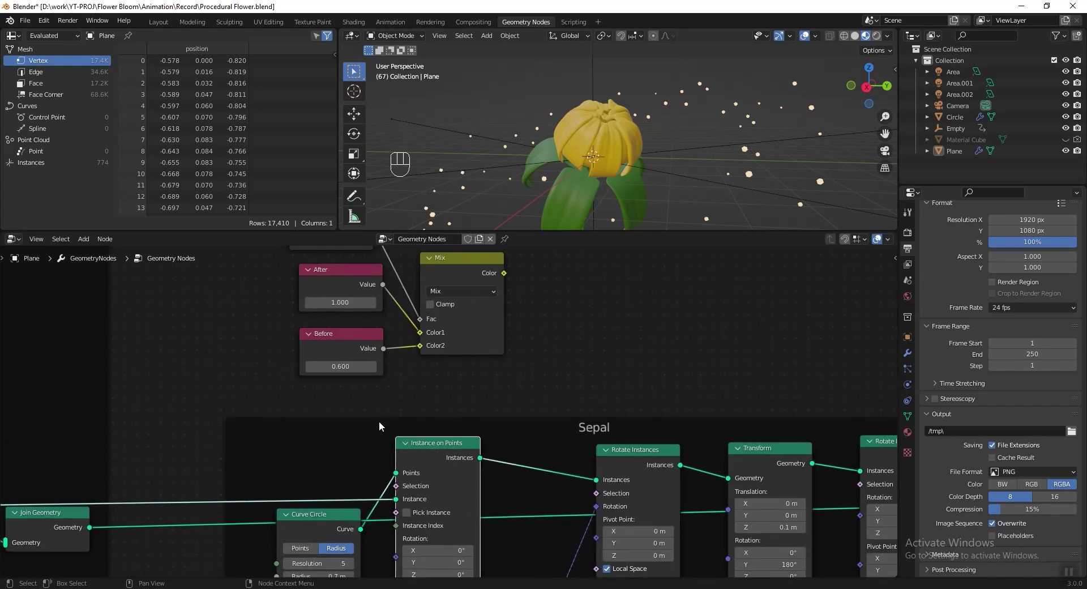
key(shift+a)
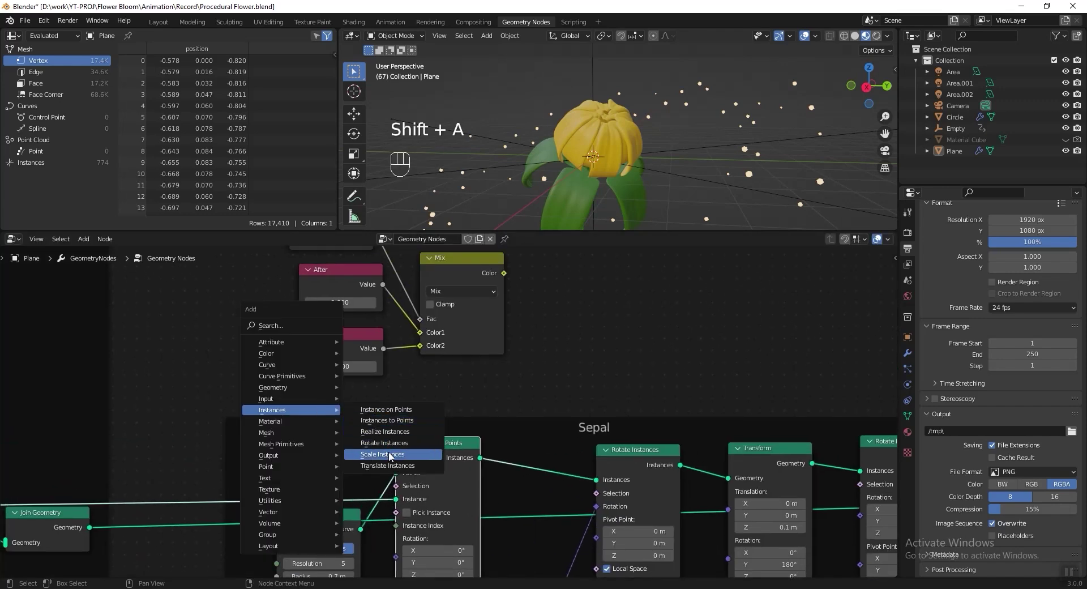
click(396, 451)
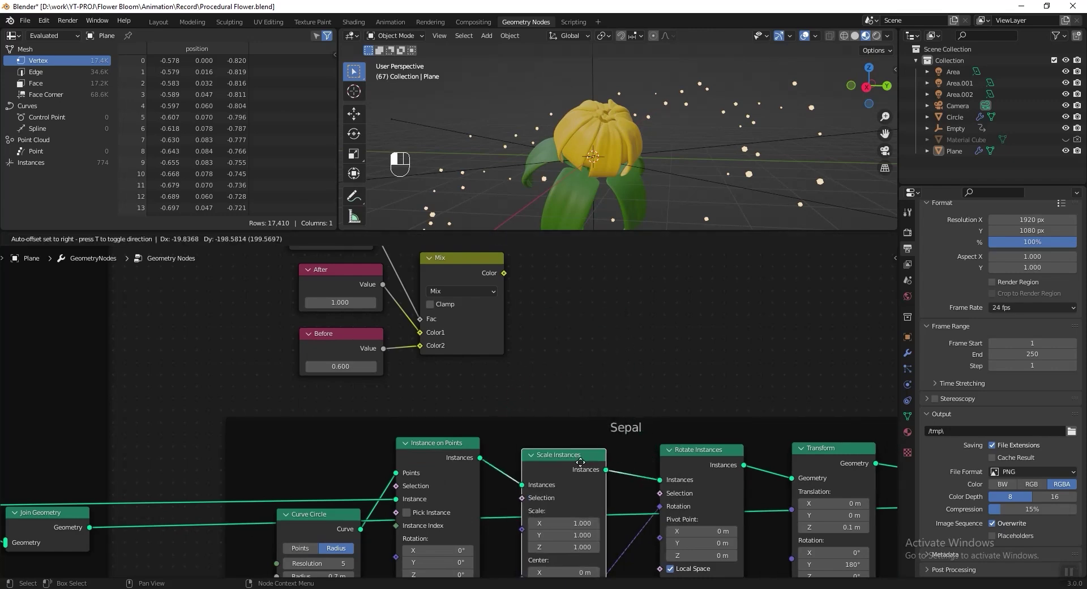
Move the copied Group Input, After, Before and Mix nodes beside the Sepal Scale Instances and connect the Mix's Color to its Scale.
scroll(513, 311, up, 2)
middle_drag(454, 297, 494, 347)
click(460, 291)
shift+click(339, 260)
shift+click(340, 307)
shift+click(340, 375)
key(g)
click(411, 373)
click(495, 347)
drag(436, 357, 437, 353)
drag(536, 448, 538, 442)
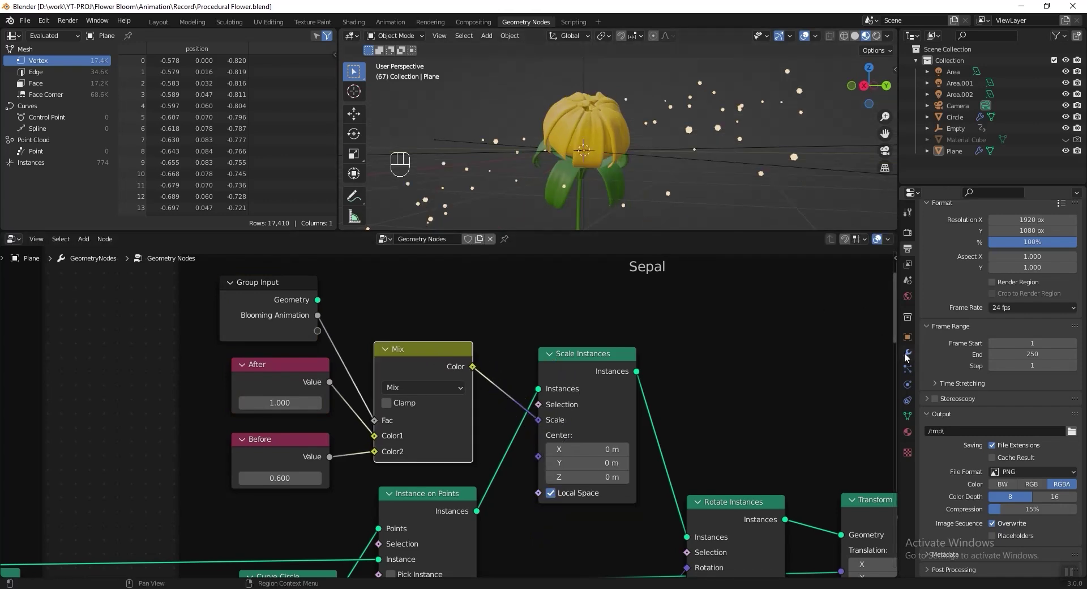
Set the Geometry Nodes modifier's Blooming Animation value to 0.000 and save the file.
click(905, 352)
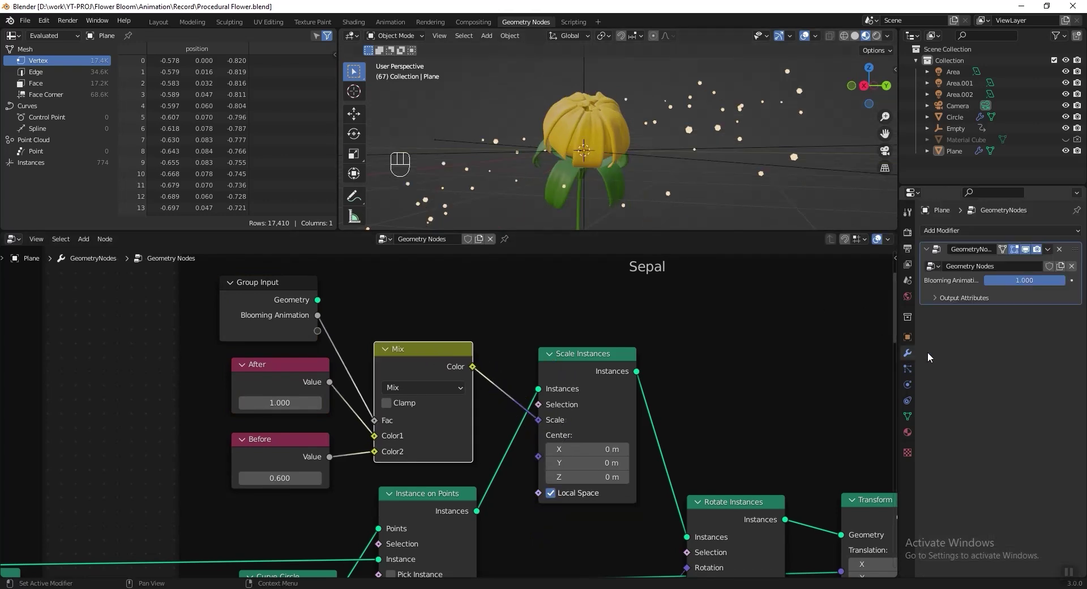
drag(1033, 277, 952, 277)
key(ctrl+s)
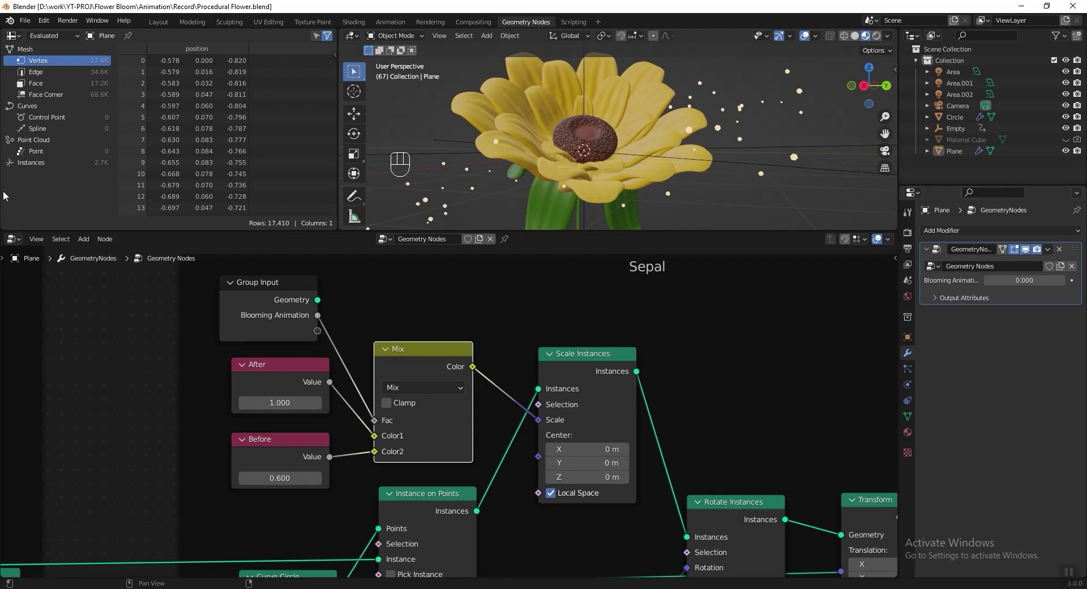
Switch the node editor to the Timeline, go to frame 0, set the frame range to 0–150, and save the file.
click(19, 241)
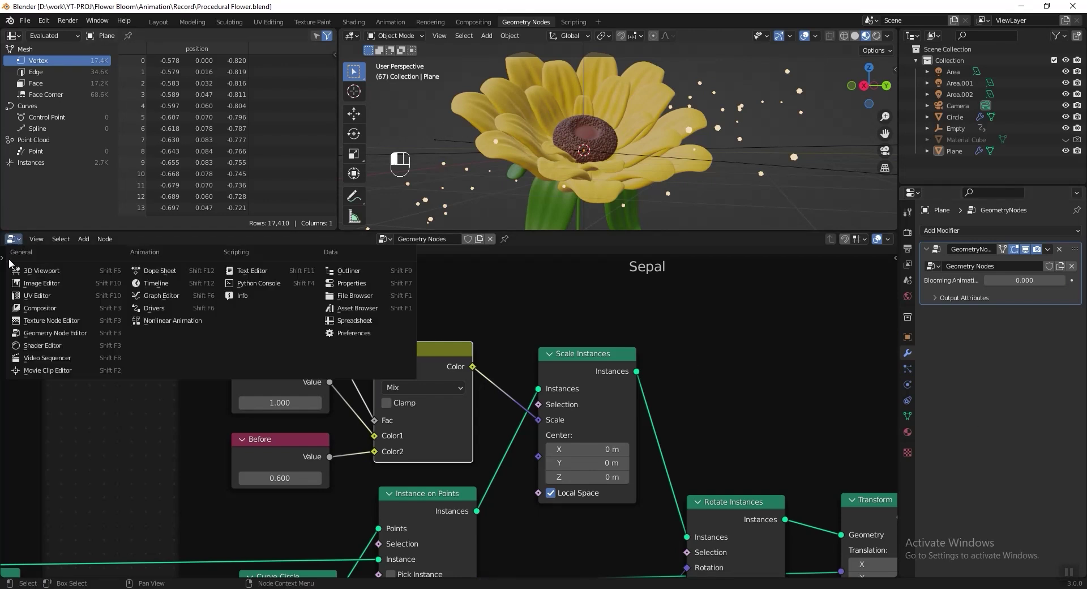
click(195, 284)
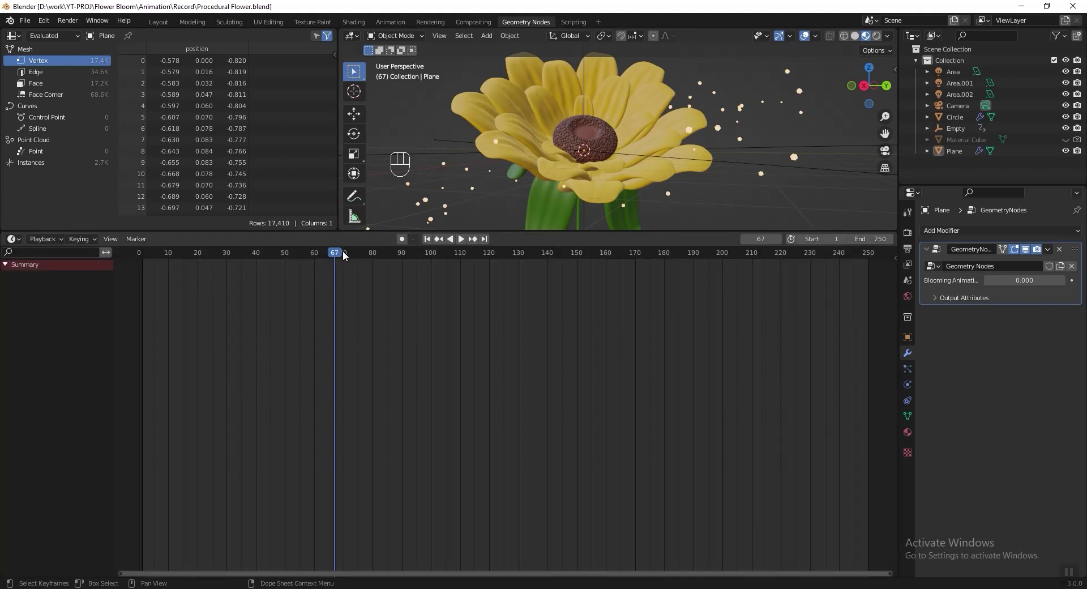
drag(343, 255, 139, 253)
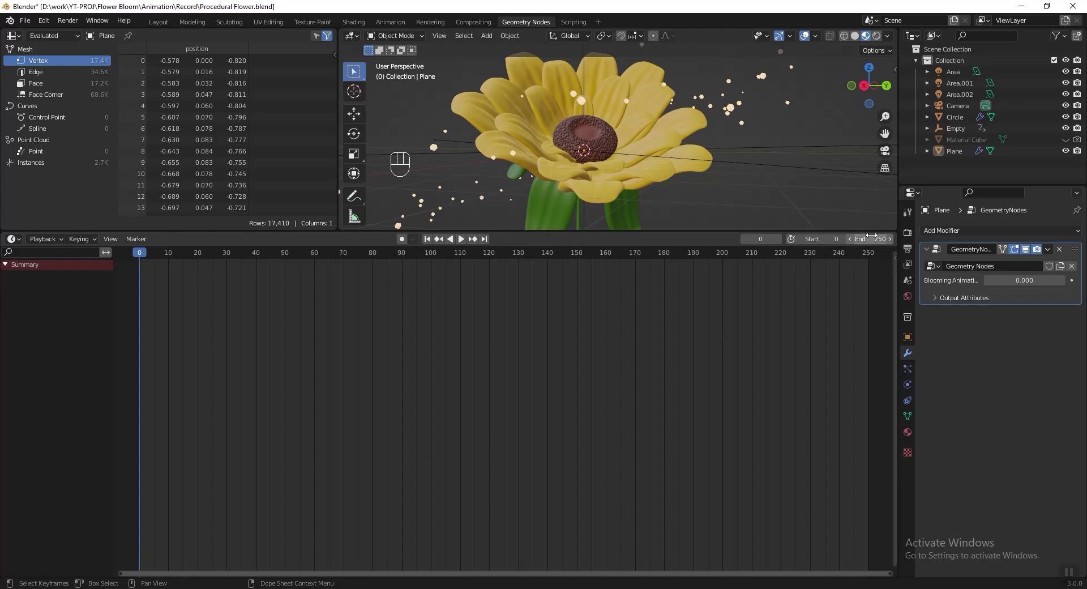
text(150)
key(Return)
key(ctrl+s)
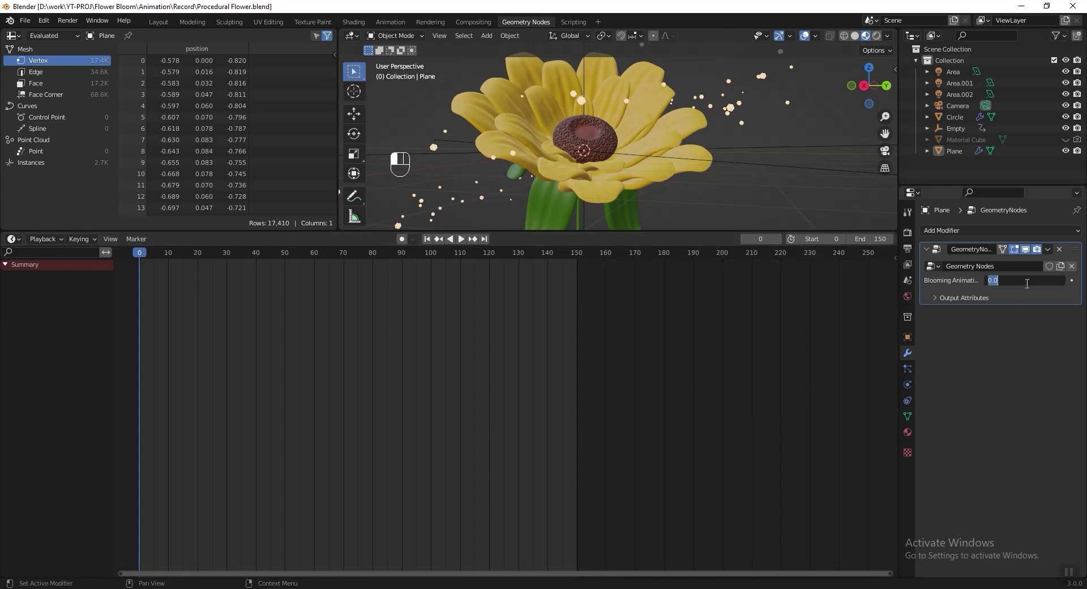
Set the modifier's Blooming Animation value to 1 and insert a keyframe for it at frame 0.
key(Return)
right_click(1026, 283)
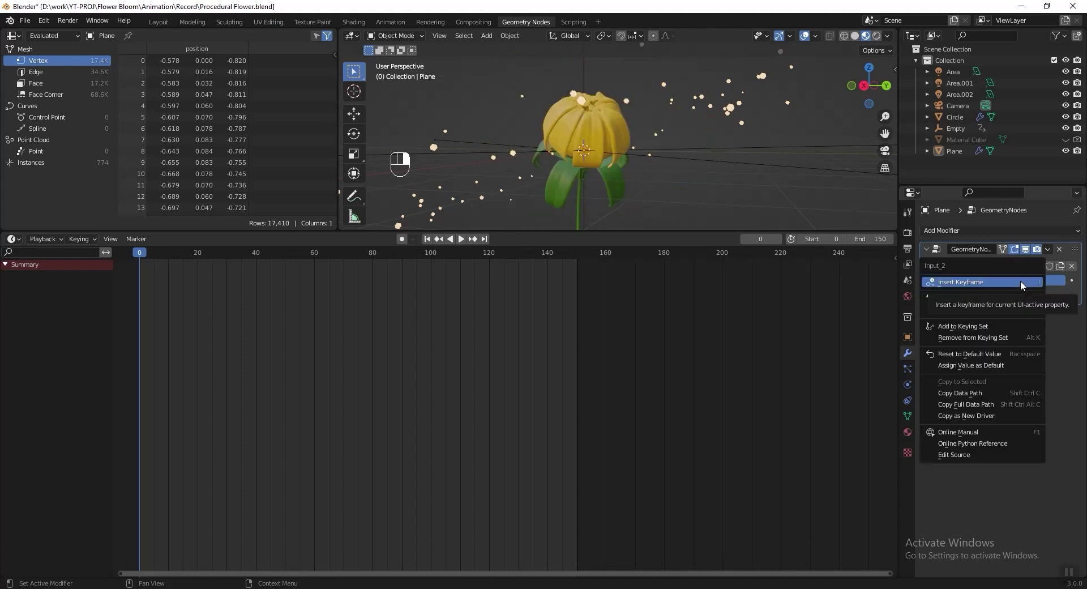
click(1020, 280)
At frame 60, set Blooming Animation to 0.000, insert a keyframe, and scrub through the animation.
drag(146, 256, 316, 276)
click(1047, 281)
text(0.8)
key(Return)
right_click(1047, 281)
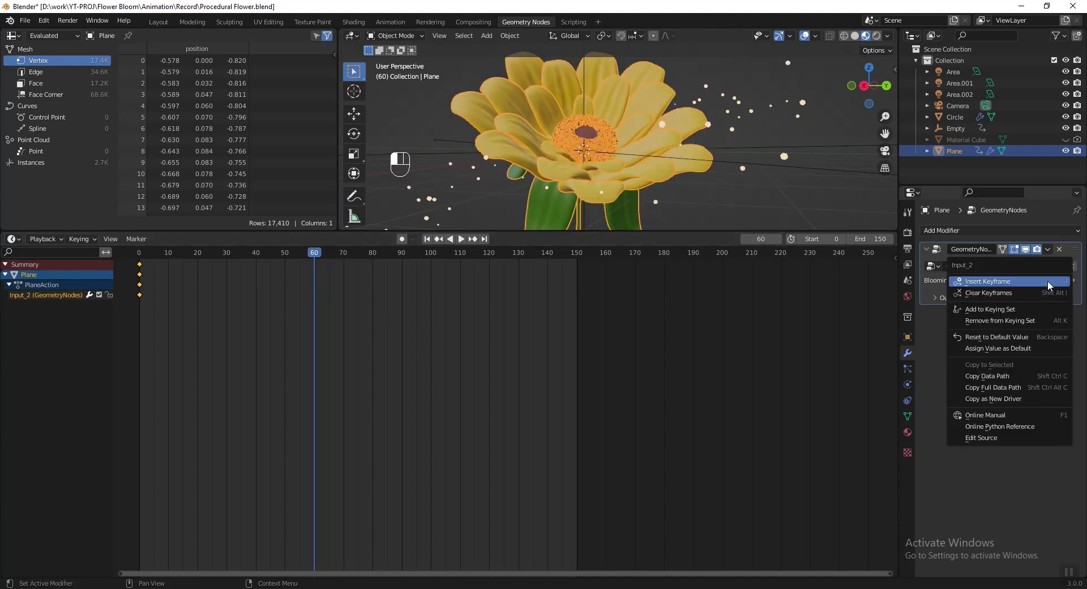
click(1009, 281)
drag(177, 253, 315, 240)
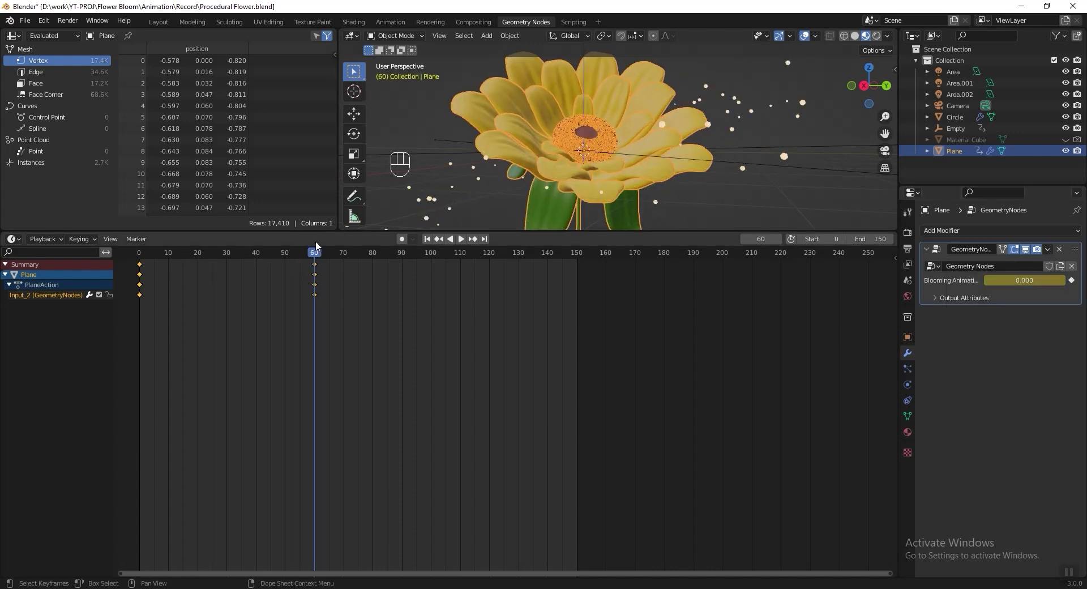
Switch the Timeline to the Graph Editor and frame the whole Blooming Animation curve.
click(12, 241)
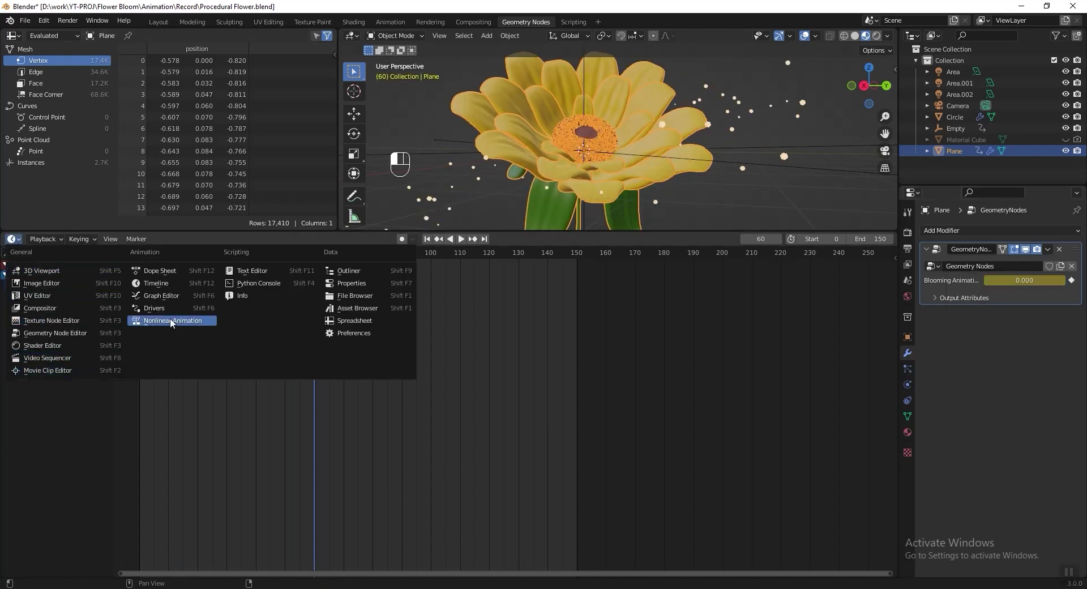
click(170, 297)
key(a)
key(a)
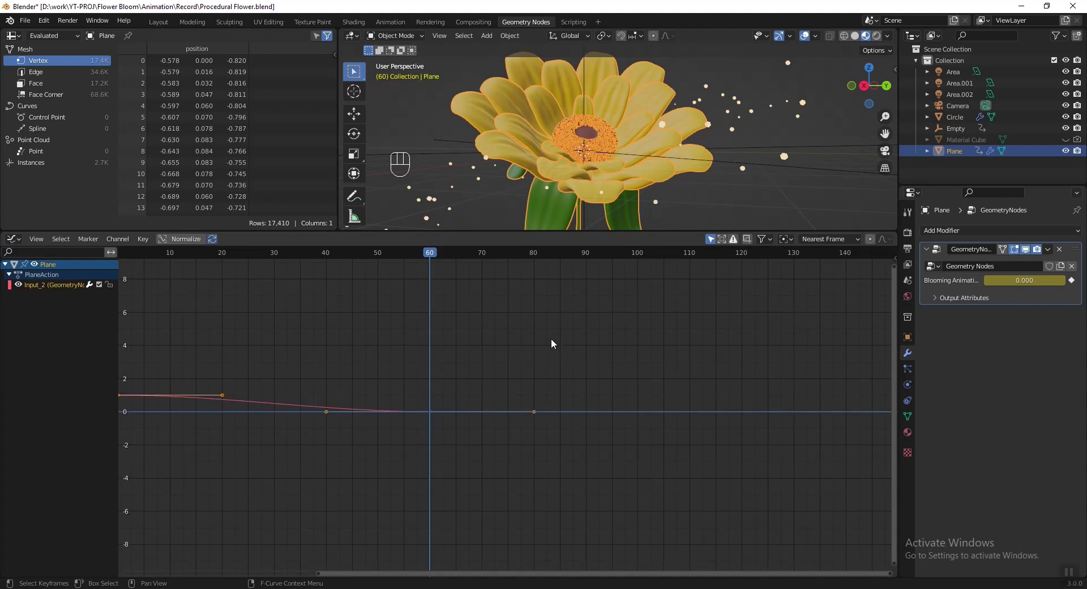
key(KP_Decimal)
Reshape the Blooming Animation curve by shortening the frame 0 handle and stretching the frame 60 handle back to about frame 20.
drag(315, 262, 196, 298)
drag(437, 273, 368, 274)
middle_drag(602, 389, 597, 359)
drag(771, 477, 638, 573)
drag(575, 528, 435, 513)
Play the blooming animation from frame 0 and scrub through it to check the flower's motion.
scroll(362, 279, down, 3)
click(335, 257)
key(space)
key(space)
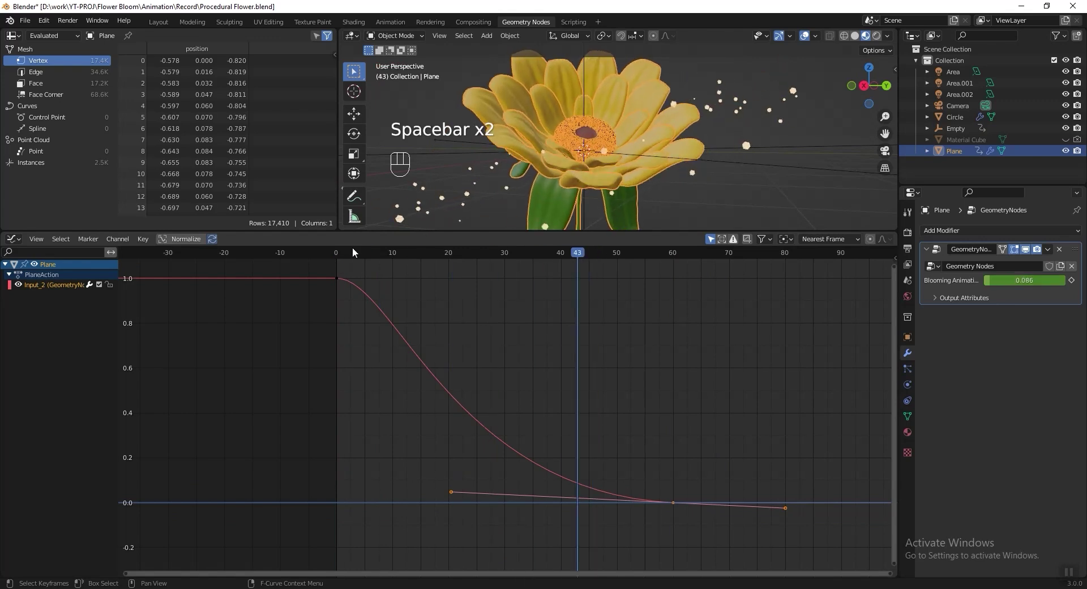
drag(473, 250, 520, 250)
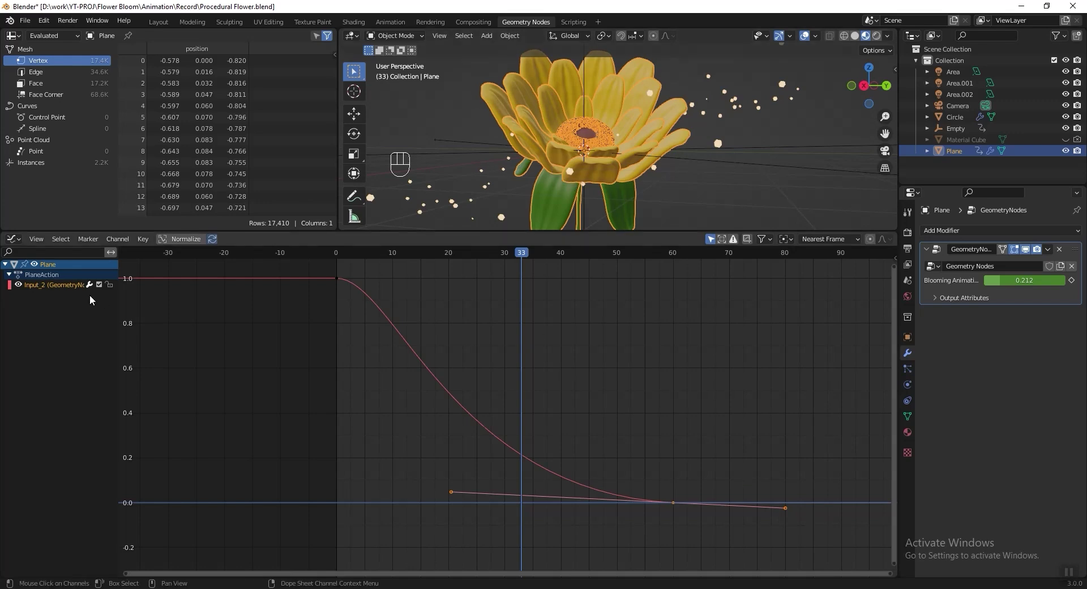
Switch the Graph Editor back to the Geometry Node Editor and go to the Curve Line for Petal frame.
click(14, 239)
click(86, 334)
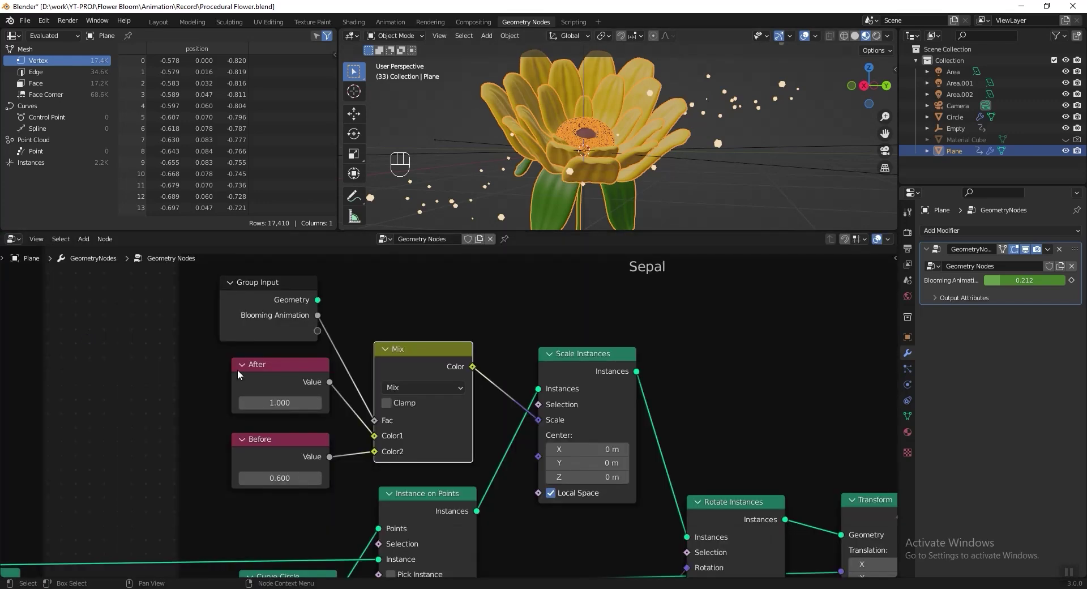
scroll(450, 426, down, 10)
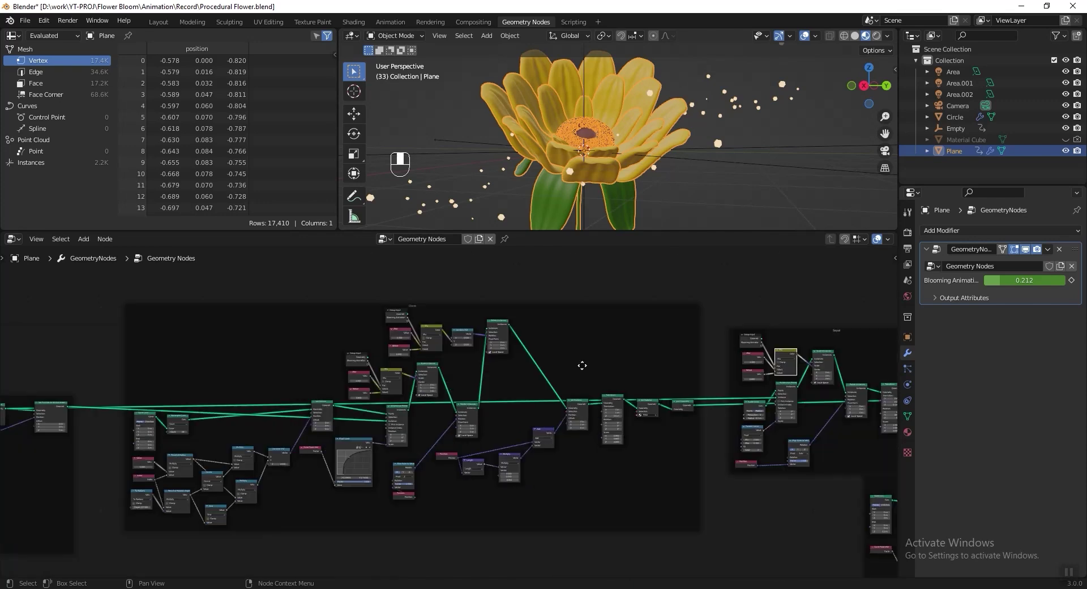
middle_drag(180, 411, 565, 363)
middle_drag(288, 377, 642, 343)
scroll(463, 357, up, 11)
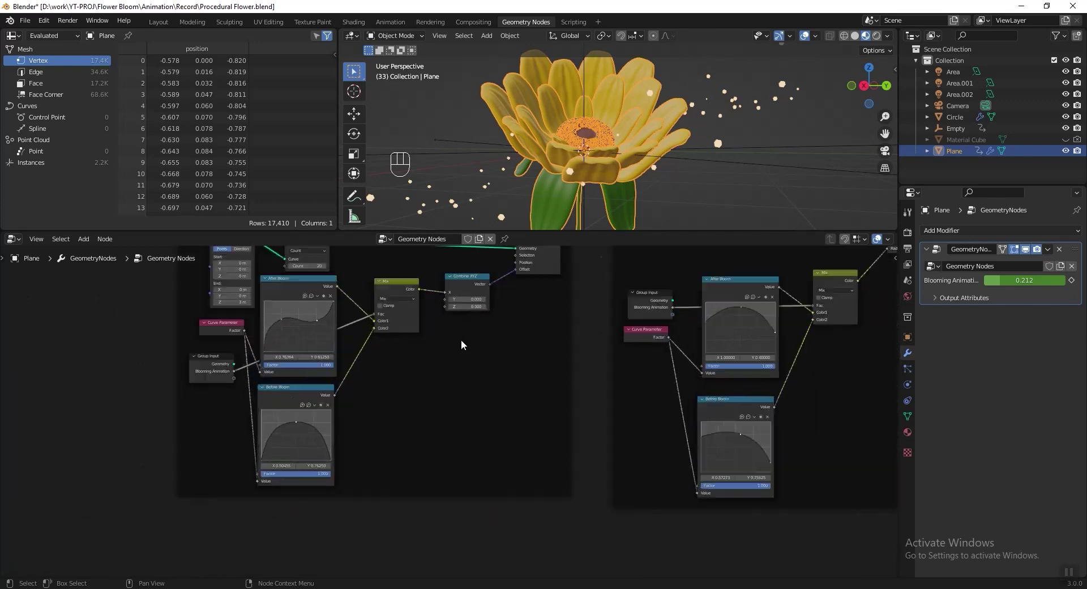
middle_drag(436, 328, 593, 449)
scroll(504, 426, up, 4)
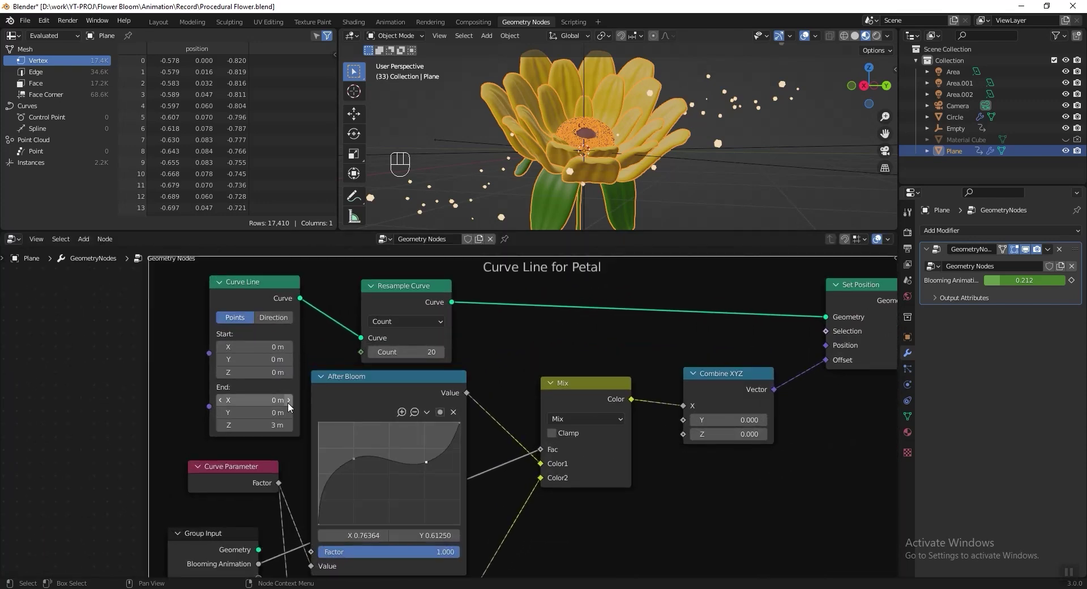
Add a Math node set to Add between the Group Input's Blooming Animation and the Mix's Fac in the Curve Line for Petal frame.
key(shift+a)
mouse_move(160, 468)
click(237, 434)
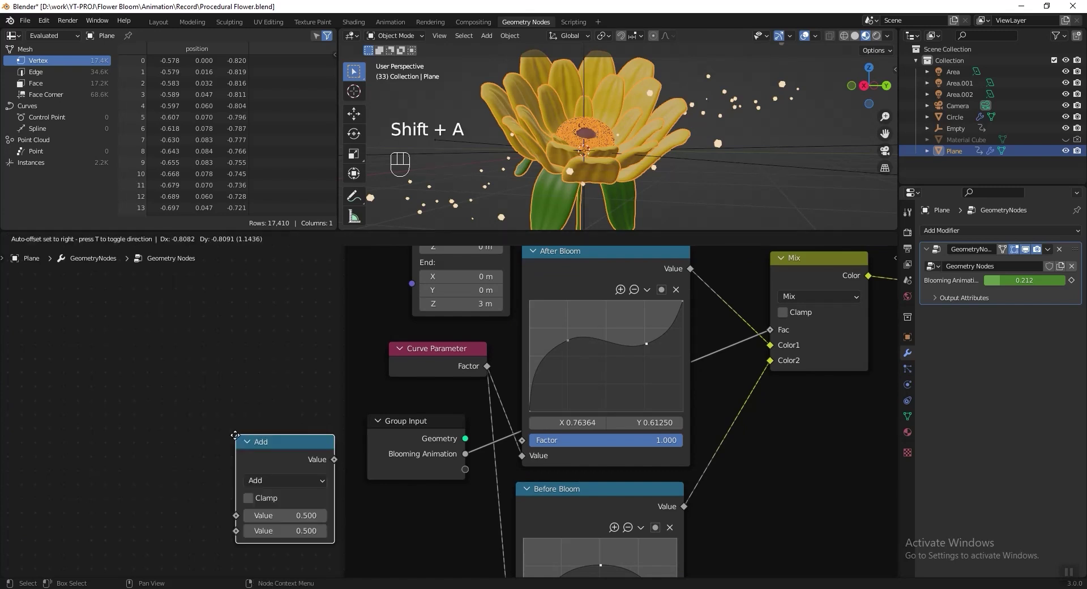
click(444, 395)
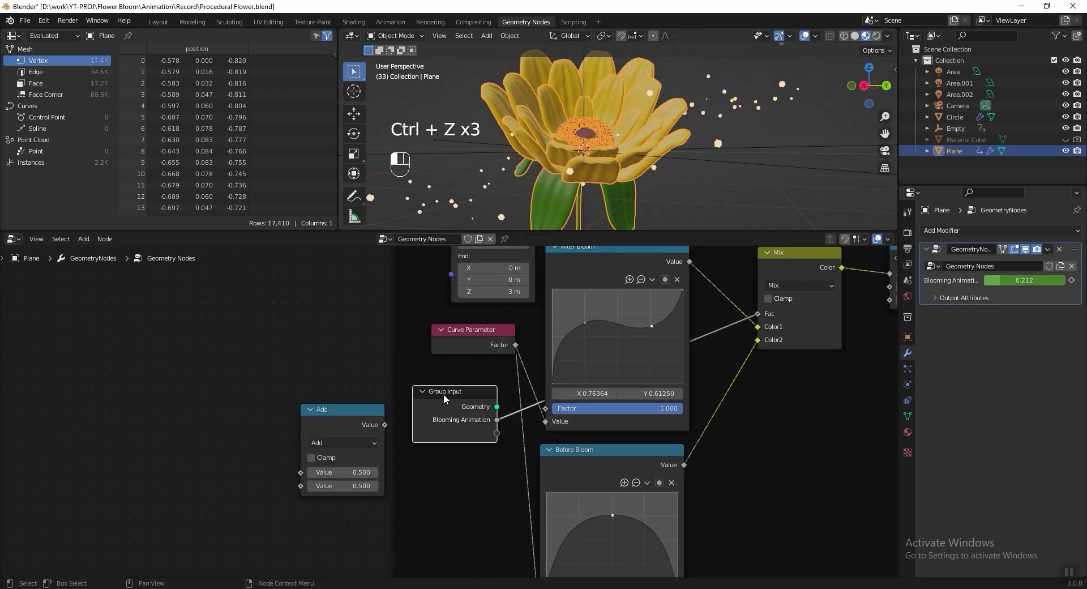
drag(444, 395, 313, 393)
drag(376, 413, 489, 391)
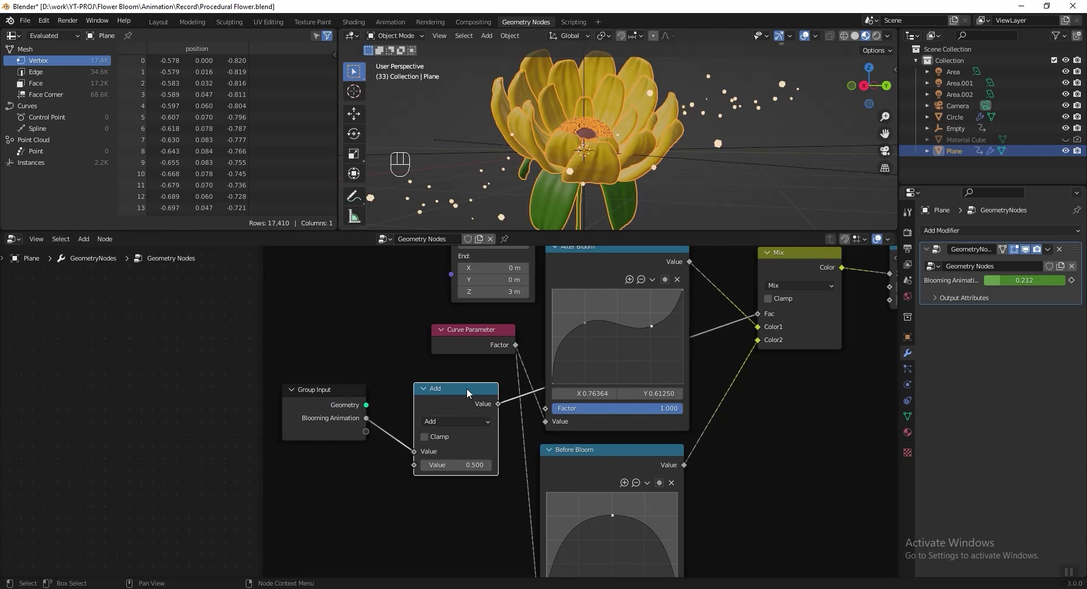
Change the Math node in the Curve Line for Petal frame to Multiply by 4 and save the file.
click(457, 421)
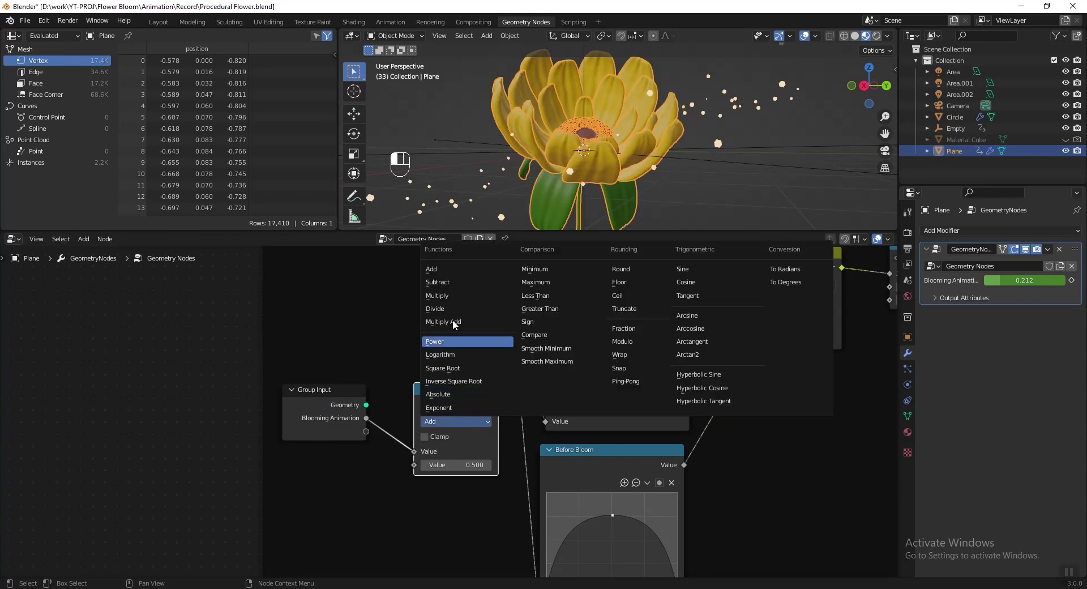
click(456, 299)
scroll(449, 411, up, 3)
click(469, 489)
text(4)
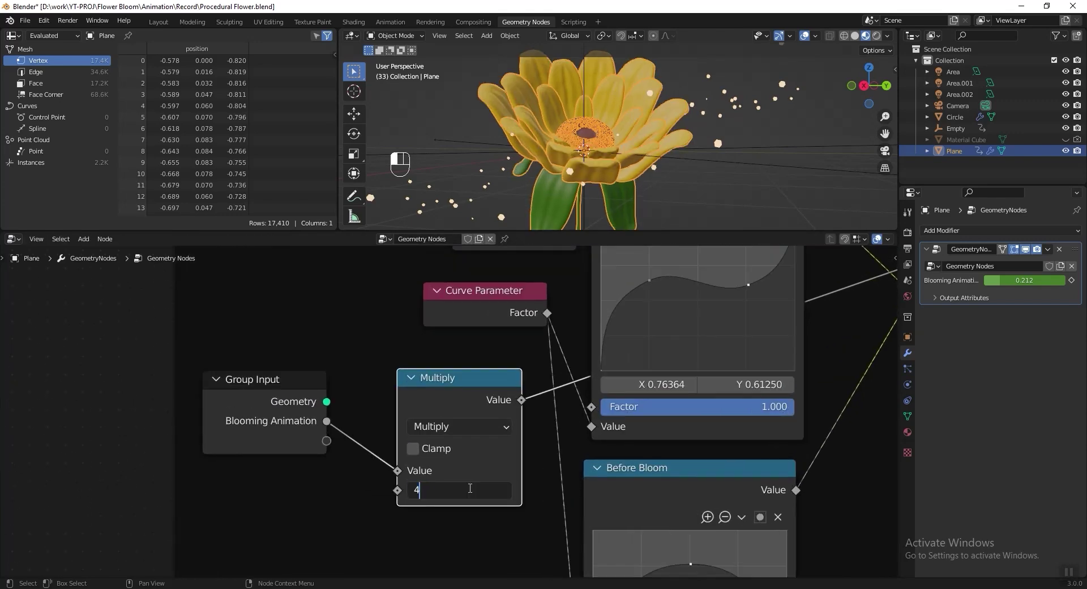
key(Return)
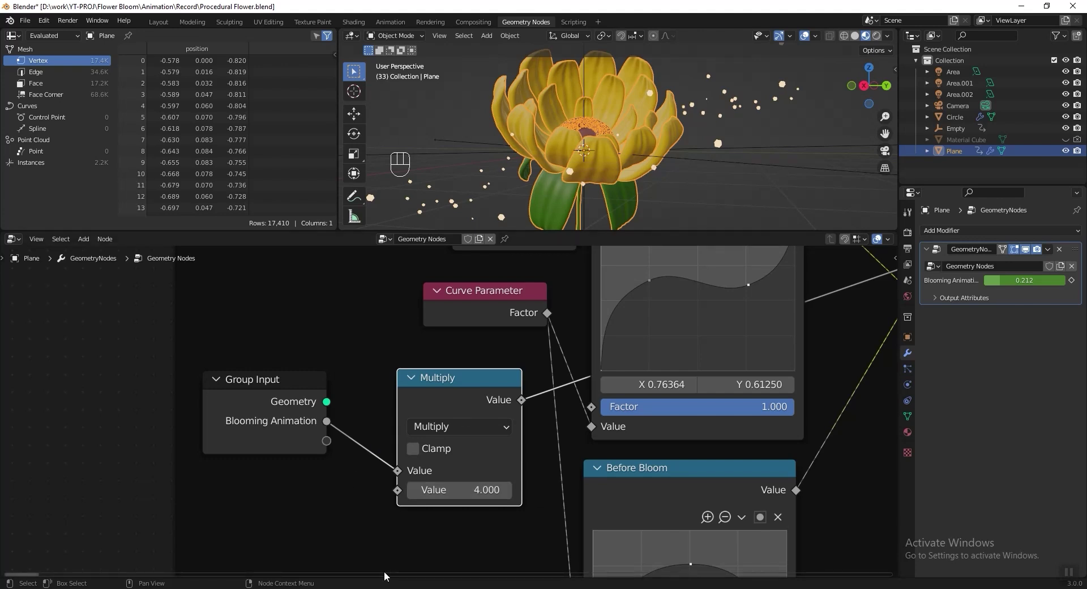
key(ctrl+s)
Switch the Spreadsheet area to a Timeline and play the blooming animation from frame 0.
click(15, 36)
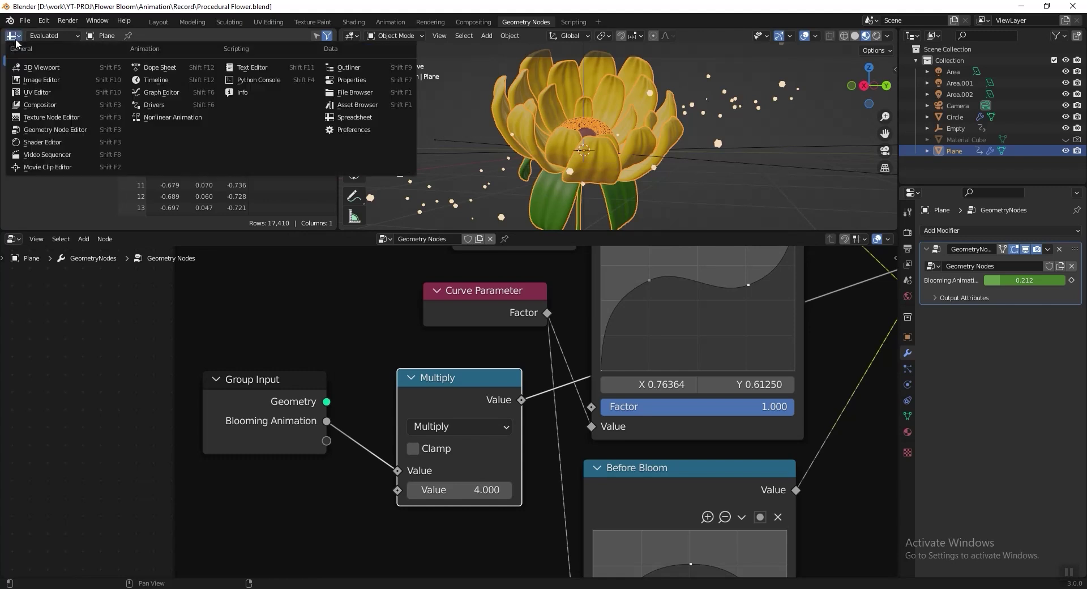
click(194, 80)
click(115, 50)
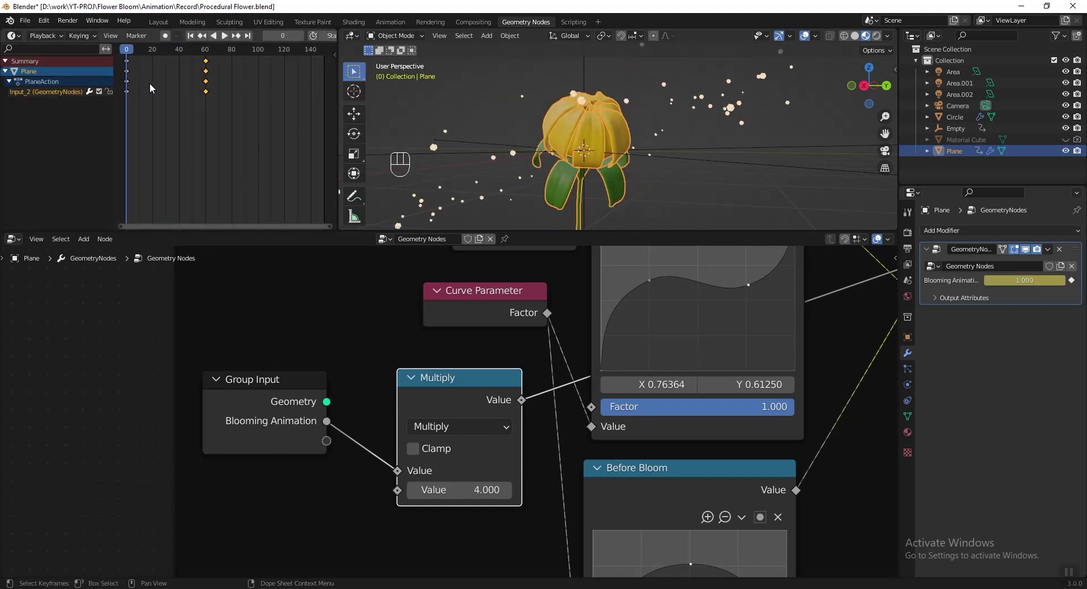
key(space)
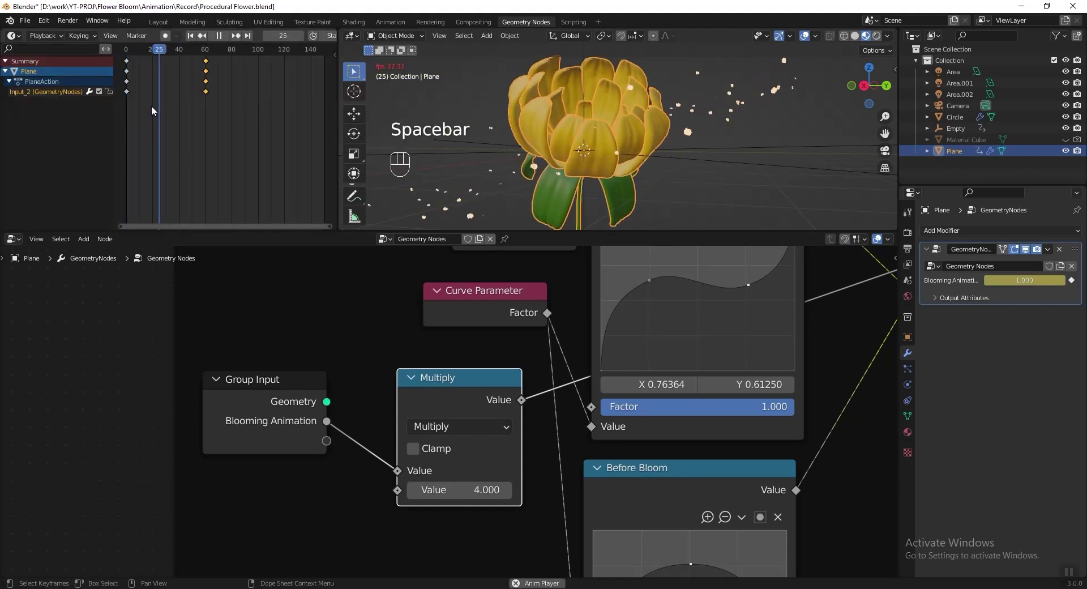
key(space)
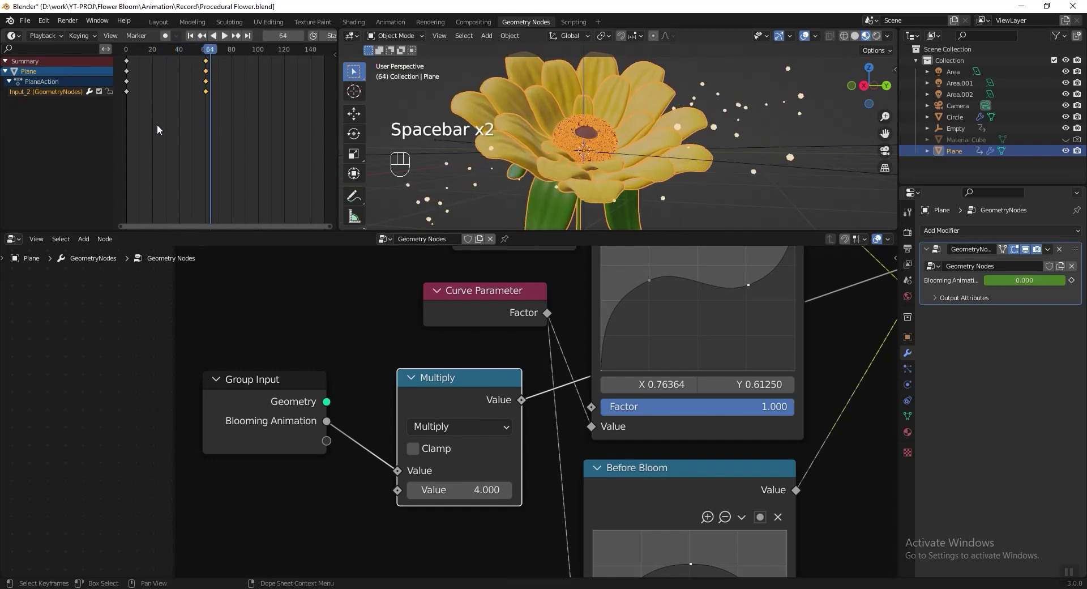
Duplicate the Multiply node and detach the copy from the Curve Line for Petal frame.
drag(469, 387, 462, 395)
key(shift+d)
click(317, 526)
scroll(330, 512, down, 4)
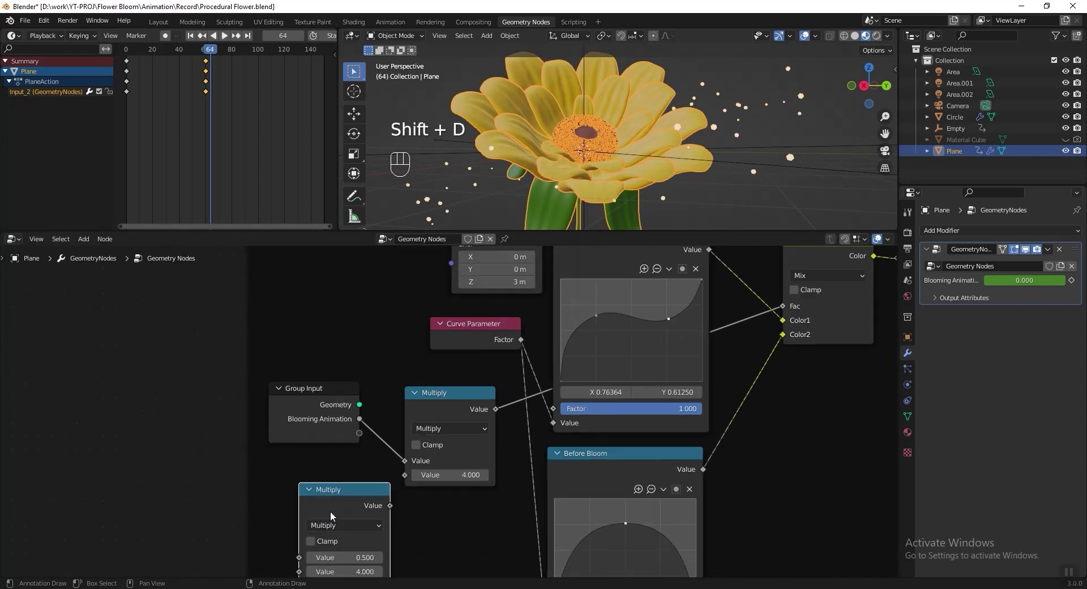
scroll(331, 512, down, 8)
drag(385, 464, 840, 477)
middle_drag(840, 478, 664, 504)
key(alt+p)
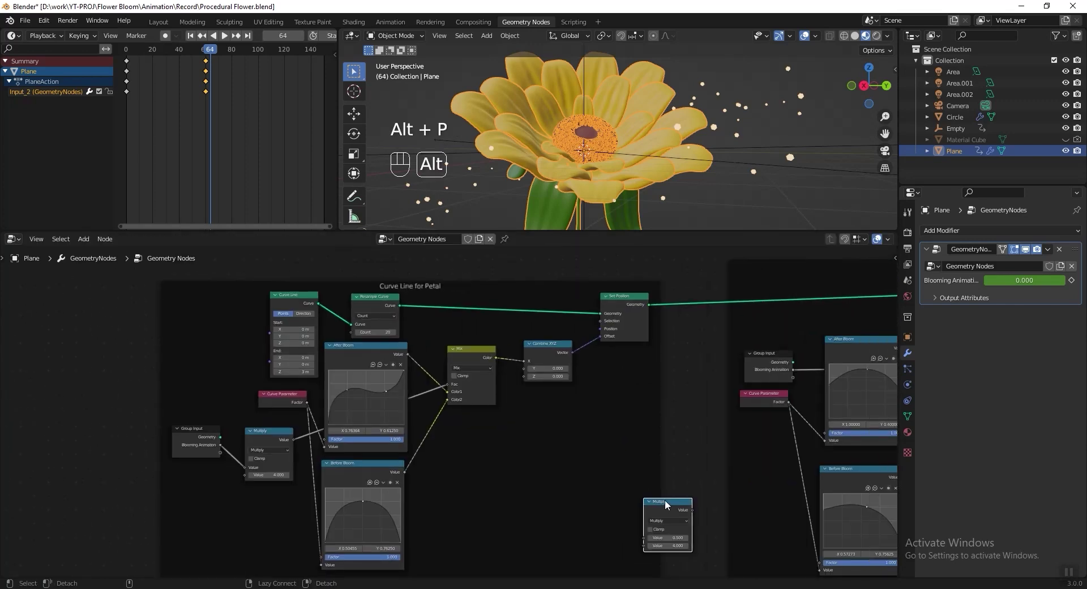
Move the copied Multiply node across the node tree to the Pollen frame, detaching it from any frame it lands in.
scroll(626, 390, down, 4)
middle_drag(623, 435, 253, 392)
key(g)
click(676, 411)
middle_drag(676, 411, 575, 422)
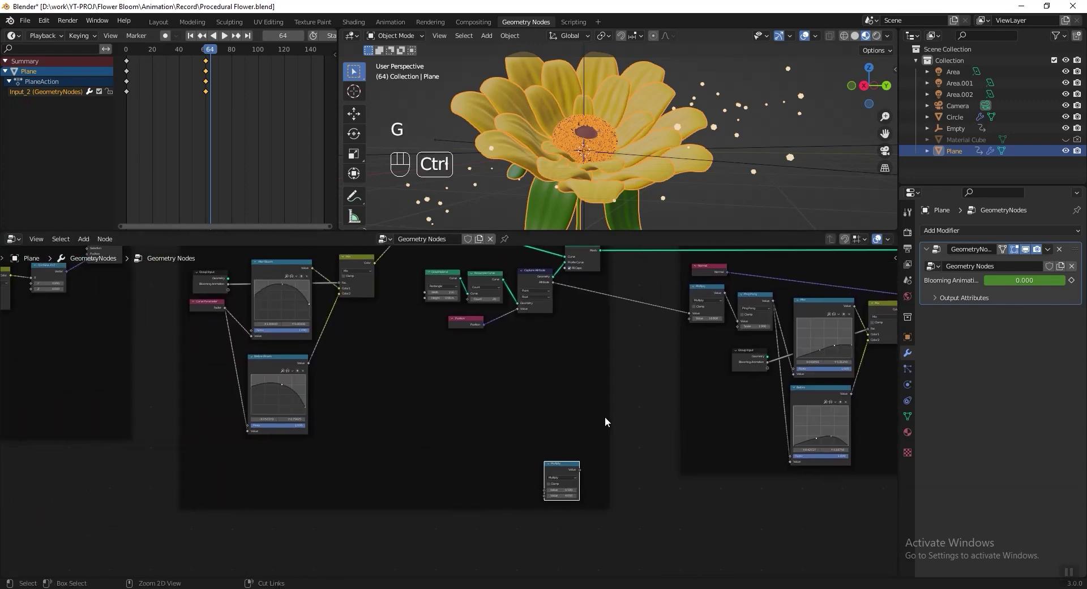
key(ctrl+z)
key(g)
click(654, 525)
middle_drag(655, 526, 181, 543)
key(g)
click(793, 482)
middle_drag(793, 482, 87, 577)
key(g)
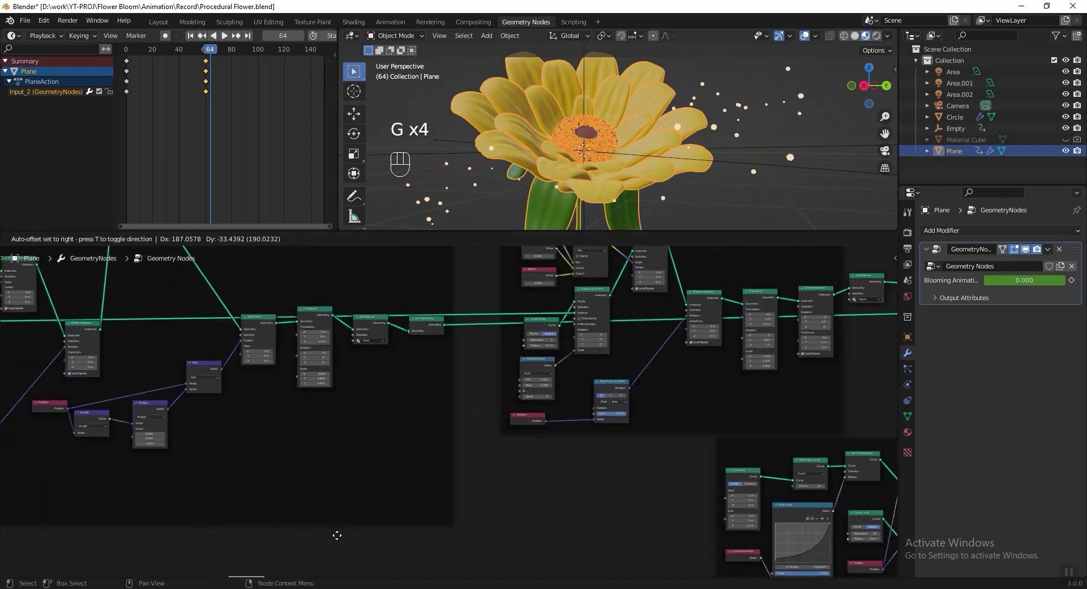
key(g)
click(609, 422)
middle_drag(608, 423, 234, 386)
key(alt+p)
key(g)
click(727, 281)
middle_drag(730, 288, 85, 306)
key(g)
scroll(538, 337, up, 3)
key(g)
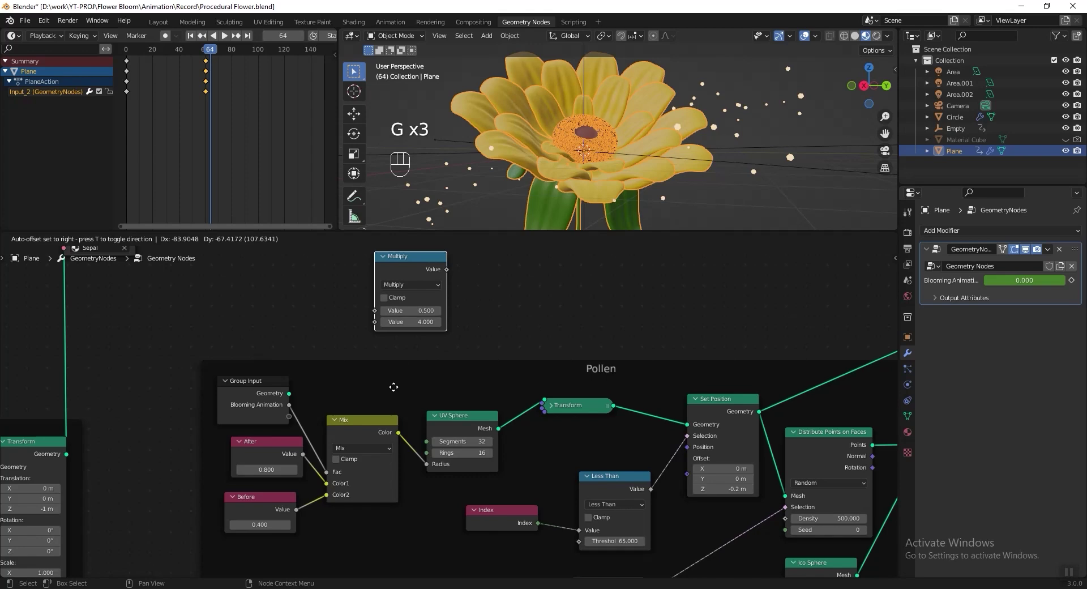
scroll(393, 387, up, 4)
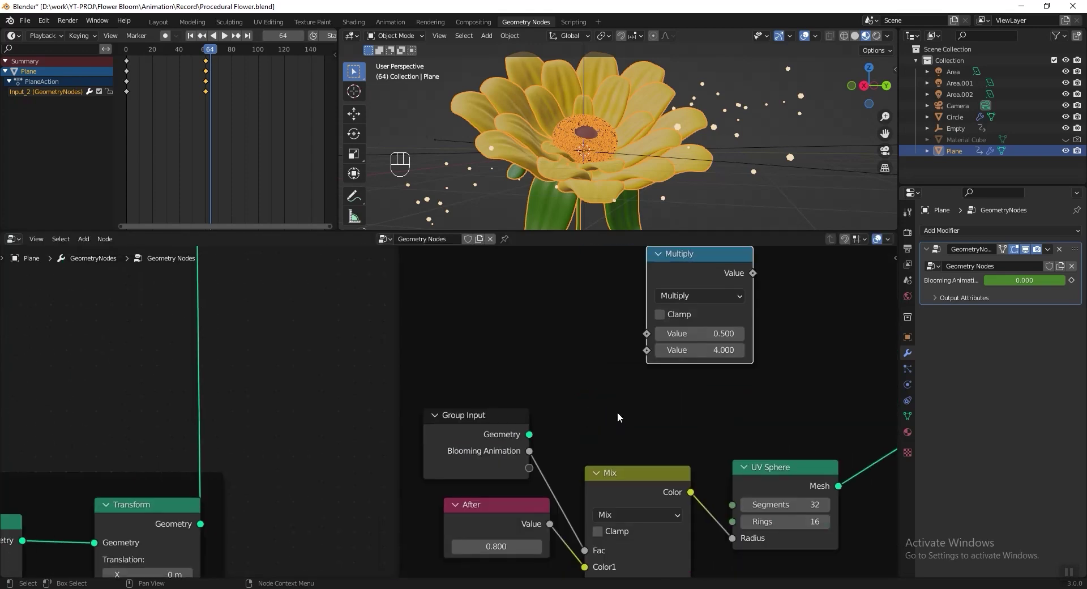
Insert the copied Multiply node, unclamped, between the Pollen Group Input's Blooming Animation and the Mix's Fac, and play the animation.
drag(462, 327, 427, 306)
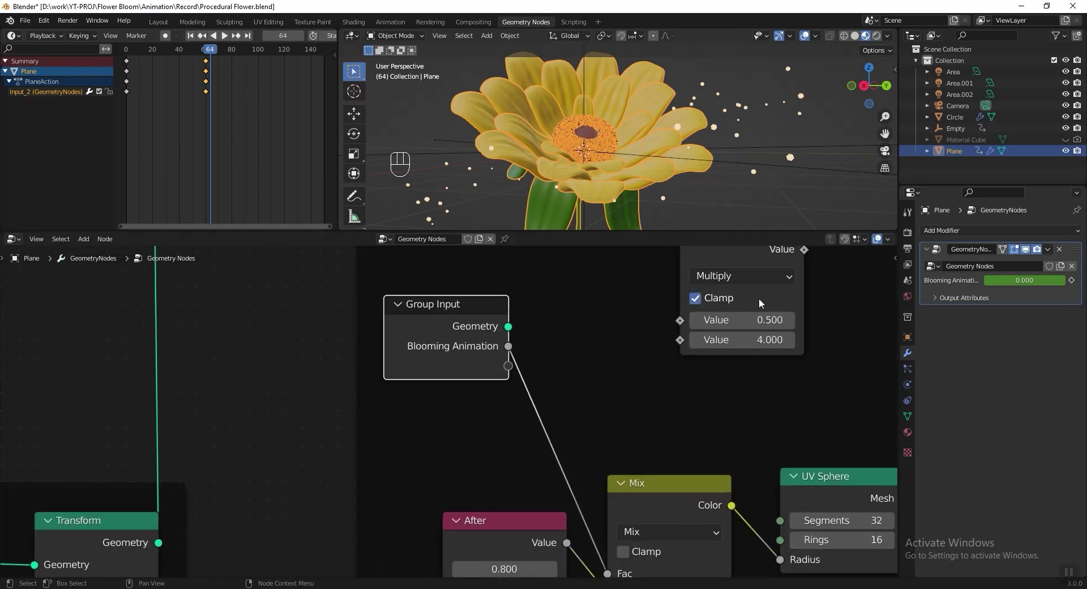
drag(763, 272, 660, 367)
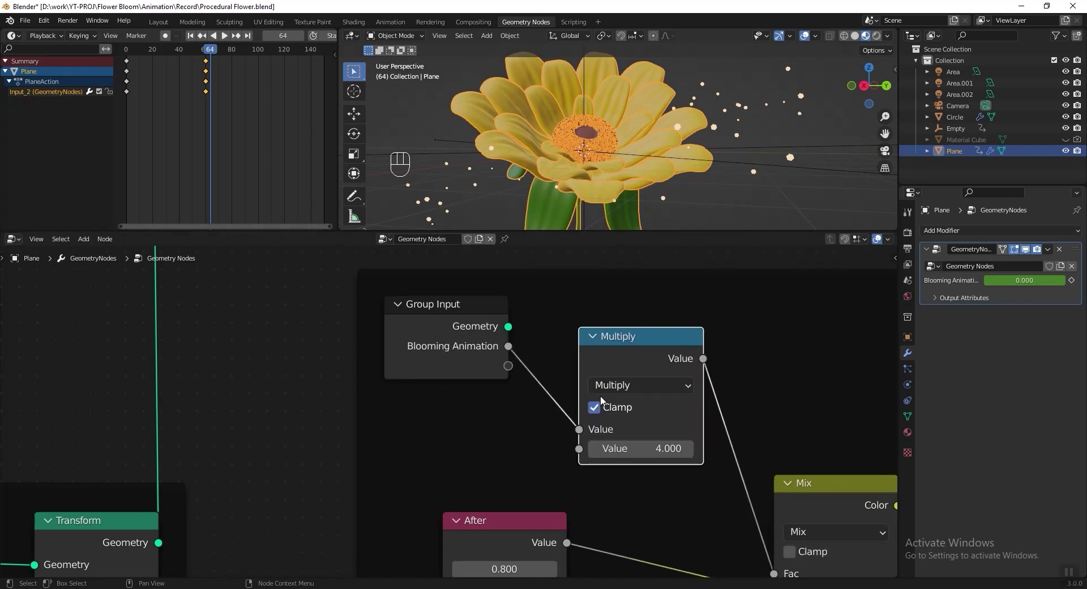
scroll(583, 408, down, 1)
click(131, 48)
key(space)
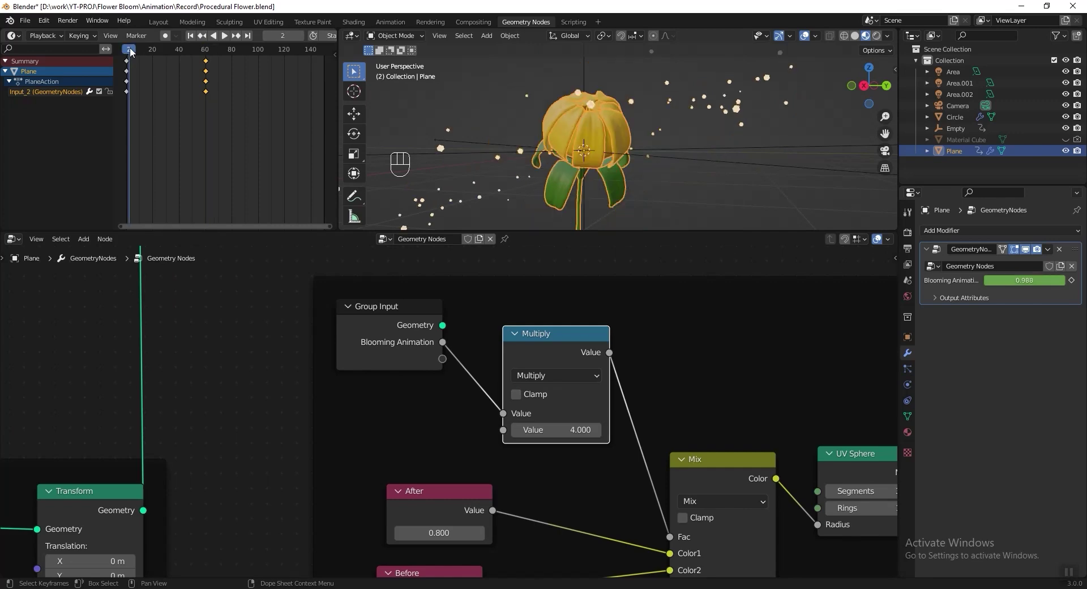
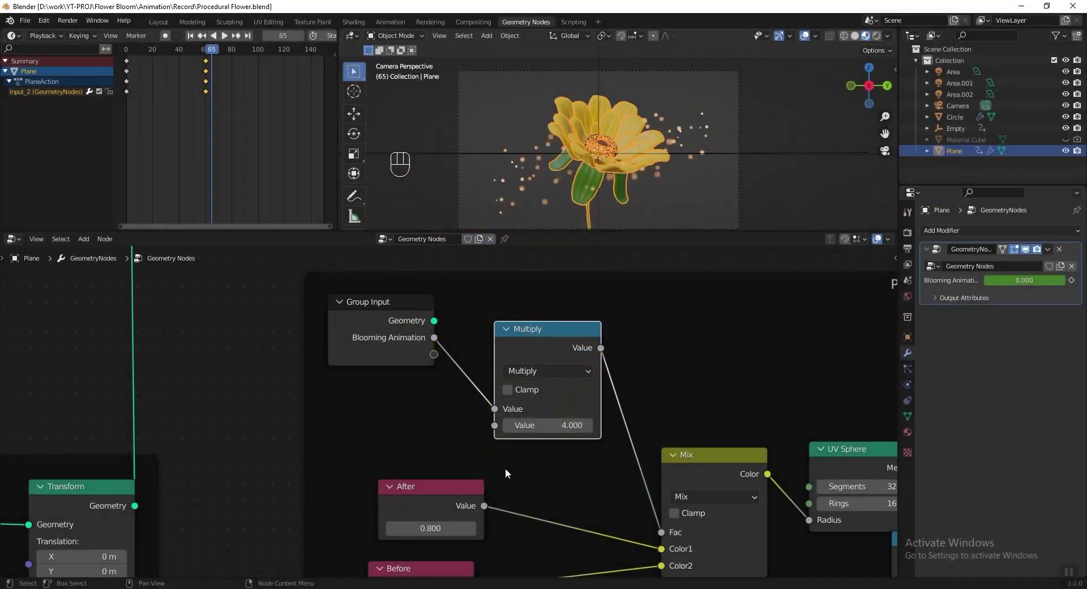
Add a Transform node between Subdivision Surface and Group Output with a Z translation of 7.5 m.
scroll(626, 374, down, 12)
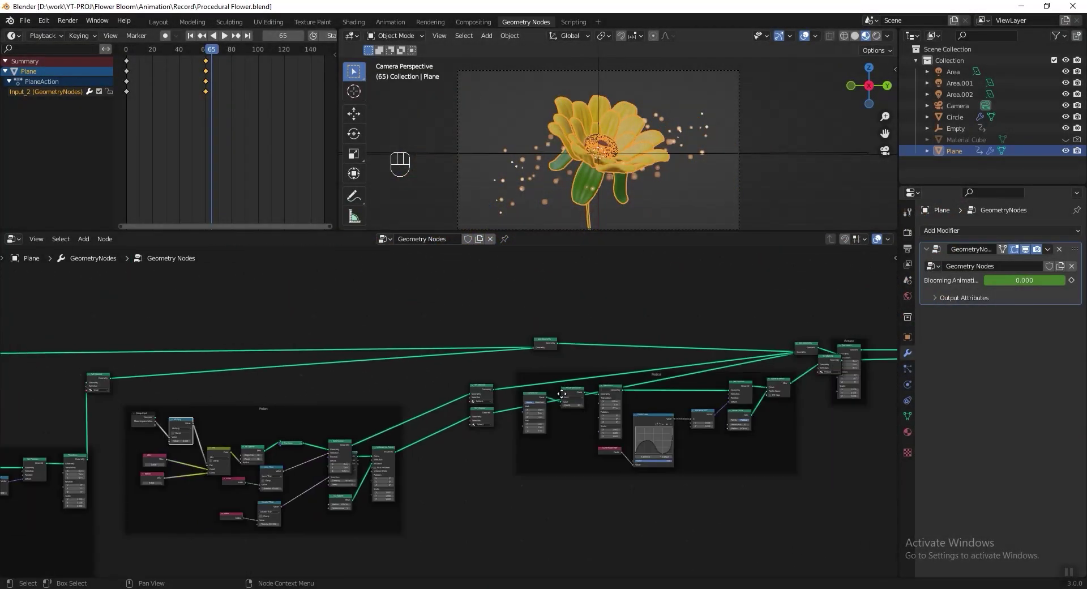
scroll(466, 406, up, 10)
key(shift+a)
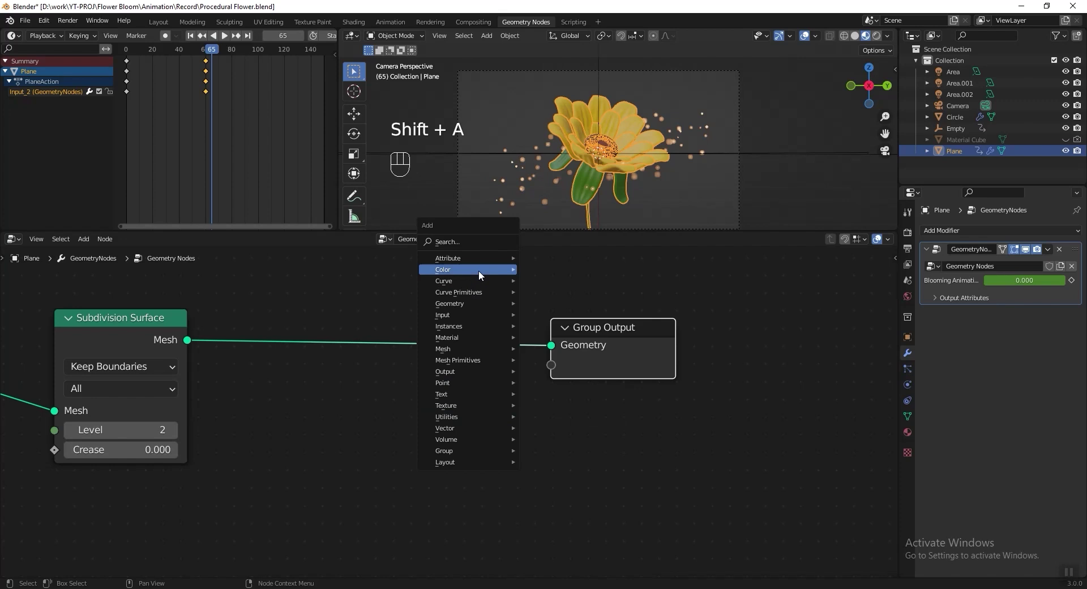
click(477, 270)
text(tra)
click(502, 267)
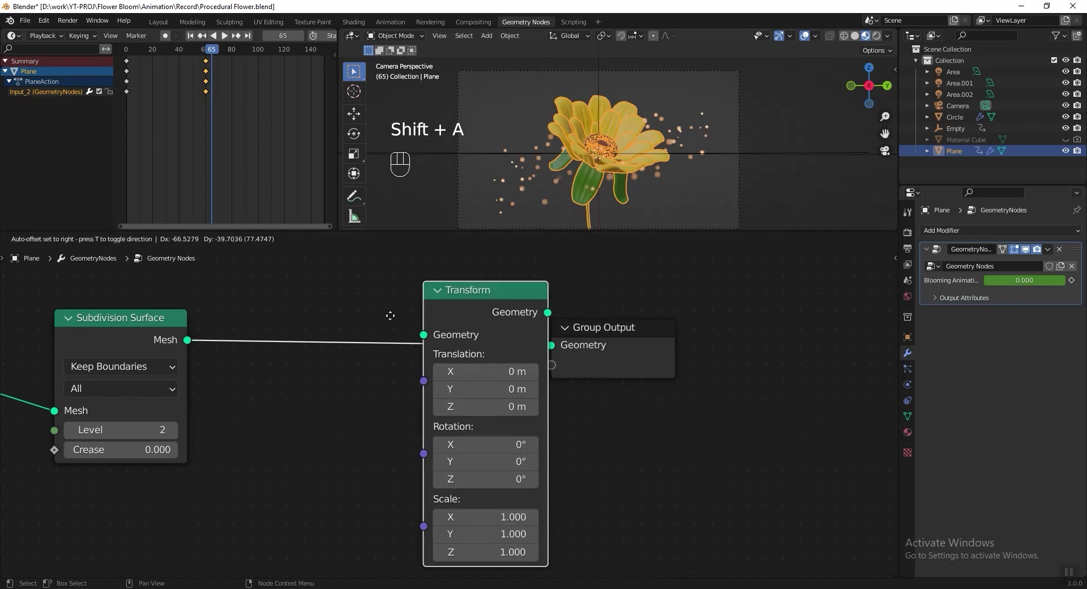
click(413, 403)
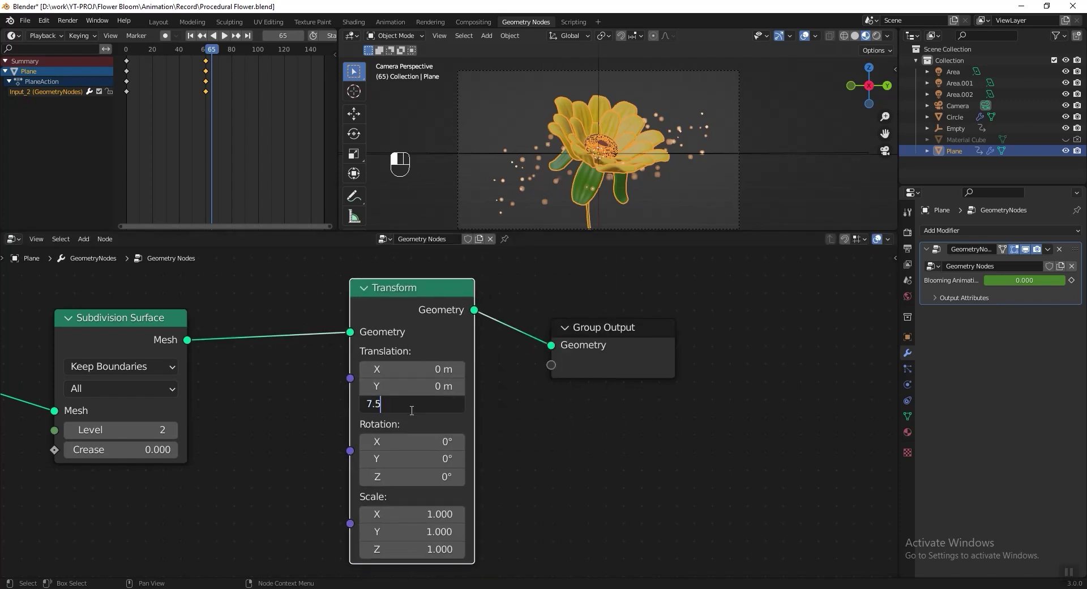
text(7.5)
key(Return)
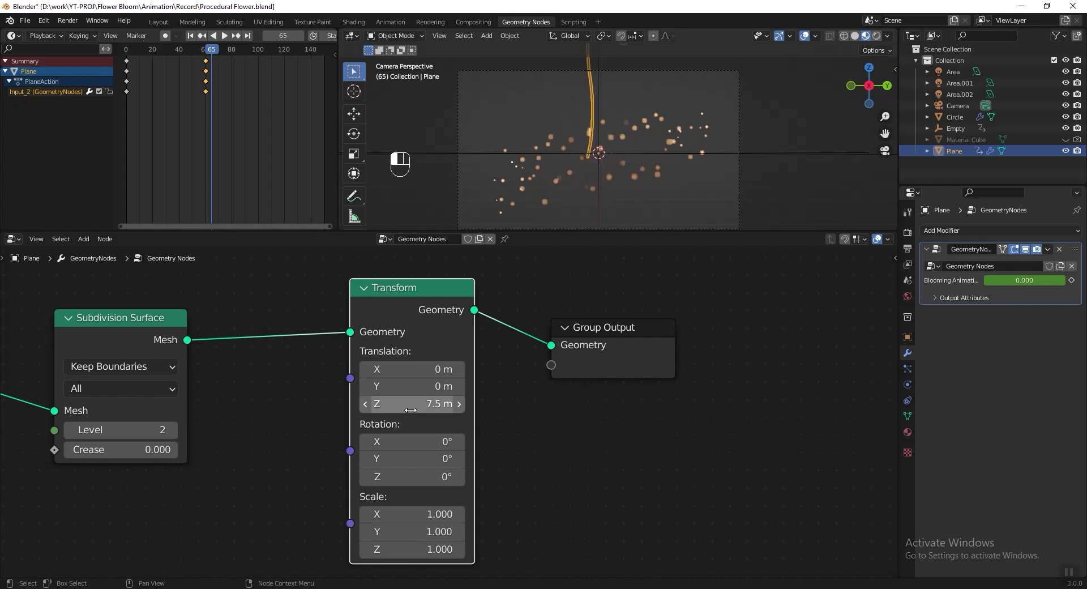
Set the Plane object's Z location to -7.5 m.
key(shift+space)
key(g)
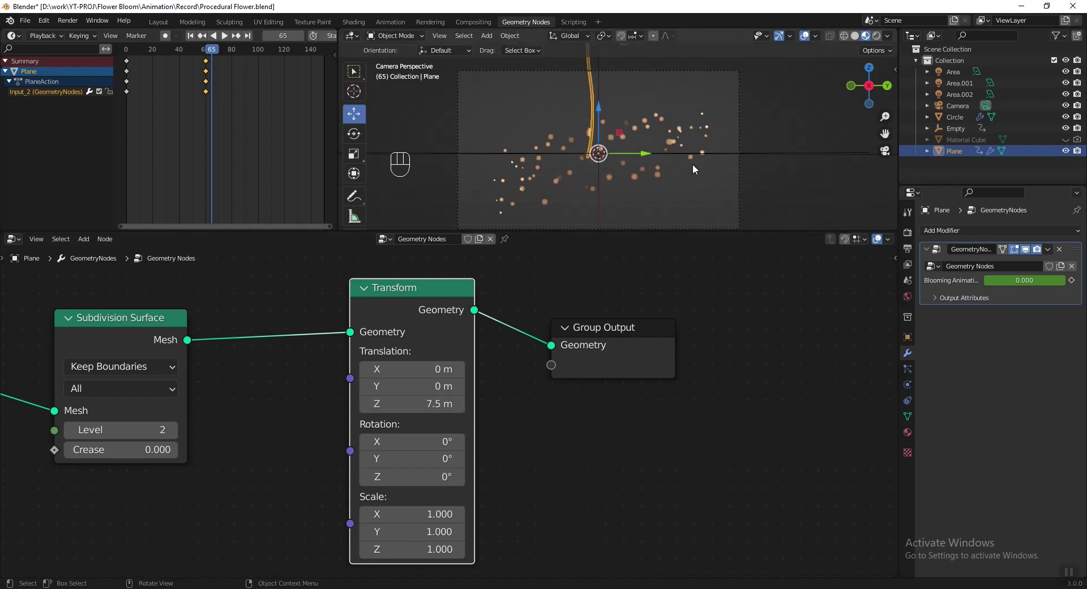
key(n)
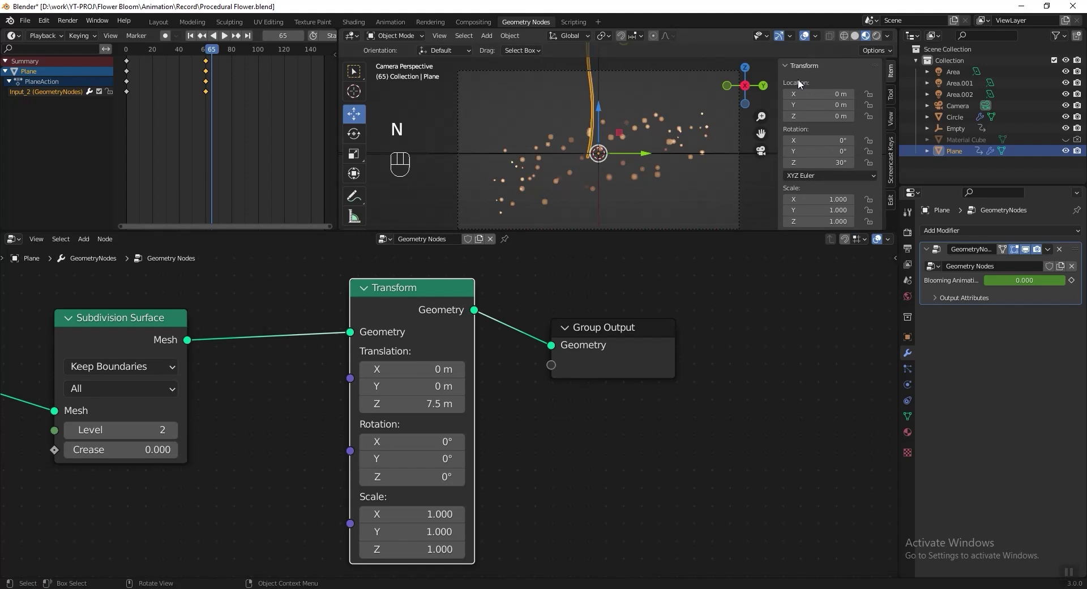
click(811, 116)
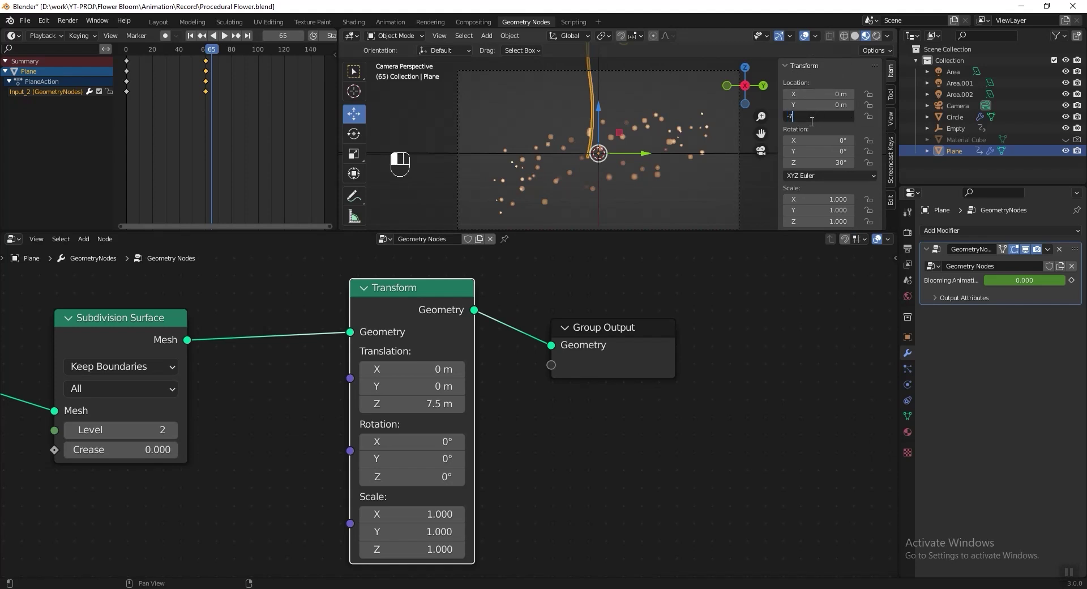
text(-7.5)
key(Return)
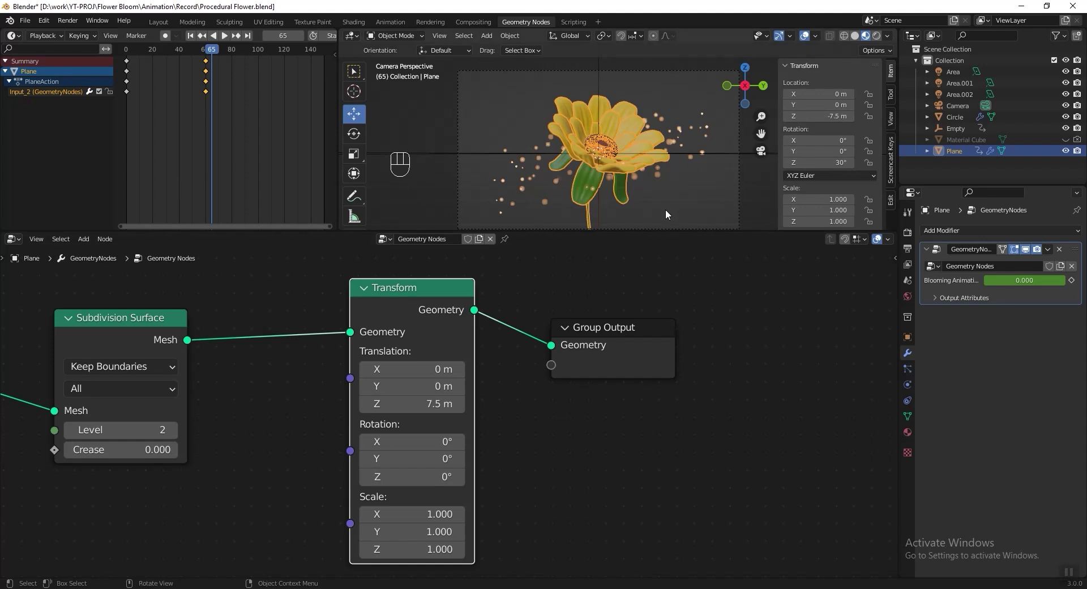
middle_drag(619, 299, 677, 322)
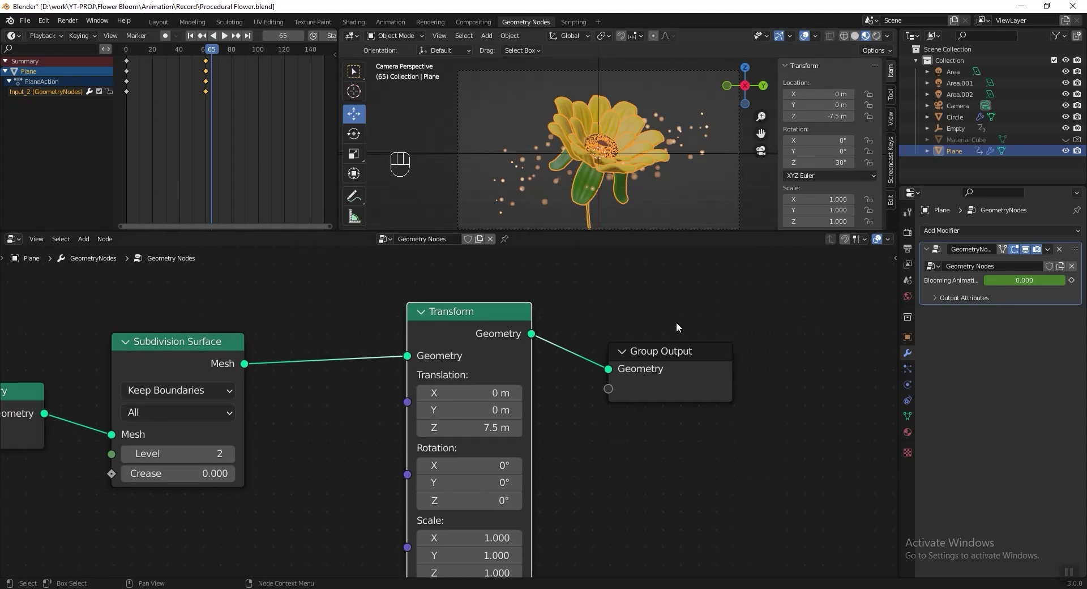
Insert a single keyframe on the Plane's X rotation at frame 0.
click(190, 36)
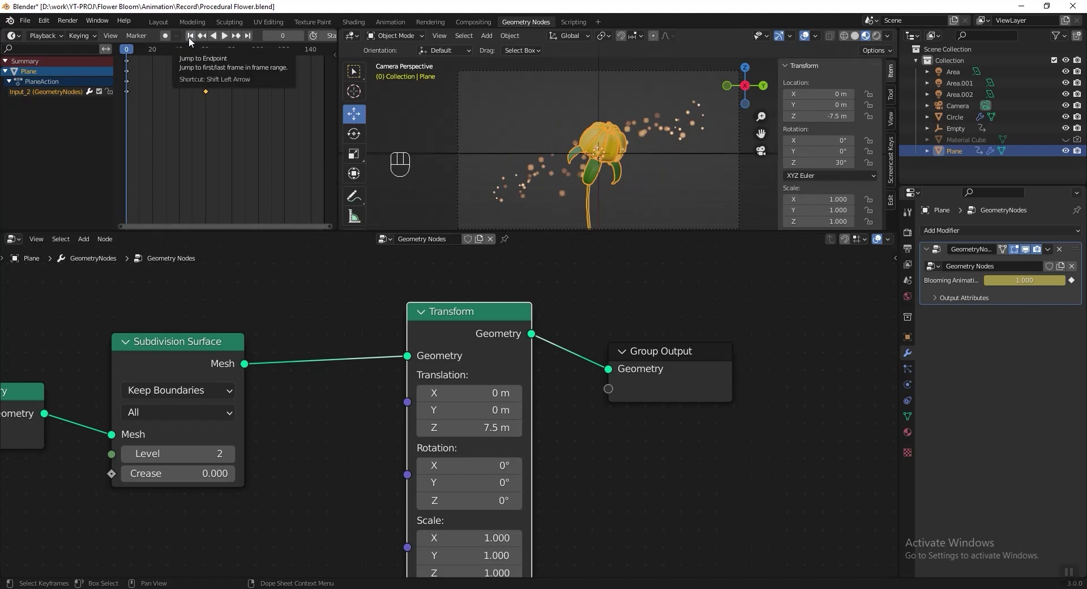
right_click(816, 140)
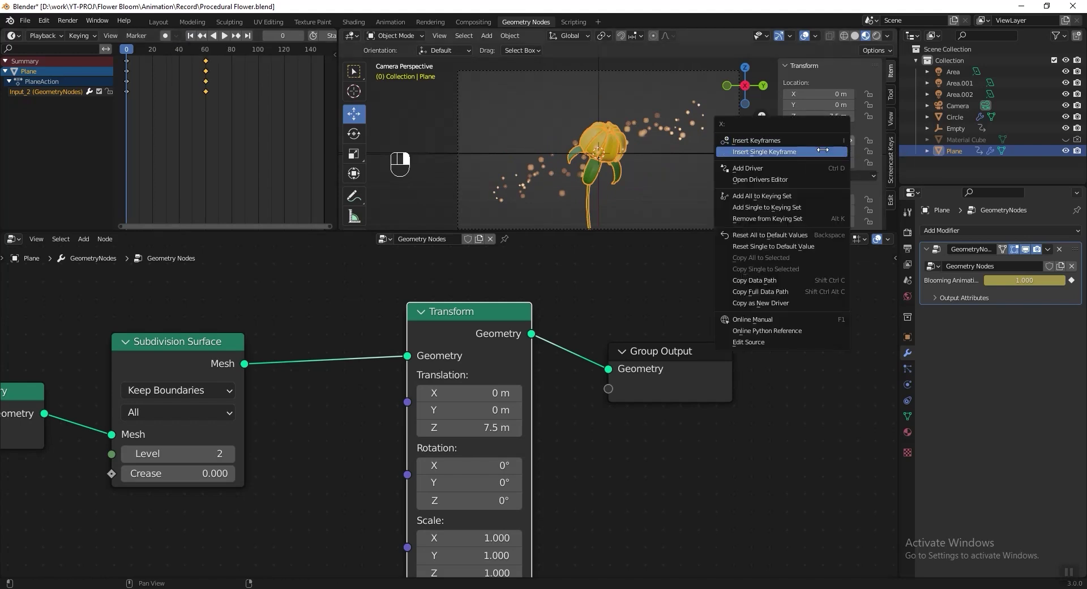
click(822, 151)
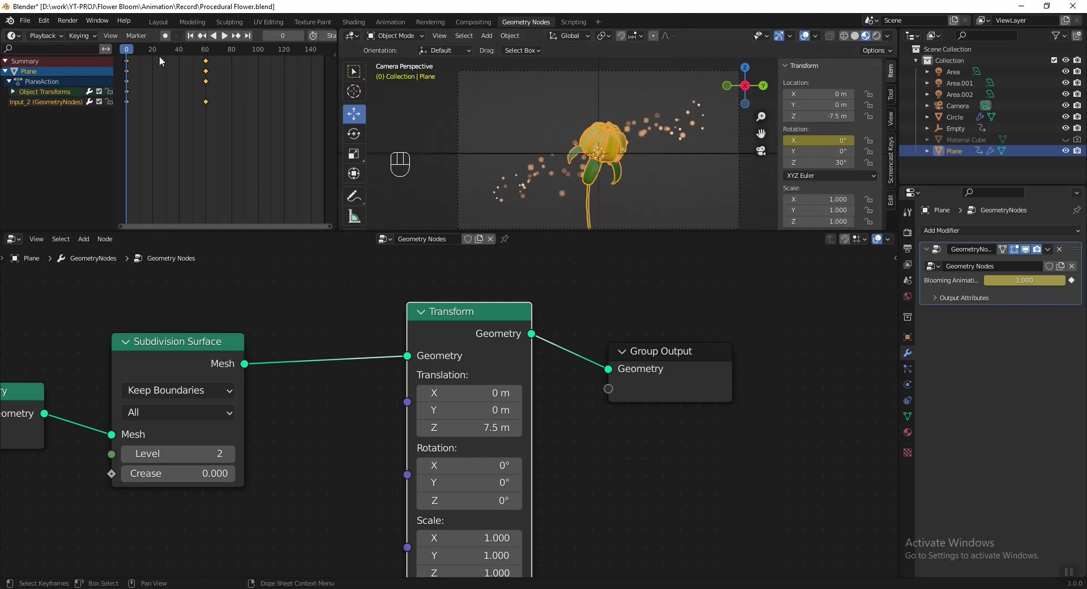
Set the Plane's X rotation to -4° at frame 70 and insert a single keyframe for it.
drag(147, 50, 219, 57)
scroll(217, 60, up, 10)
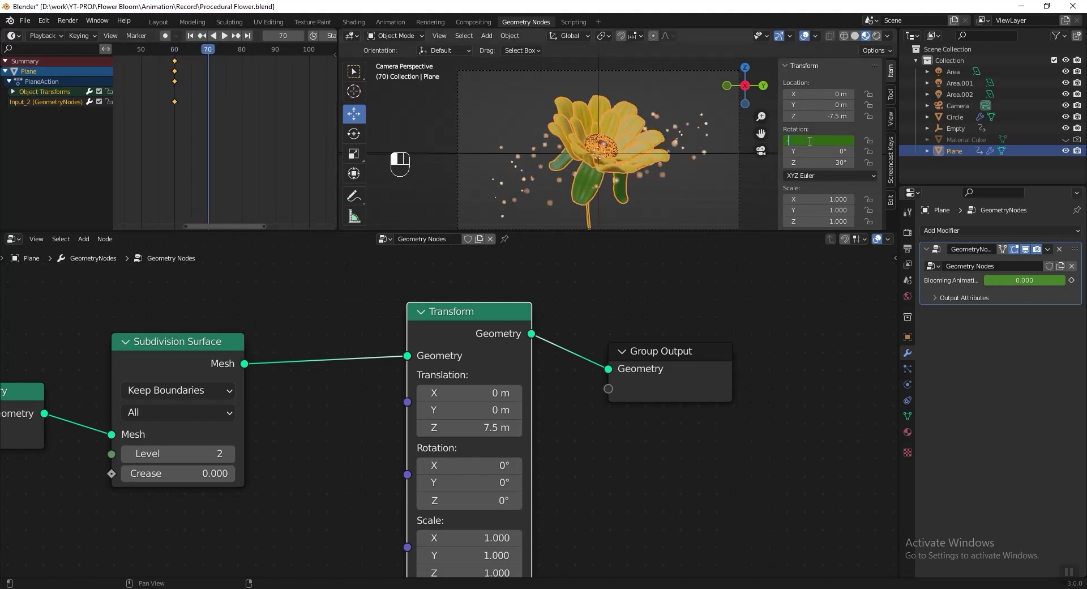
key(Return)
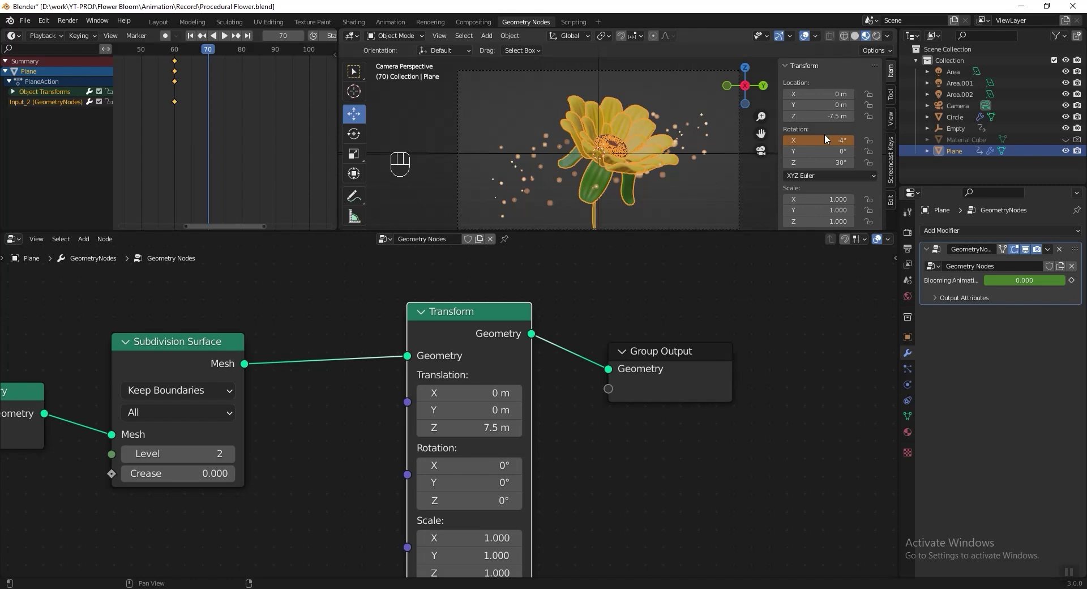
right_click(825, 139)
click(824, 139)
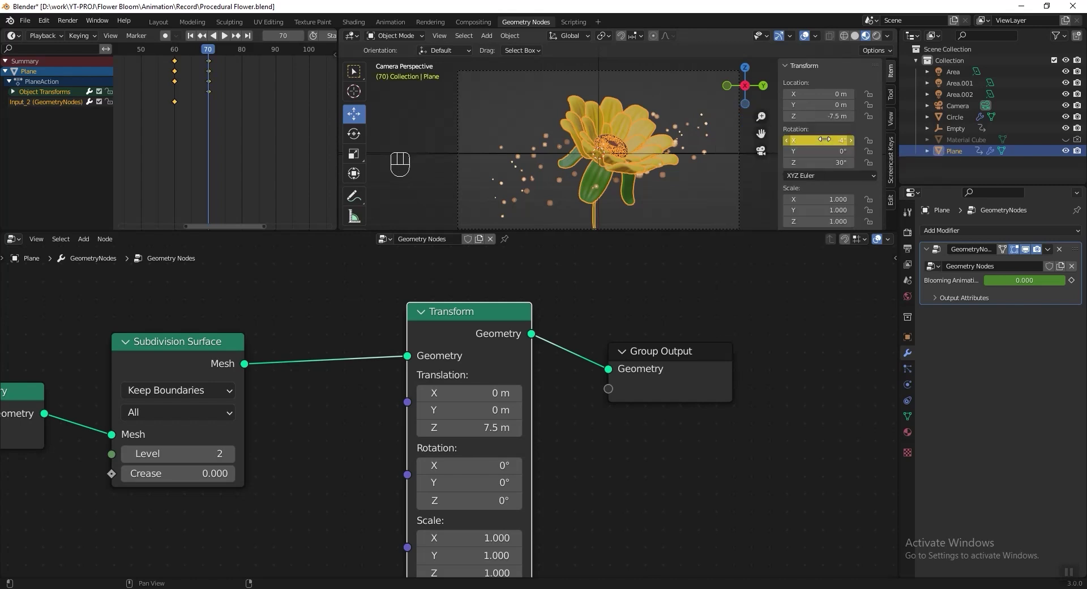
Enter a new negative X rotation for the Plane at frame 150 and insert a single keyframe for it.
click(251, 35)
click(815, 139)
text(-)
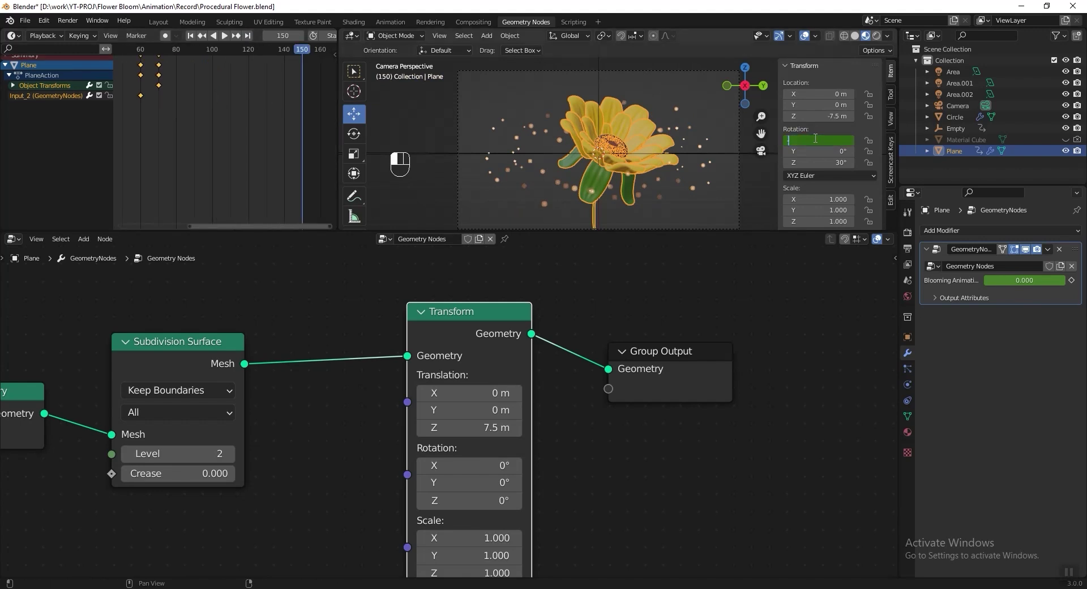
key(Return)
right_click(815, 139)
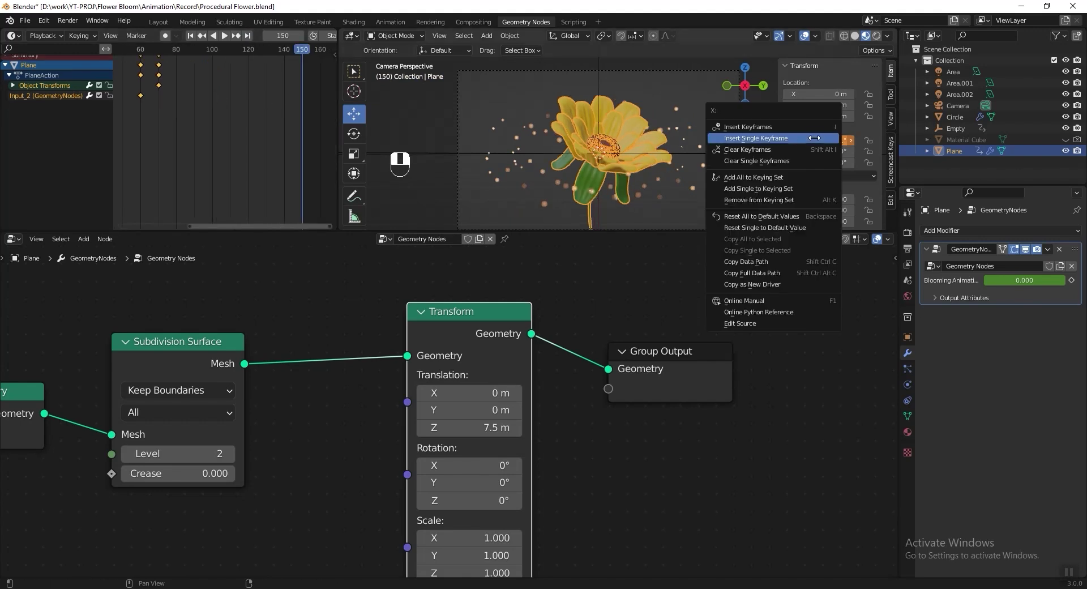
click(789, 139)
Play the animation from frame 0 to check the flower's swaying motion.
scroll(177, 81, down, 2)
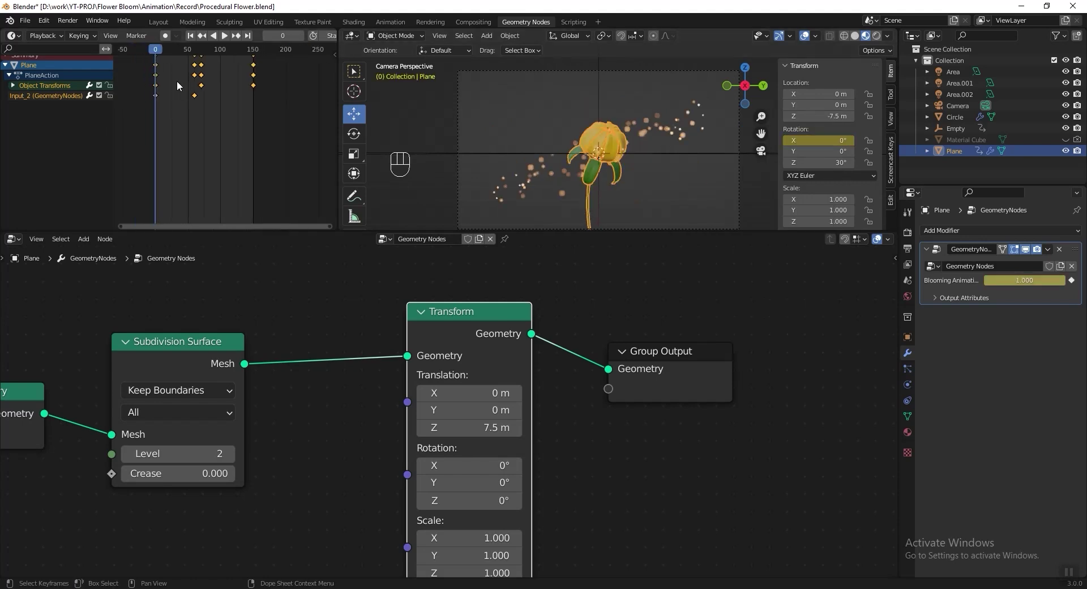
key(space)
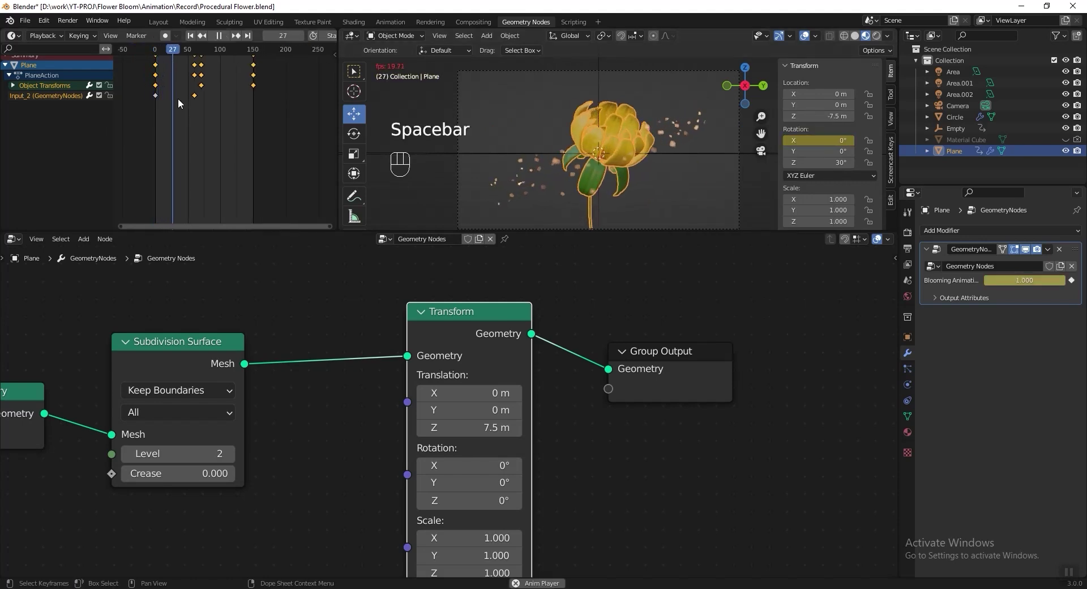